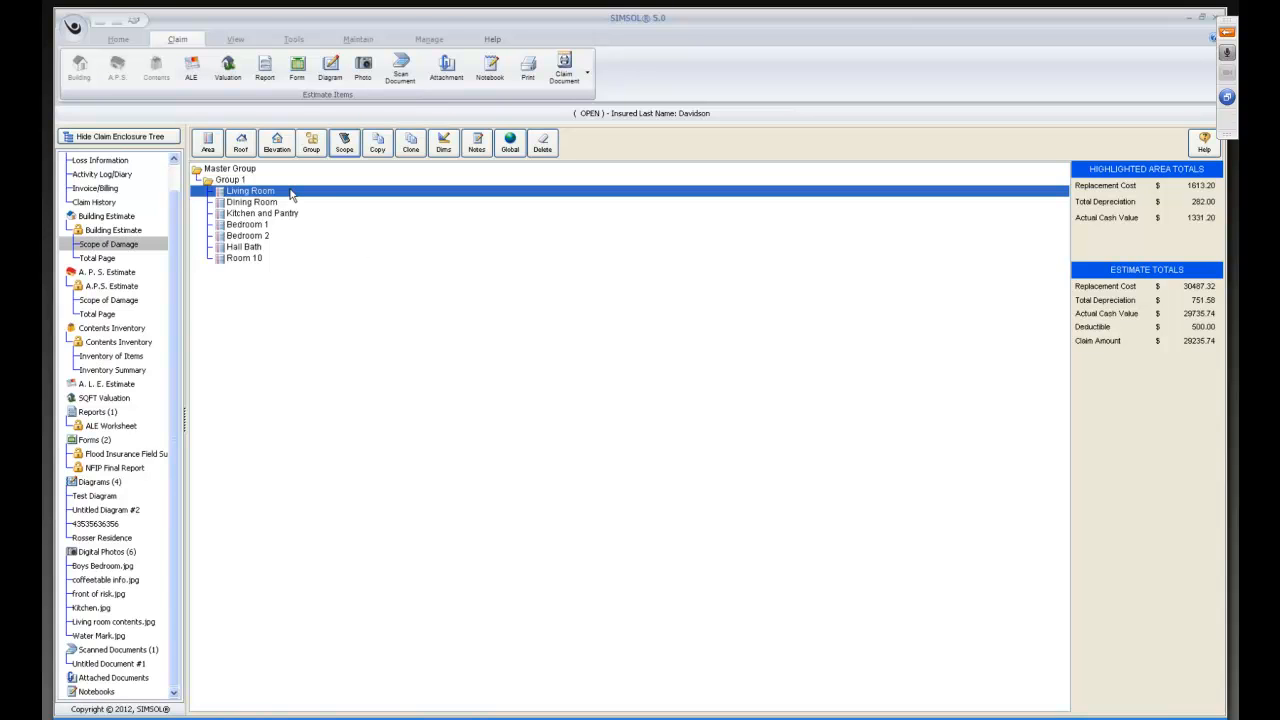
Add Flood Loss Clean-up to the Living Room scope with the Select Item scope.
key(Delete)
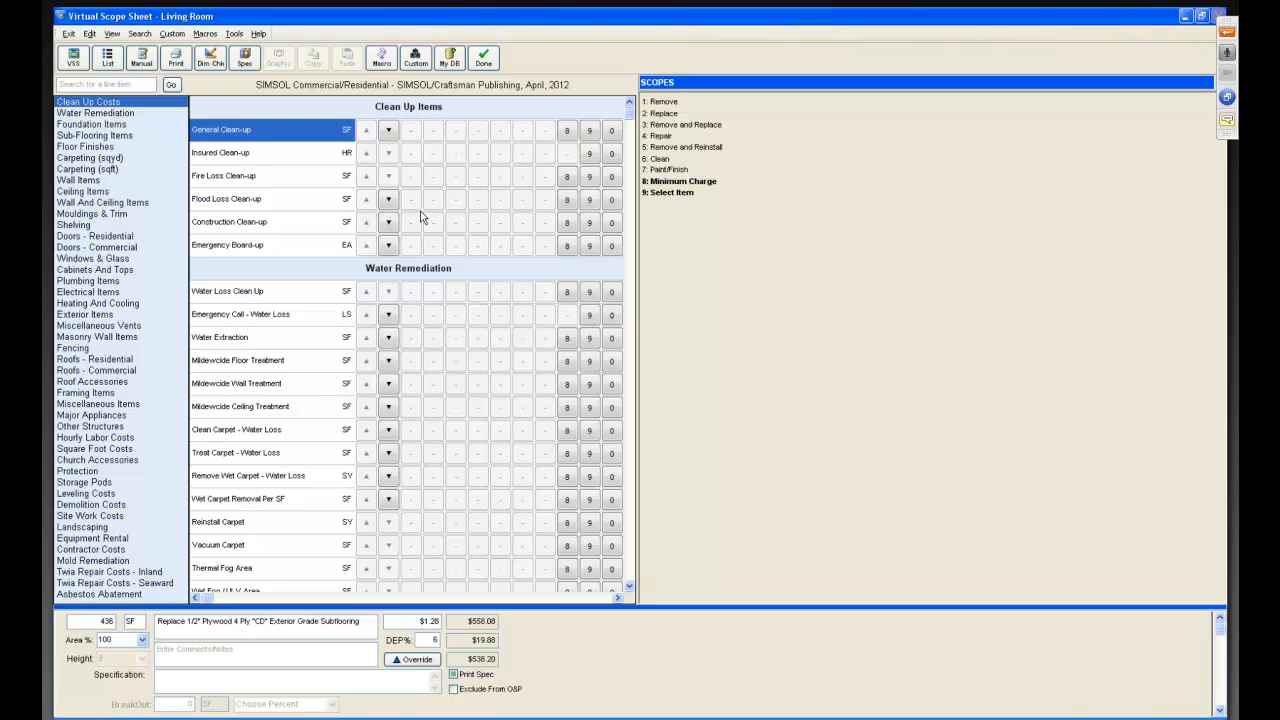
click(263, 203)
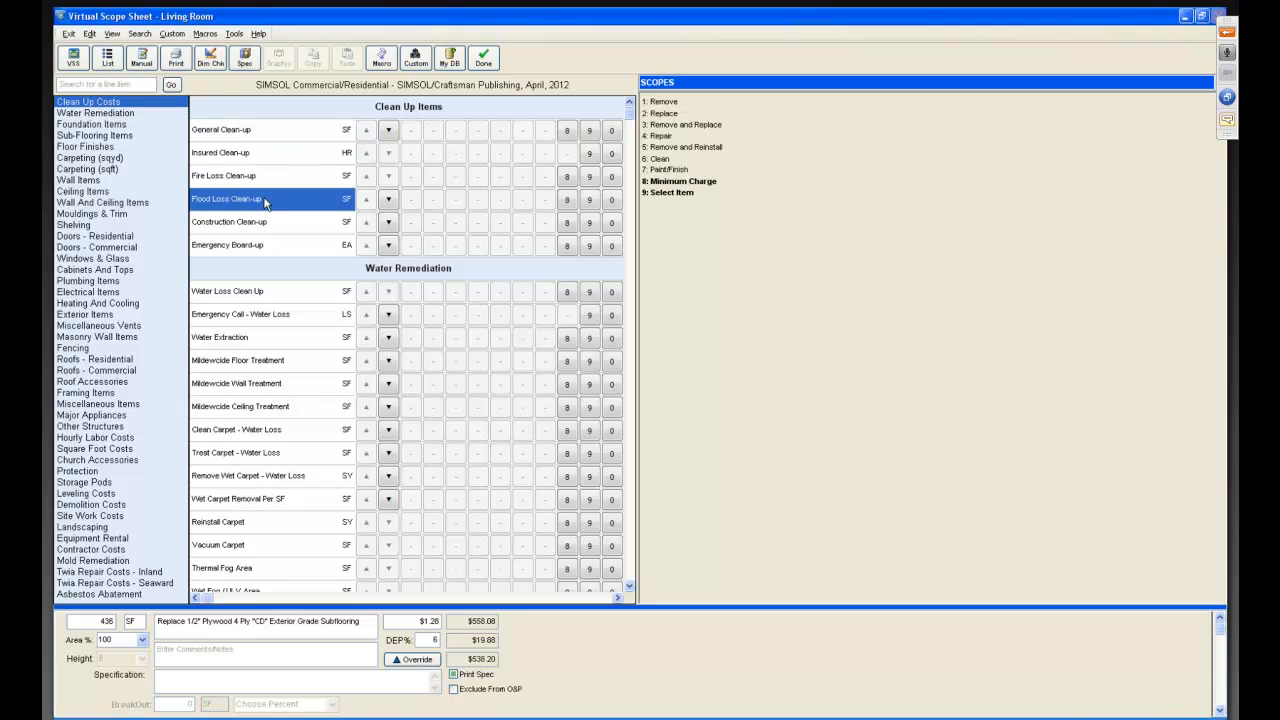
click(588, 203)
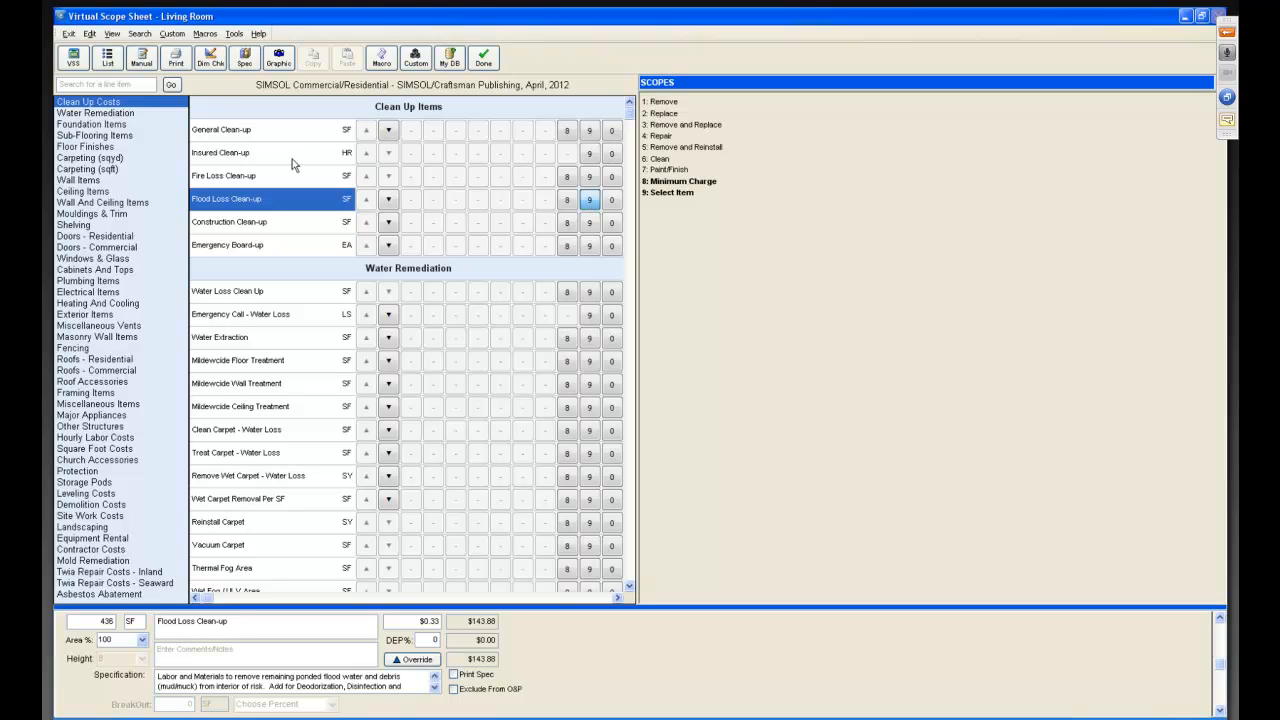
Add Mildewcide Floor Treatment from Water Remediation with the Select Item scope.
click(130, 114)
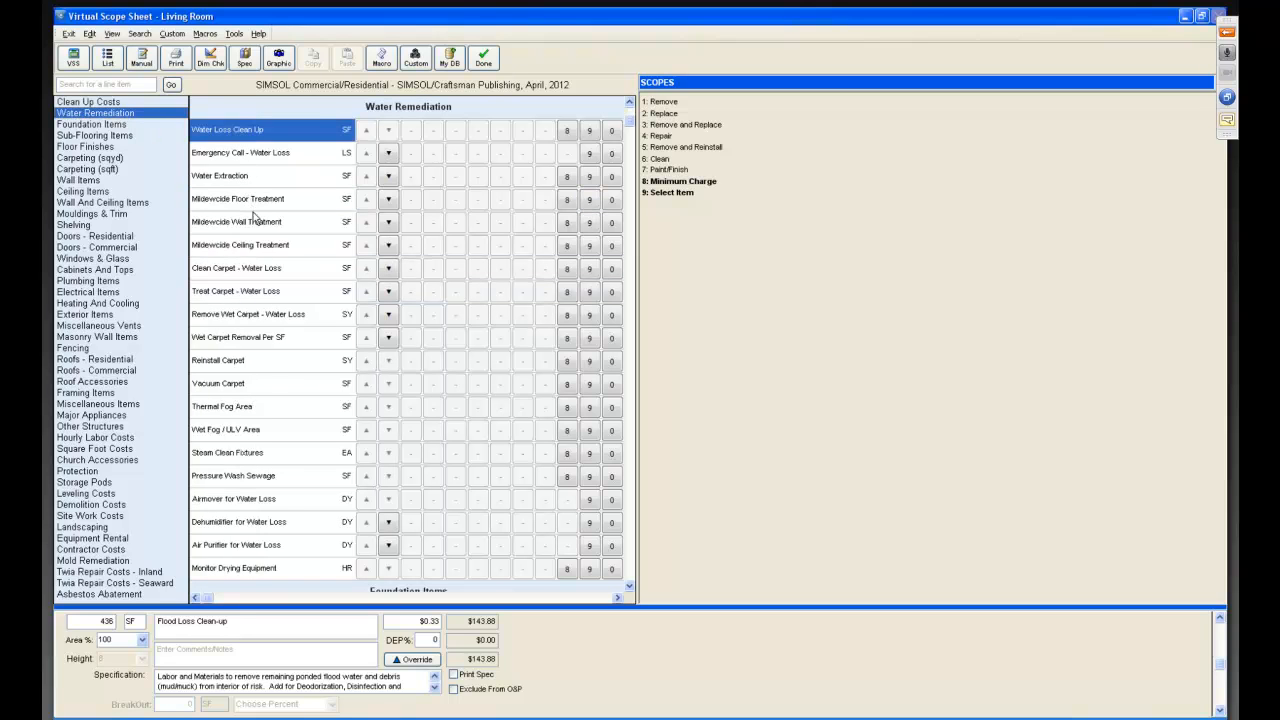
click(262, 200)
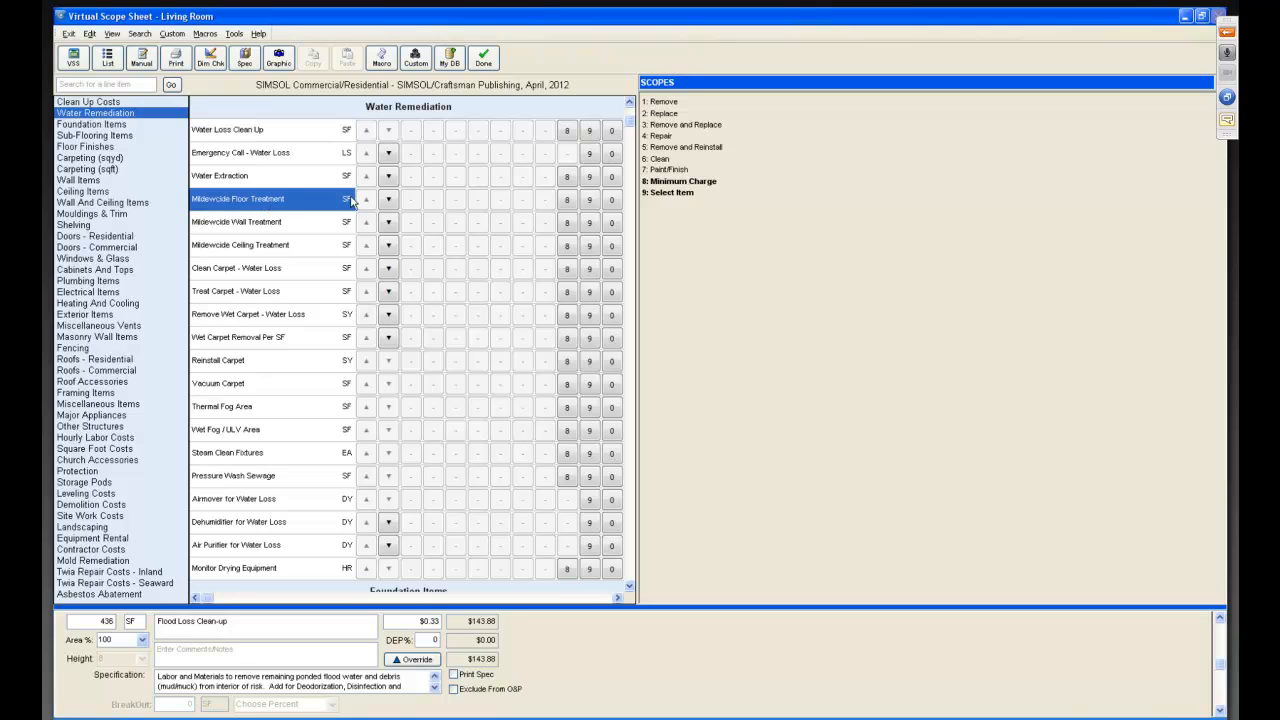
click(590, 202)
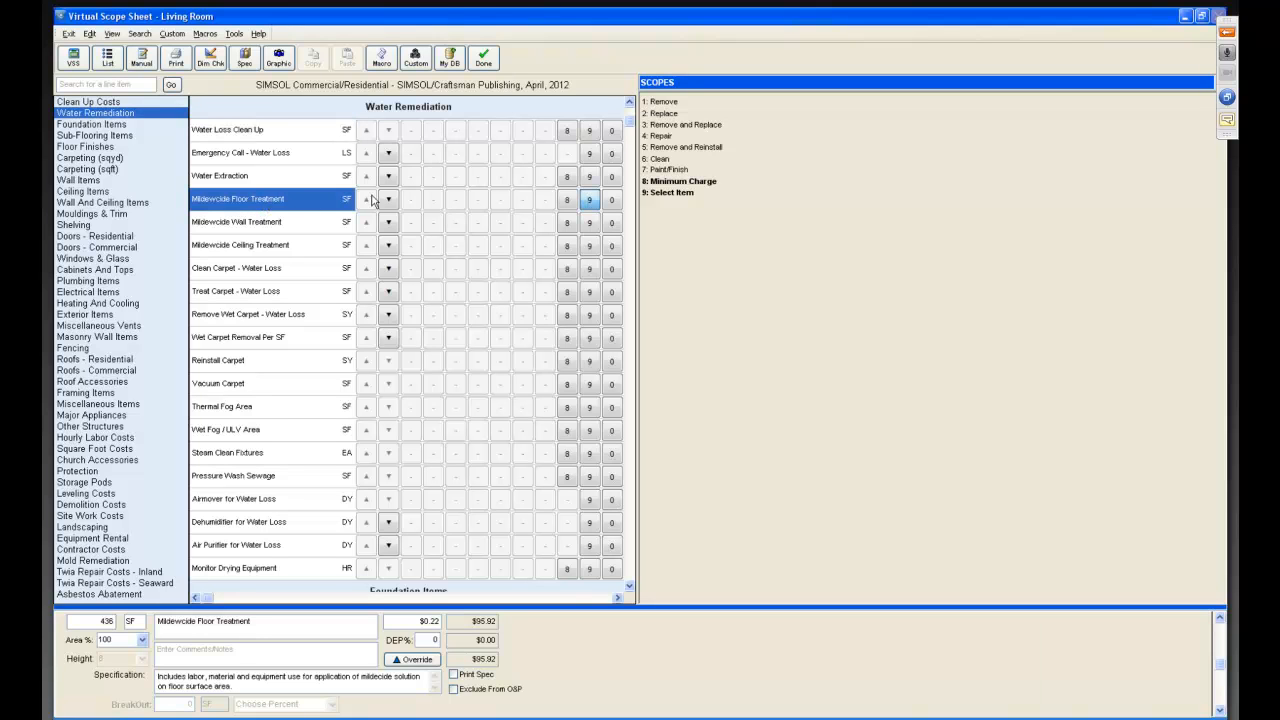
Add Mildewcide Wall Treatment with the Select Item scope and set its height to 4.0.
click(330, 224)
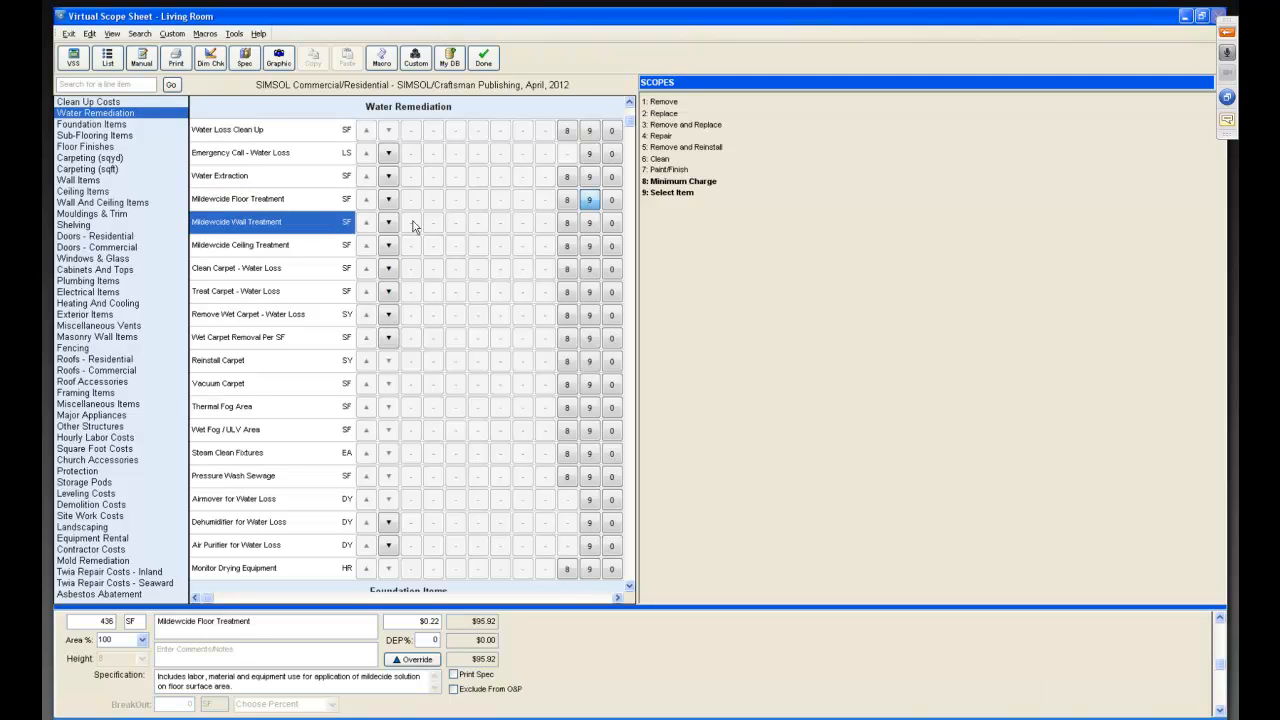
click(589, 224)
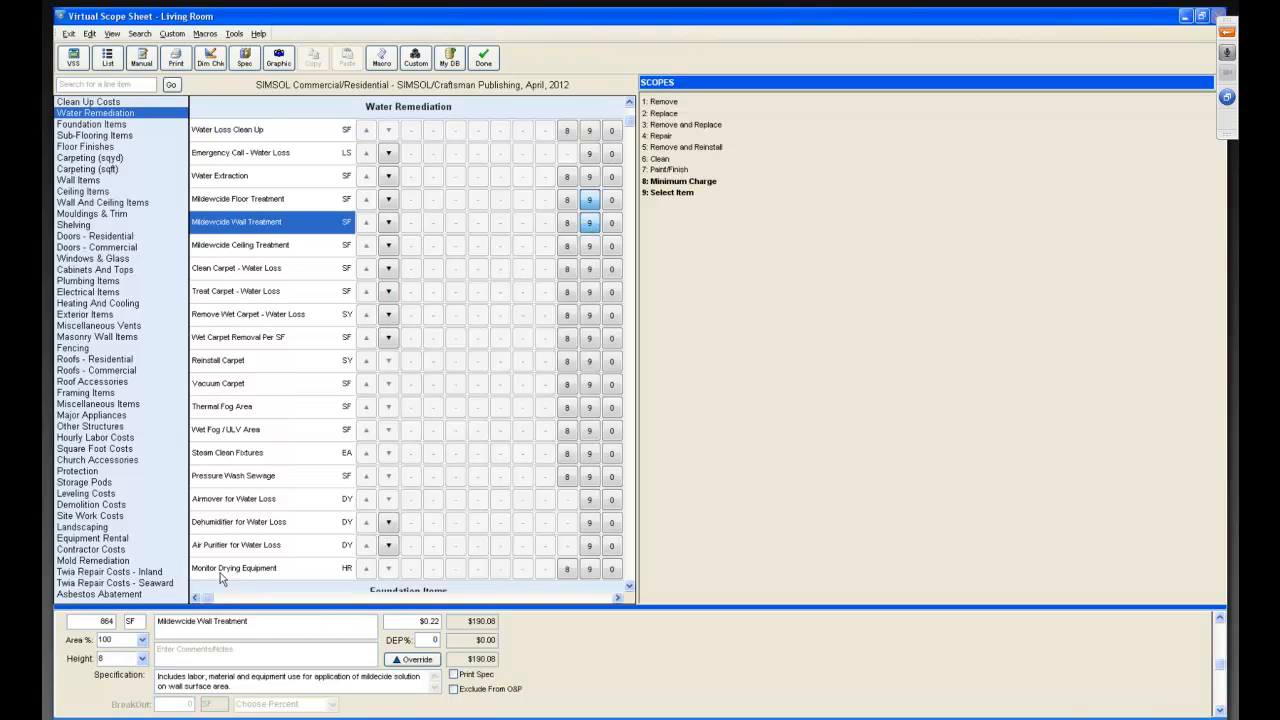
click(143, 661)
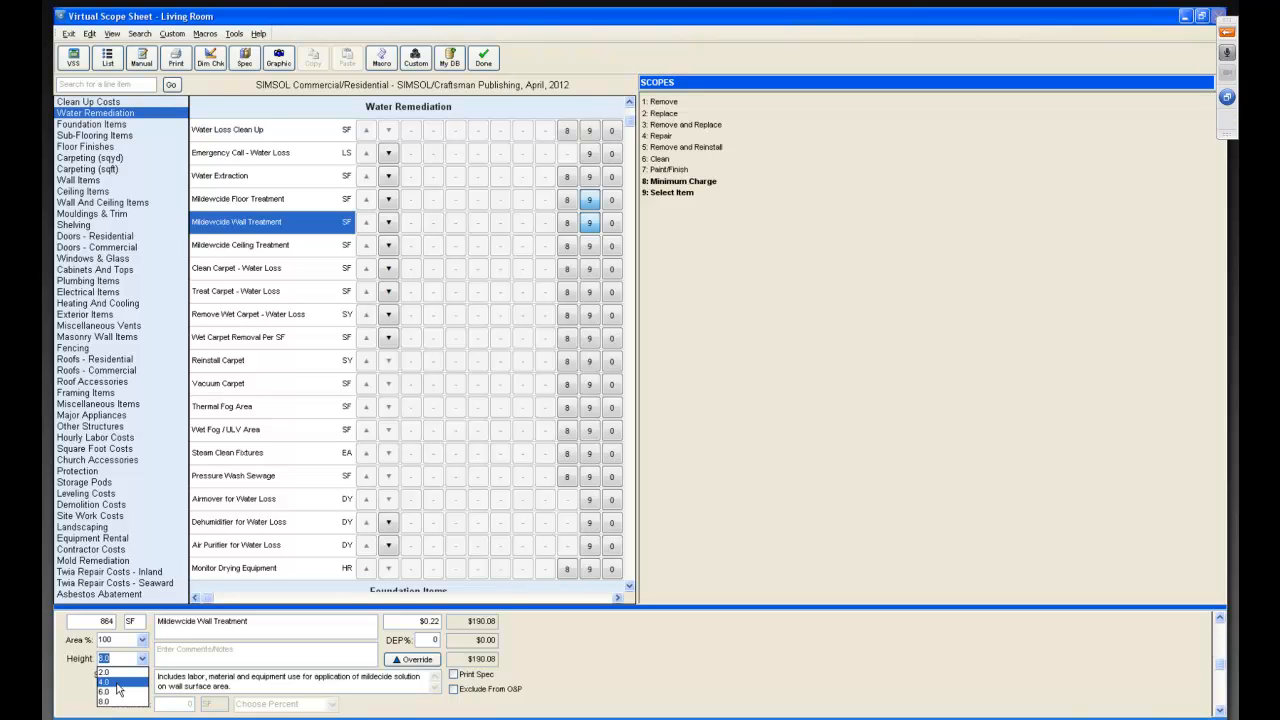
click(116, 684)
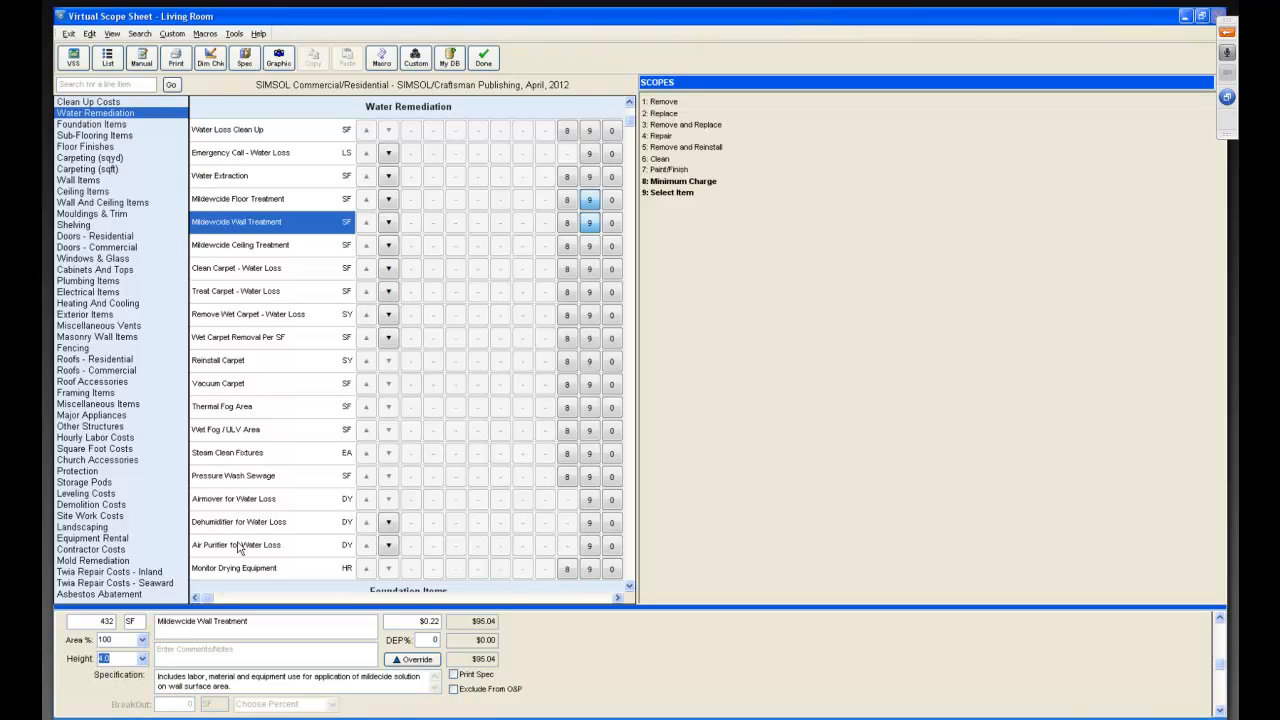
Add Airmover for Water Loss with a quantity of 10 days and the comment "2 airmovers for 5 days".
click(287, 498)
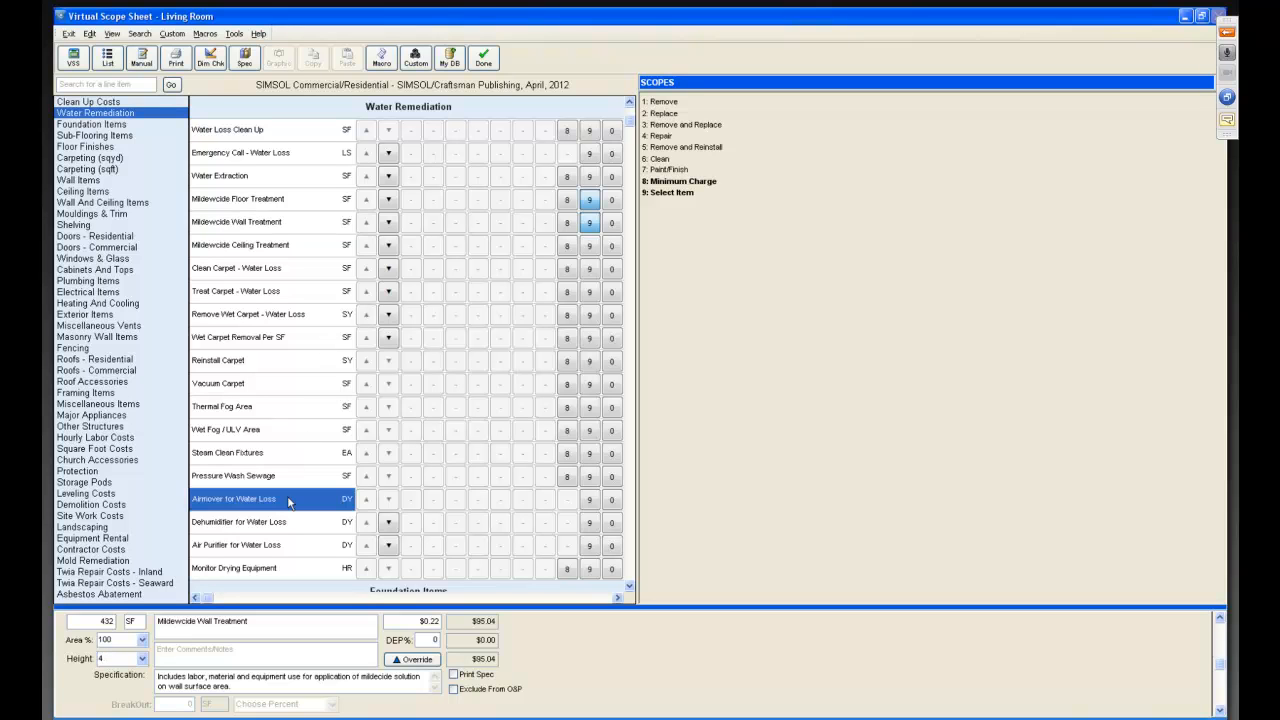
click(590, 500)
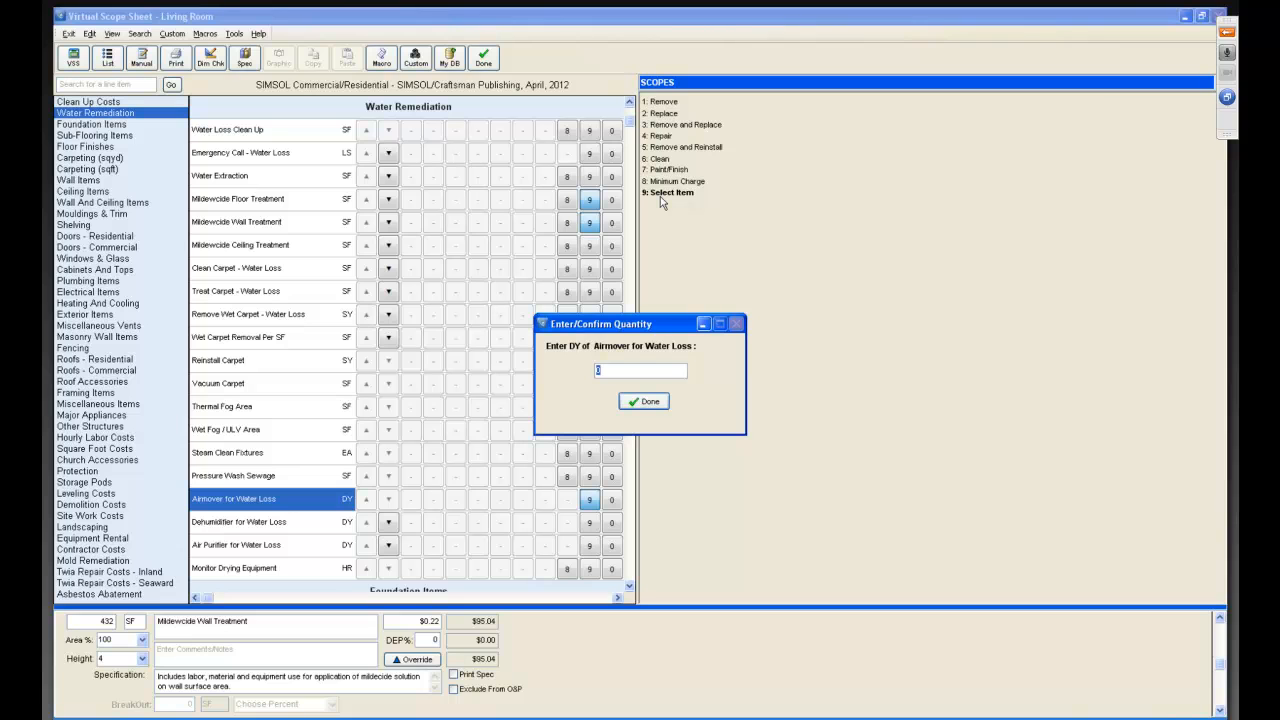
text(10)
click(643, 402)
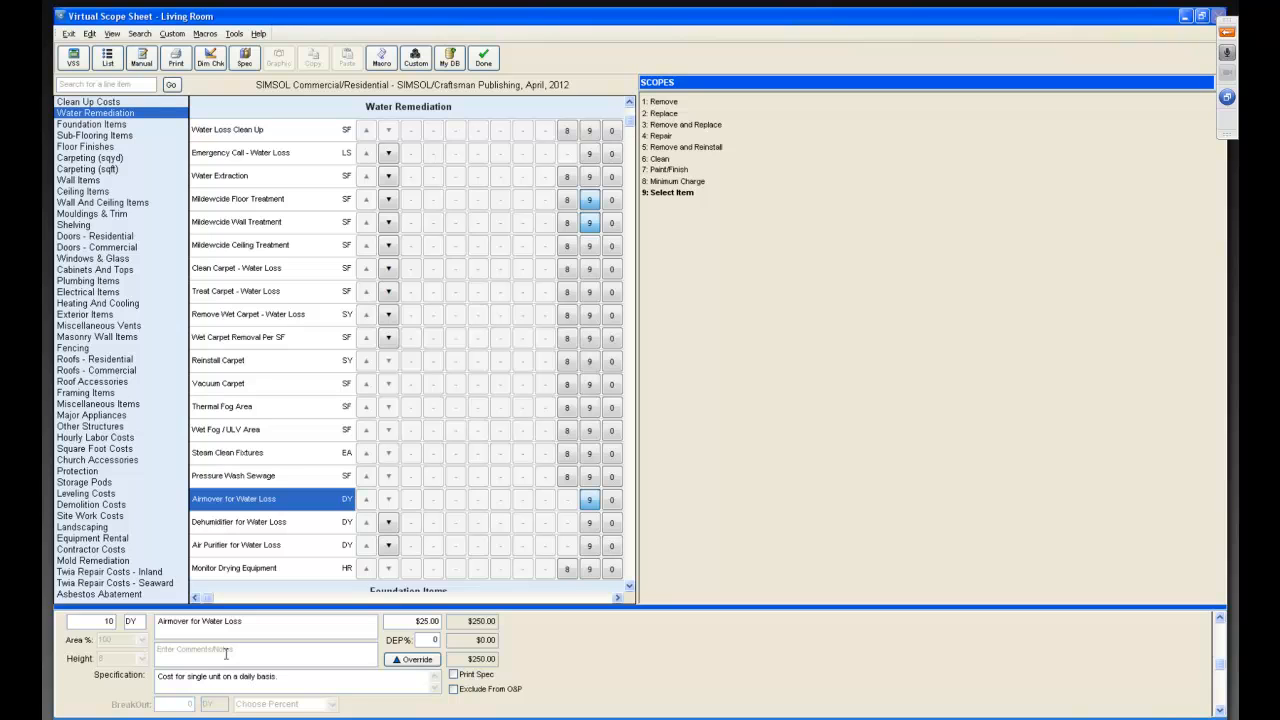
text(2 airmovers for 5 days)
Add Dehumidifier for Water Loss with a quantity of 5 days and the comment "1 unit for 5 days".
click(589, 523)
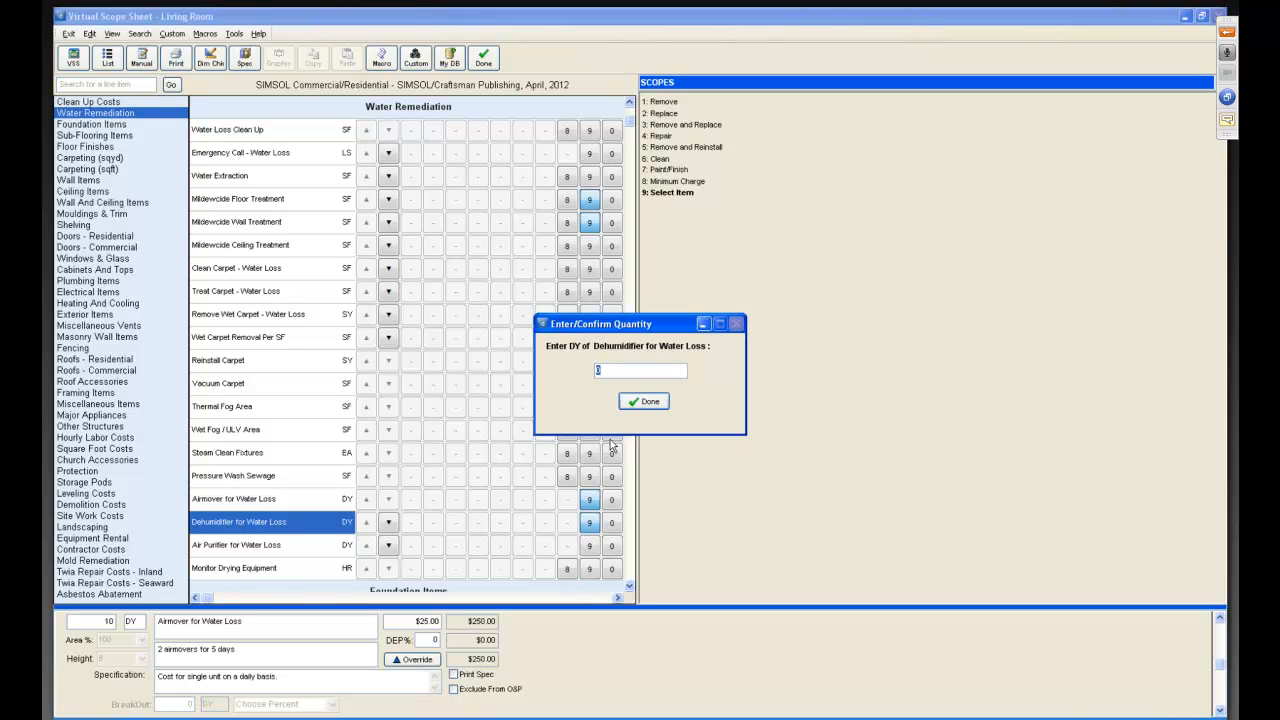
text(5)
click(644, 404)
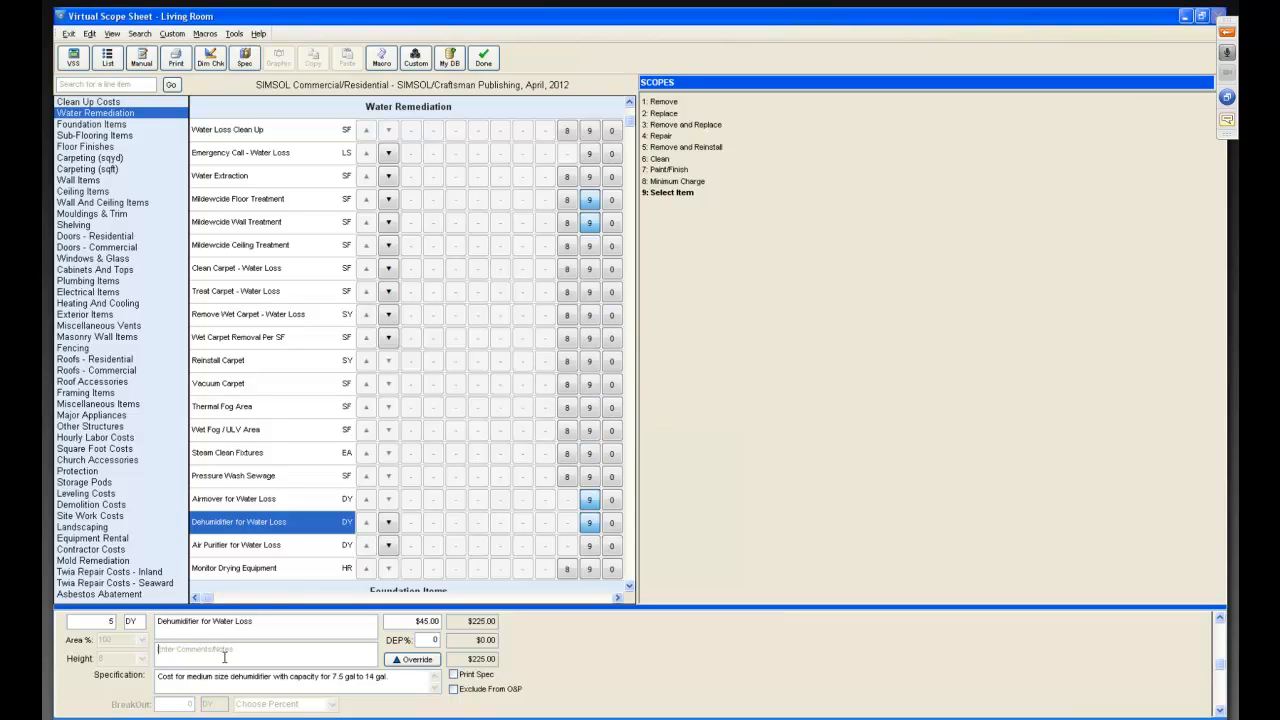
text(1 unit)
key(BackSpace)
text(for 5 days)
Add removal and replacement of Premium Grade Berber Carpeting (Per Sq. Yd) to the scope.
click(90, 158)
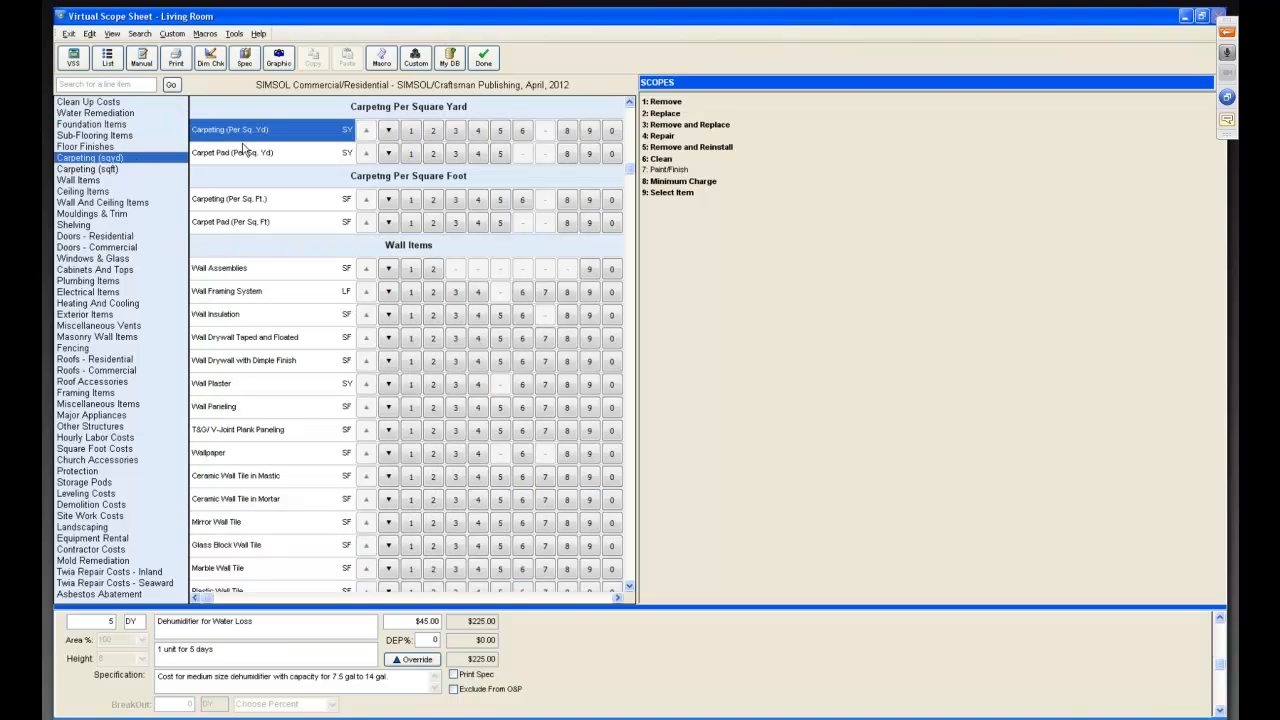
click(389, 131)
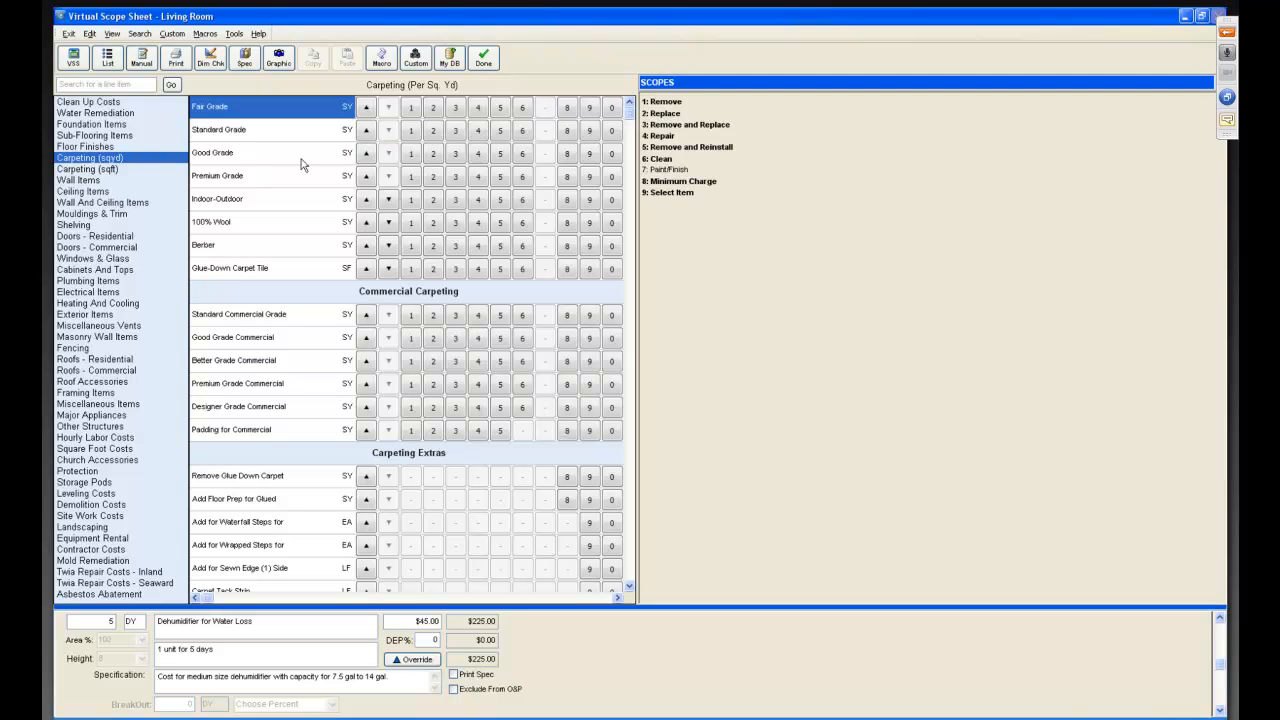
click(277, 256)
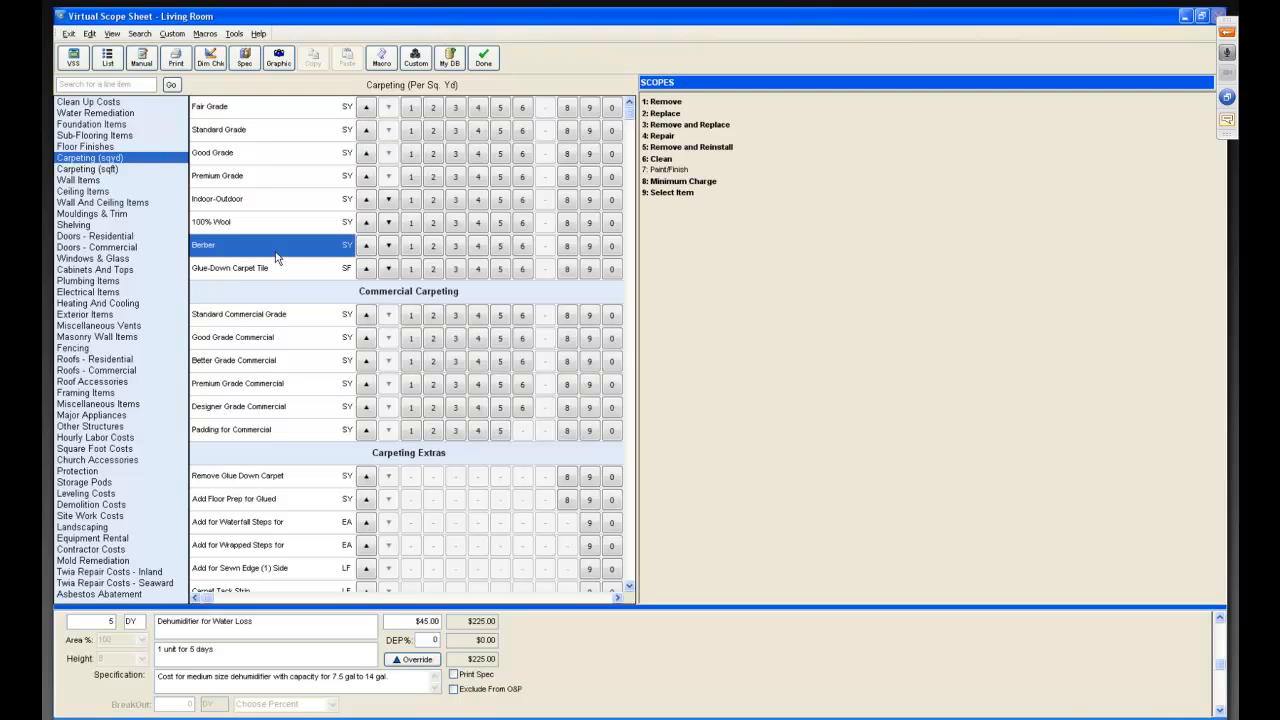
click(390, 252)
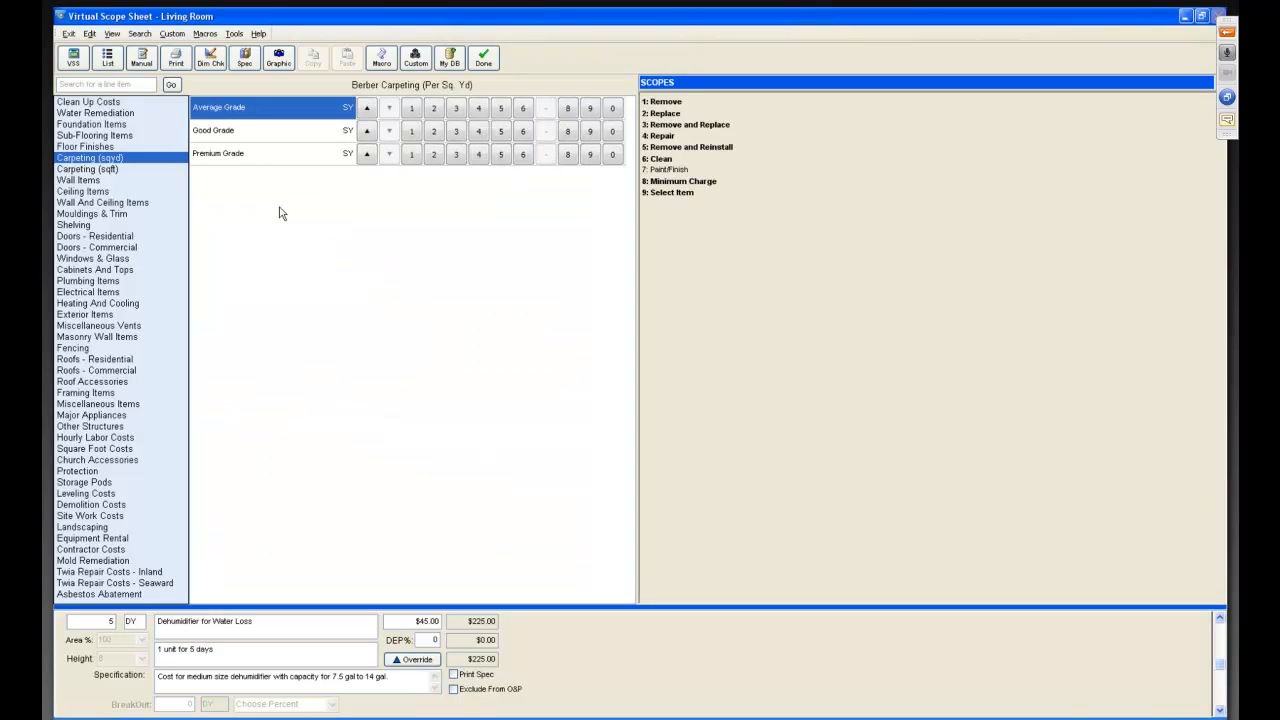
click(256, 162)
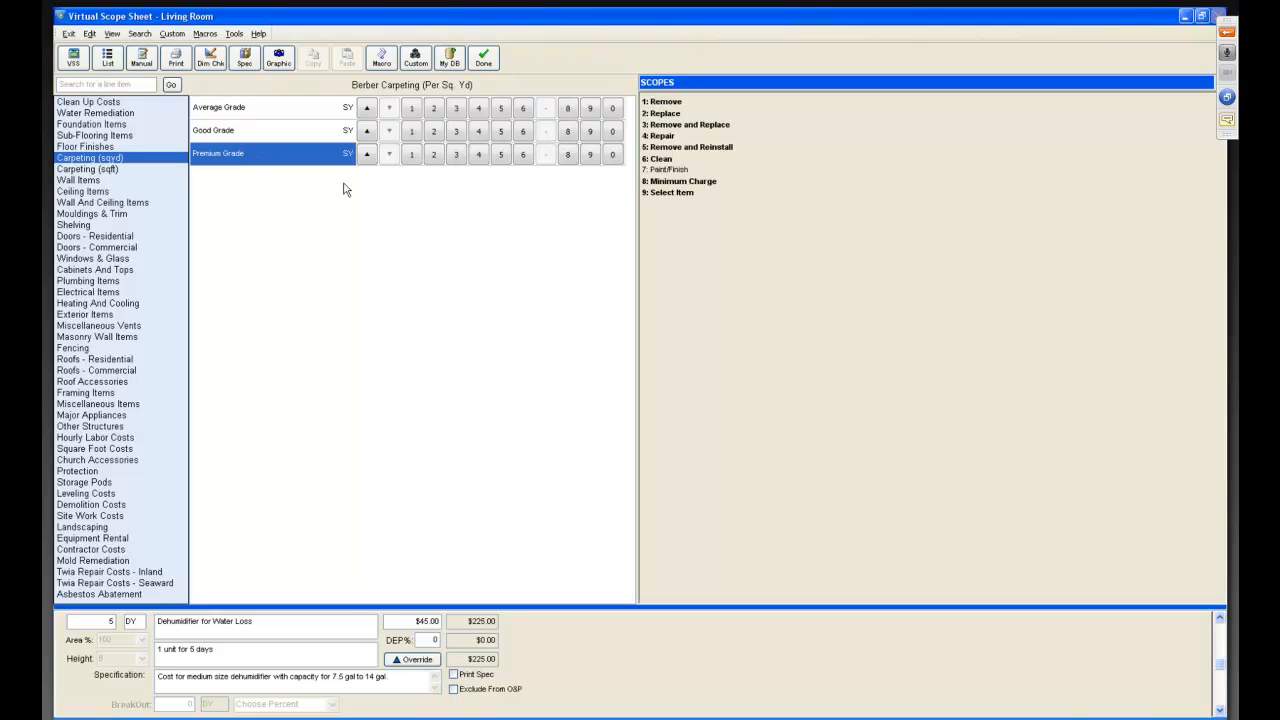
click(410, 156)
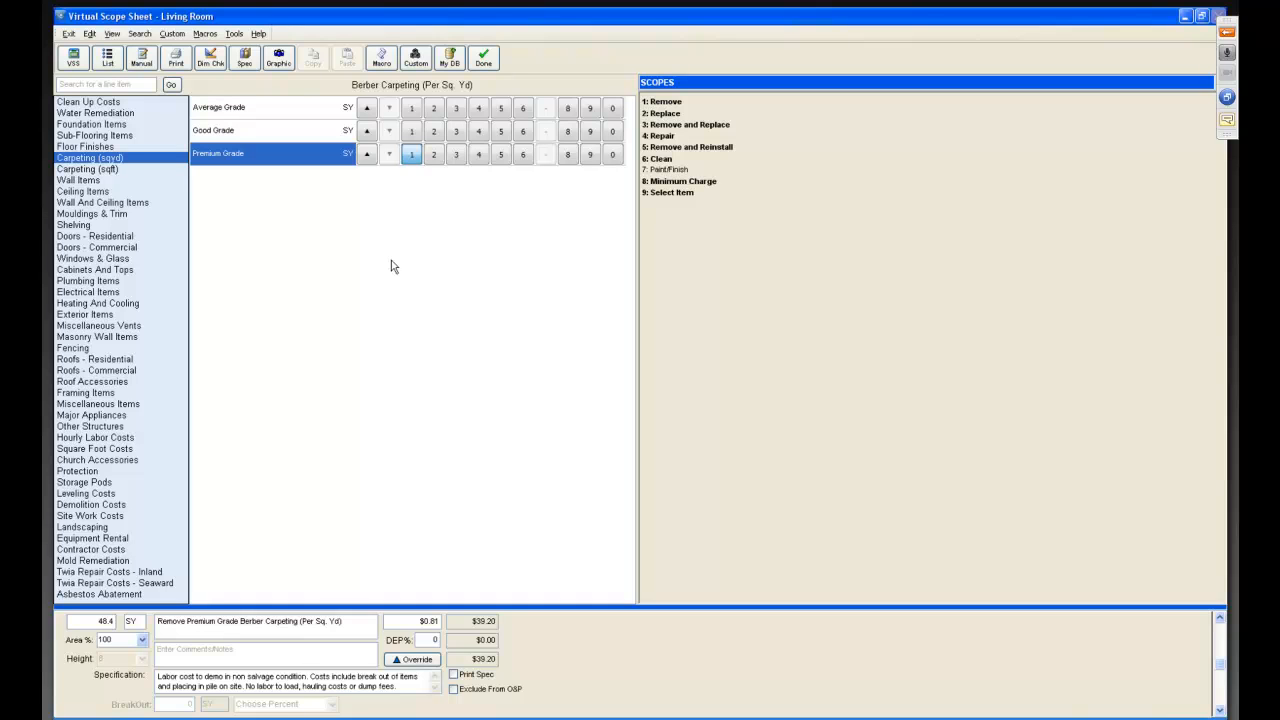
click(433, 154)
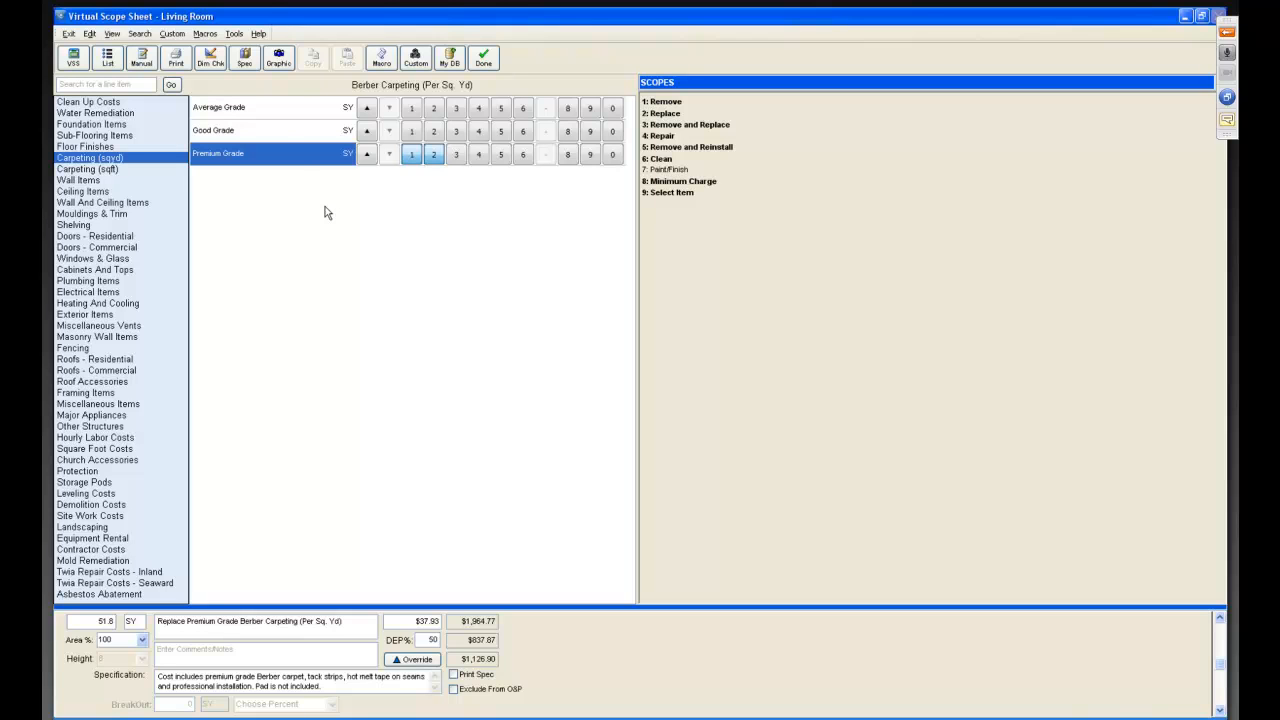
Review the item specification for the Berber carpet's remove and replace scopes.
click(245, 60)
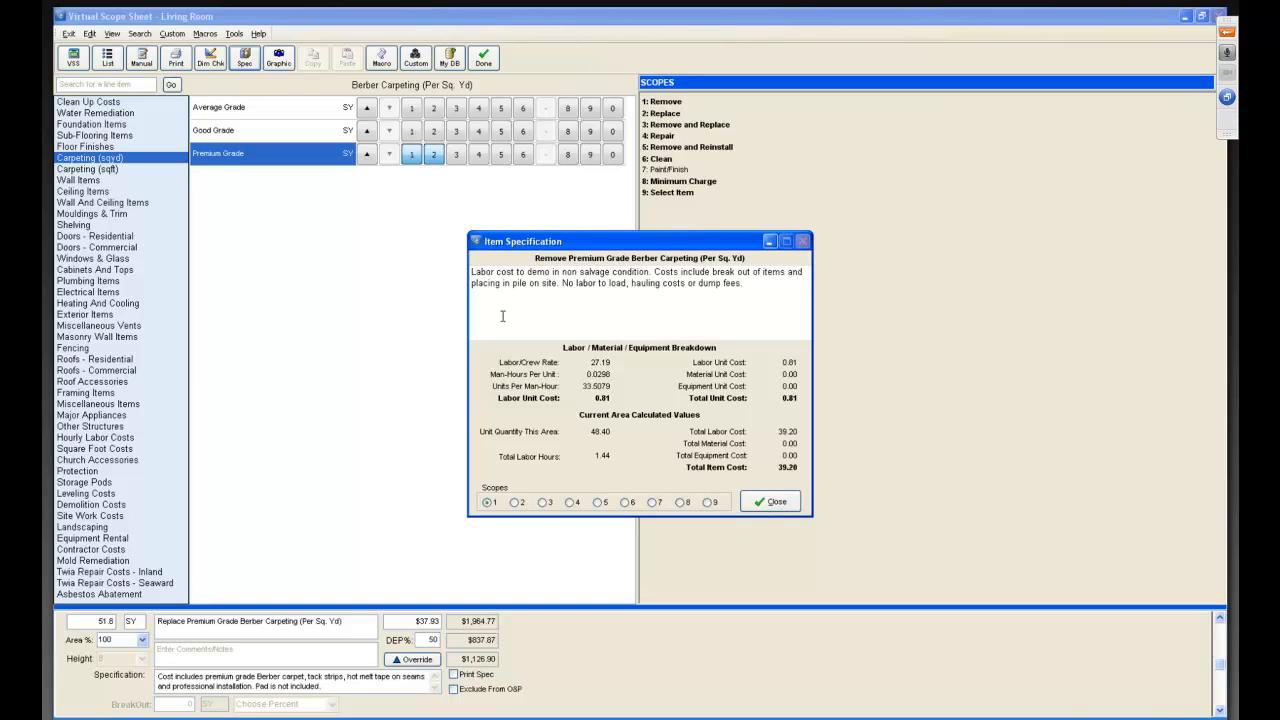
click(515, 502)
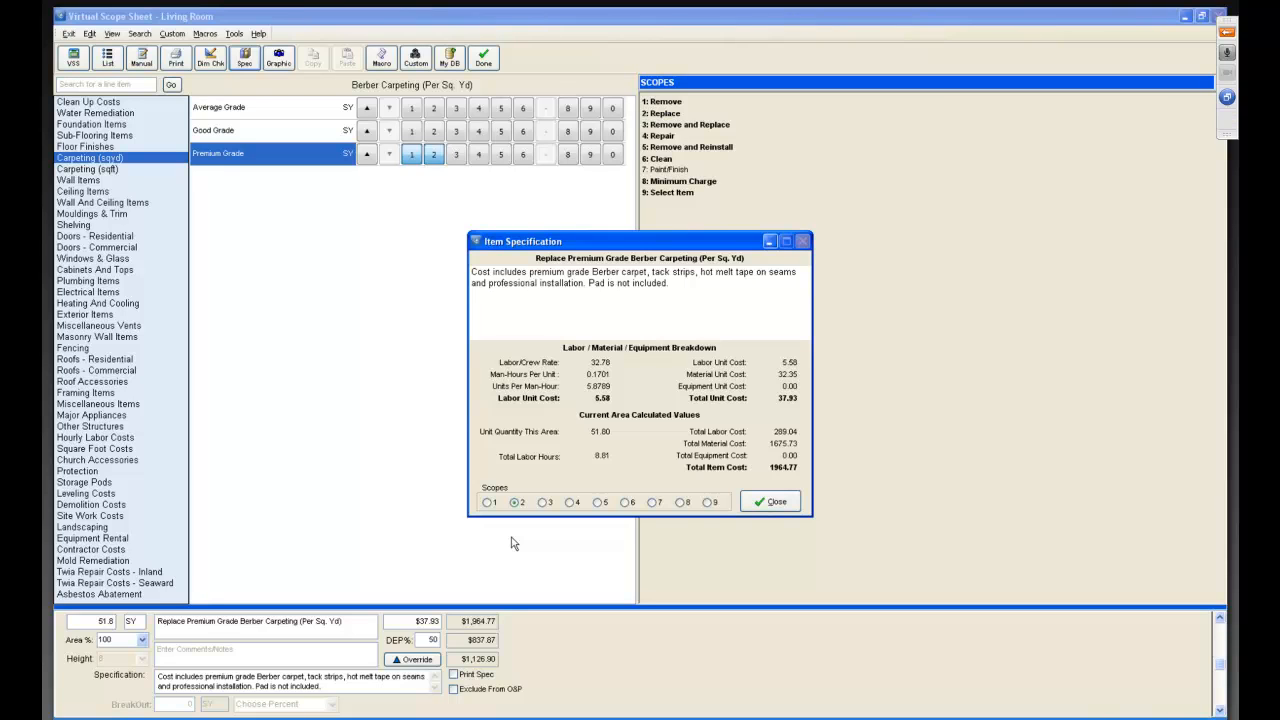
click(769, 502)
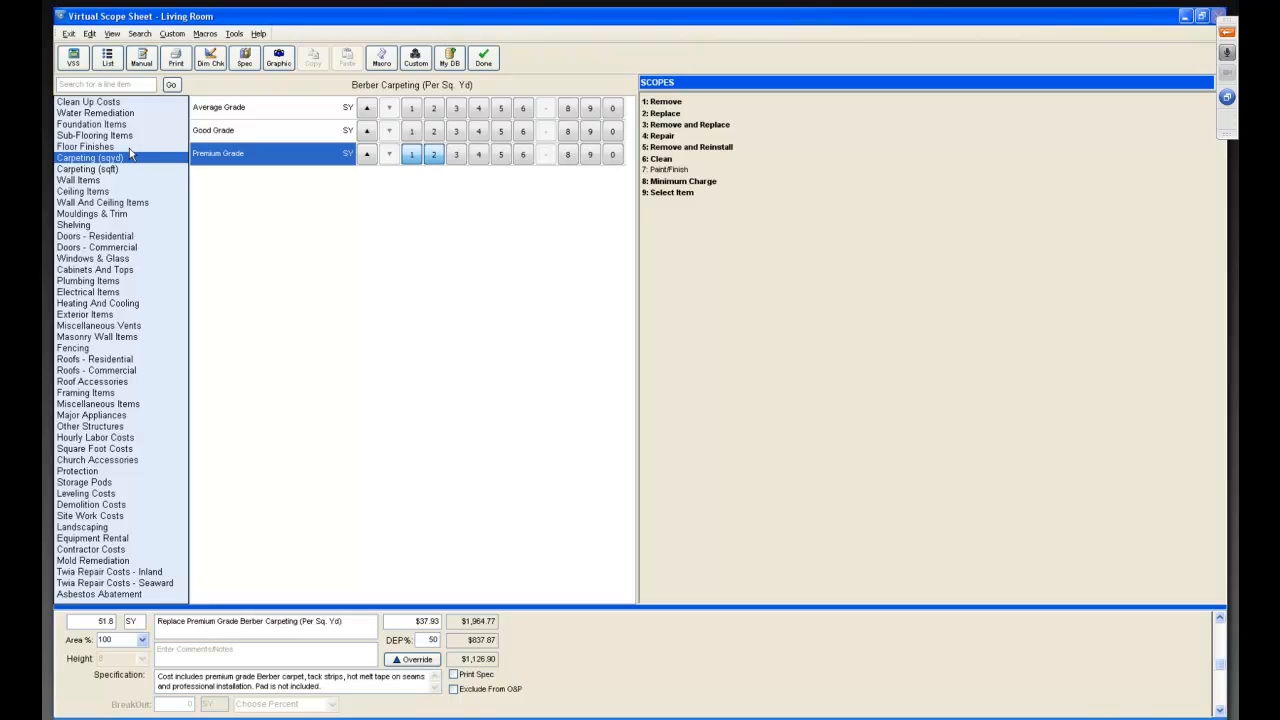
Search line items for "pad" and add Carpet Pad (Per Sq. Yd) with the Remove and Replace scope.
text(pad)
key(Return)
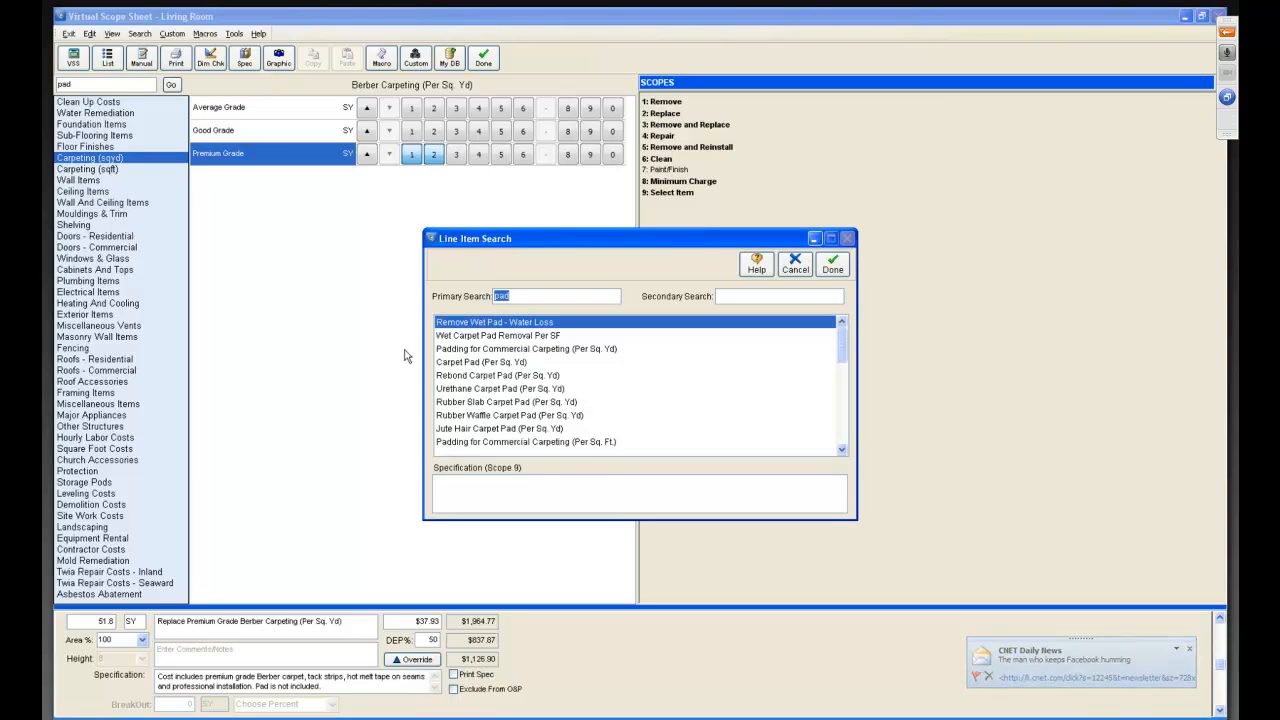
click(447, 365)
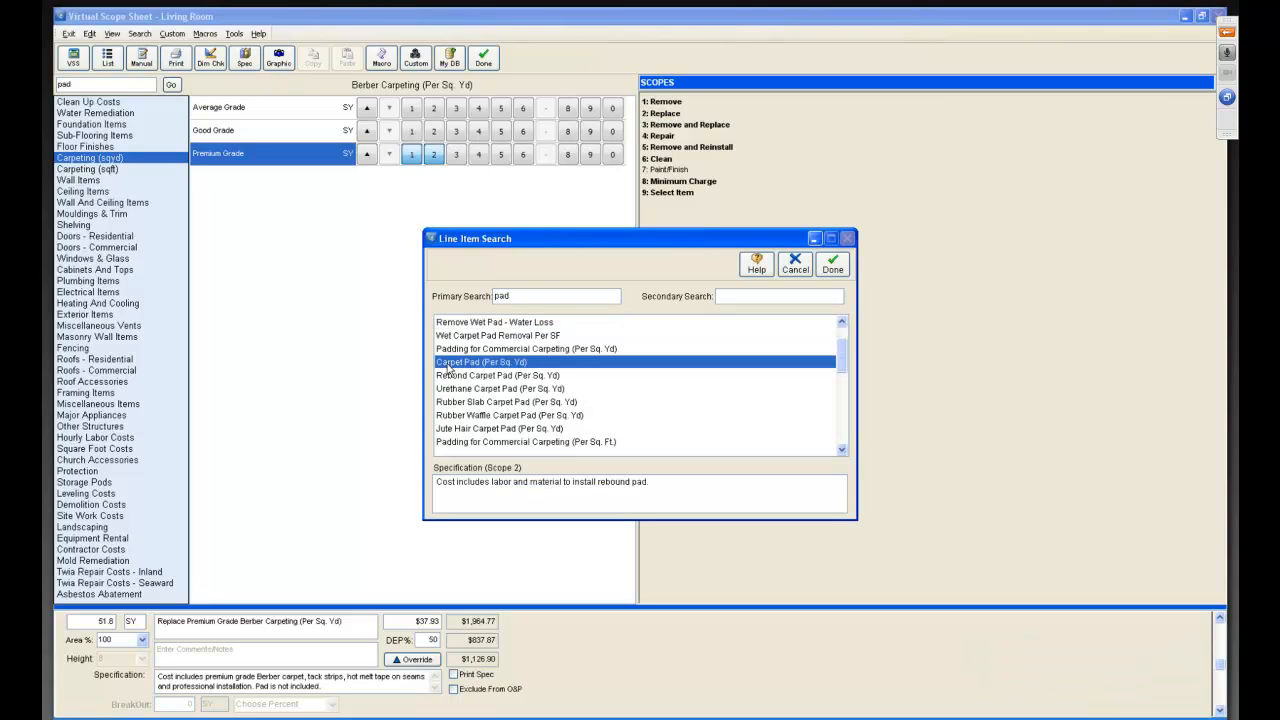
click(833, 265)
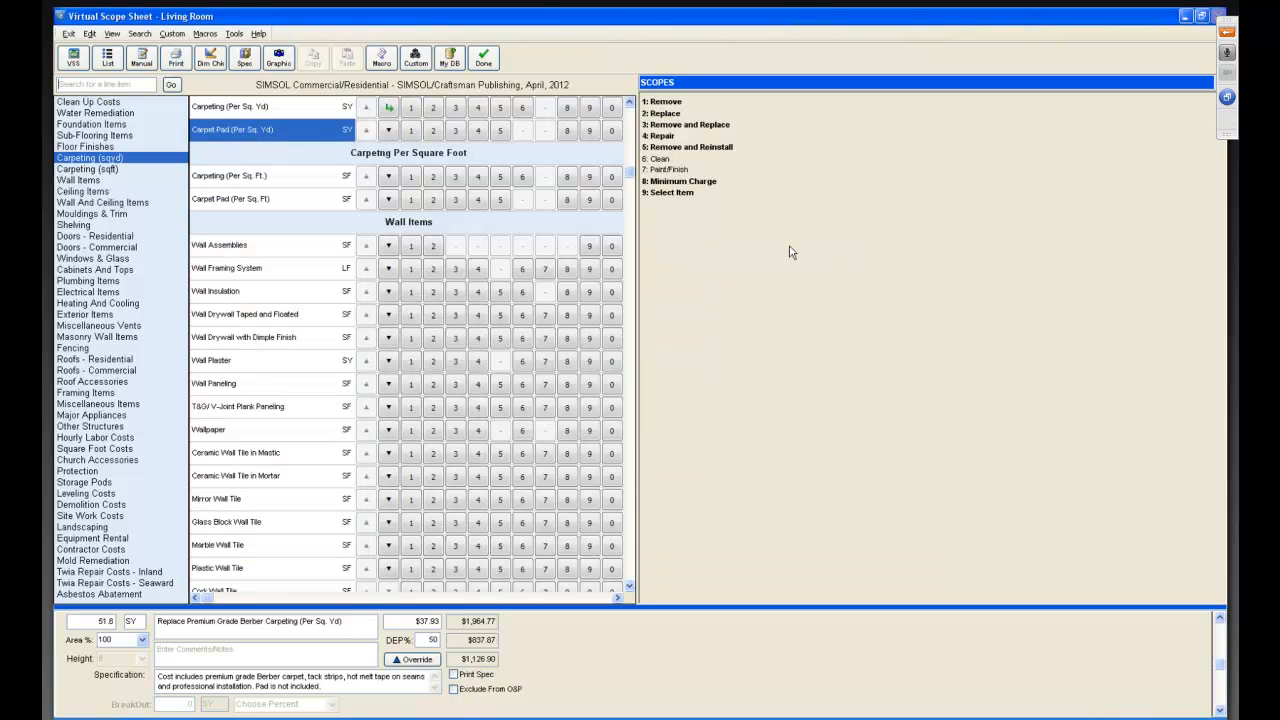
click(455, 131)
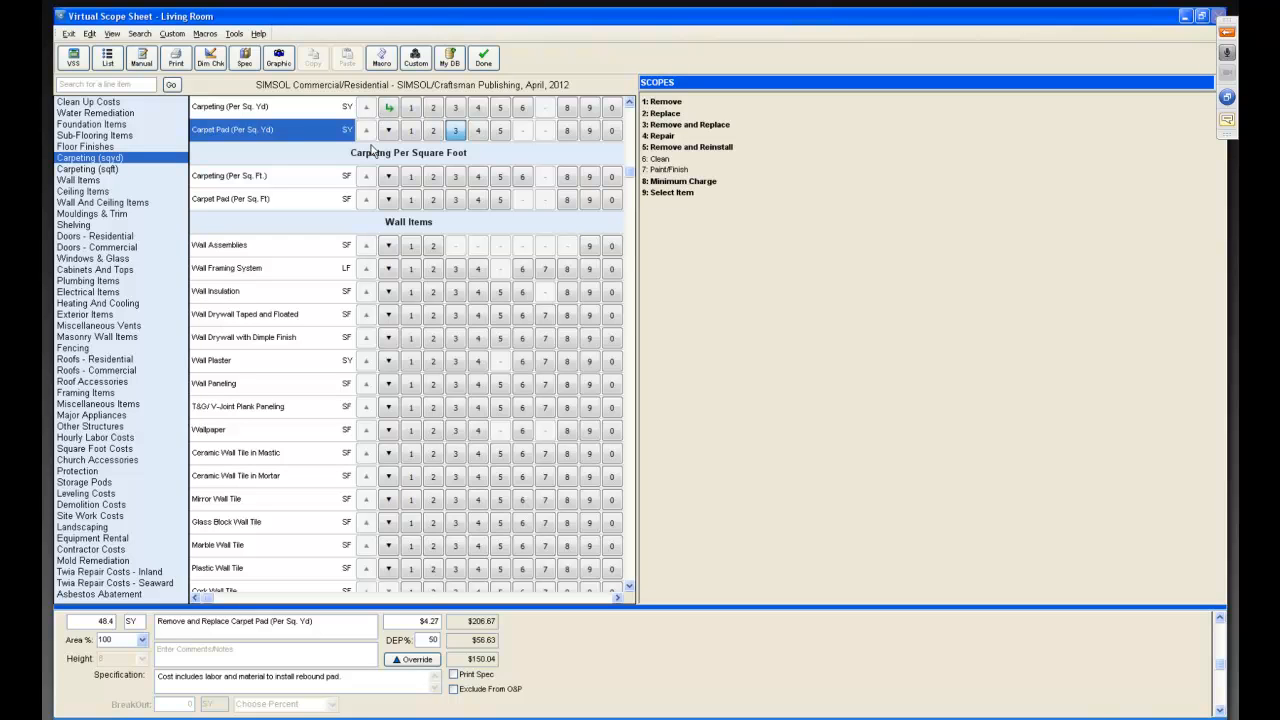
Add Wall Drywall Taped and Floated with the Remove and Replace scope and set its height to 4.0.
click(80, 182)
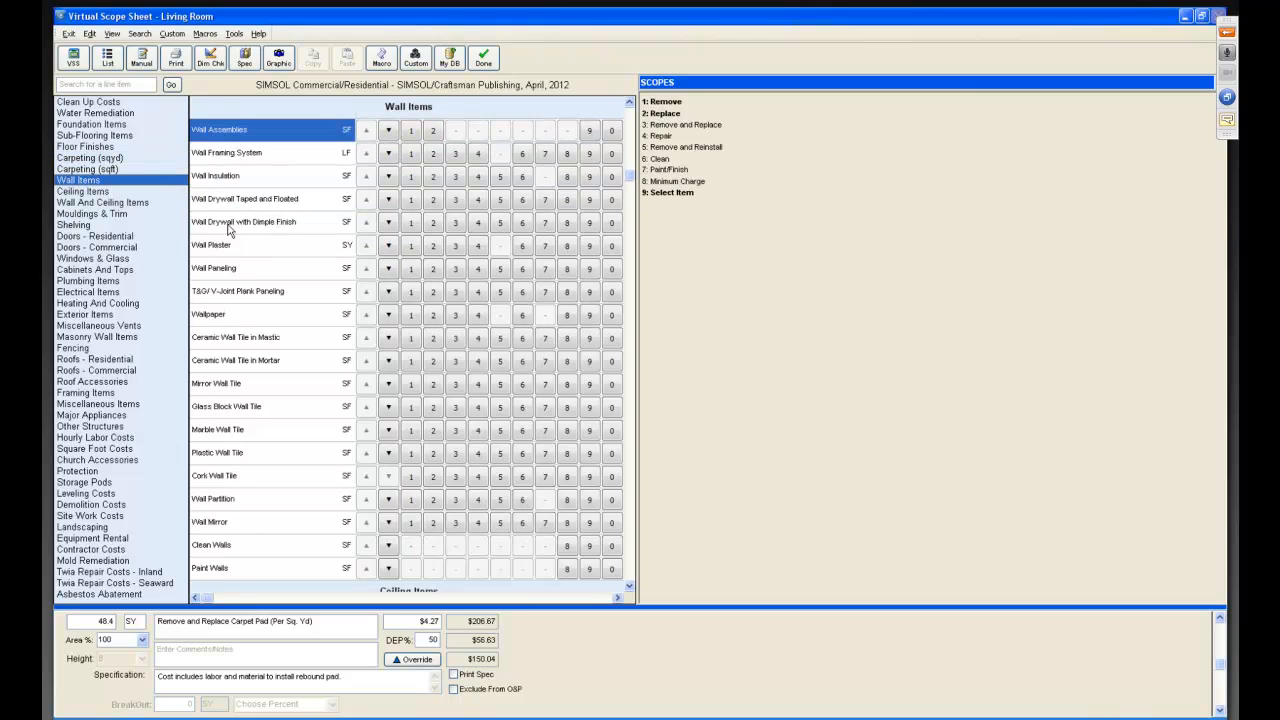
click(266, 180)
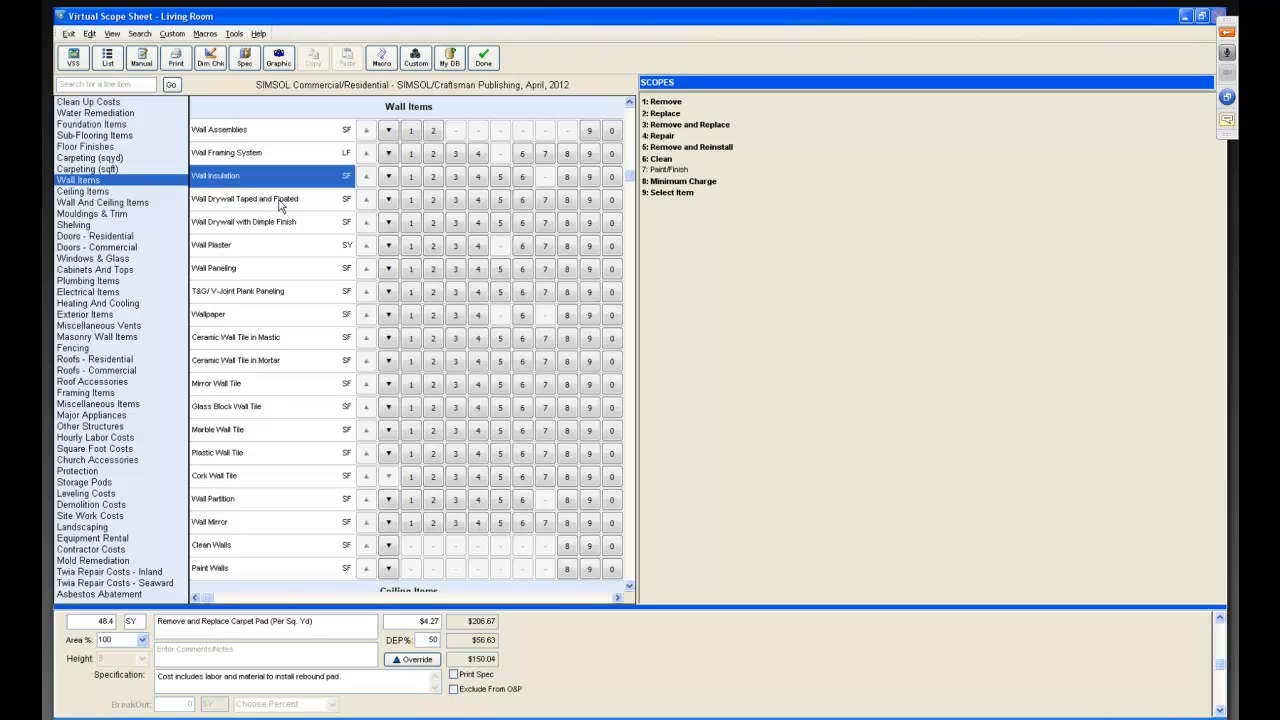
click(281, 208)
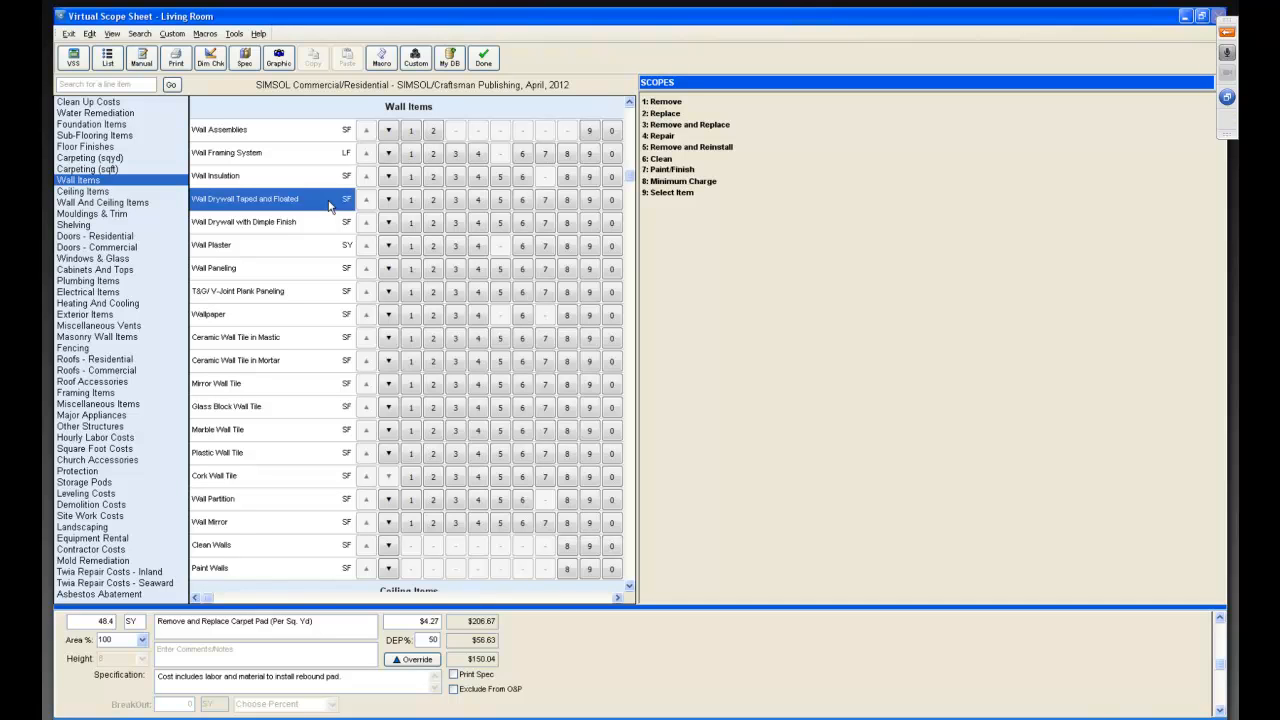
click(455, 202)
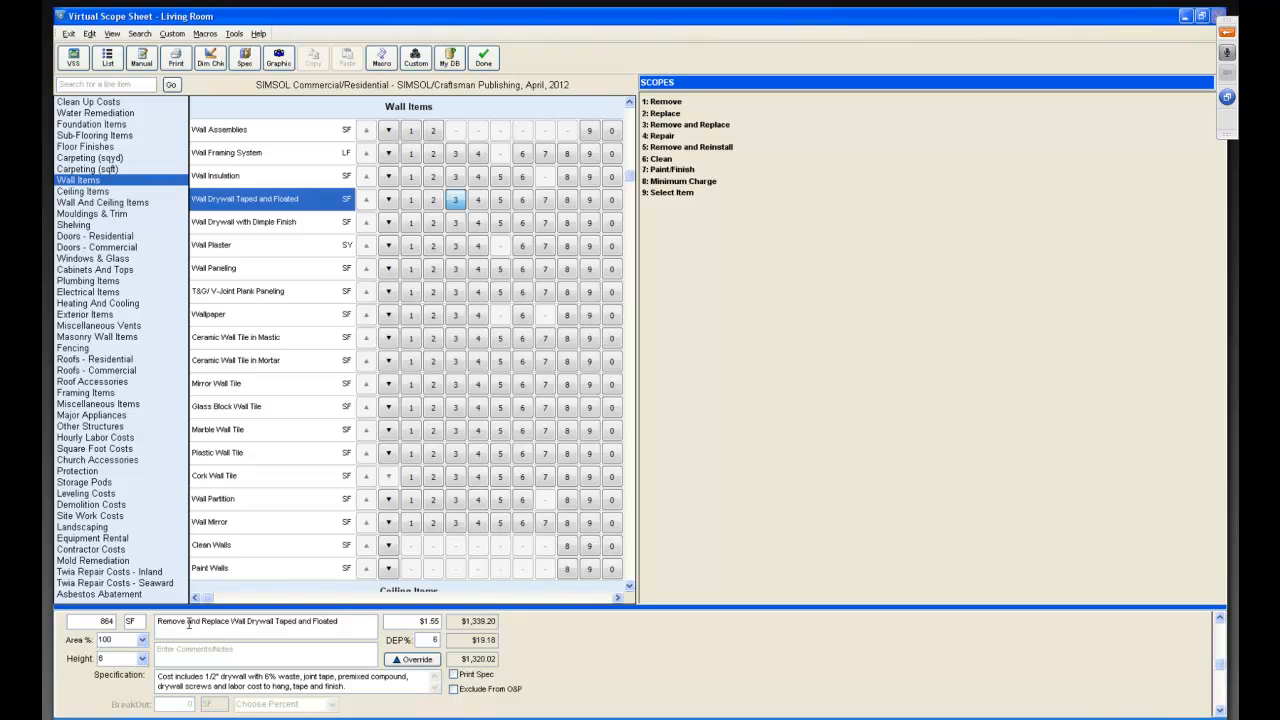
click(143, 659)
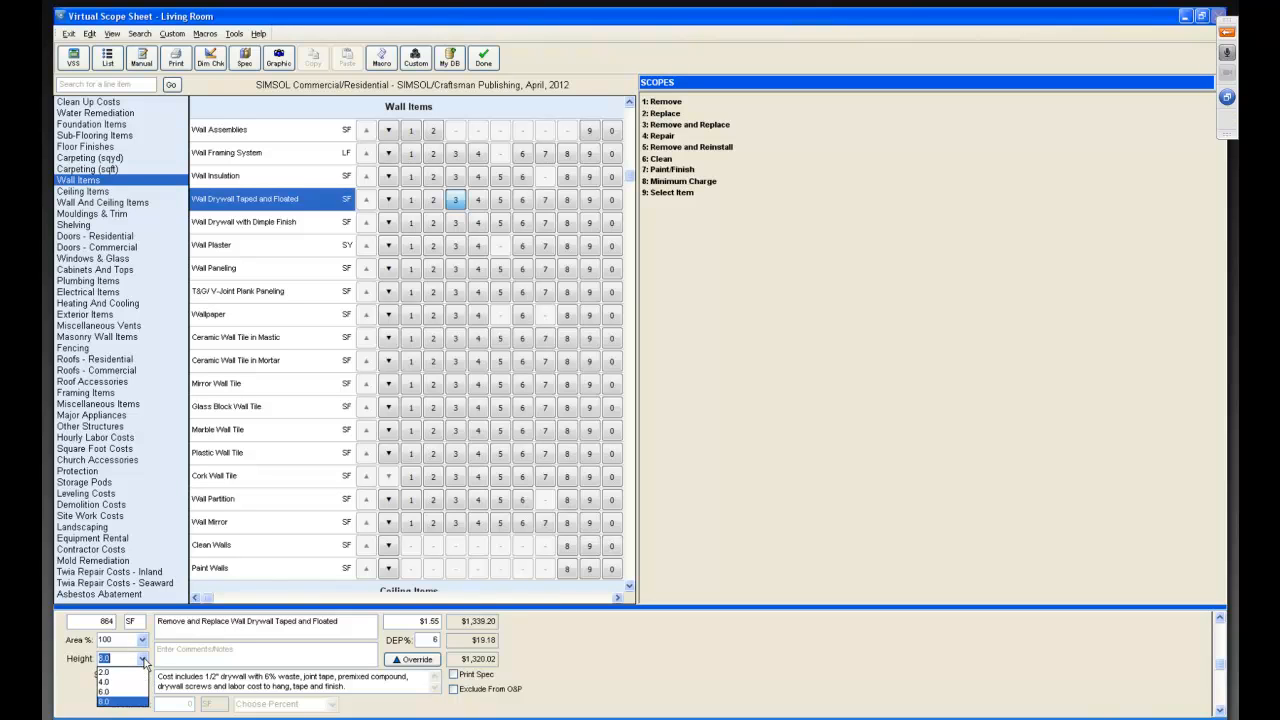
click(127, 684)
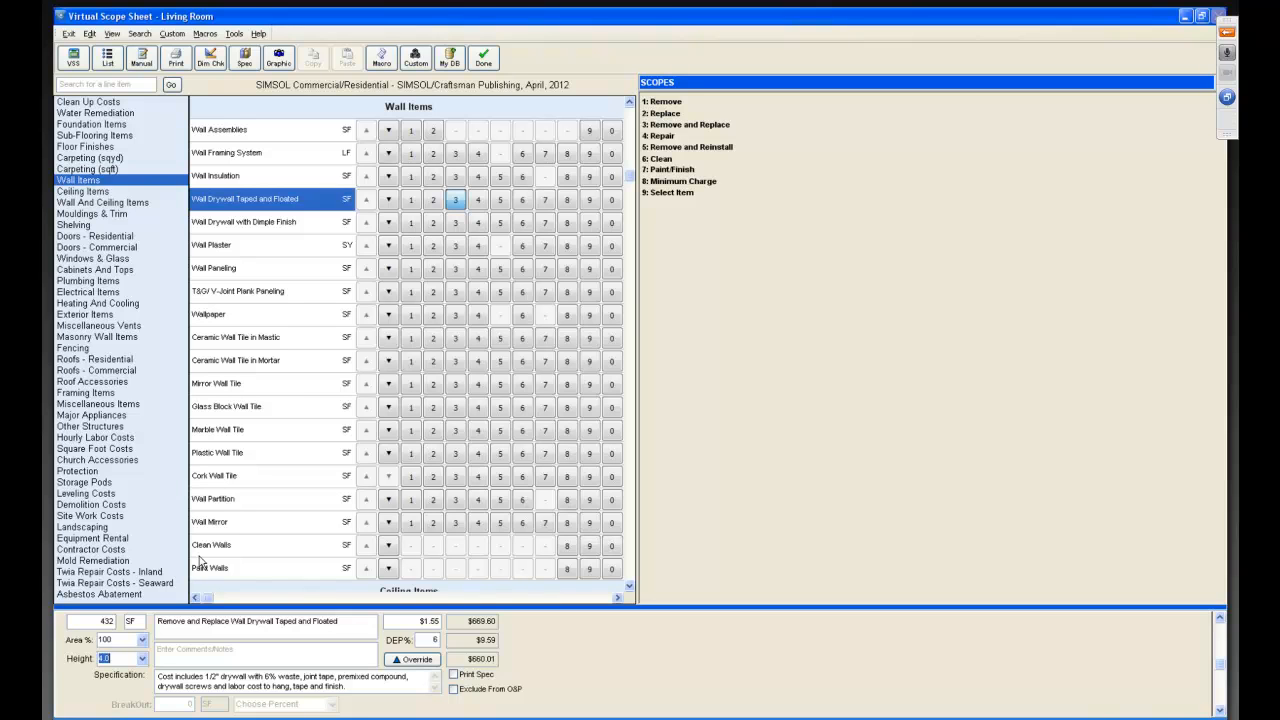
Add the Paint/Finish scope for the wall drywall, and add Seal Walls from Paint Walls with a height of 4.0.
click(545, 199)
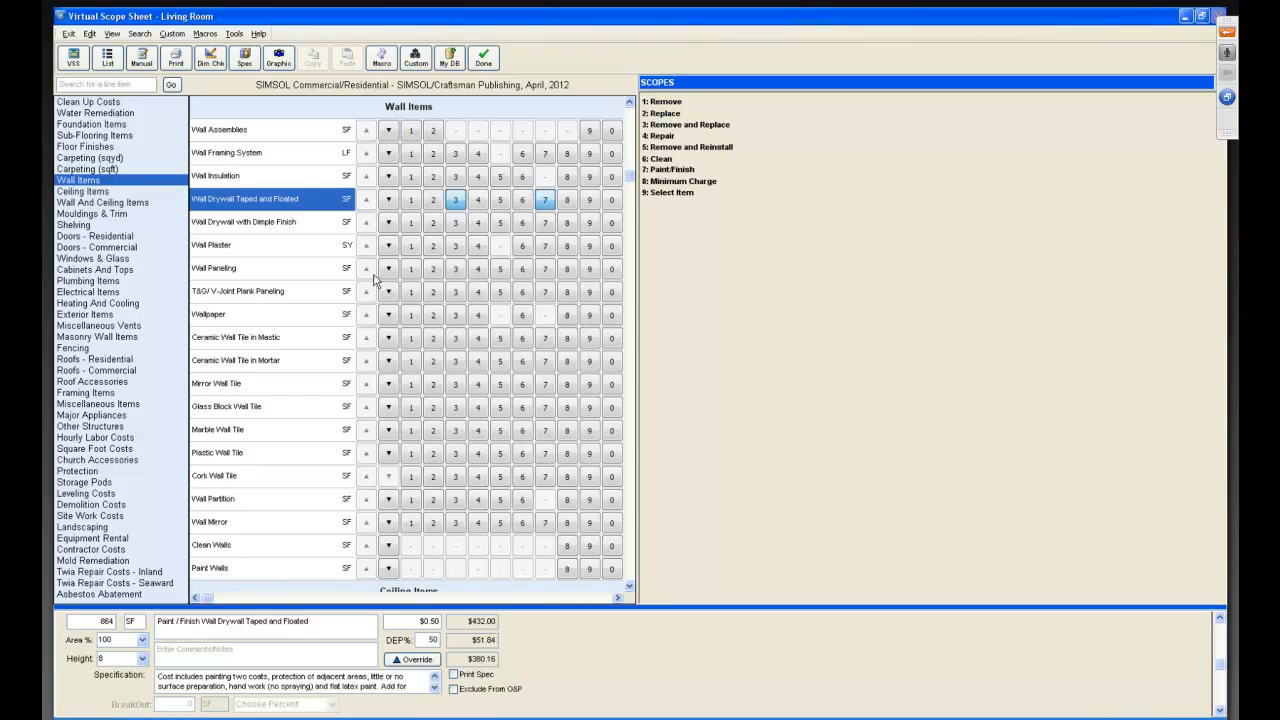
click(268, 573)
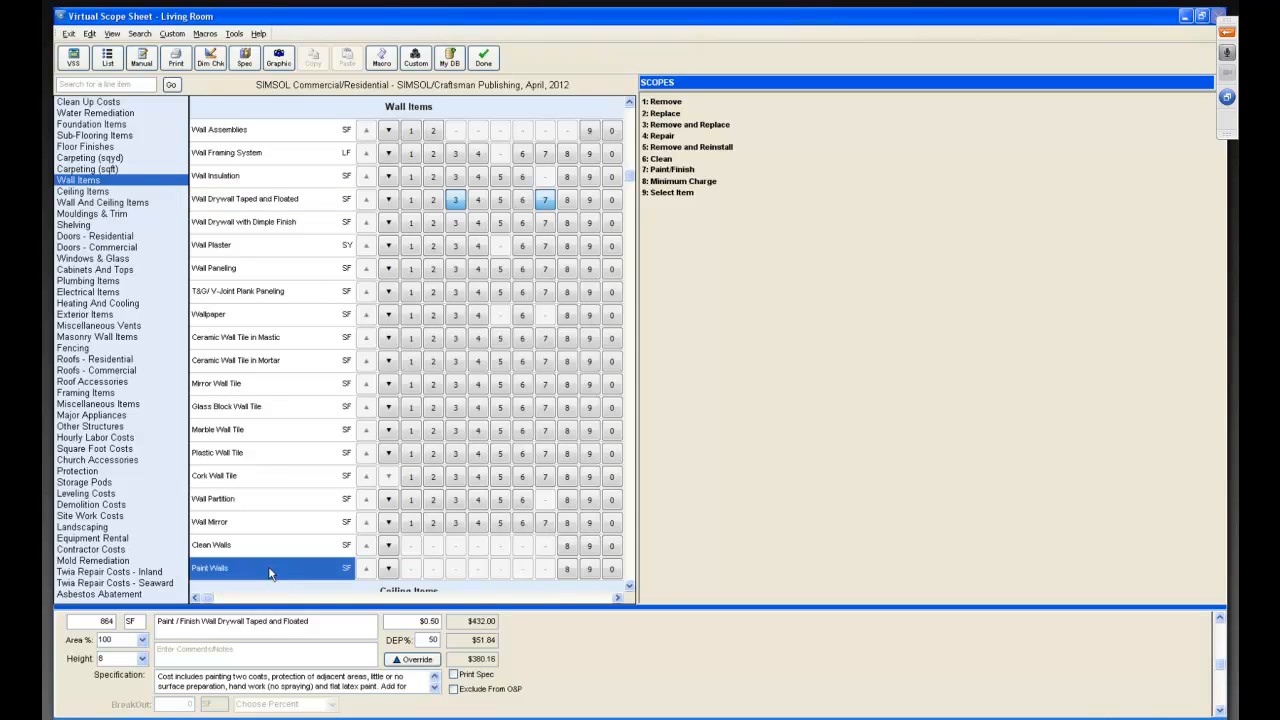
click(388, 568)
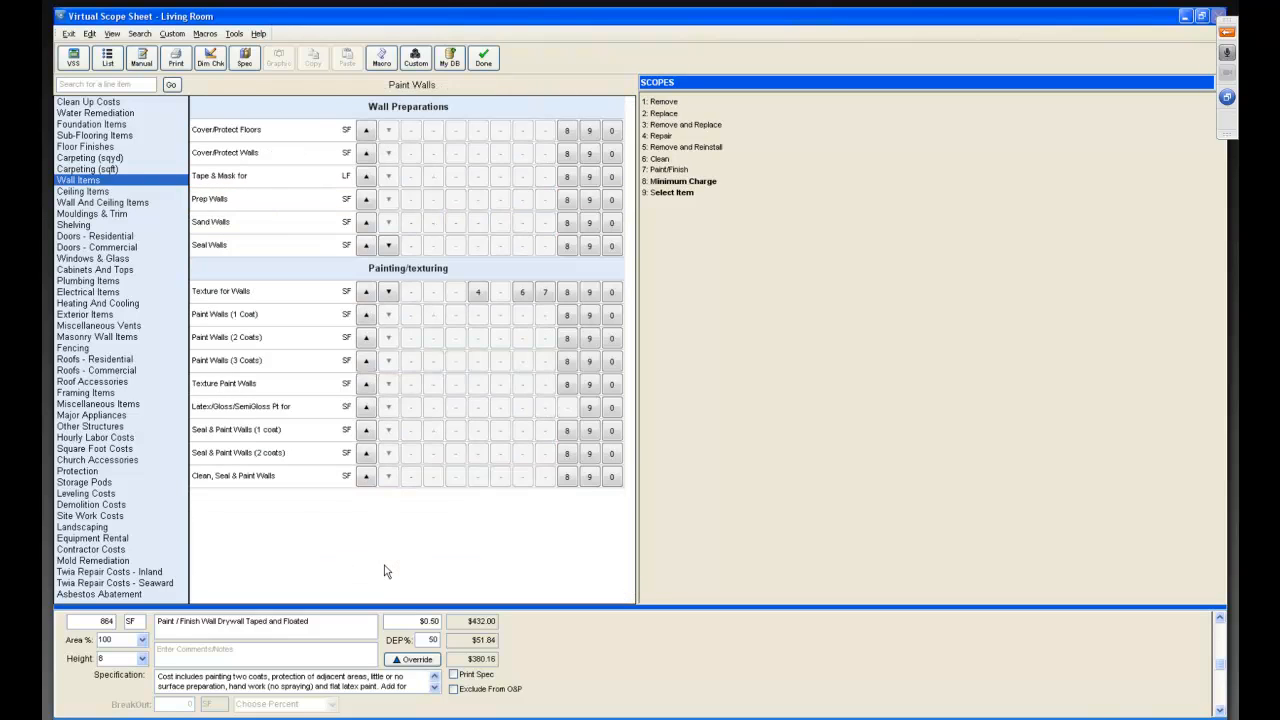
click(288, 245)
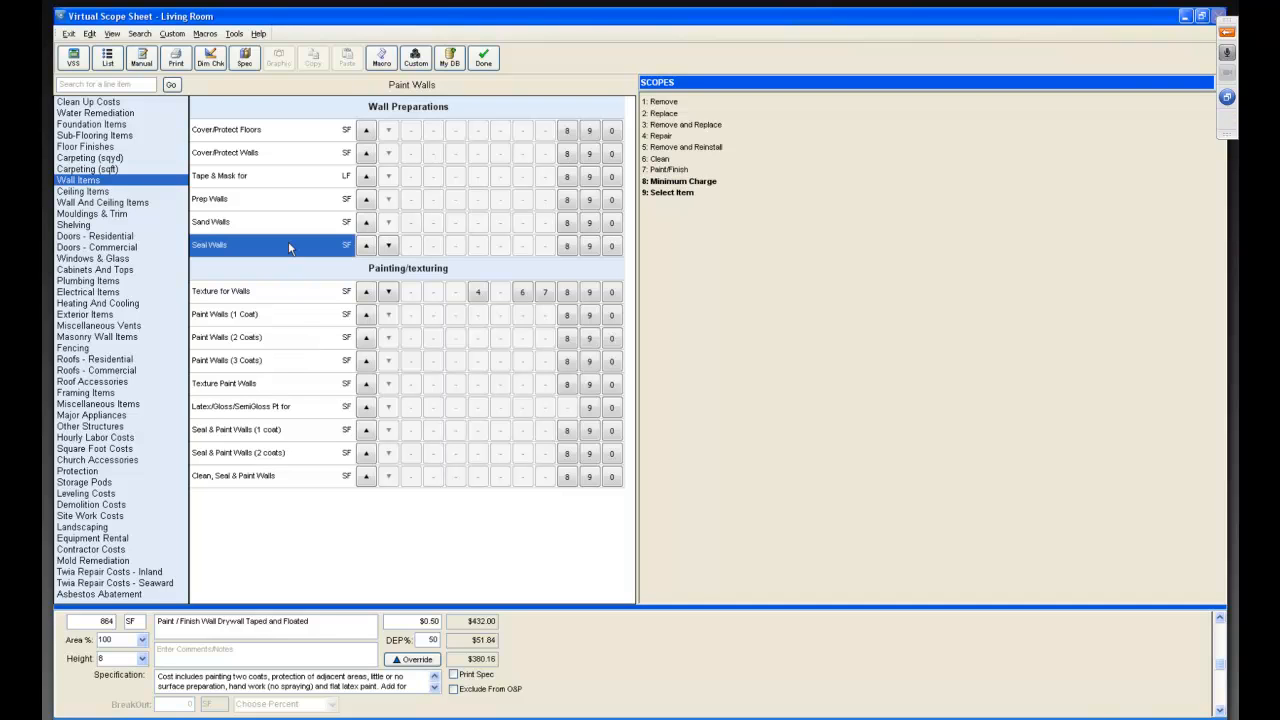
click(589, 247)
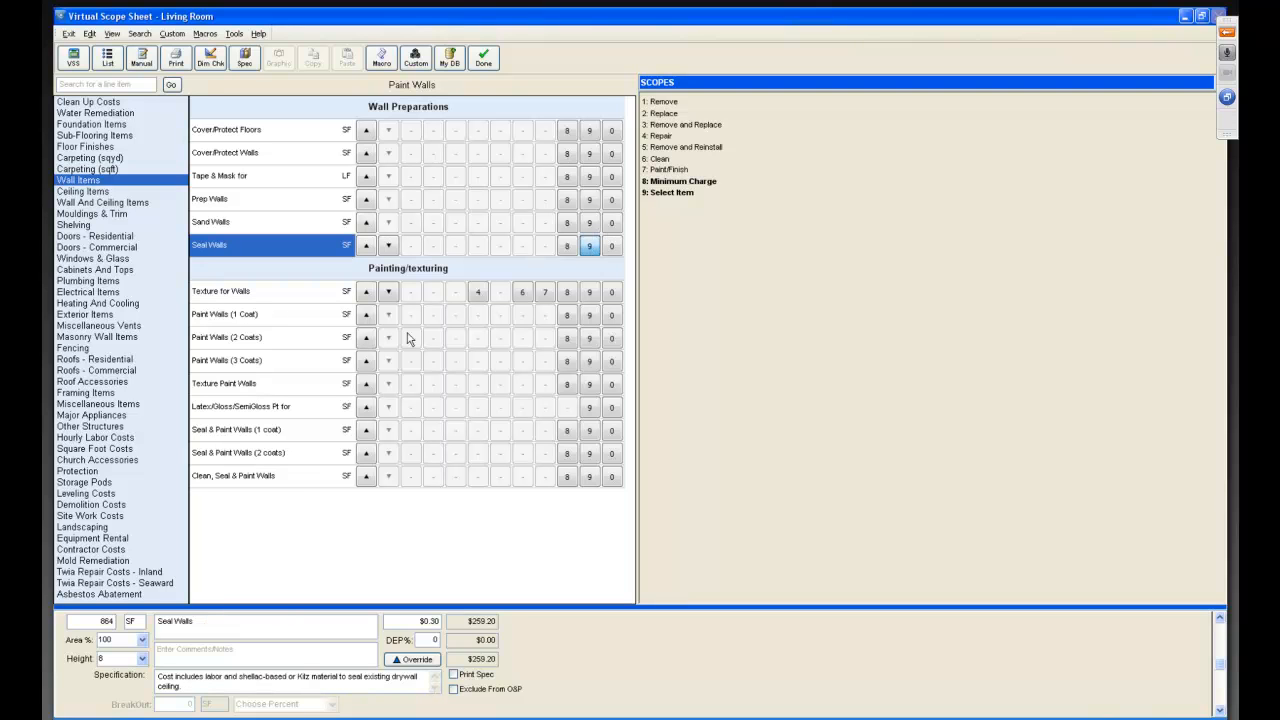
click(142, 658)
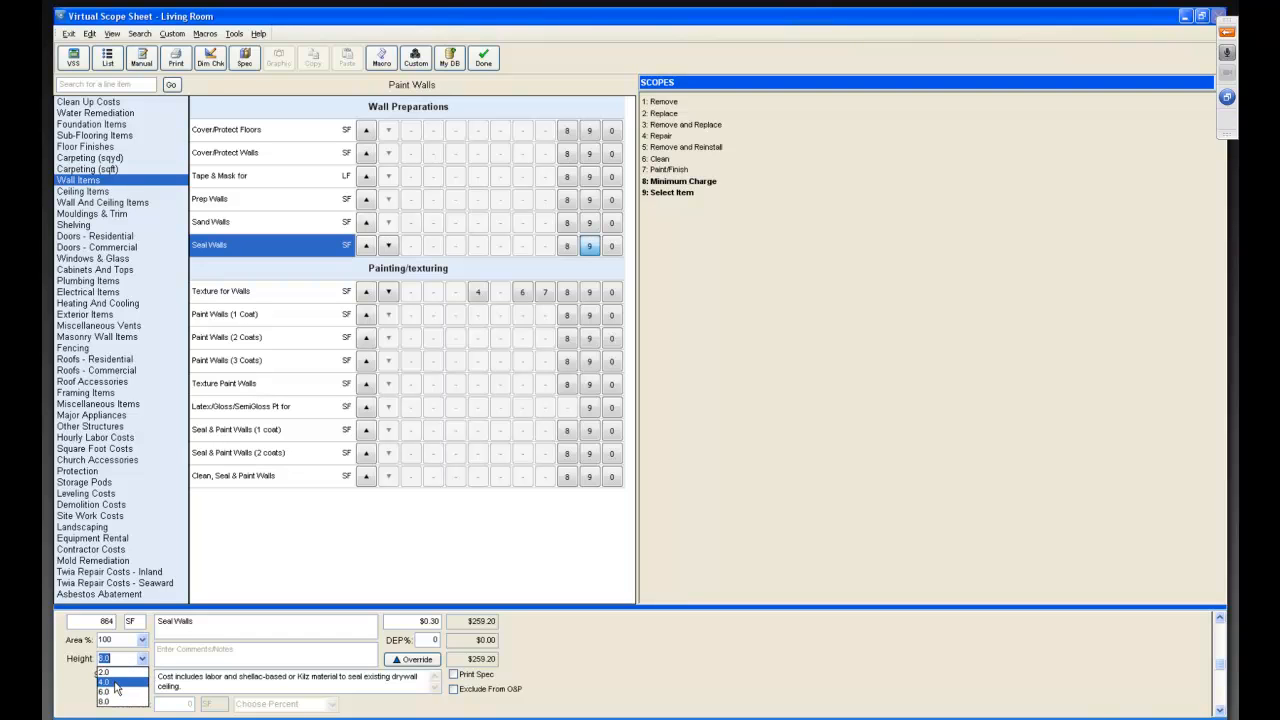
click(116, 687)
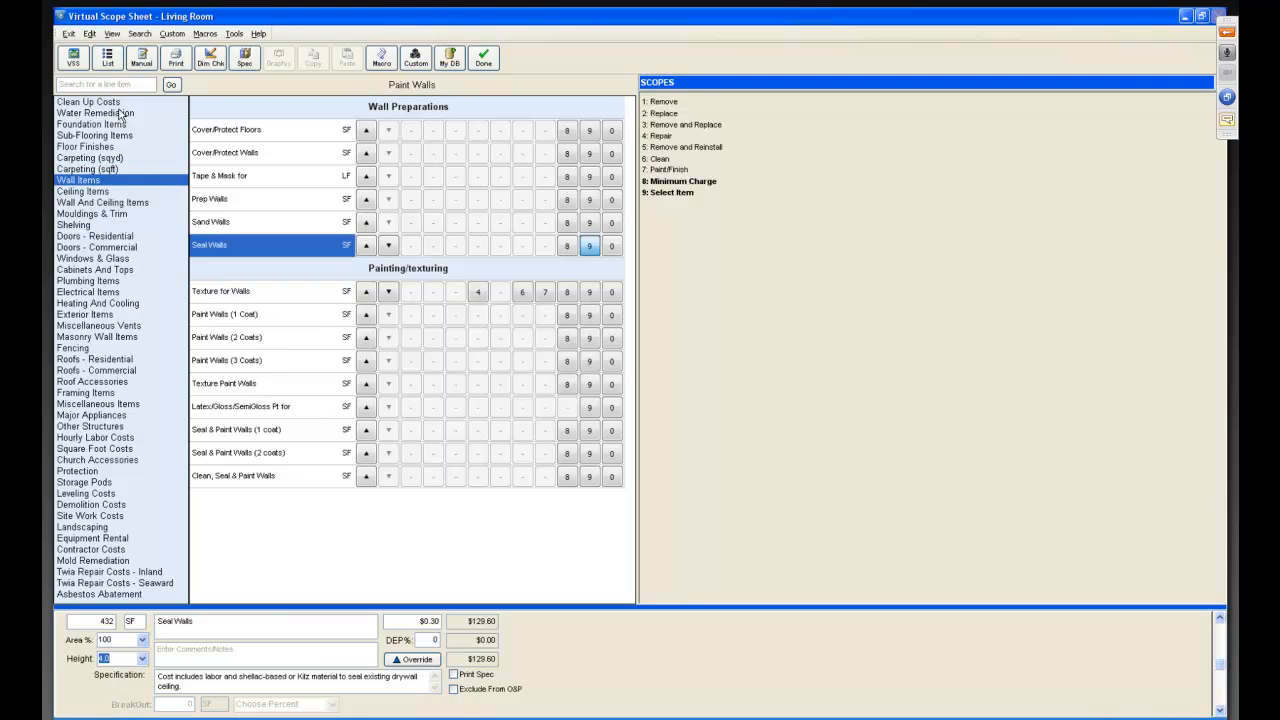
Delete the plywood subflooring and vinyl tile flooring line items from the list.
click(107, 62)
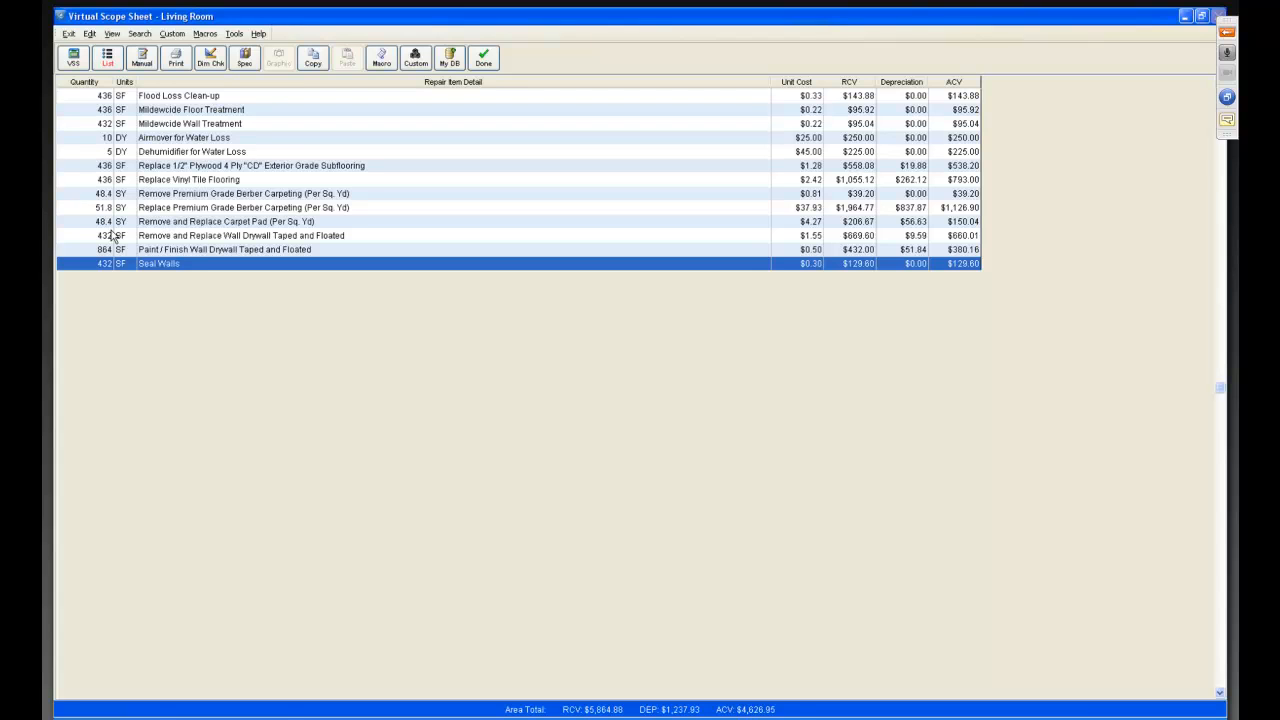
right_click(205, 168)
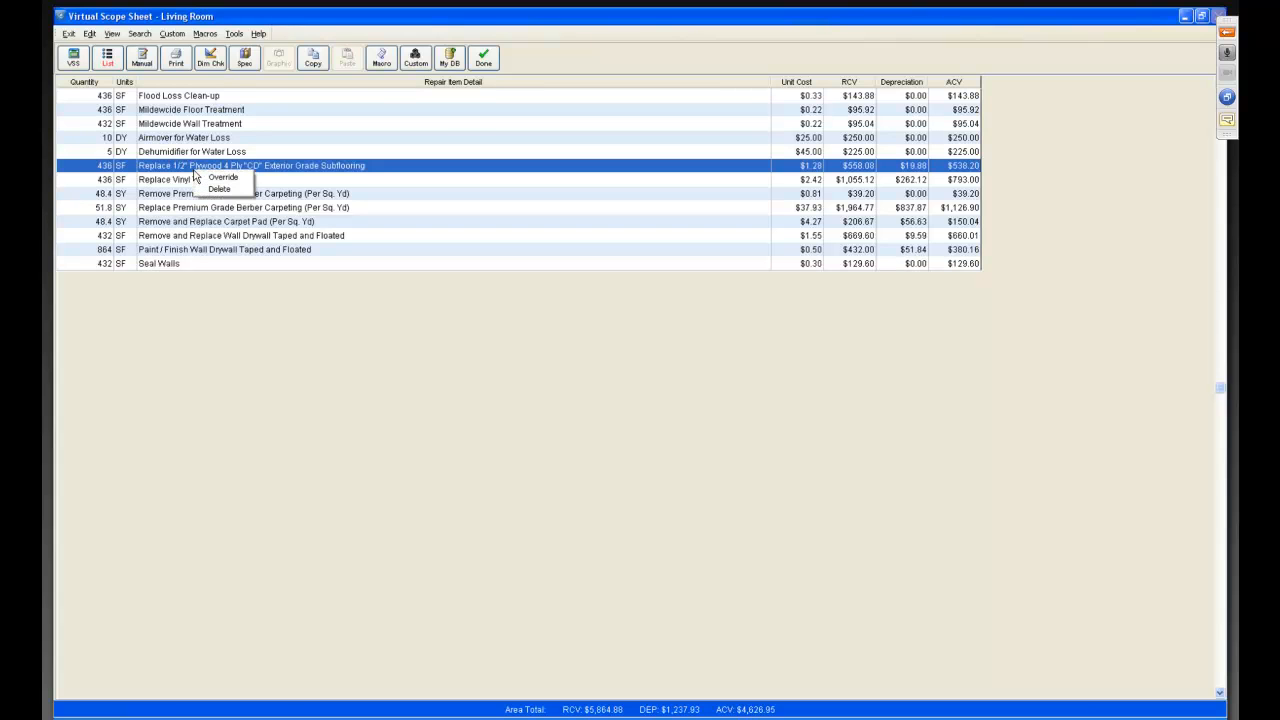
click(218, 189)
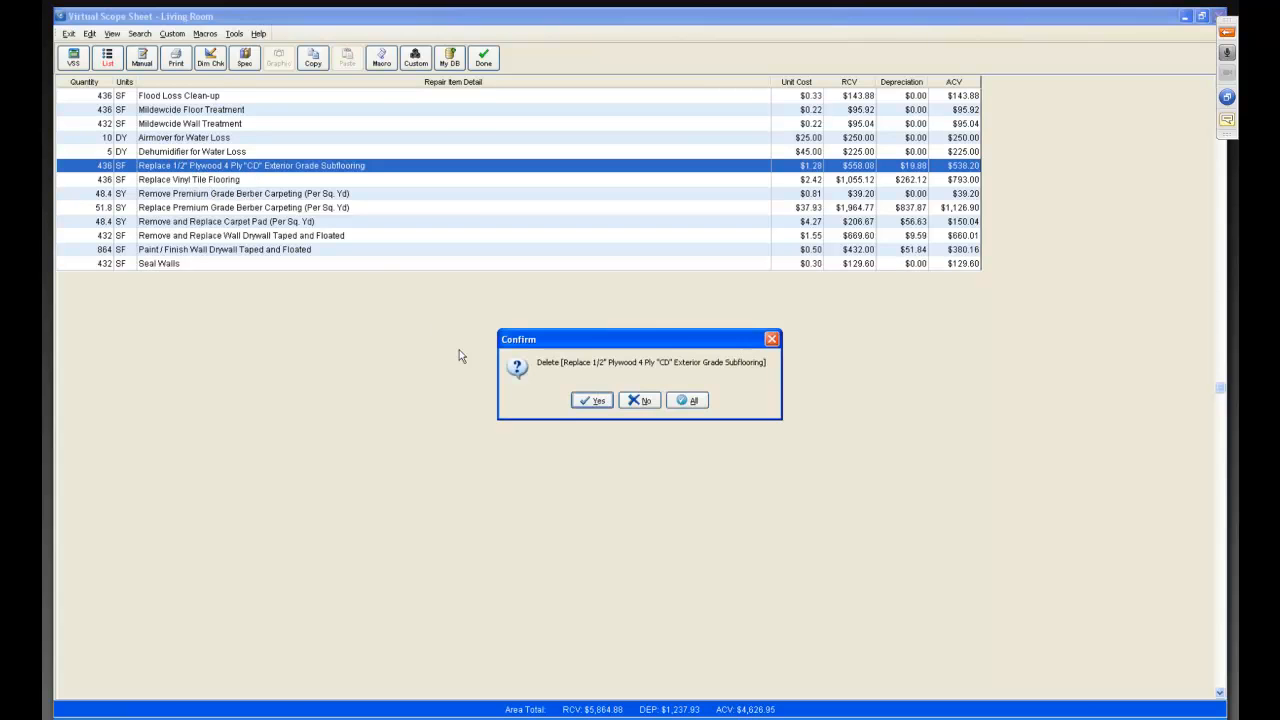
click(590, 401)
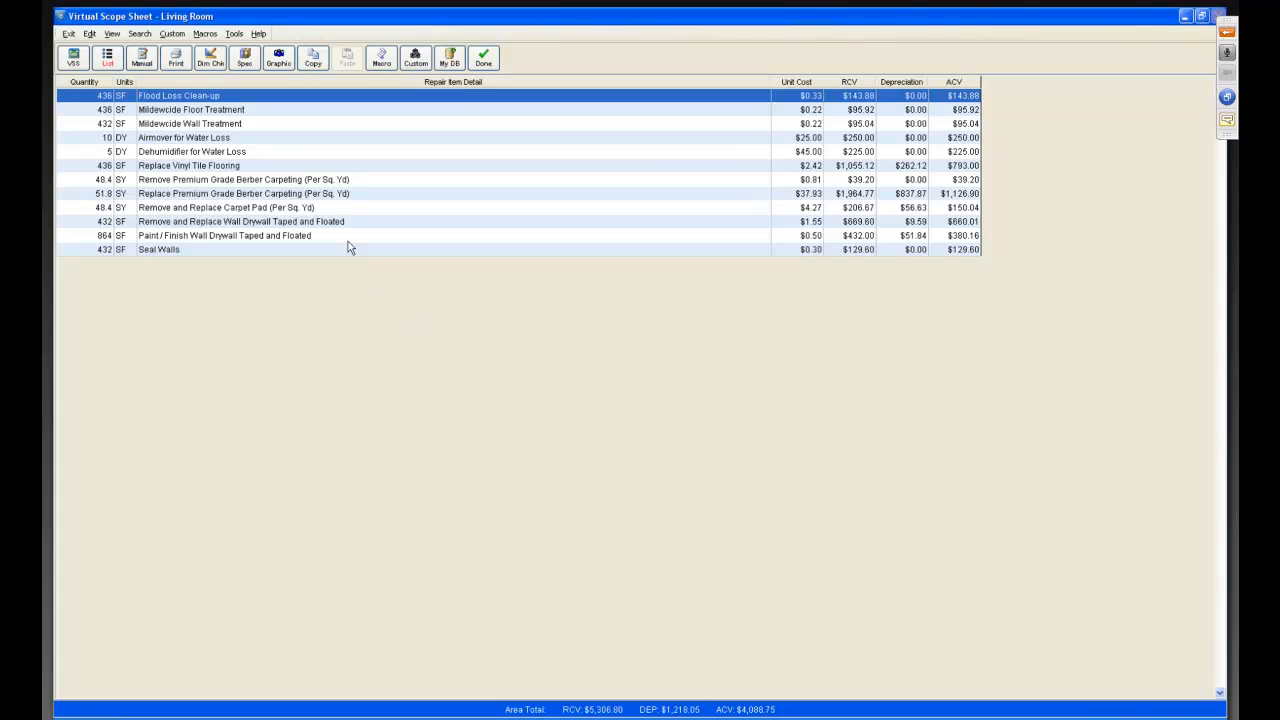
right_click(265, 170)
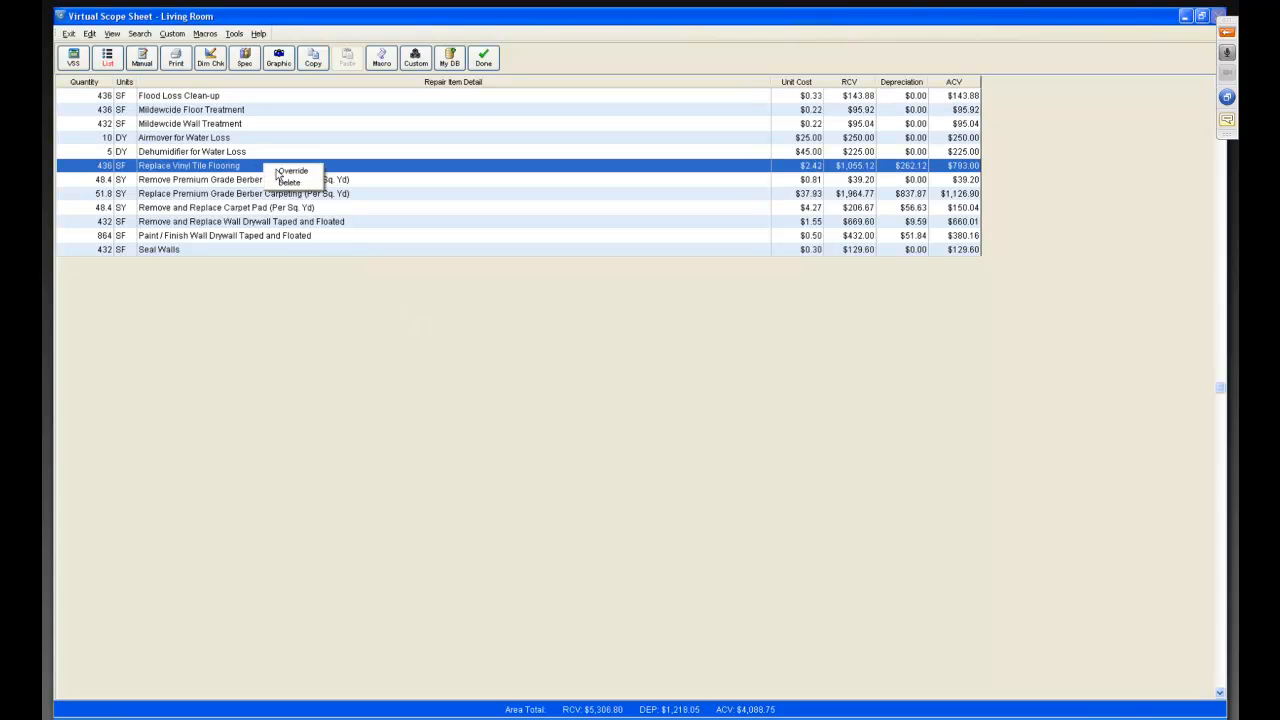
click(283, 190)
click(590, 404)
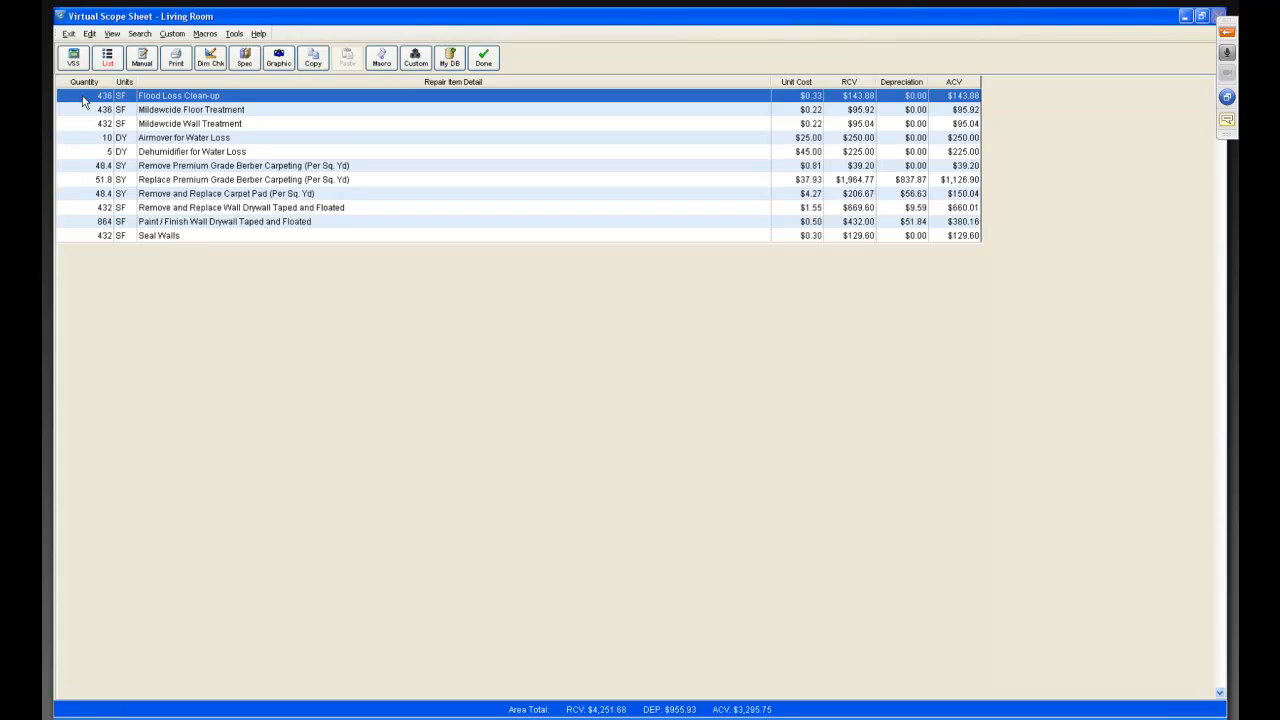
Add Base Moulding from Mouldings & Trim with the Remove and Replace and Paint/Finish scopes.
click(73, 62)
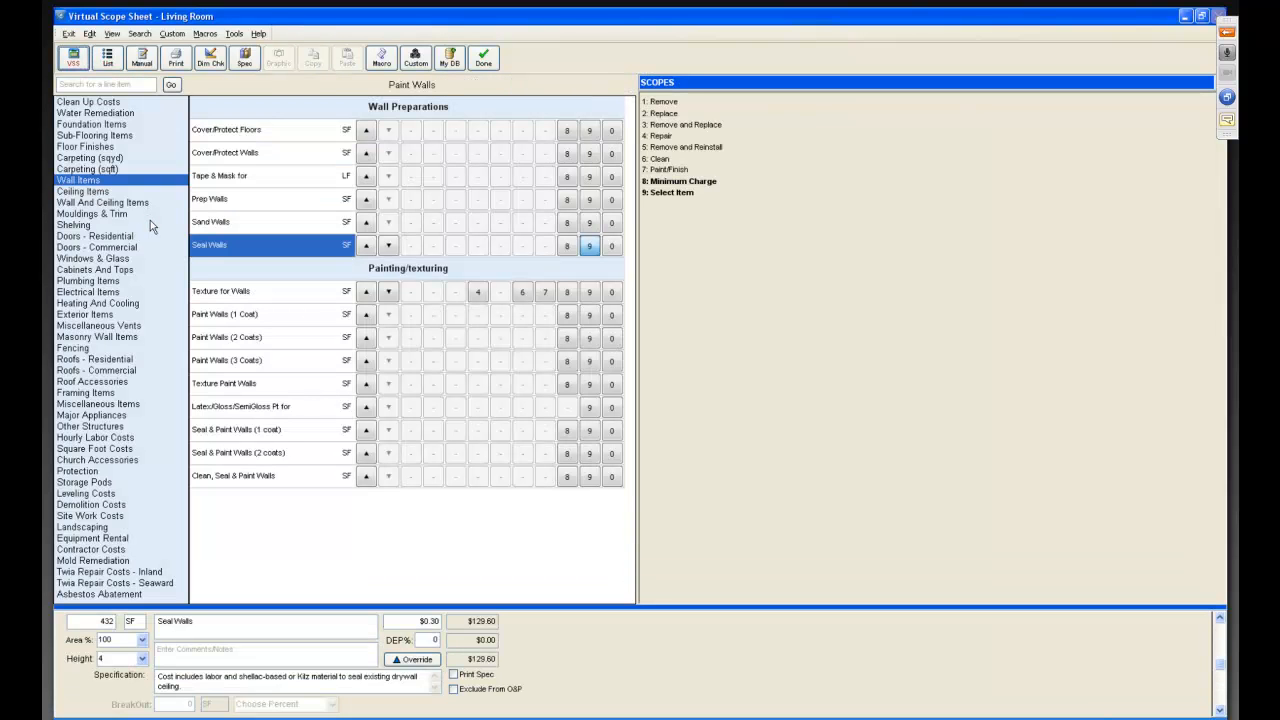
click(102, 213)
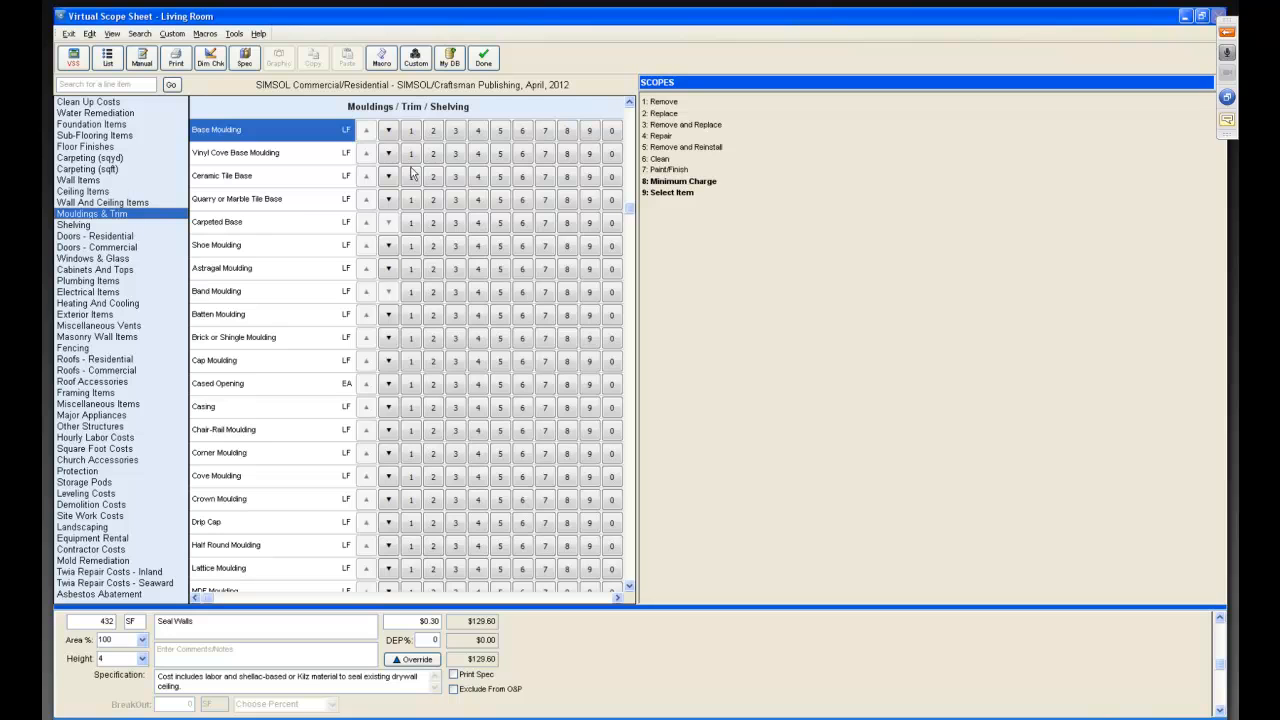
click(455, 131)
click(544, 131)
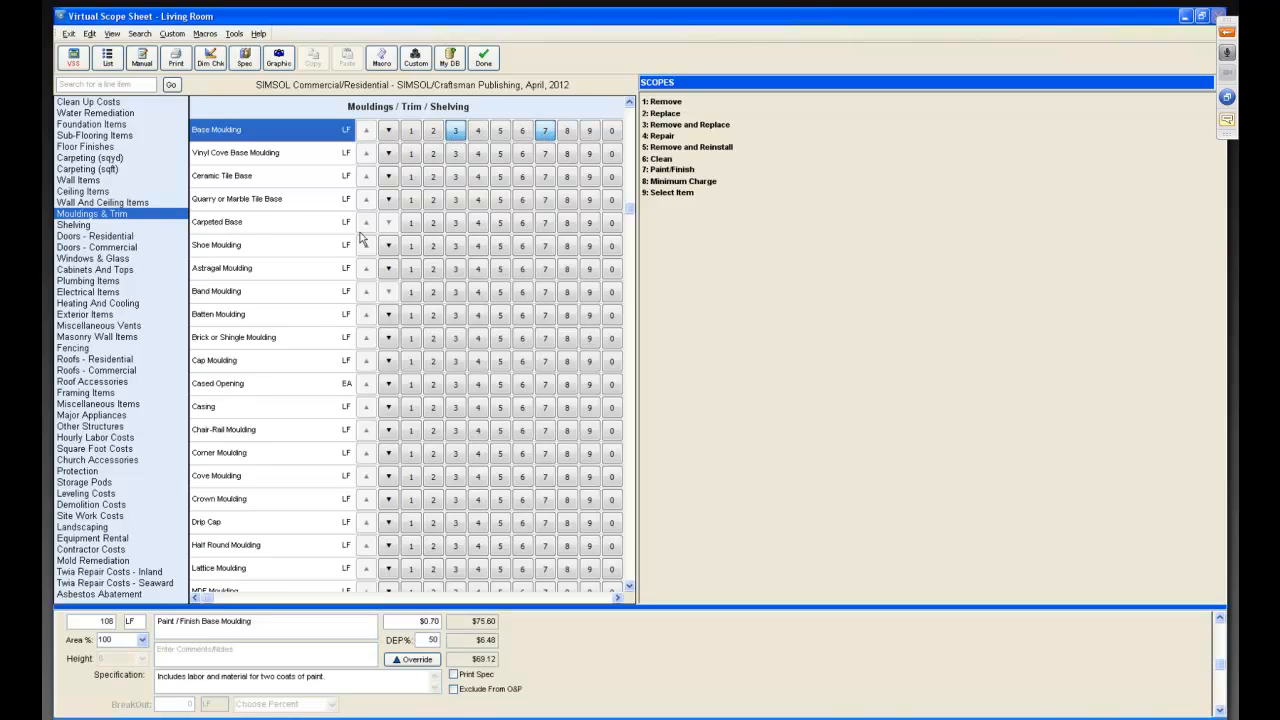
Add a Prehung H/C Door from Doors - Residential with the Remove and Replace and Paint/Finish scopes.
click(105, 239)
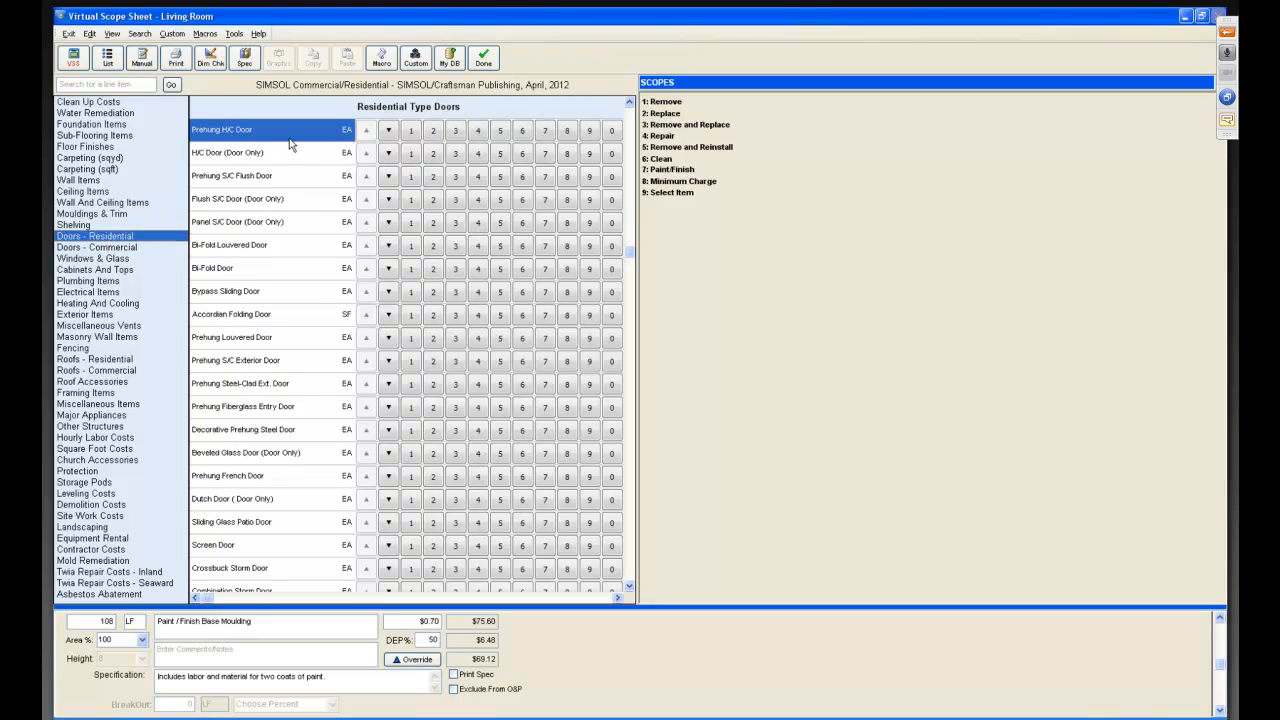
click(456, 132)
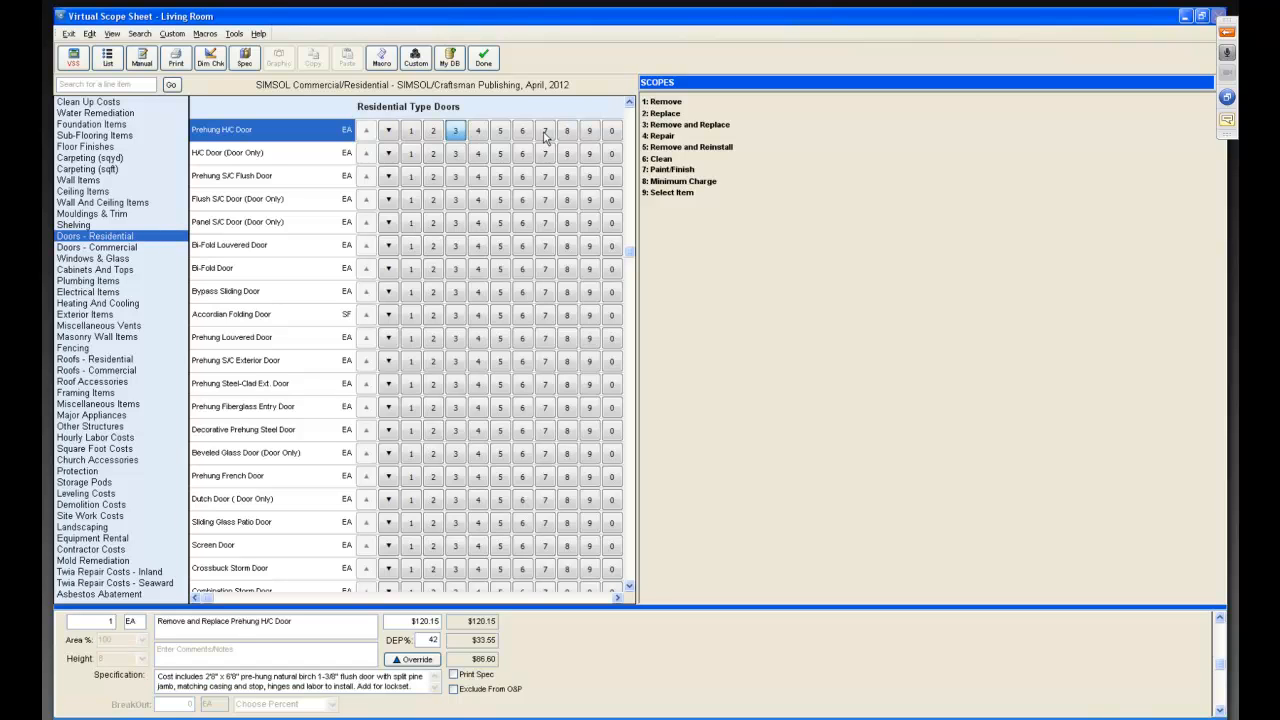
click(544, 131)
Select all line items and record them as a macro named "FLD Typical Bedroom less 4 cpt dry hc dr".
click(107, 57)
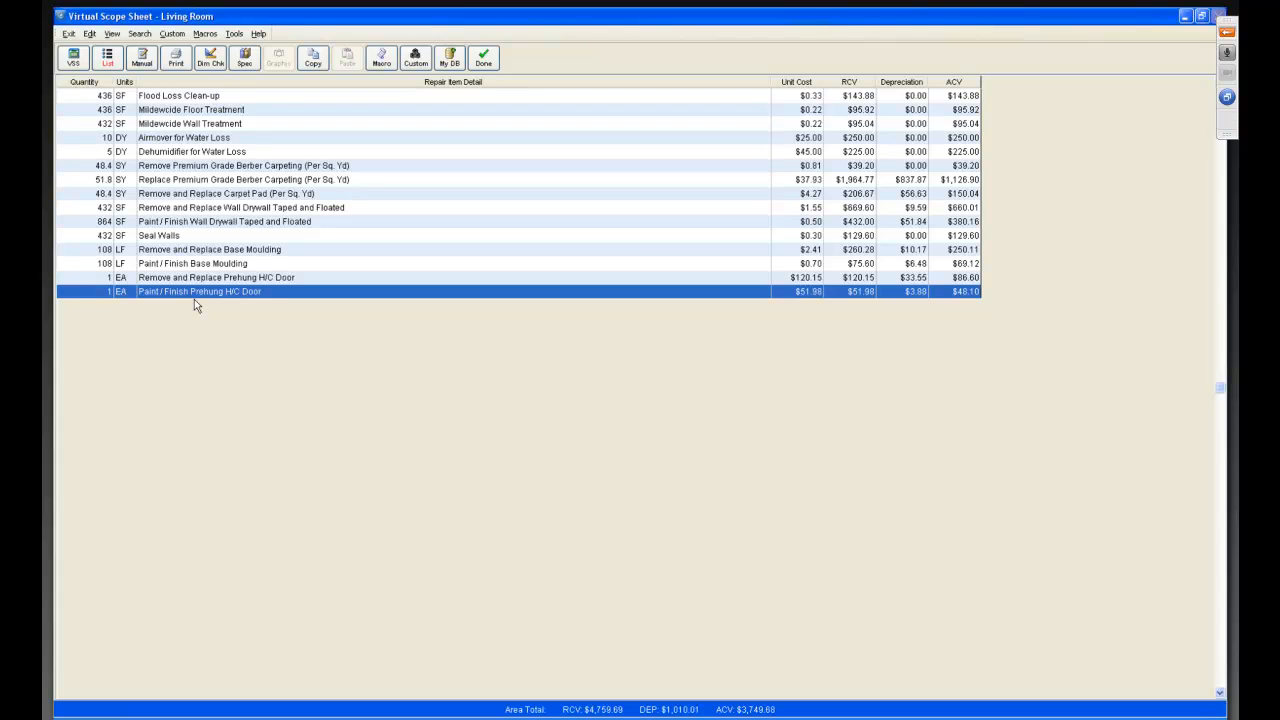
click(197, 97)
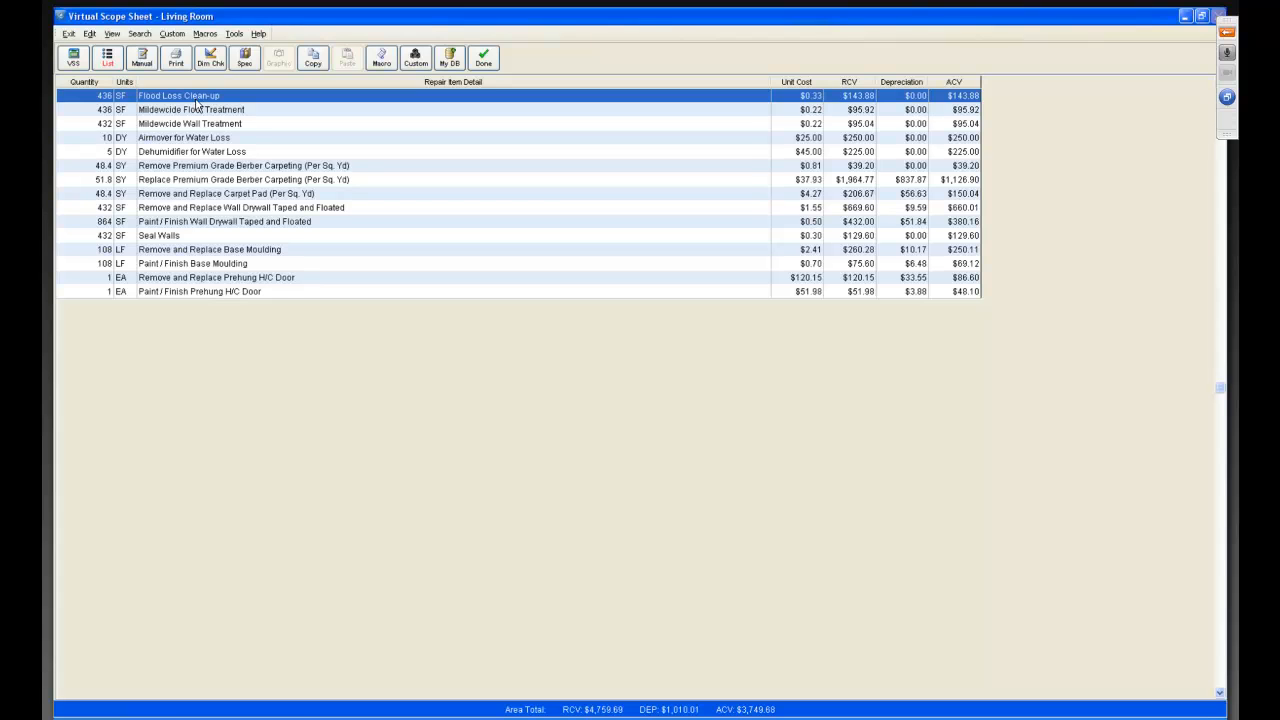
shift+click(200, 293)
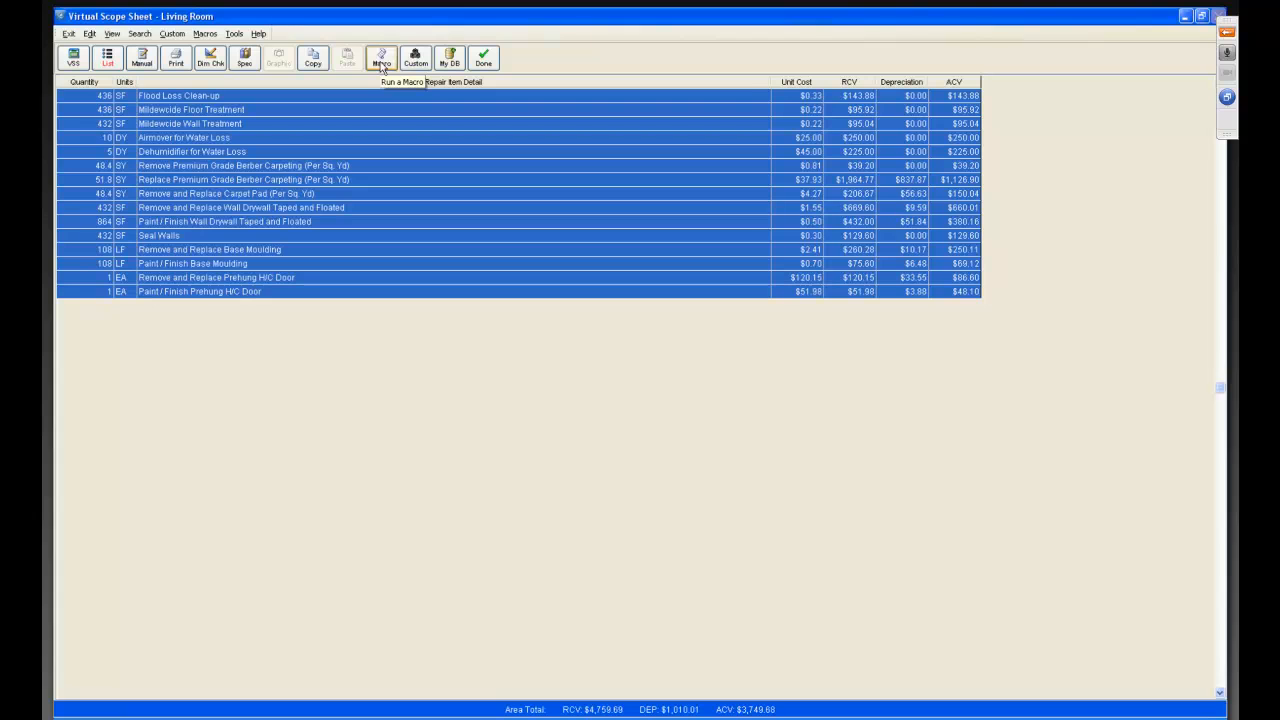
click(204, 37)
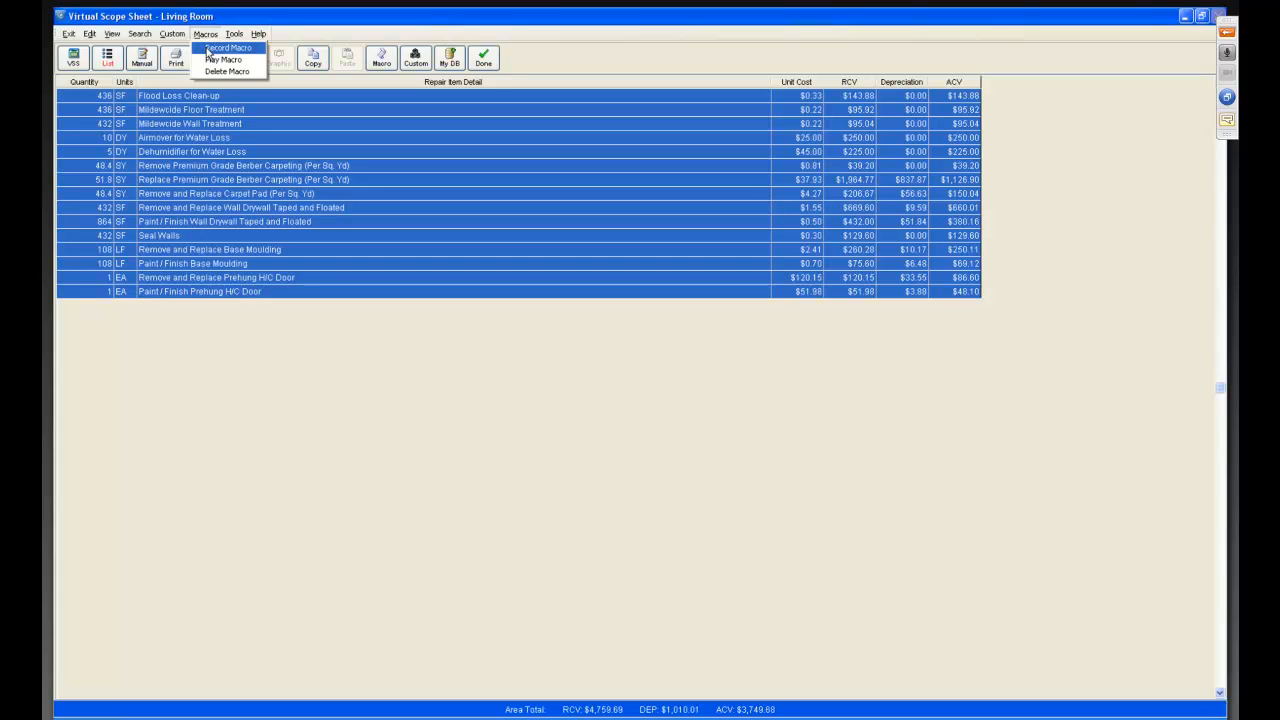
click(209, 48)
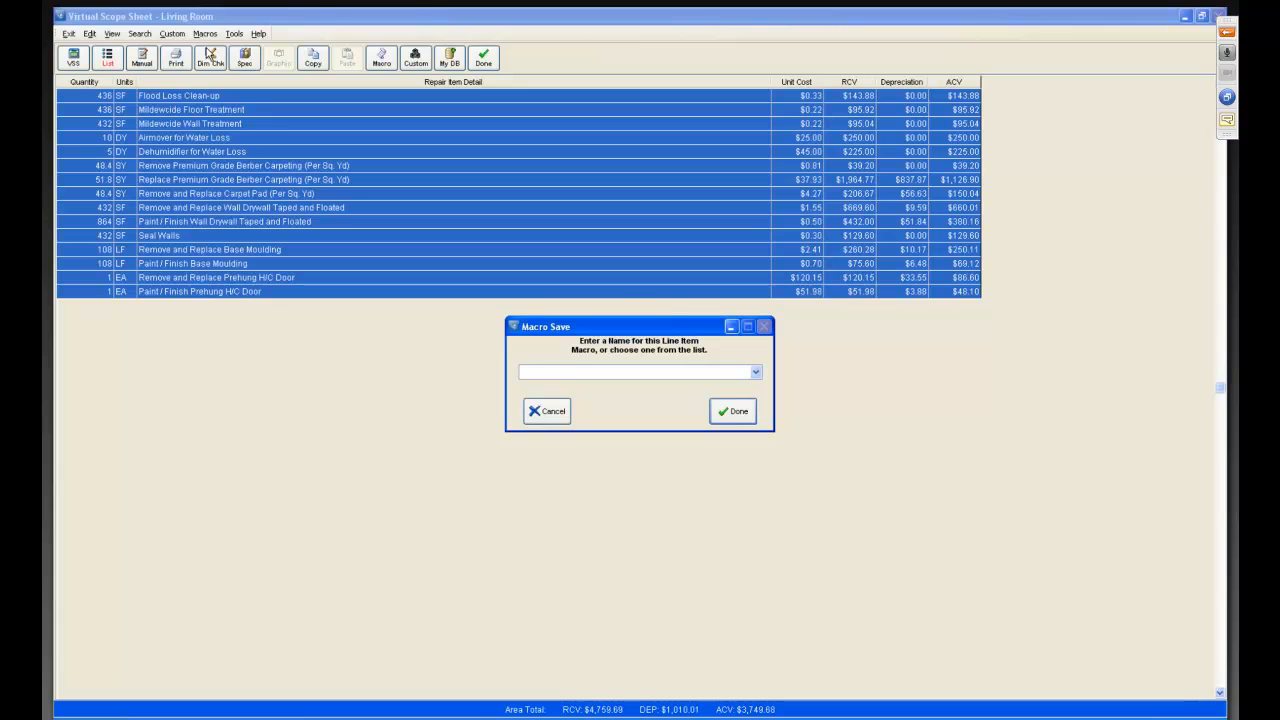
text(FLo)
key(BackSpace)
text(D Typical Bedroom)
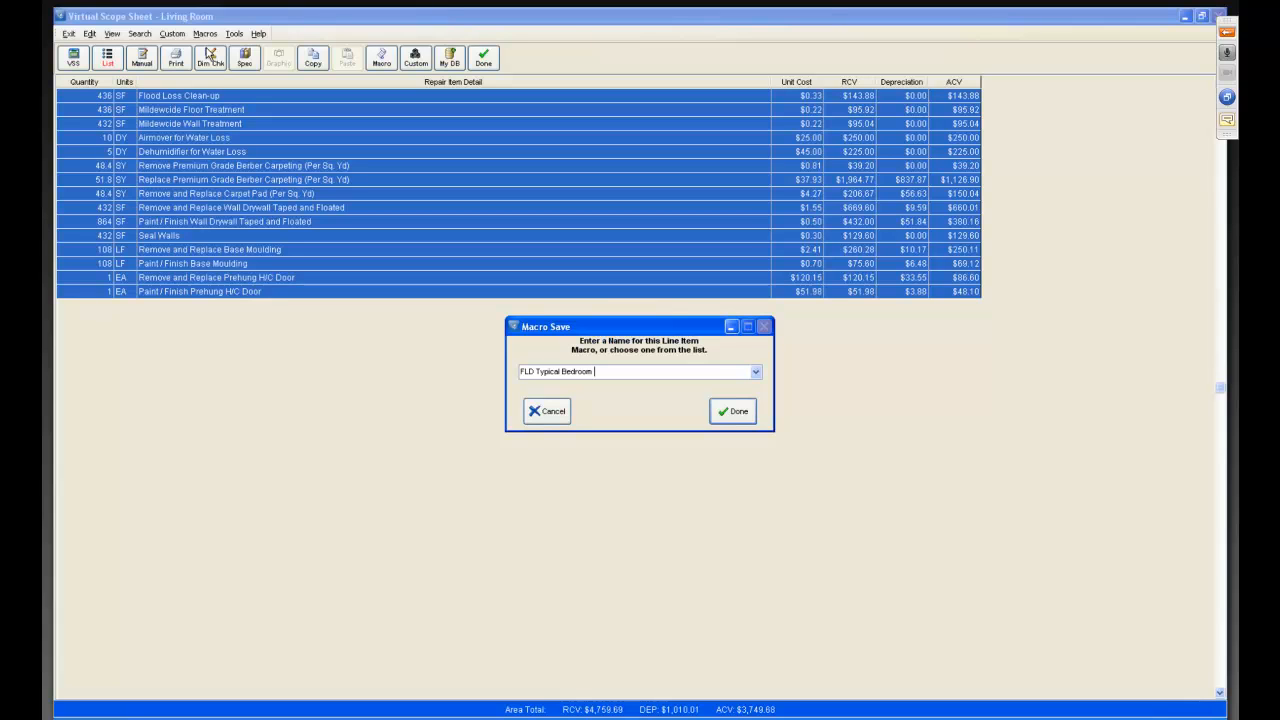
text(less 4 cpt dry hc dr)
click(731, 412)
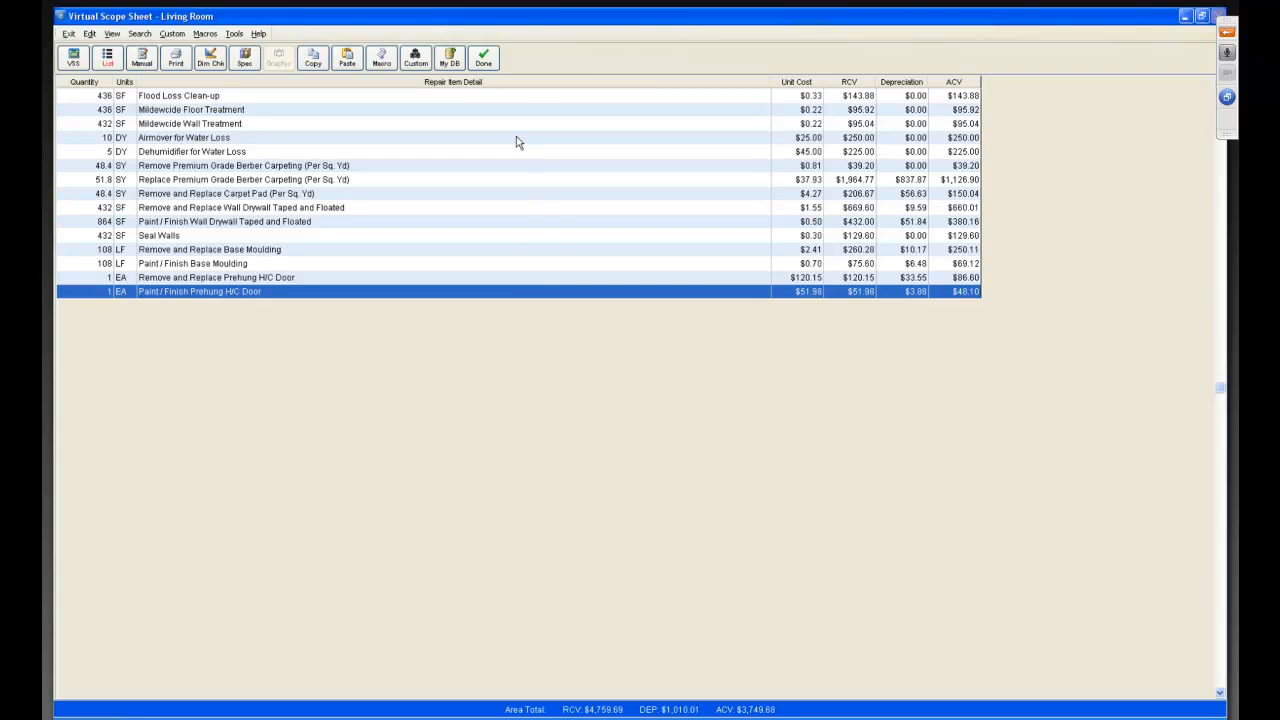
Close the scope sheet and create a new area named Bedroom 3 measuring 20 ft by 20 ft.
click(490, 62)
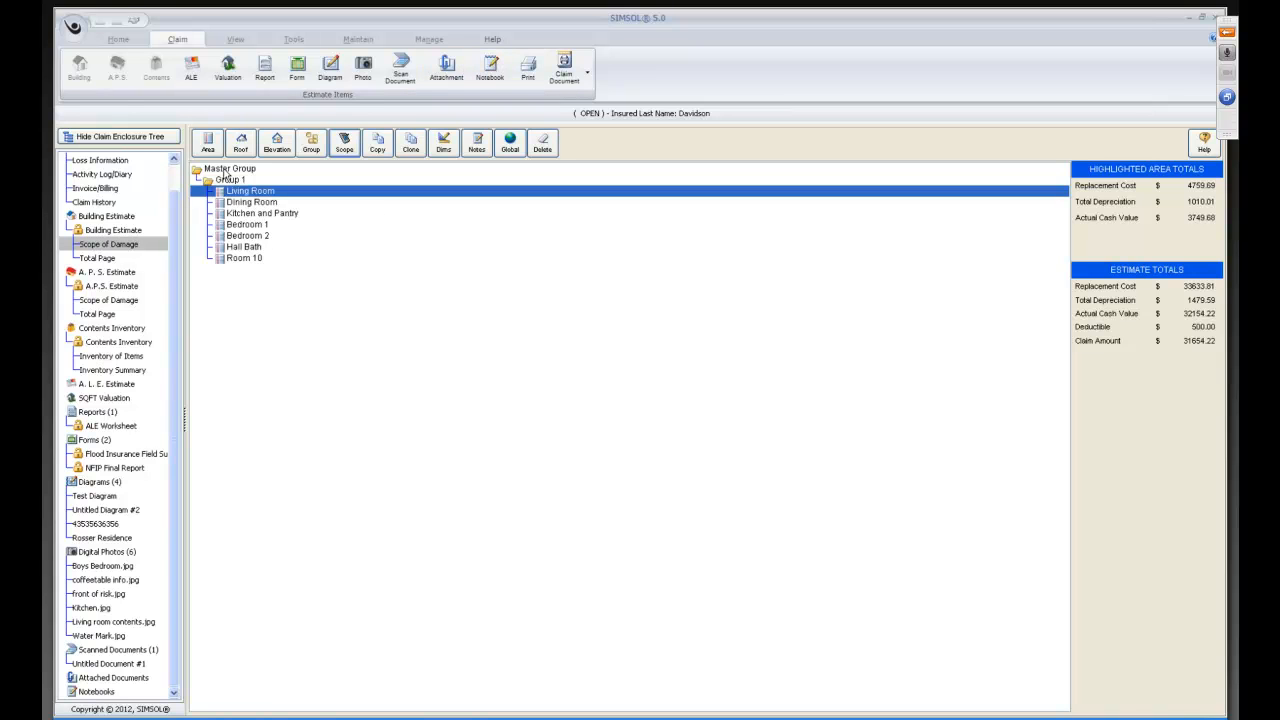
click(208, 143)
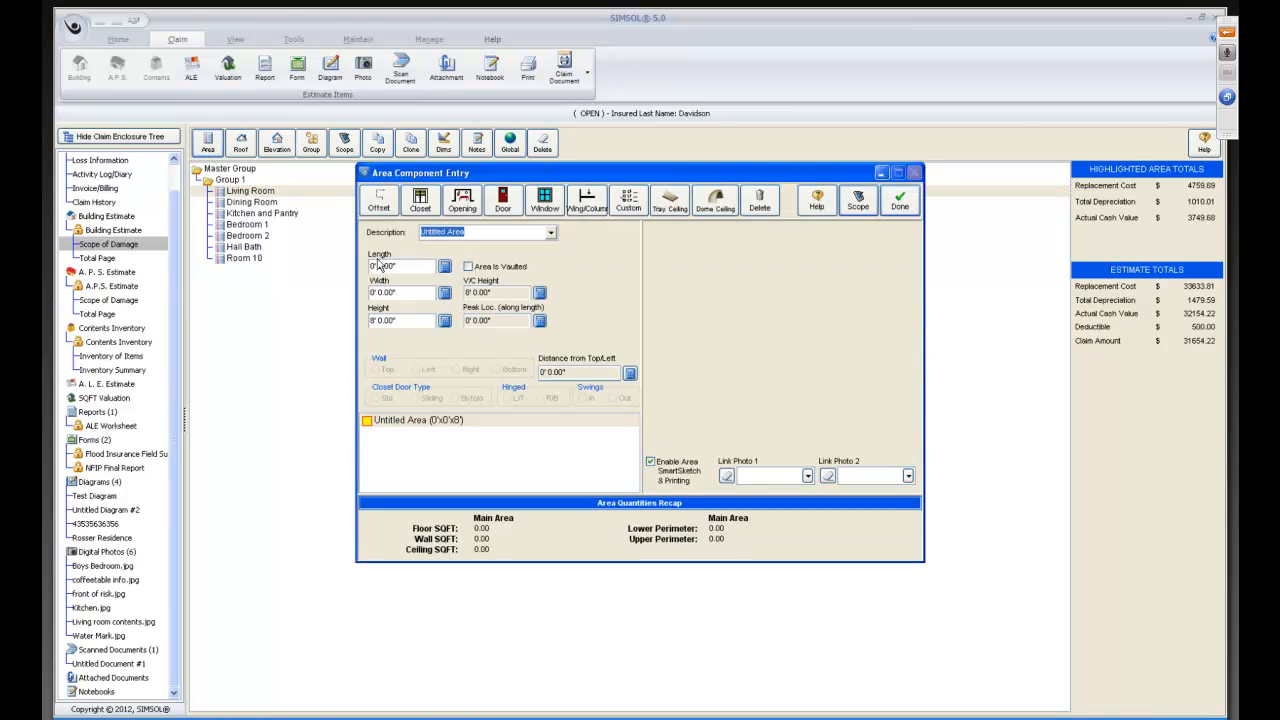
text(Bedroom 3)
click(377, 265)
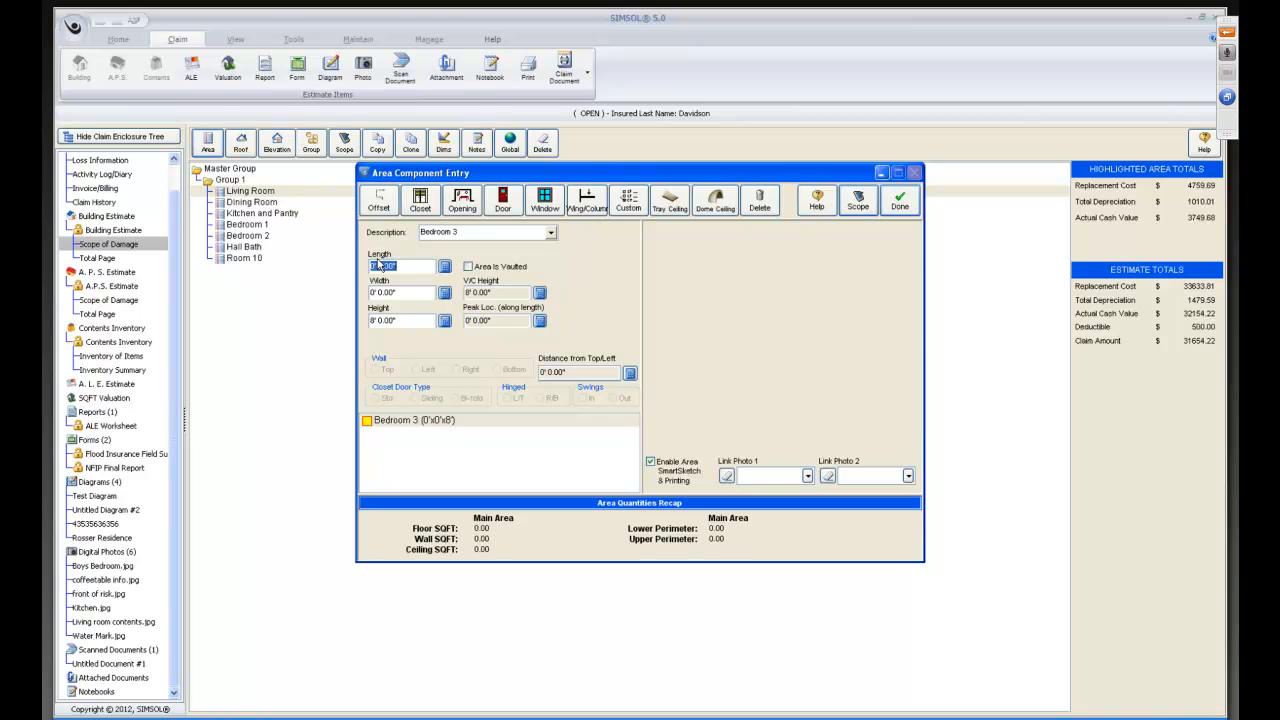
text(20)
key(Tab)
text(20)
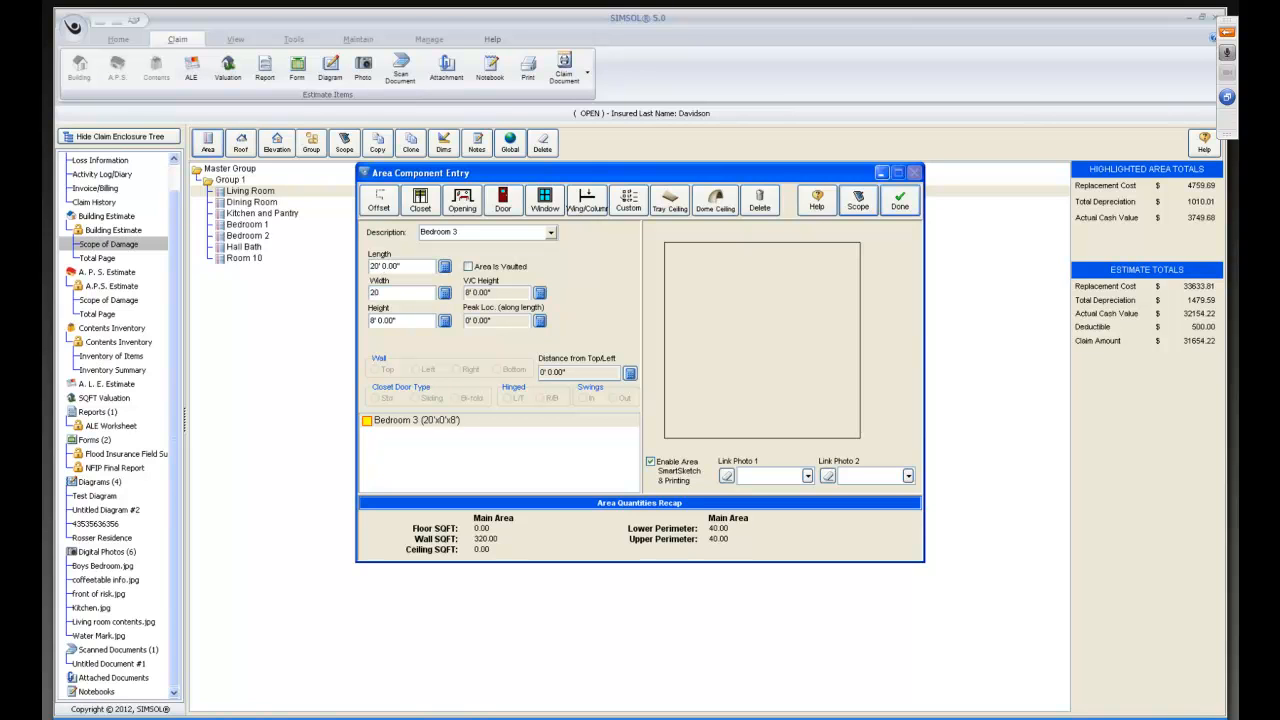
key(Tab)
key(Tab)
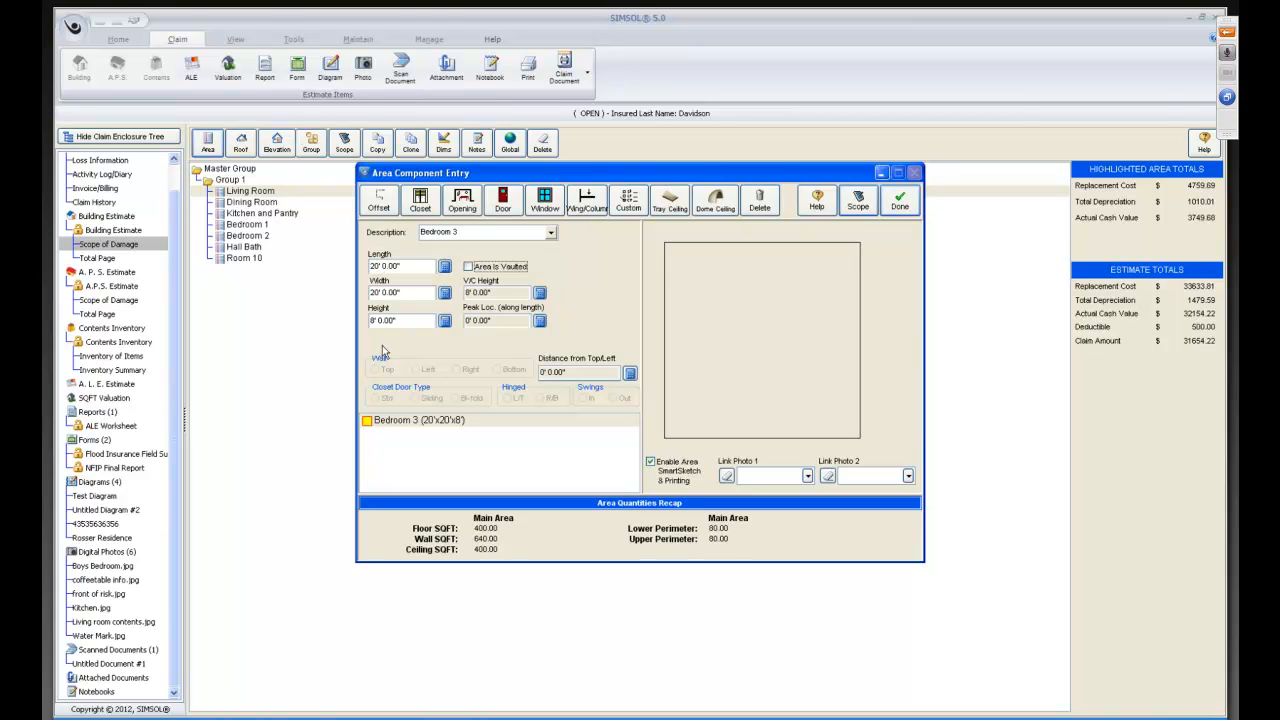
Open Bedroom 3's scope sheet and play the macro "FLD Typical Bedroom less 4 cpt dry hc dr", processing all items with the original area's % Affected and Item Height.
click(862, 205)
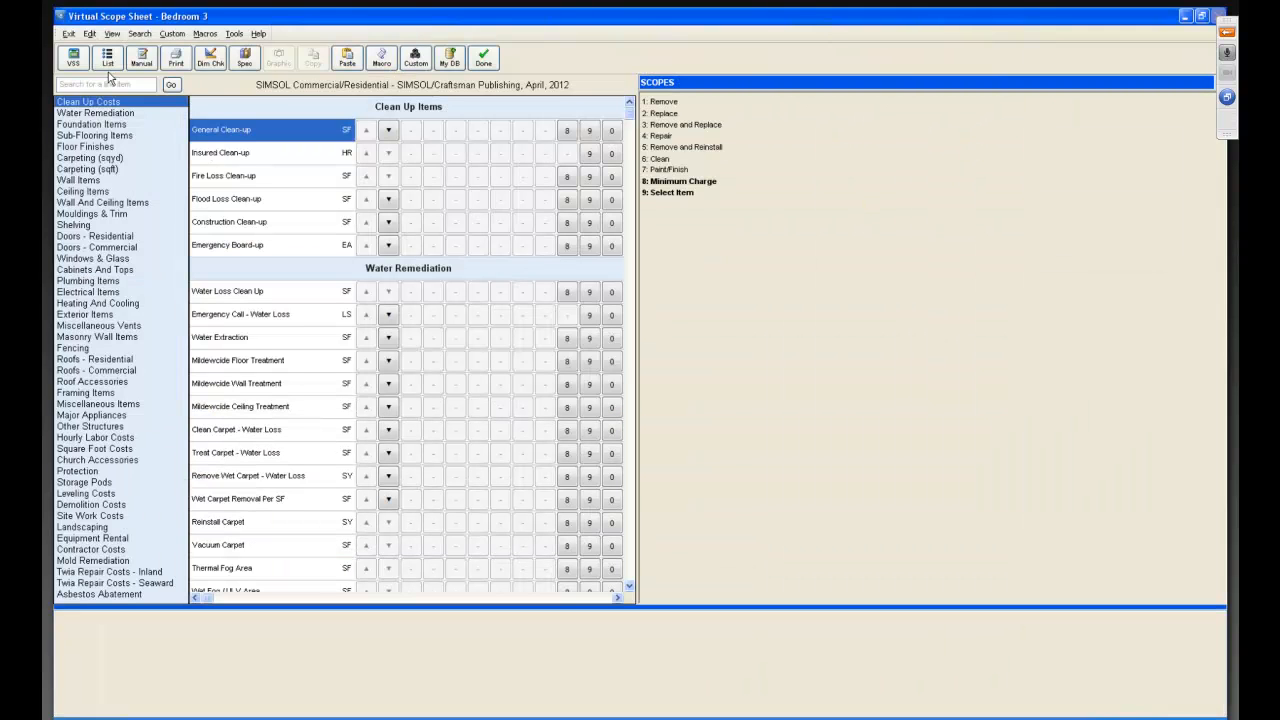
click(107, 58)
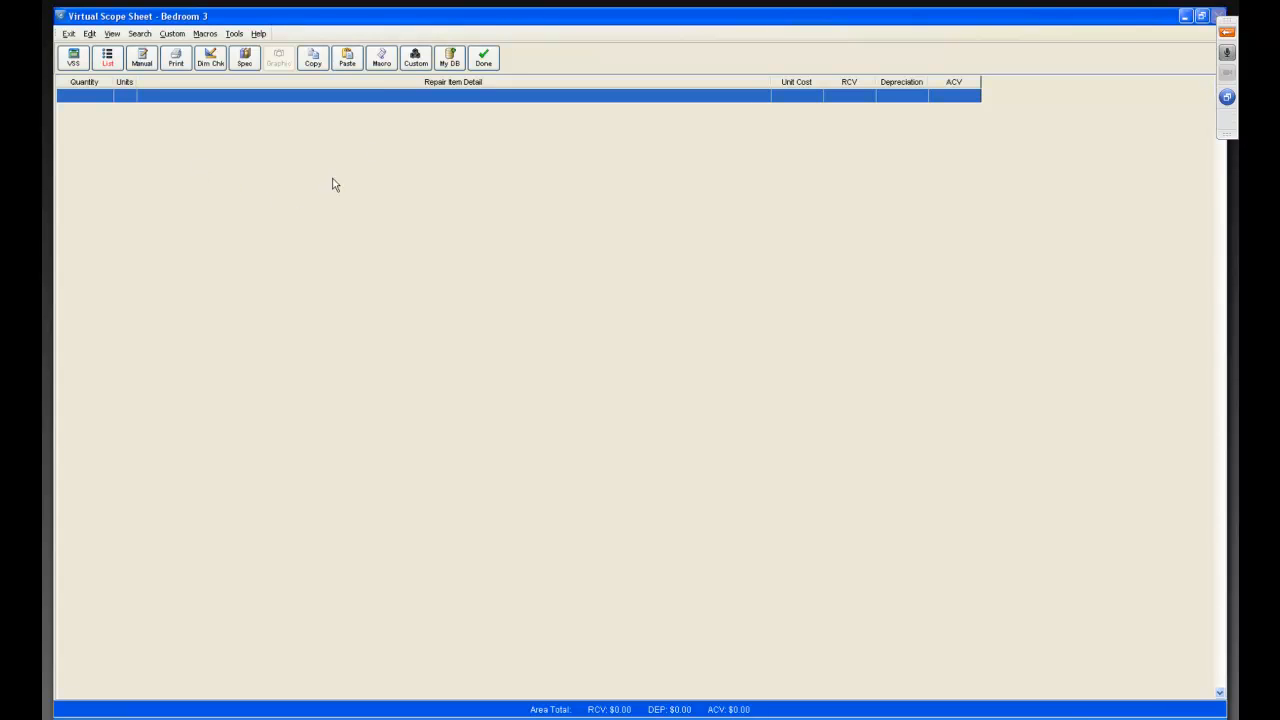
click(383, 64)
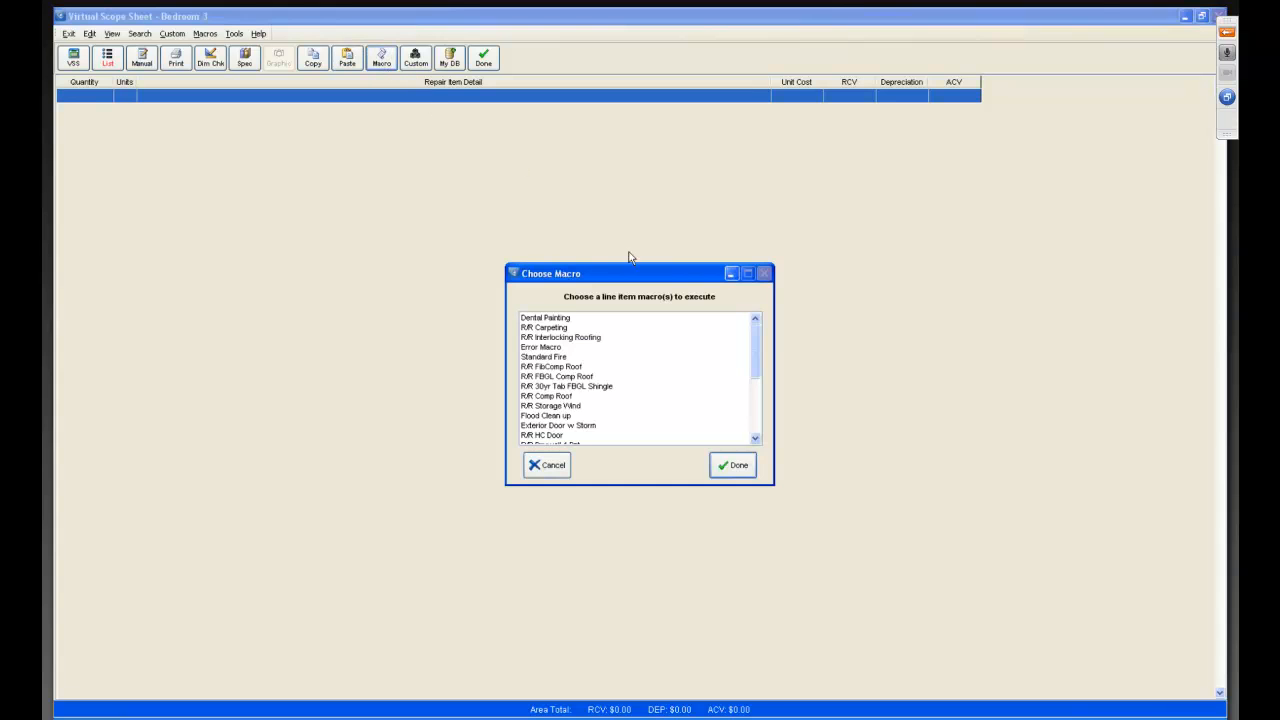
drag(765, 346, 772, 442)
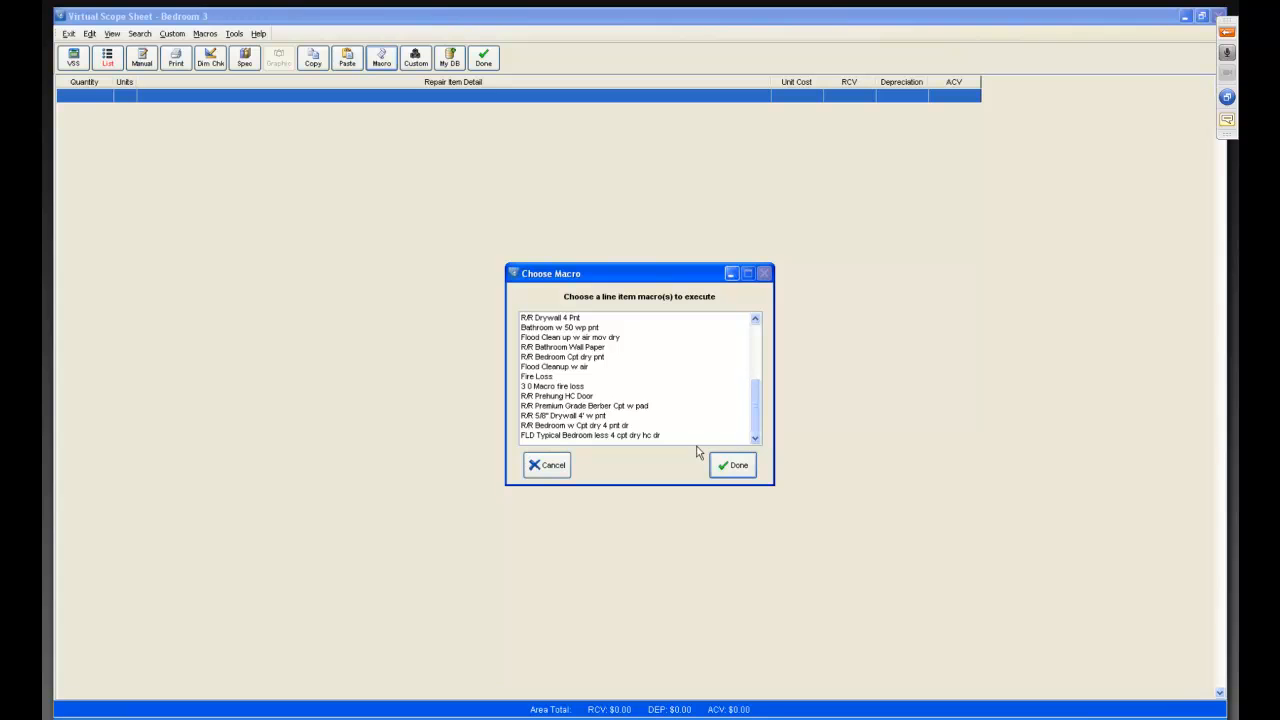
click(536, 437)
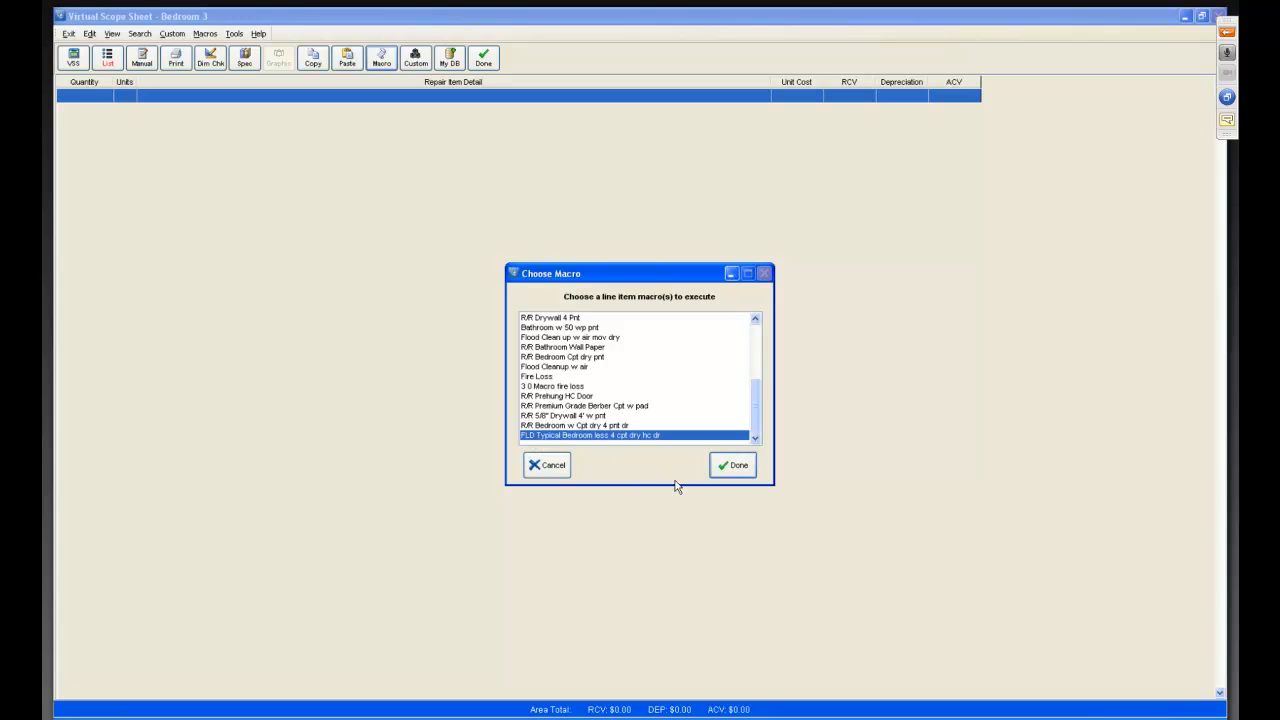
click(737, 466)
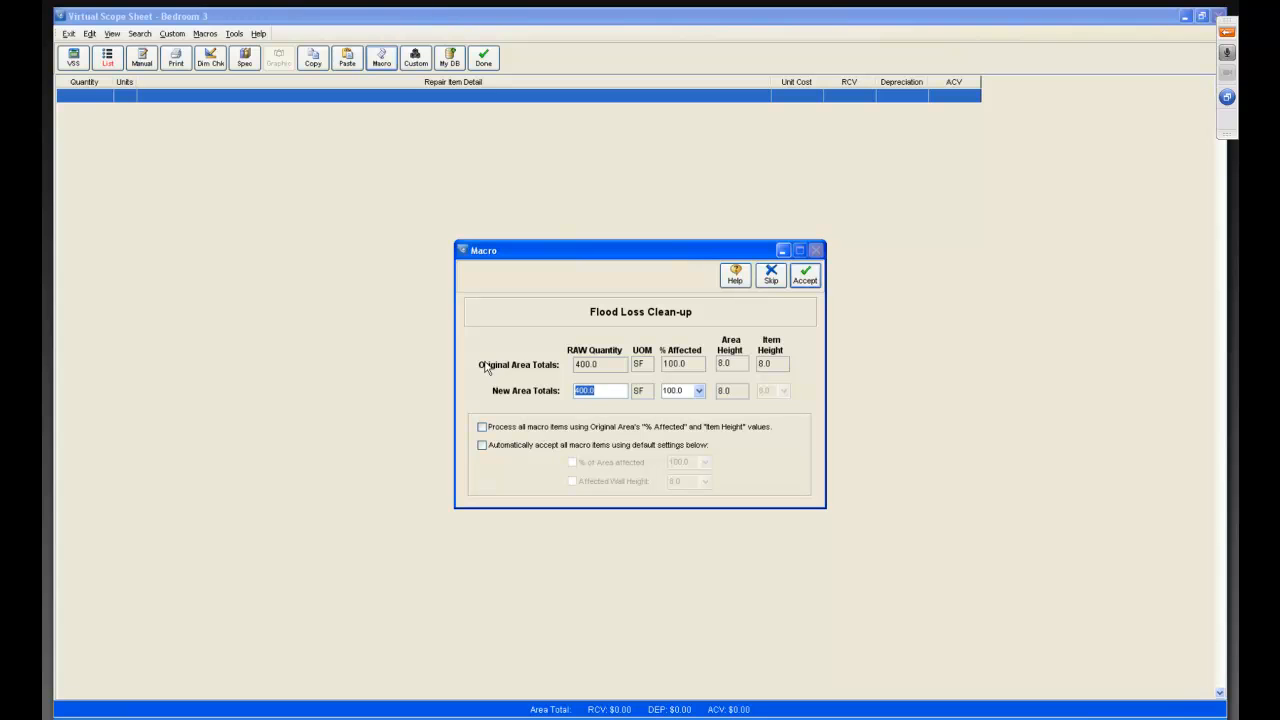
click(484, 428)
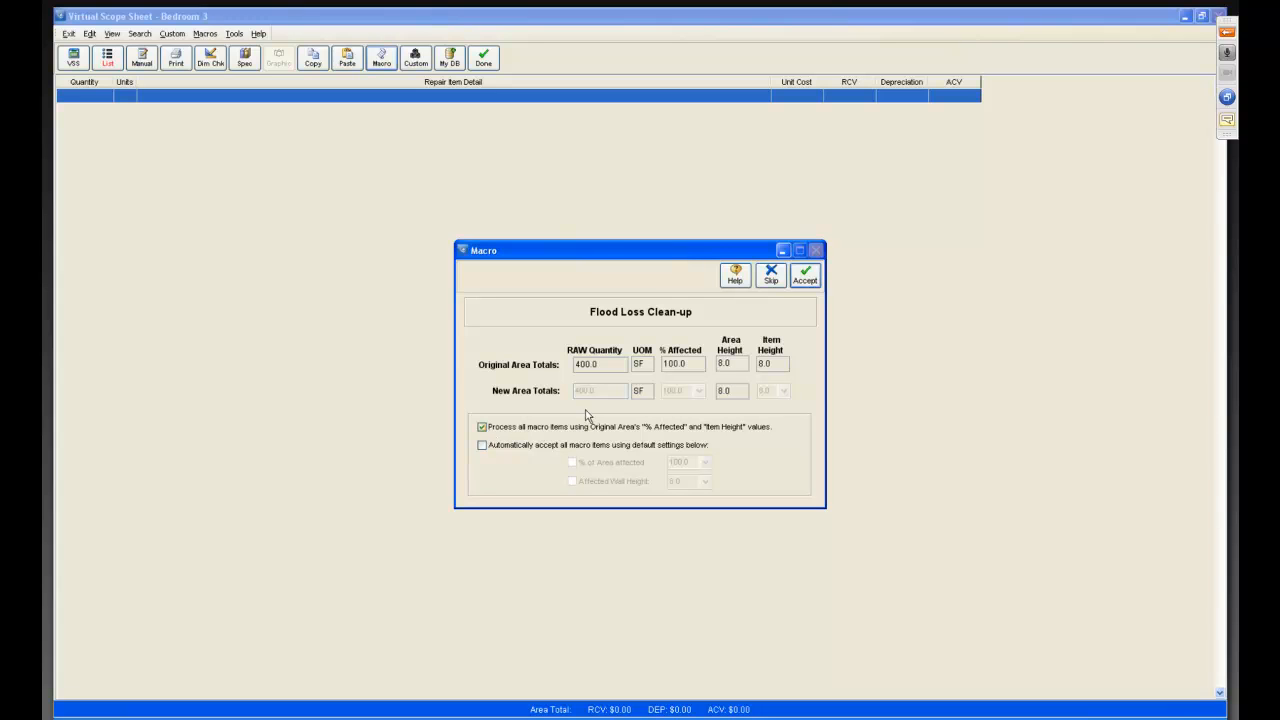
click(805, 279)
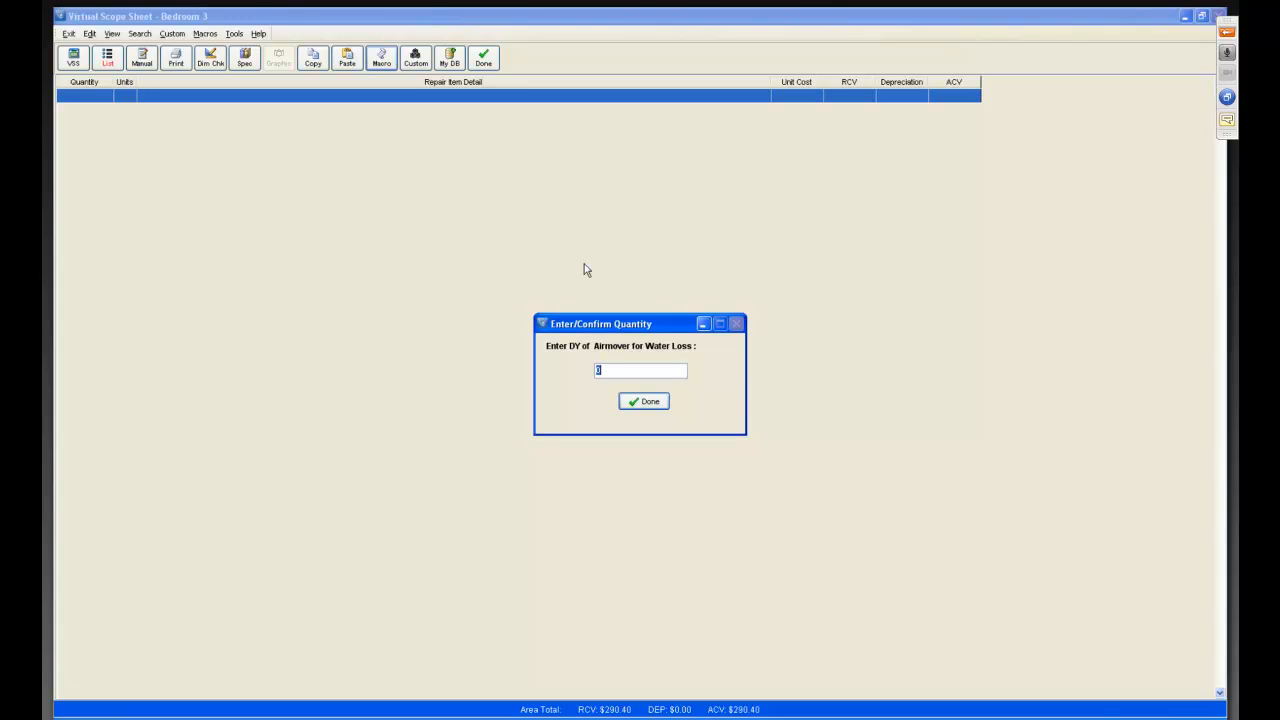
Enter 6 days as the quantity for Airmover for Water Loss.
text(6)
click(646, 404)
click(640, 401)
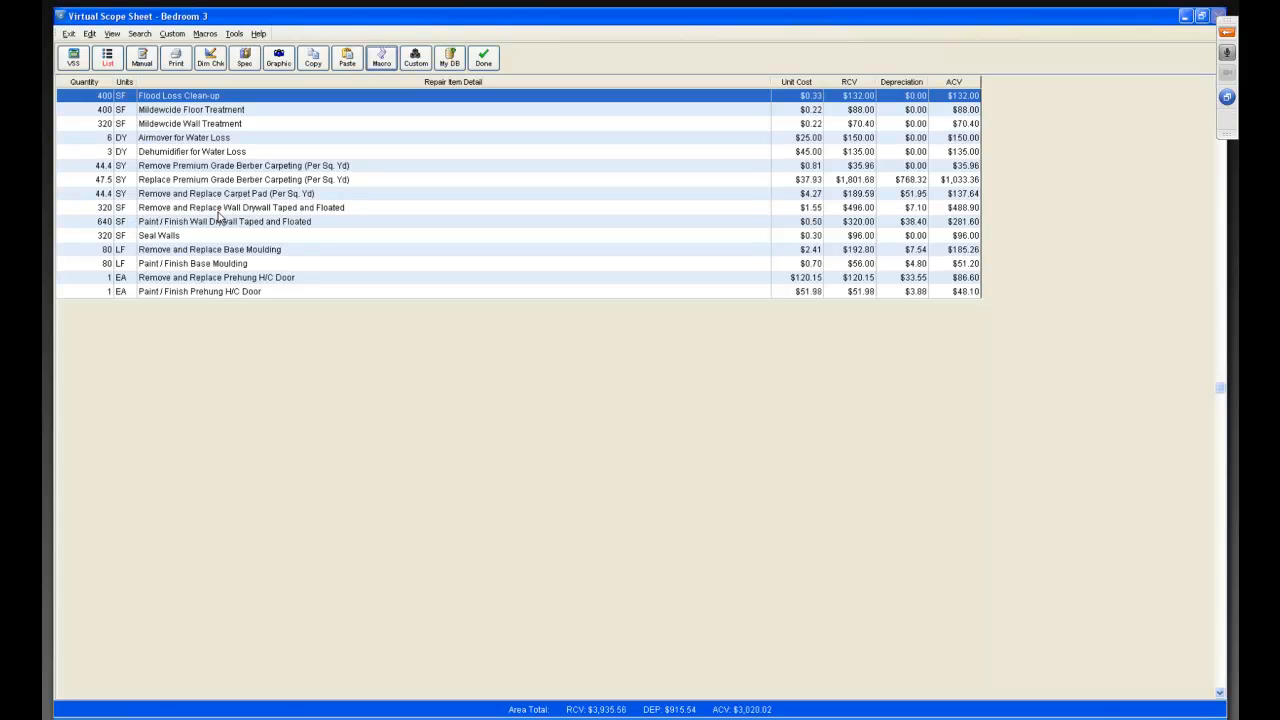
Review the line item overrides for the wall drywall replacement, the wall painting and Seal Walls items.
click(107, 209)
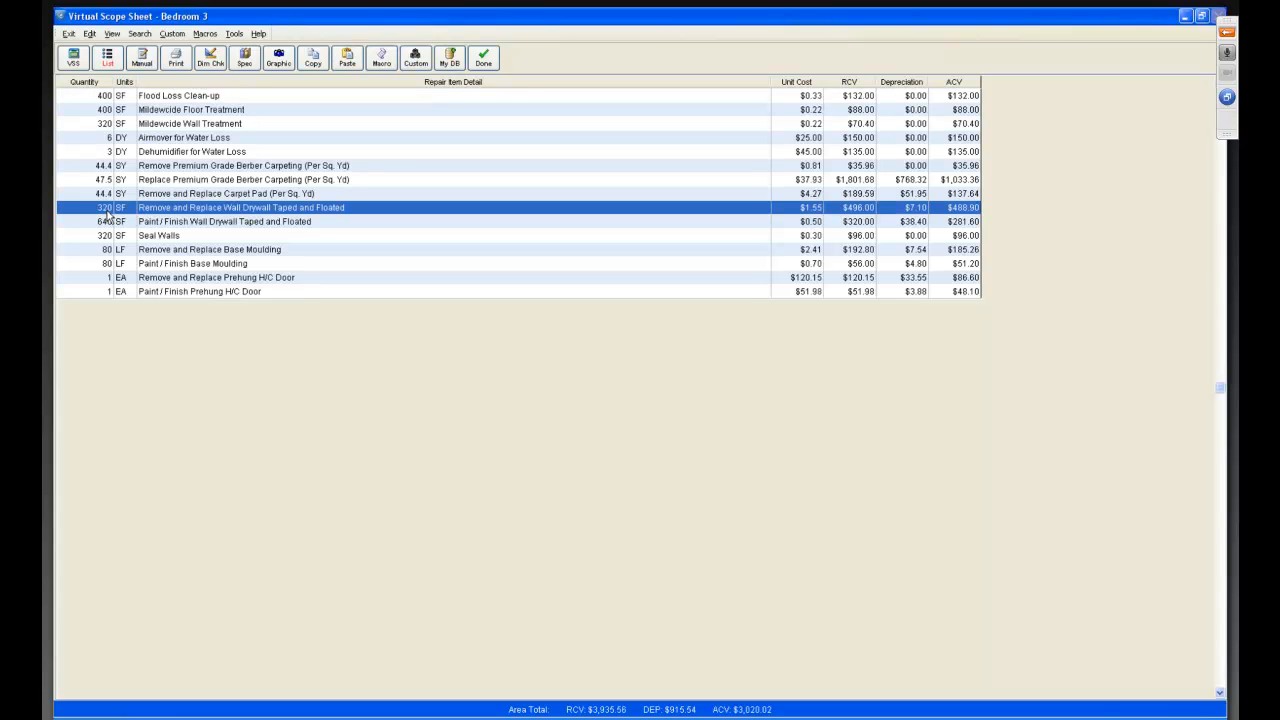
double_click(160, 212)
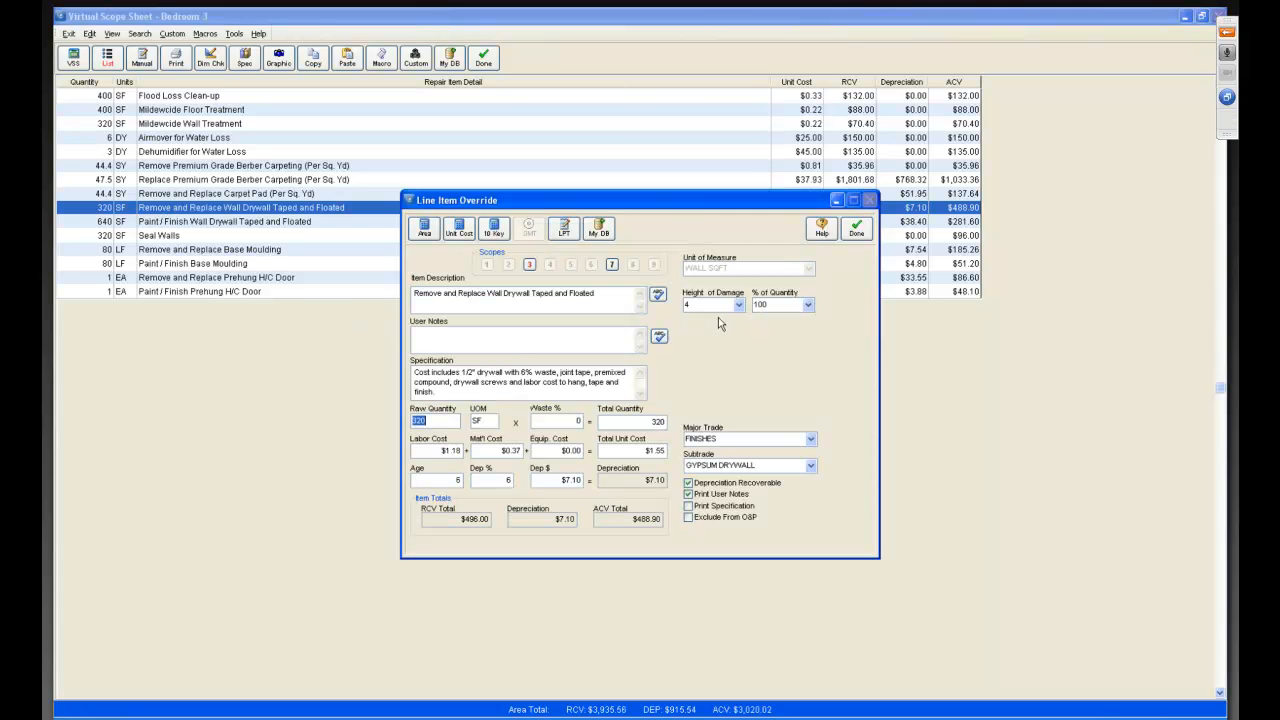
click(856, 232)
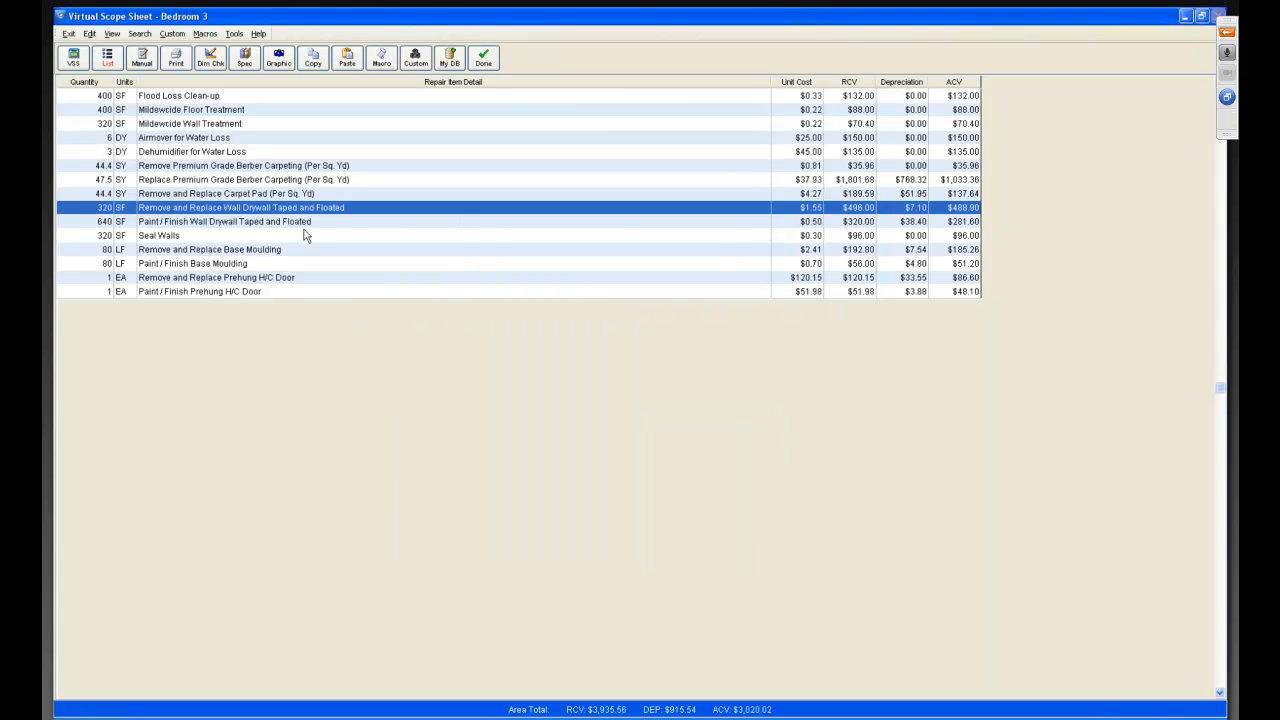
double_click(147, 224)
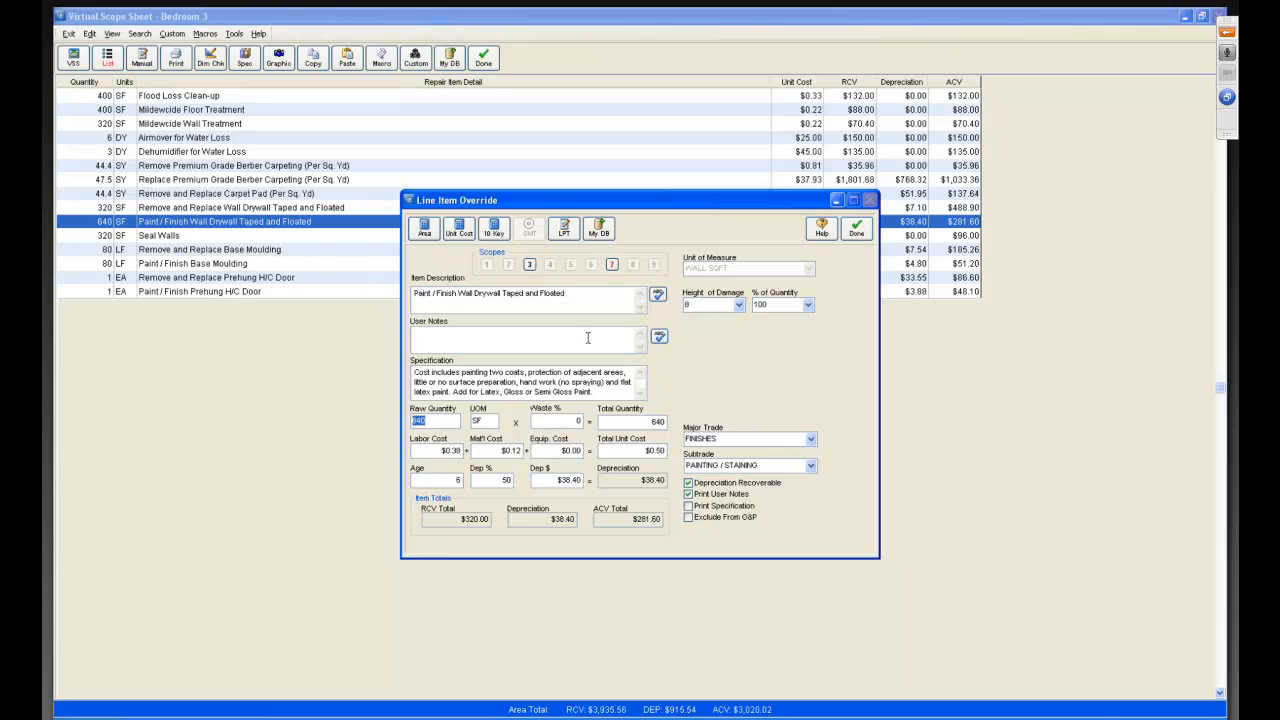
click(858, 229)
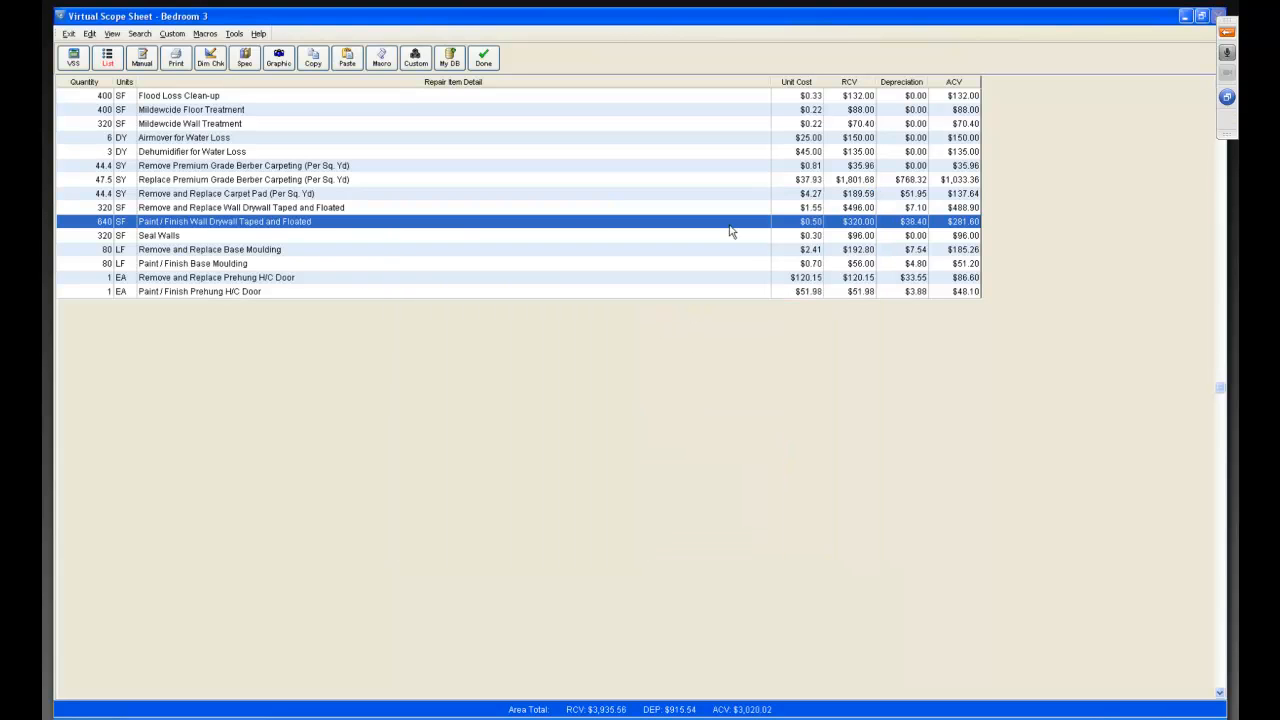
double_click(158, 238)
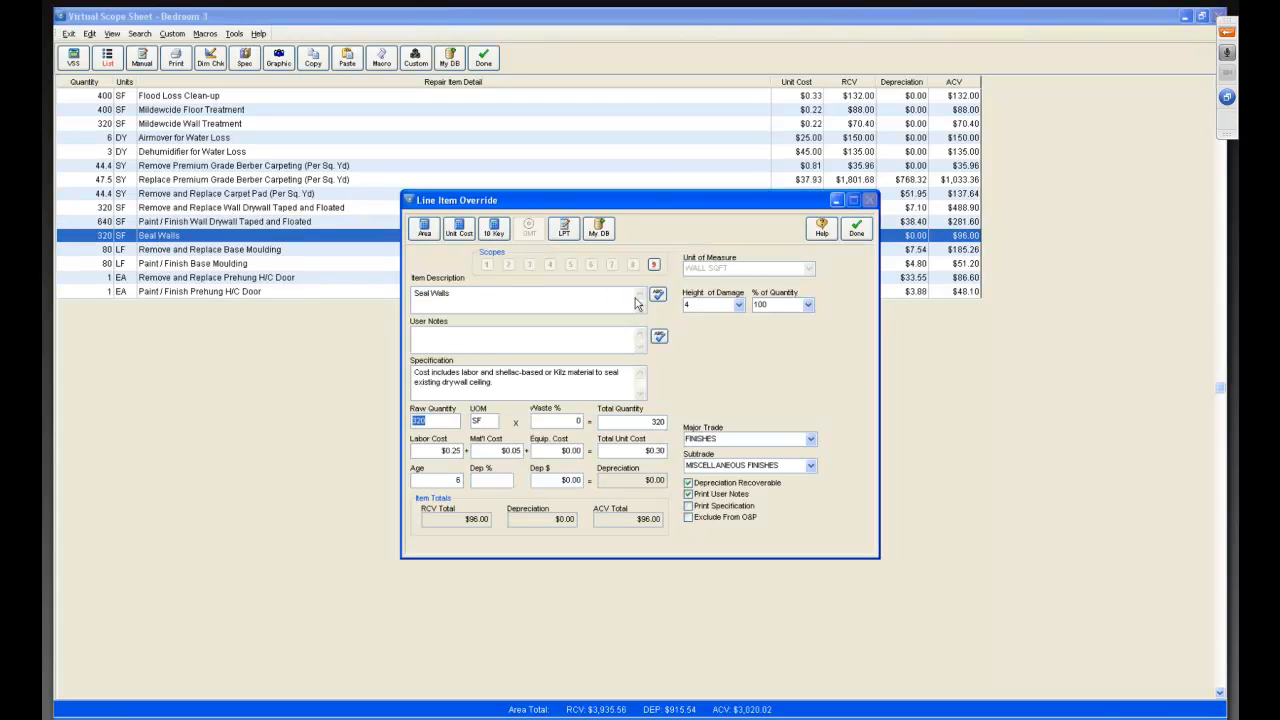
click(855, 234)
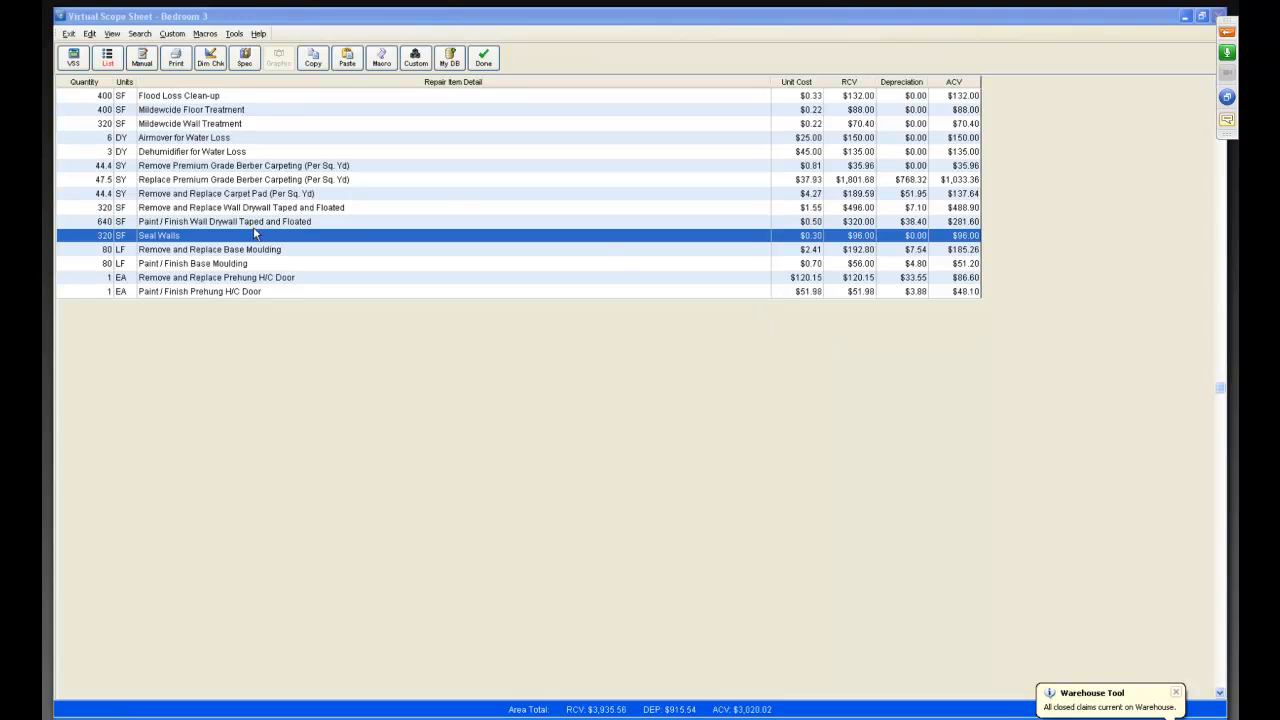
Add the user note "3 days 1 unit" to the Dehumidifier for Water Loss line item.
double_click(181, 152)
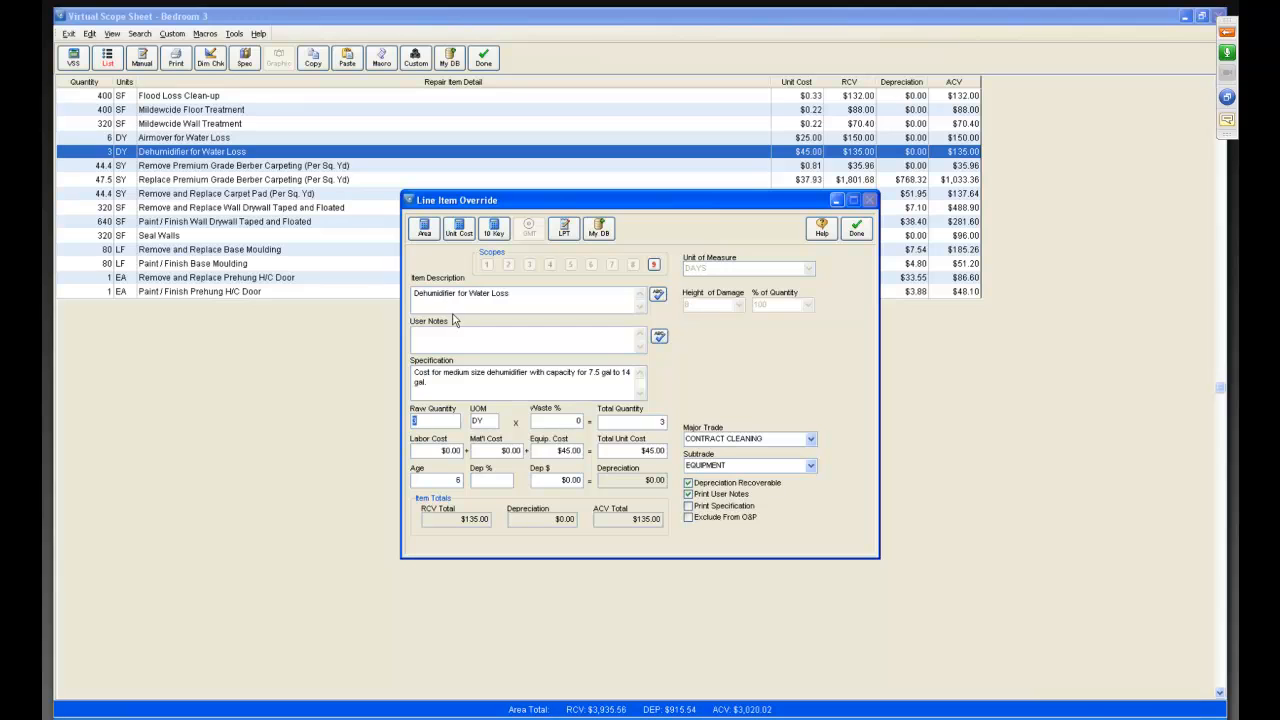
click(463, 344)
text(3 days 1 unit)
click(850, 232)
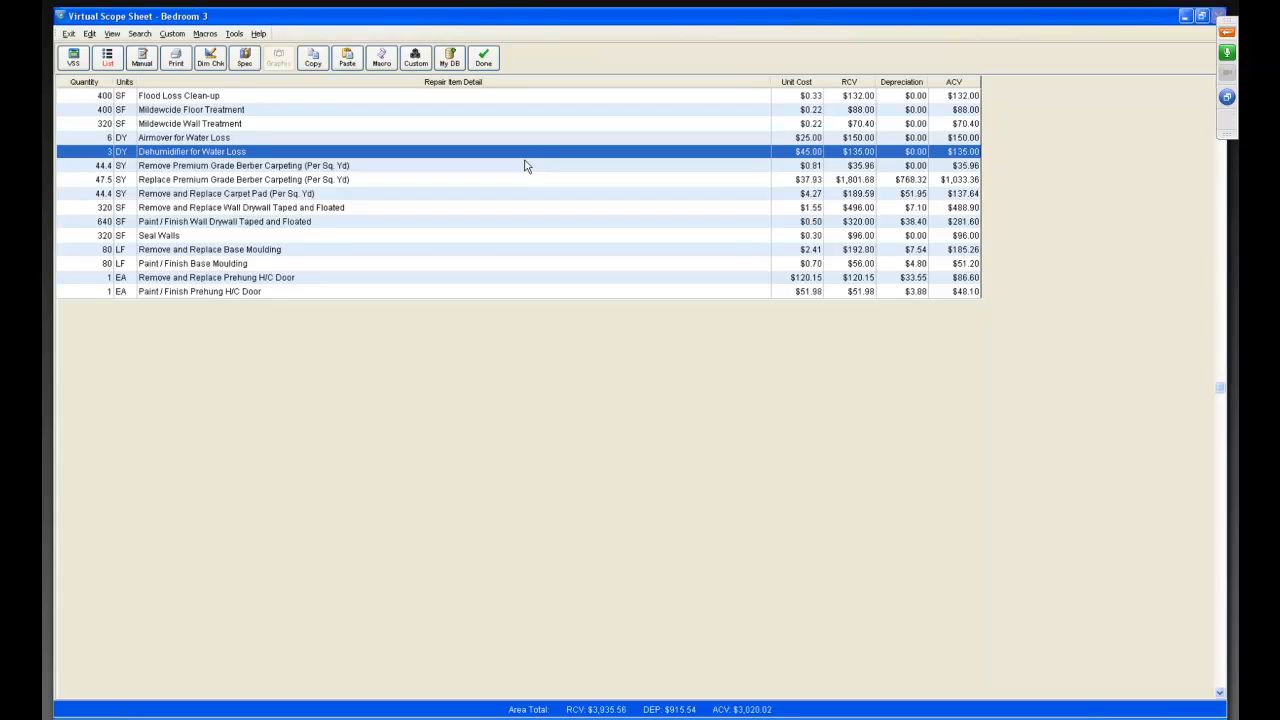
Add a Bi-Fold Door from Doors - Residential with the Remove and Replace and Paint/Finish scopes.
click(74, 58)
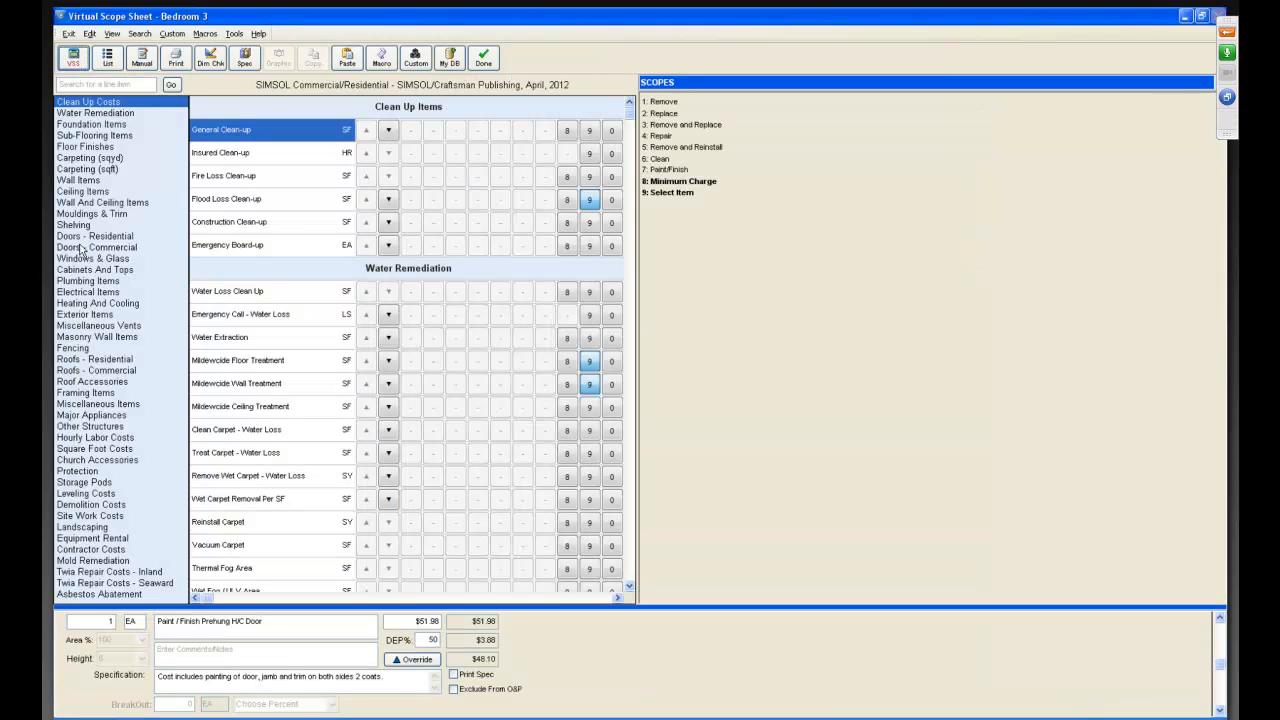
click(84, 237)
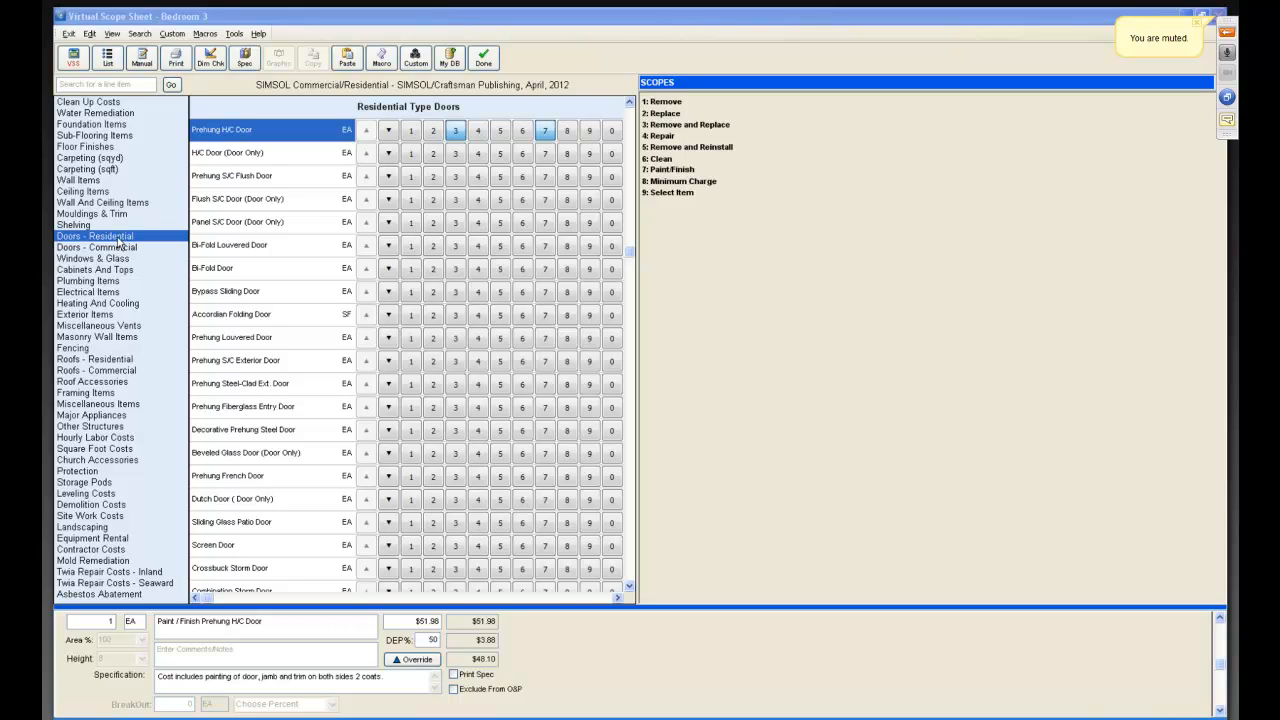
click(211, 271)
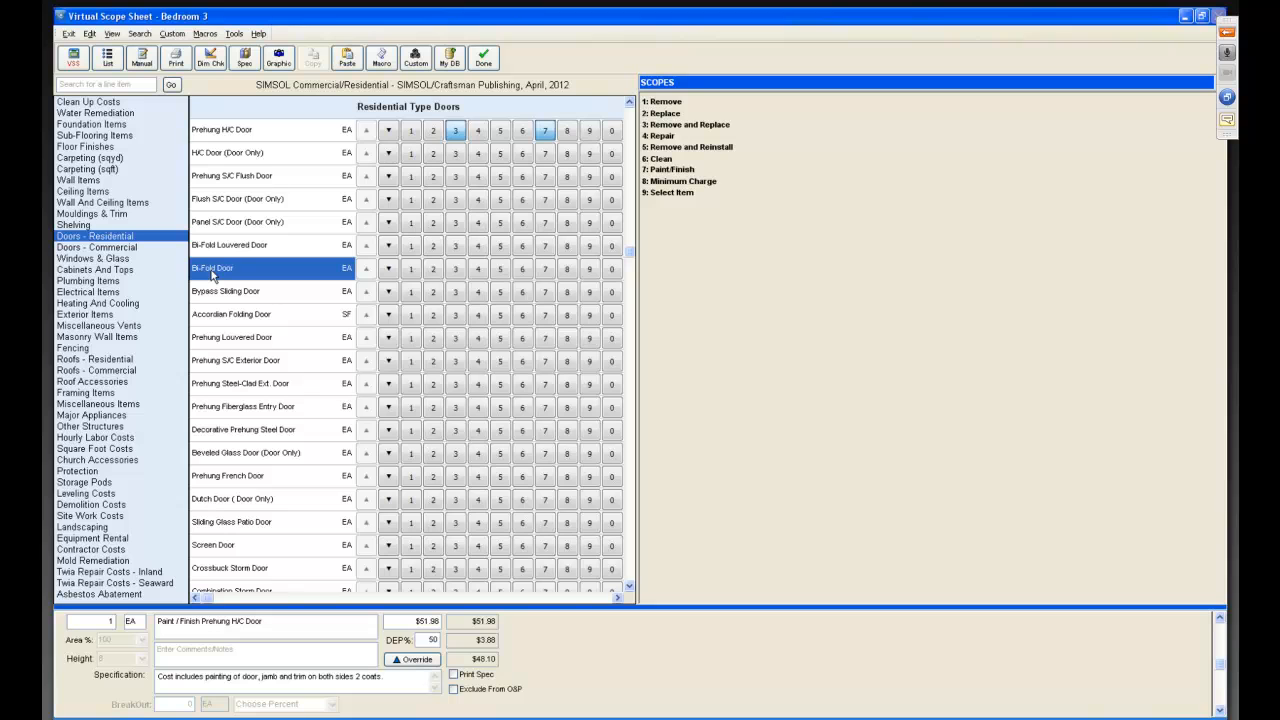
click(455, 268)
click(548, 272)
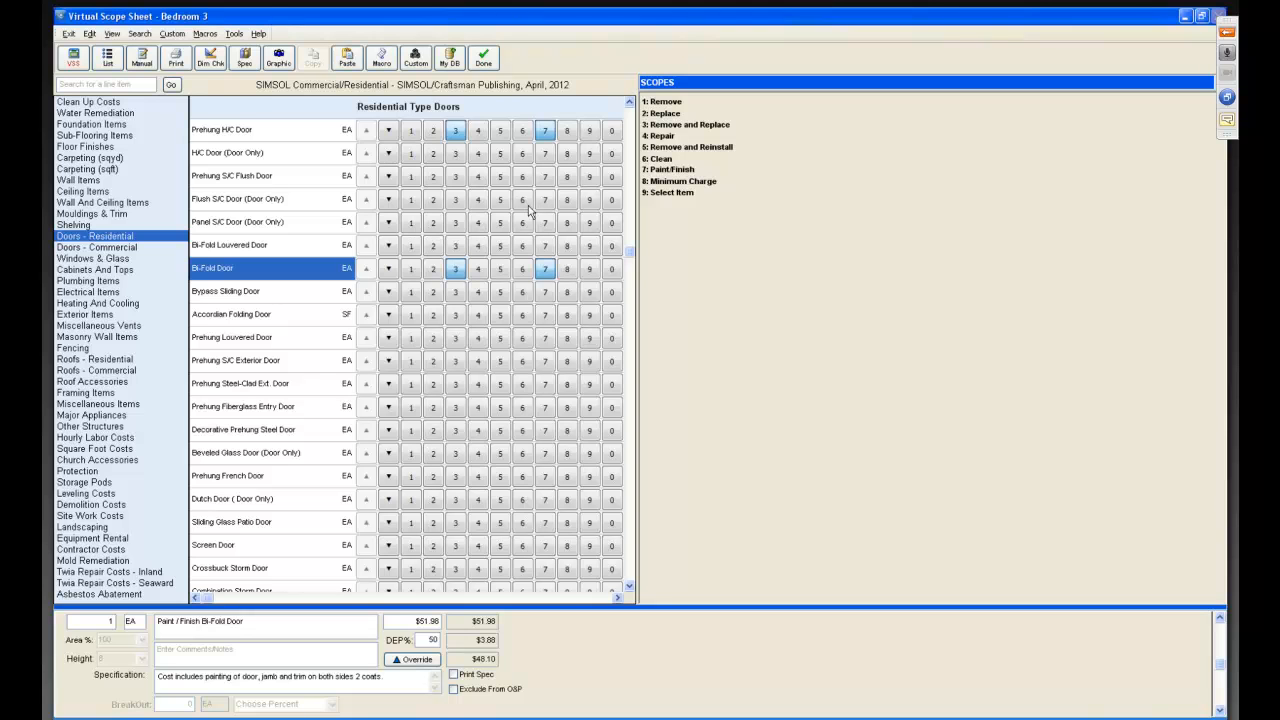
click(99, 68)
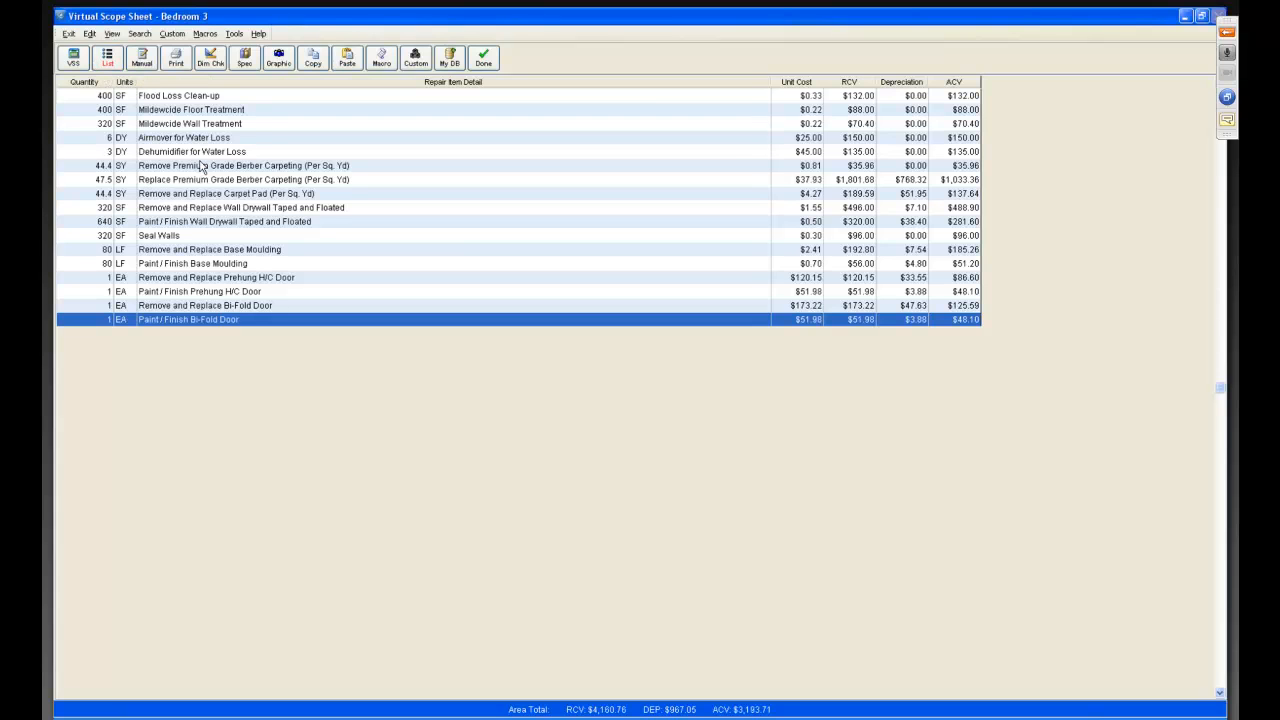
Select all line items and record them over the existing macro "FLD Typical Bedroom less 4 cpt dry hc dr".
click(186, 96)
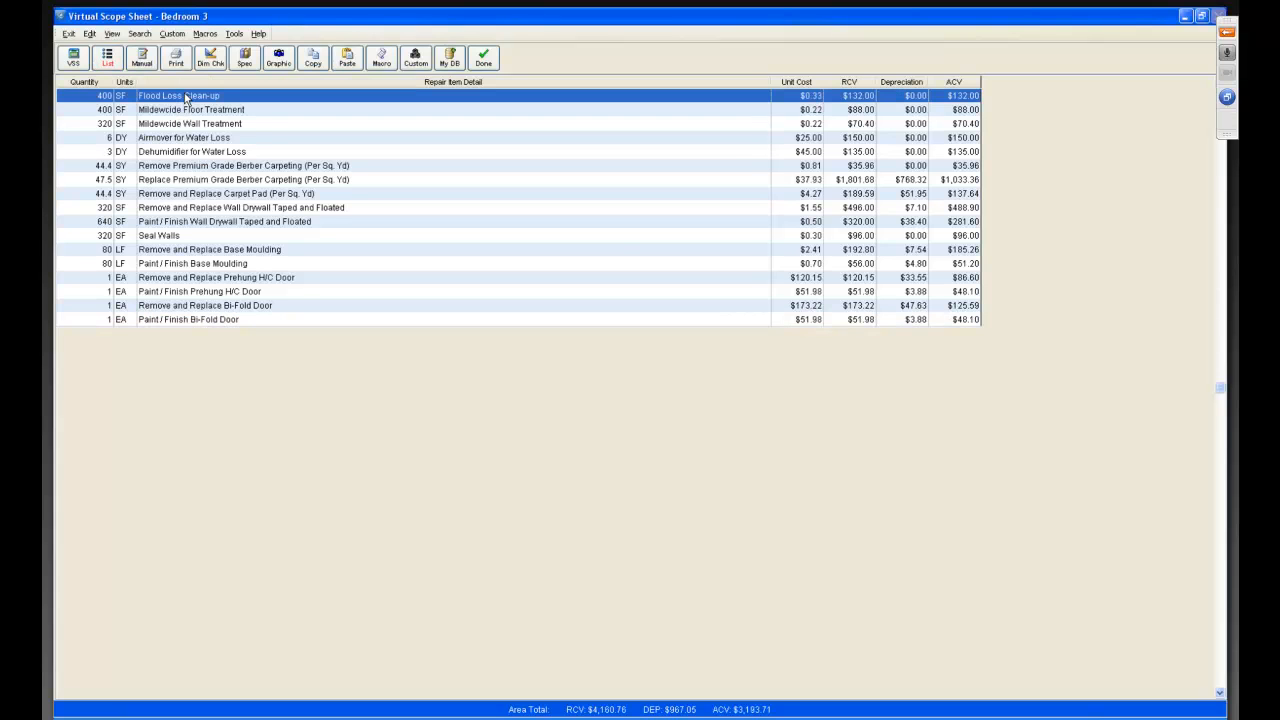
shift+click(186, 322)
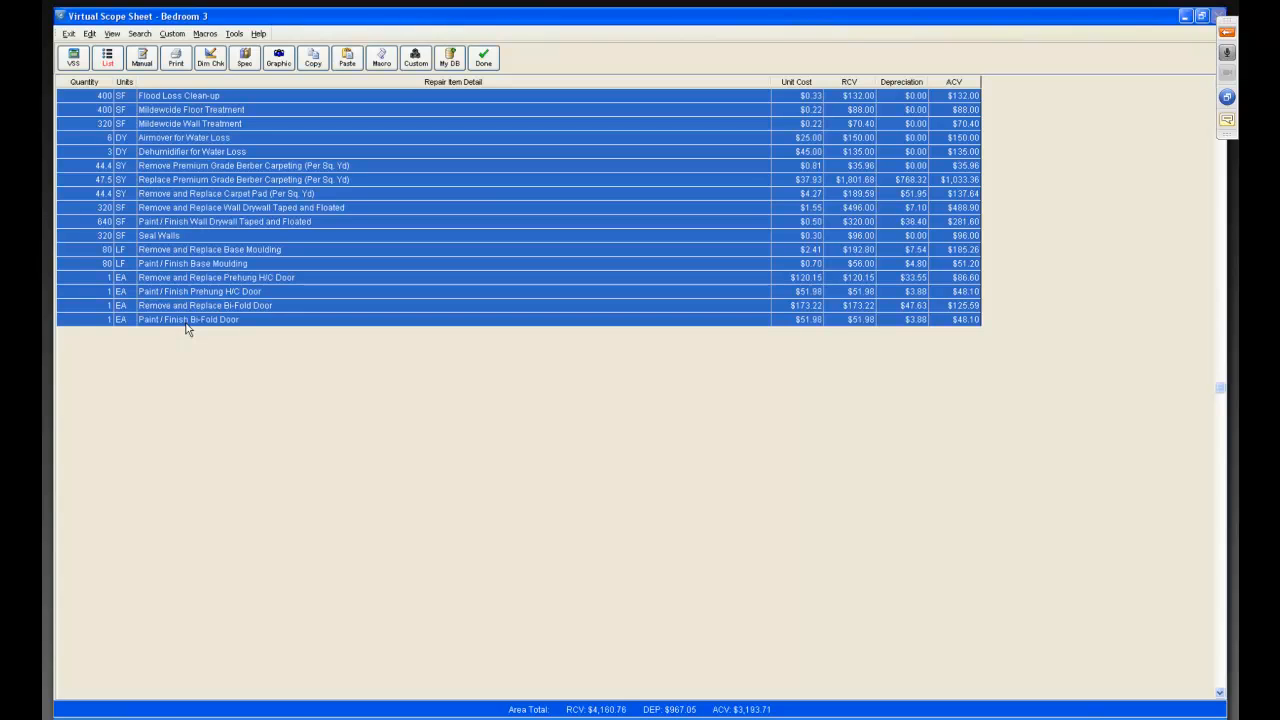
click(204, 34)
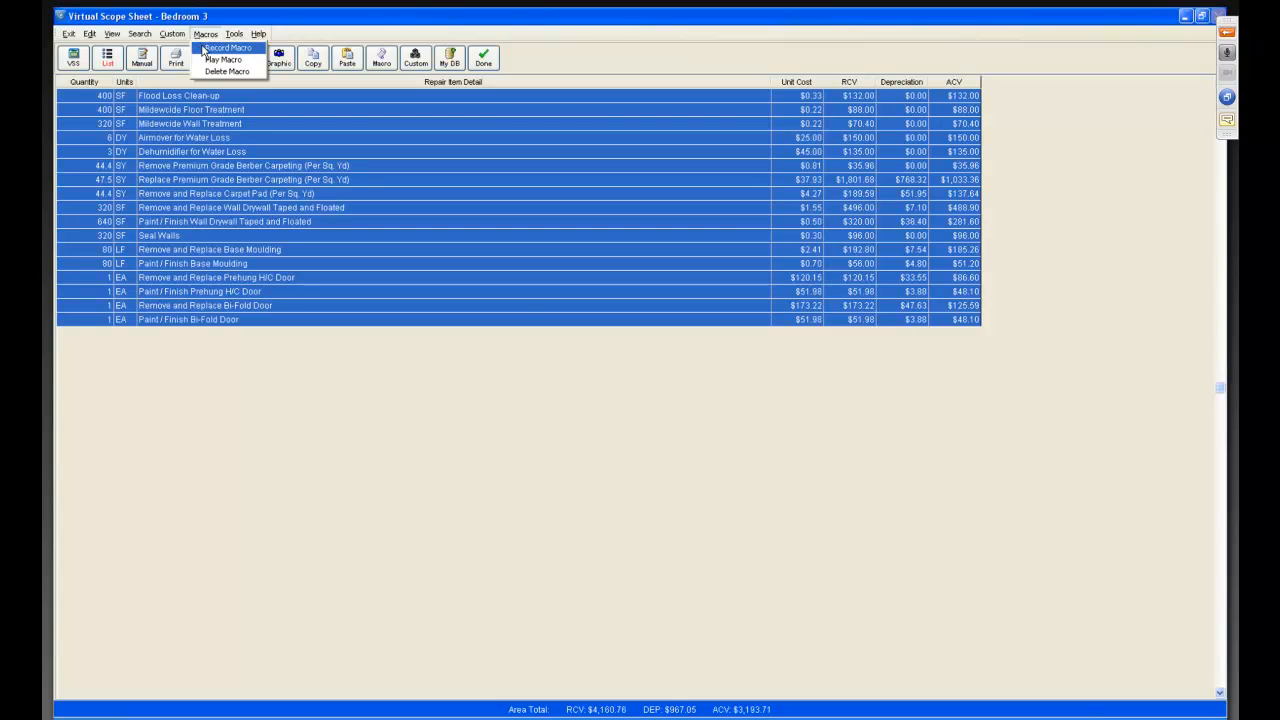
click(220, 48)
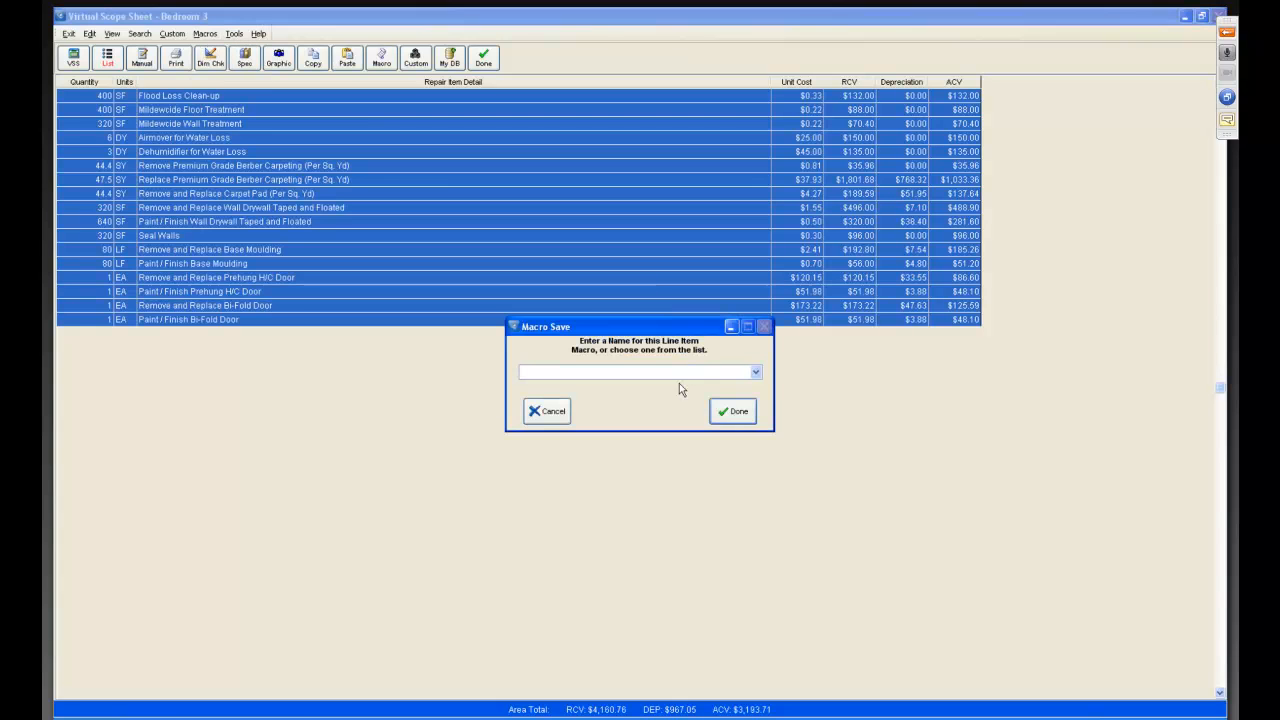
click(756, 372)
drag(757, 402, 757, 447)
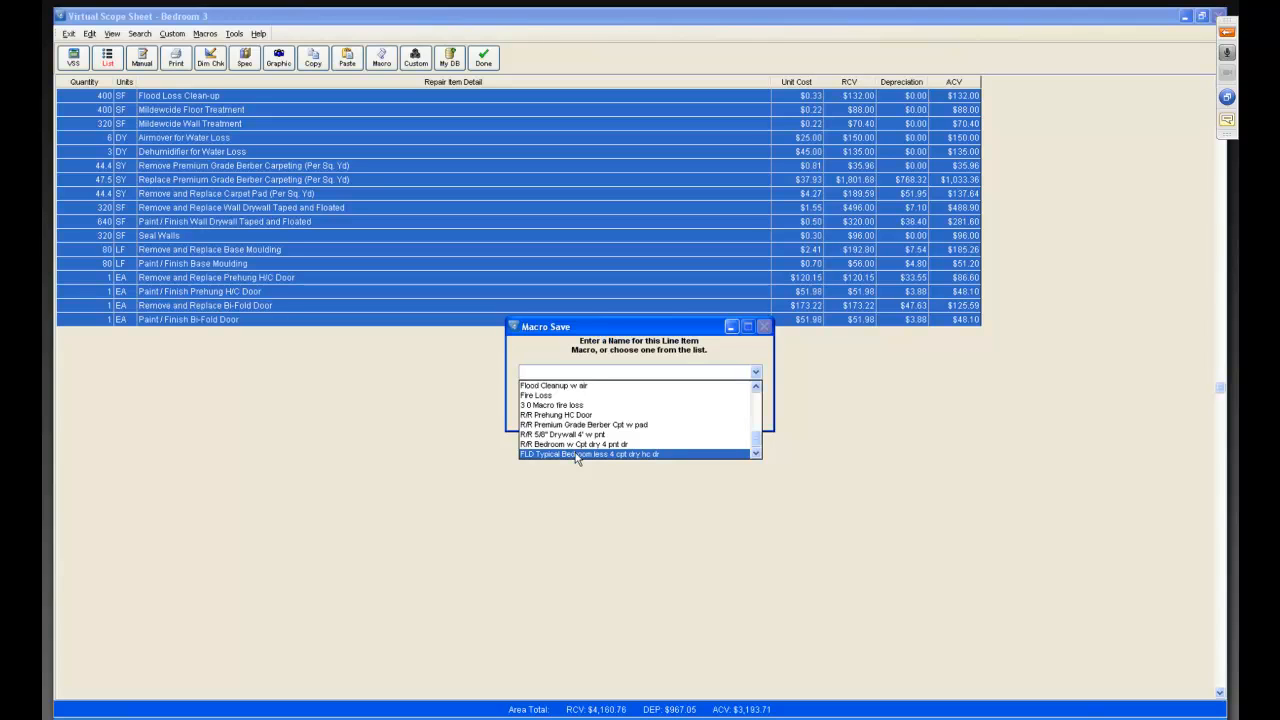
click(636, 455)
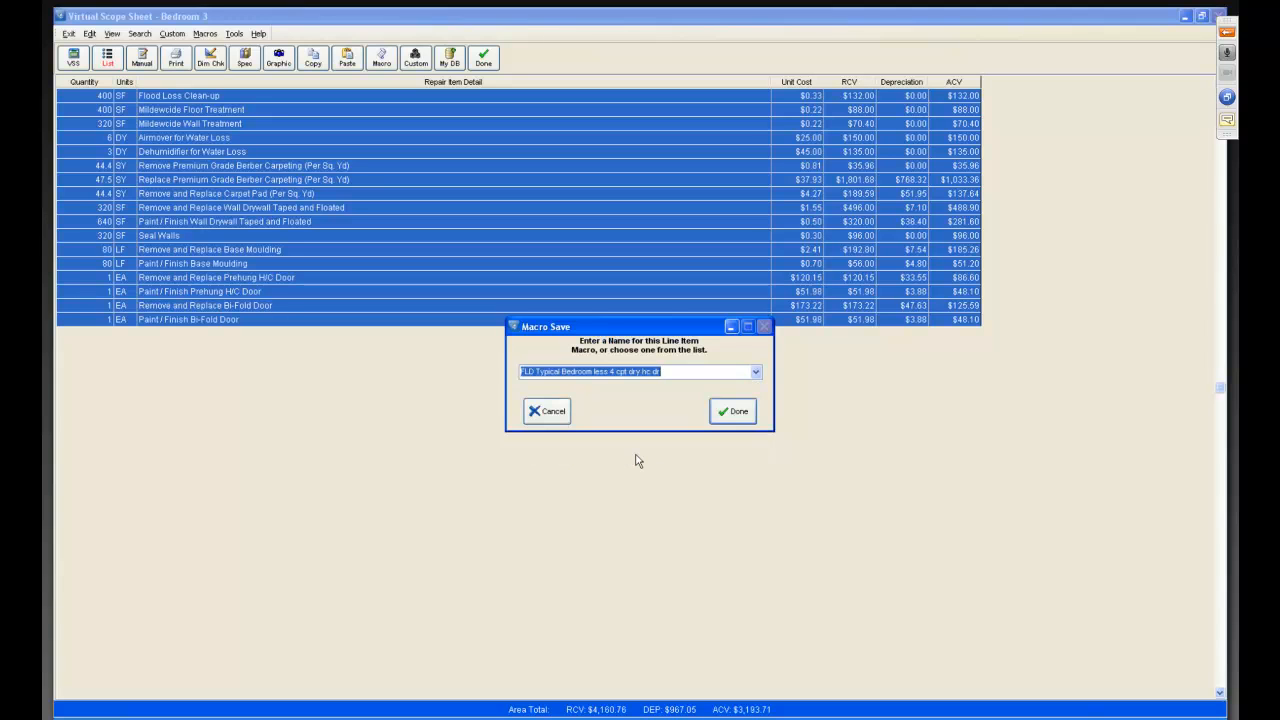
click(731, 411)
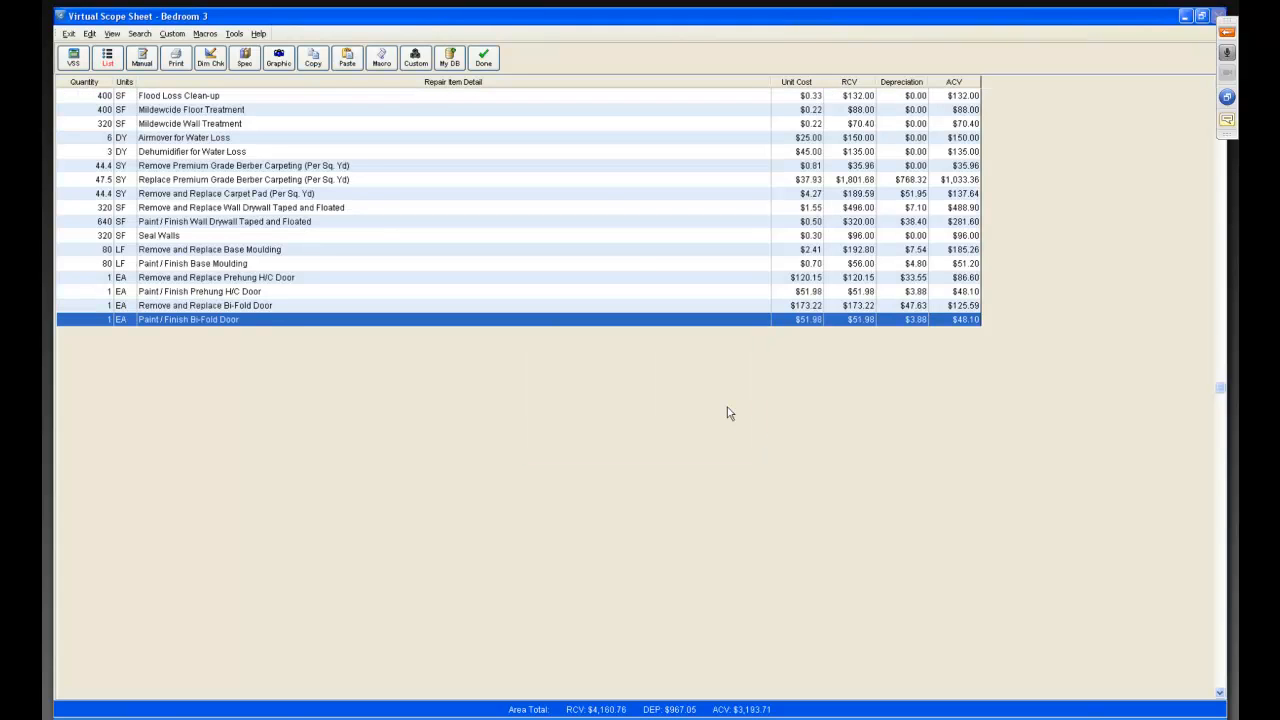
Add a new area named Study measuring 20' long by 20' wide.
click(484, 60)
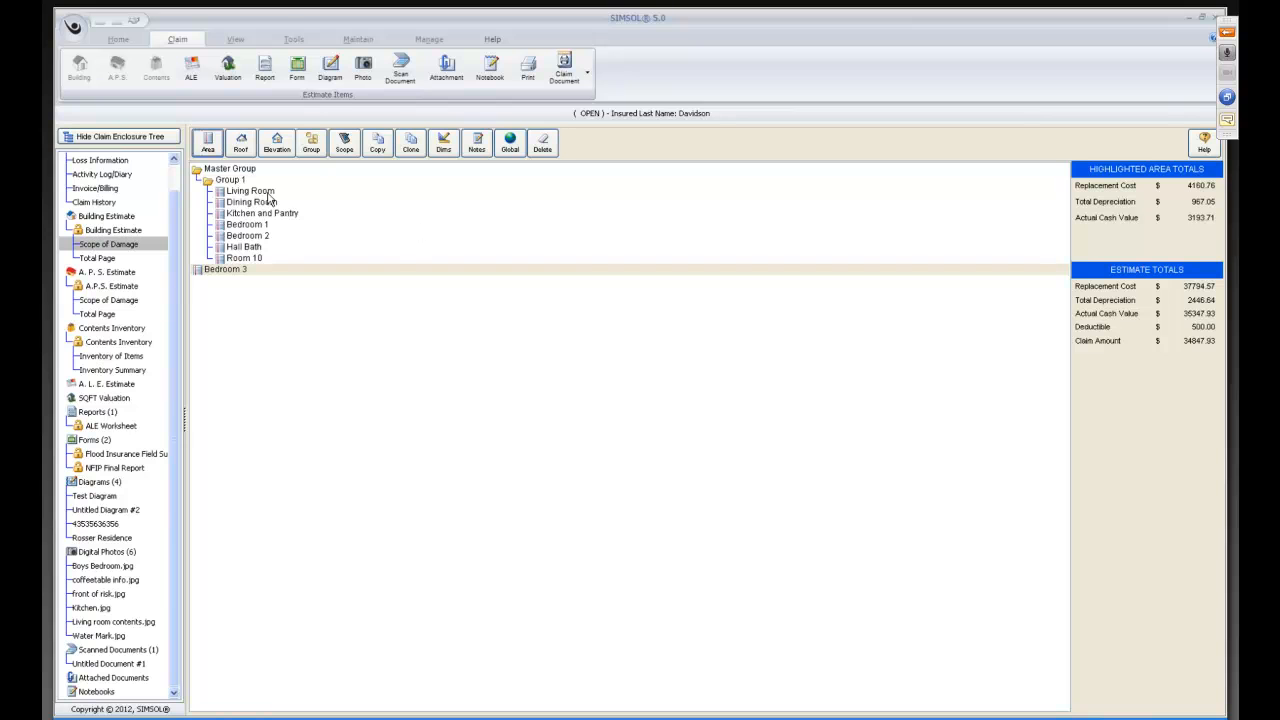
click(210, 148)
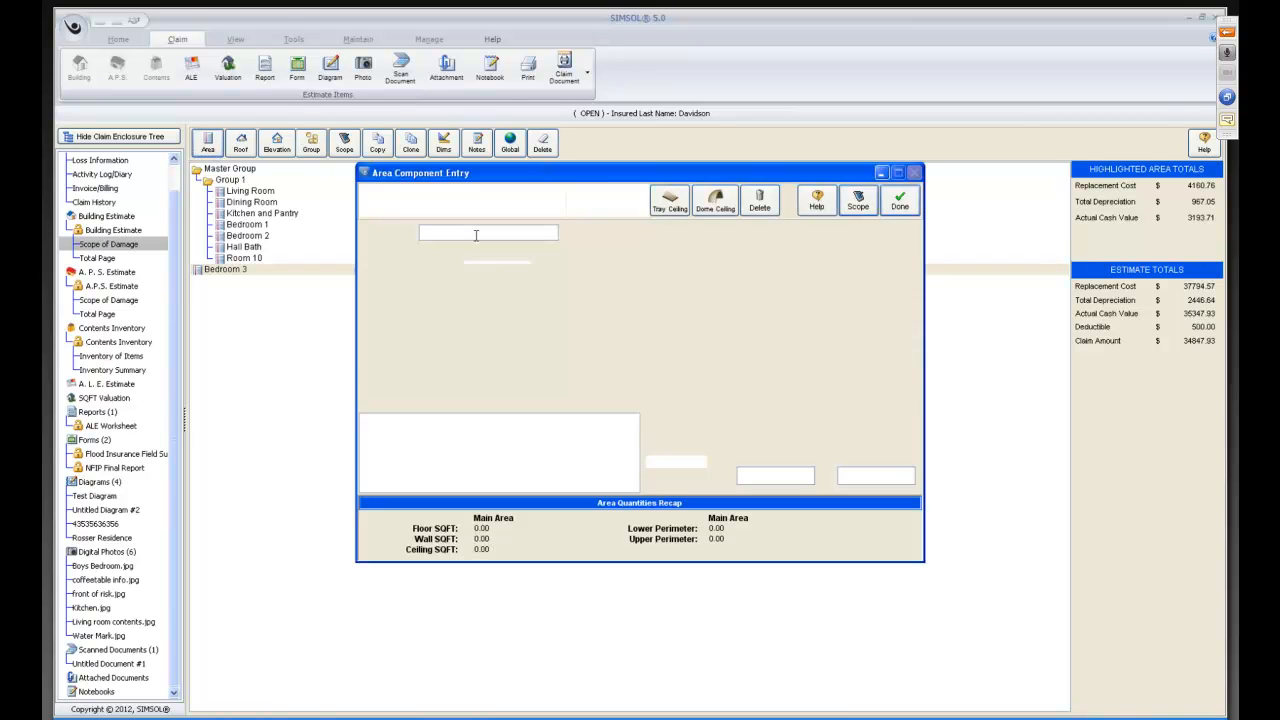
text(S)
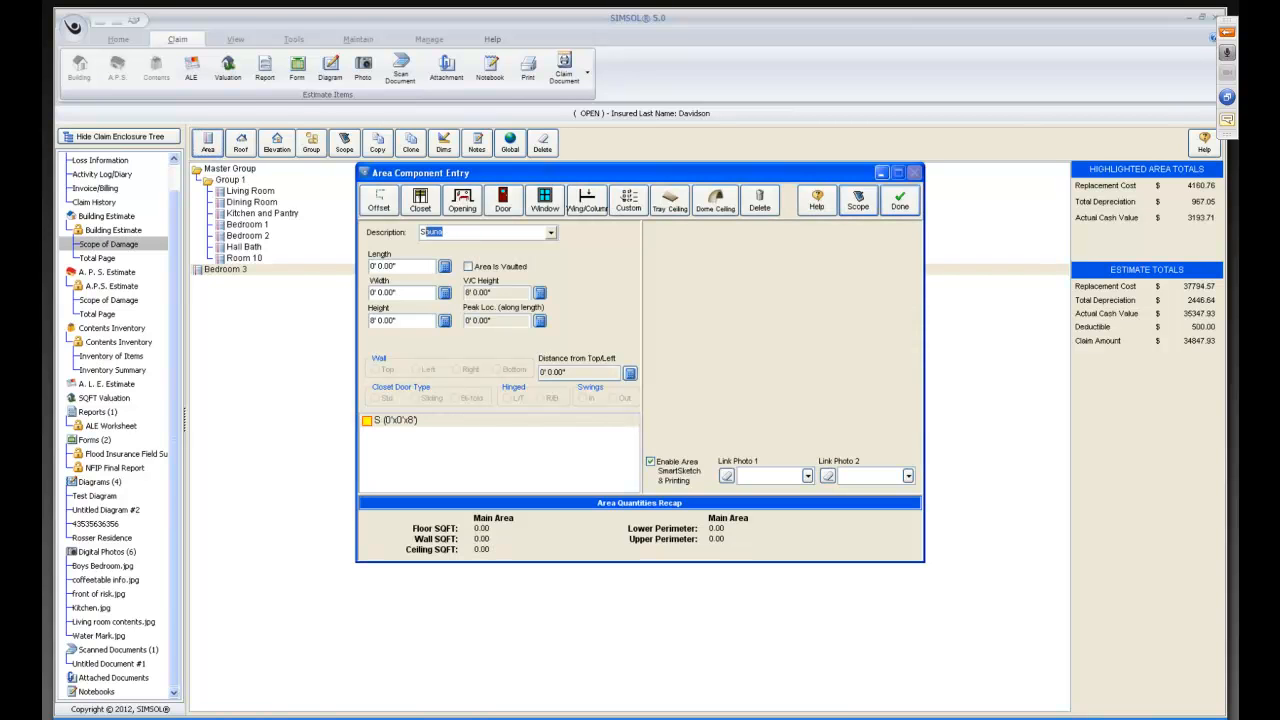
text(tudy)
key(Tab)
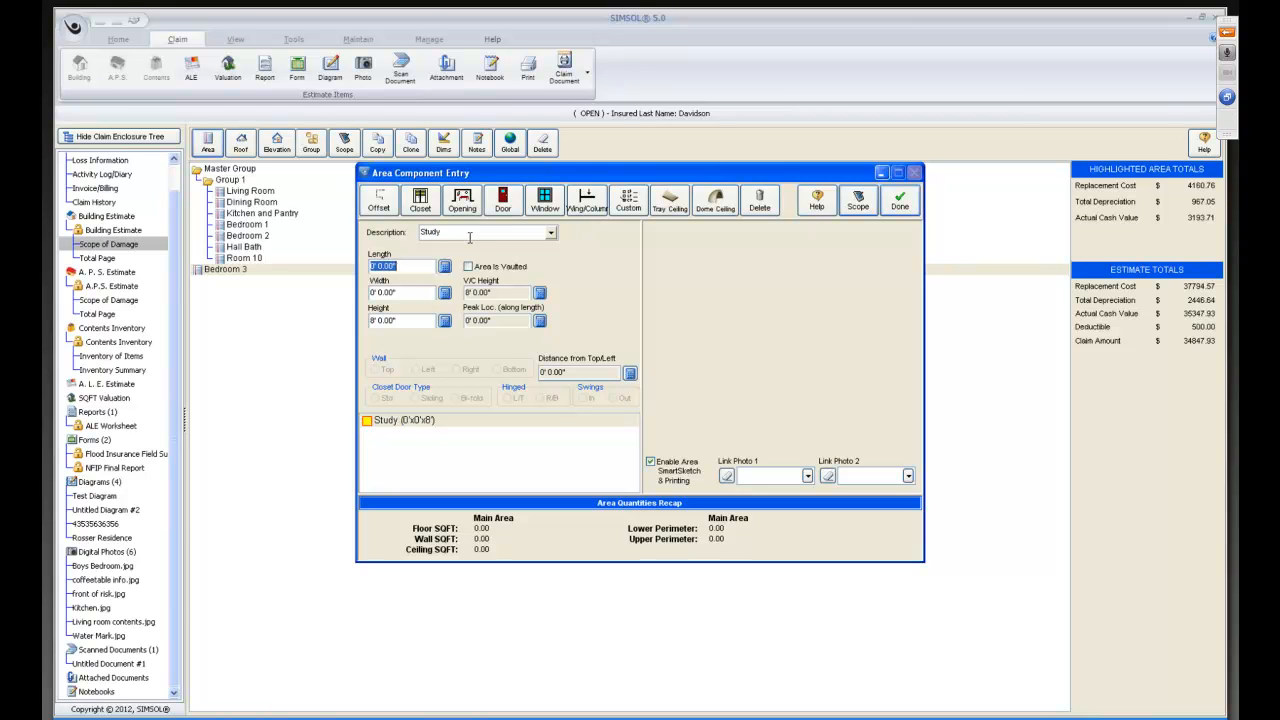
text(20)
key(Tab)
text(20)
key(Tab)
key(Tab)
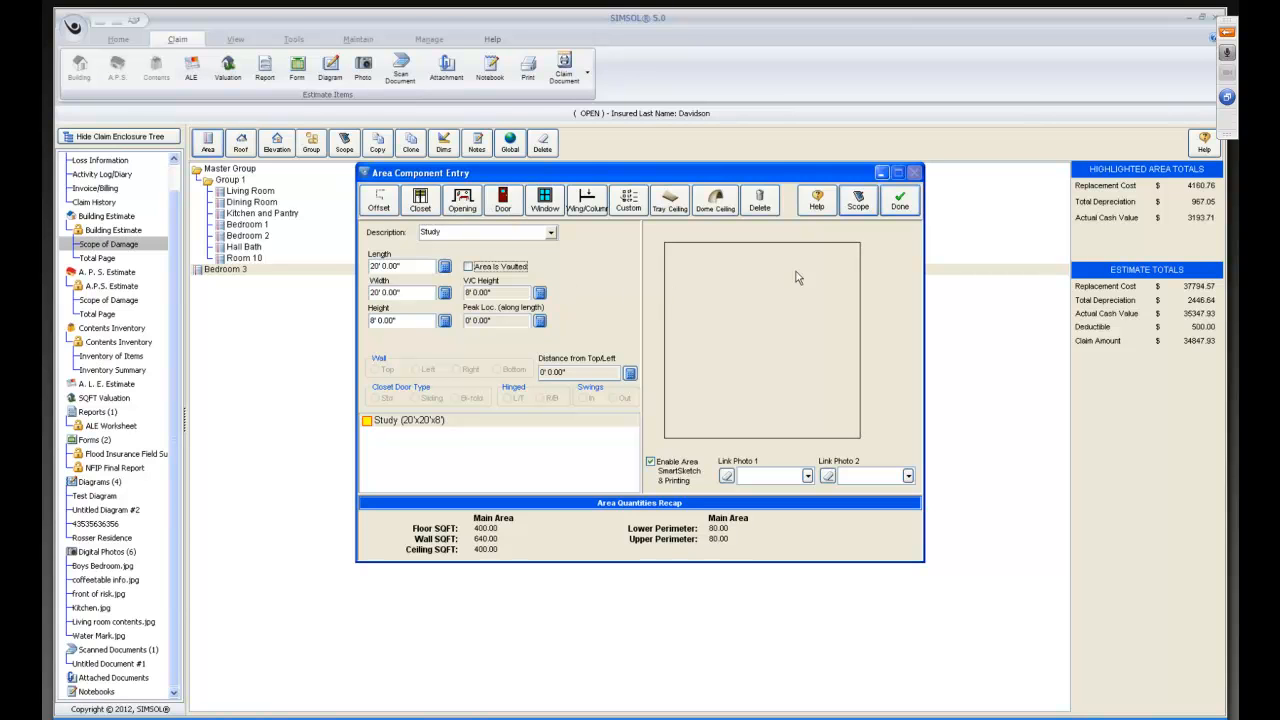
Apply the macro "FLD Typical Bedroom less 4 cpt dry hc dr" to the Study using the original area's % affected and heights, with 6 air mover days and 3 dehumidifier days.
click(857, 208)
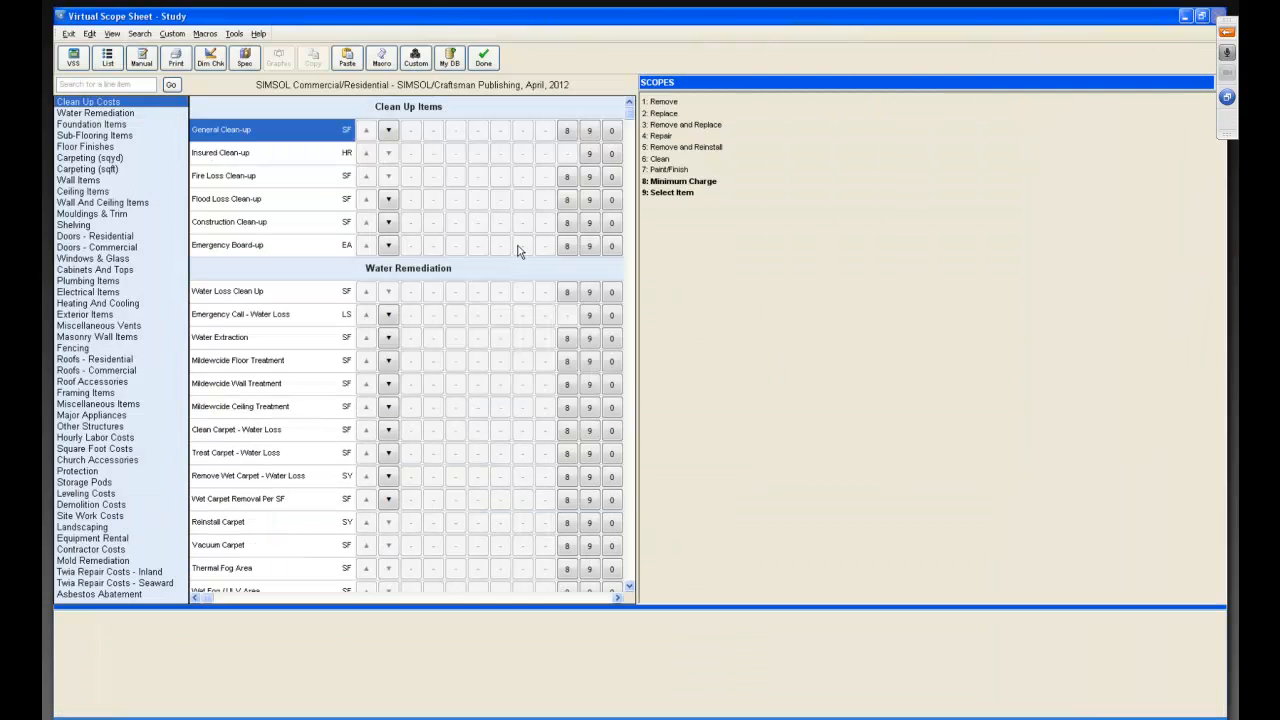
click(381, 58)
drag(757, 341, 757, 398)
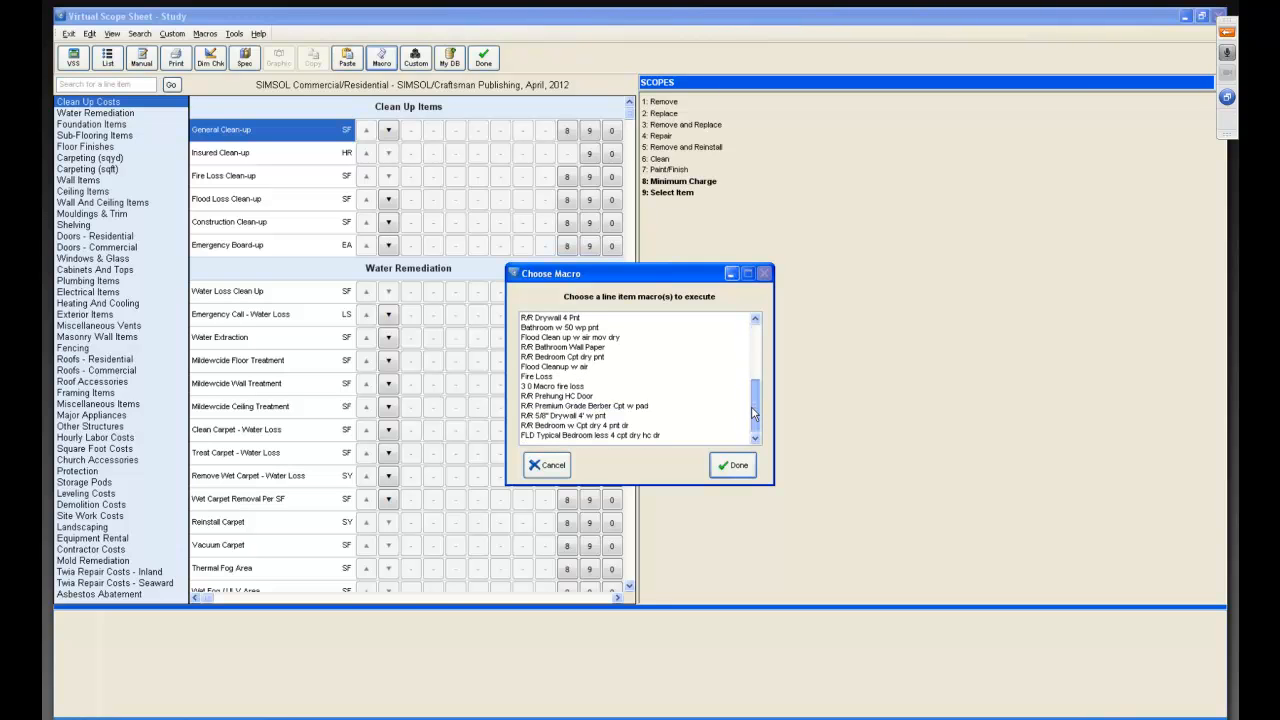
click(585, 436)
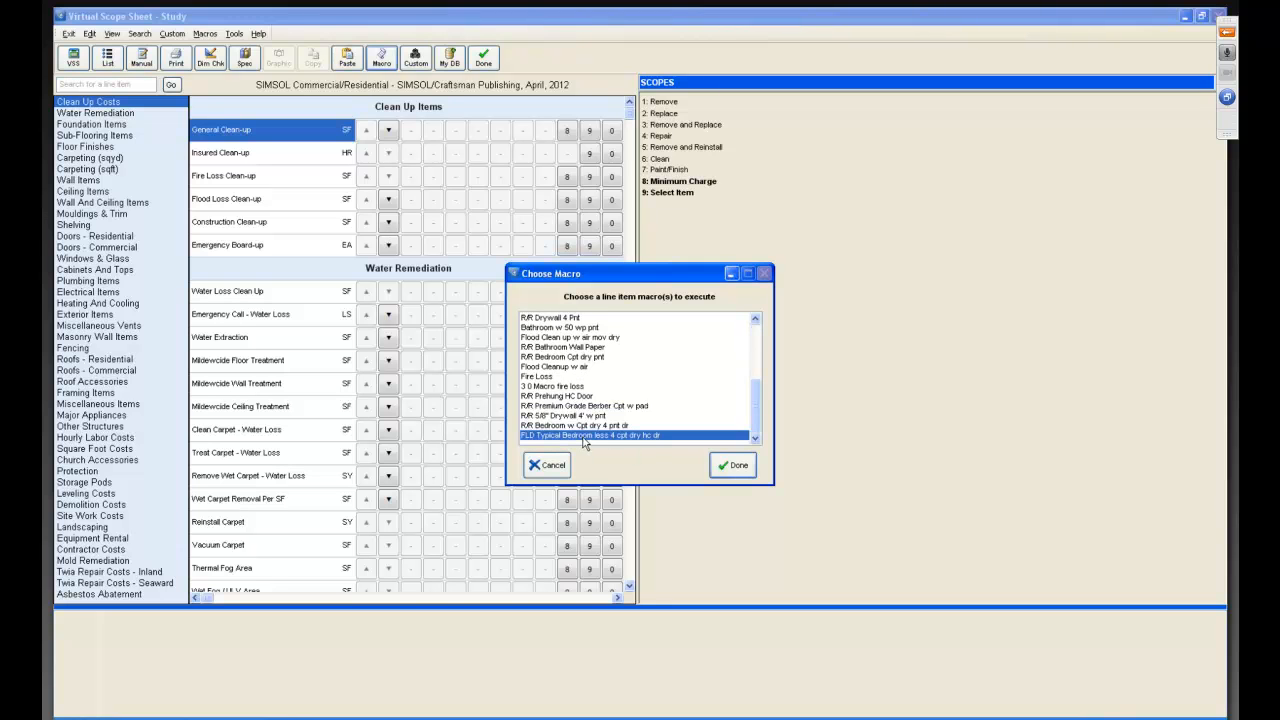
click(733, 465)
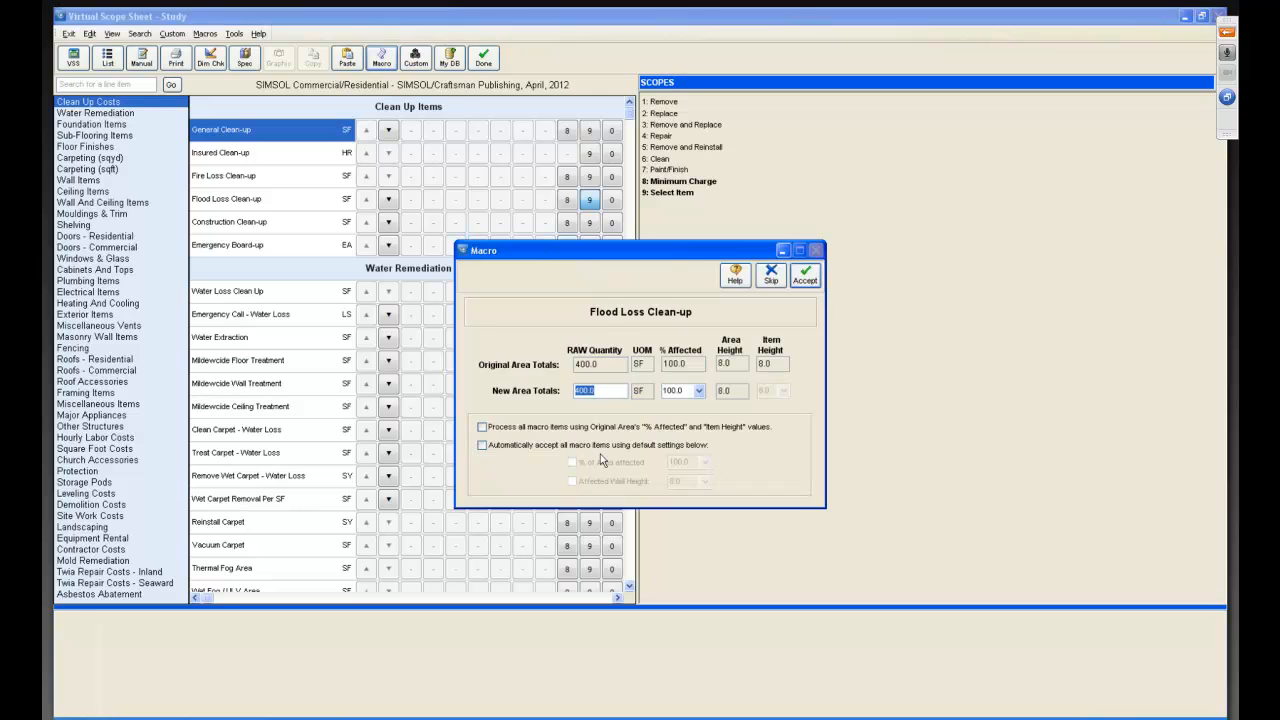
click(483, 428)
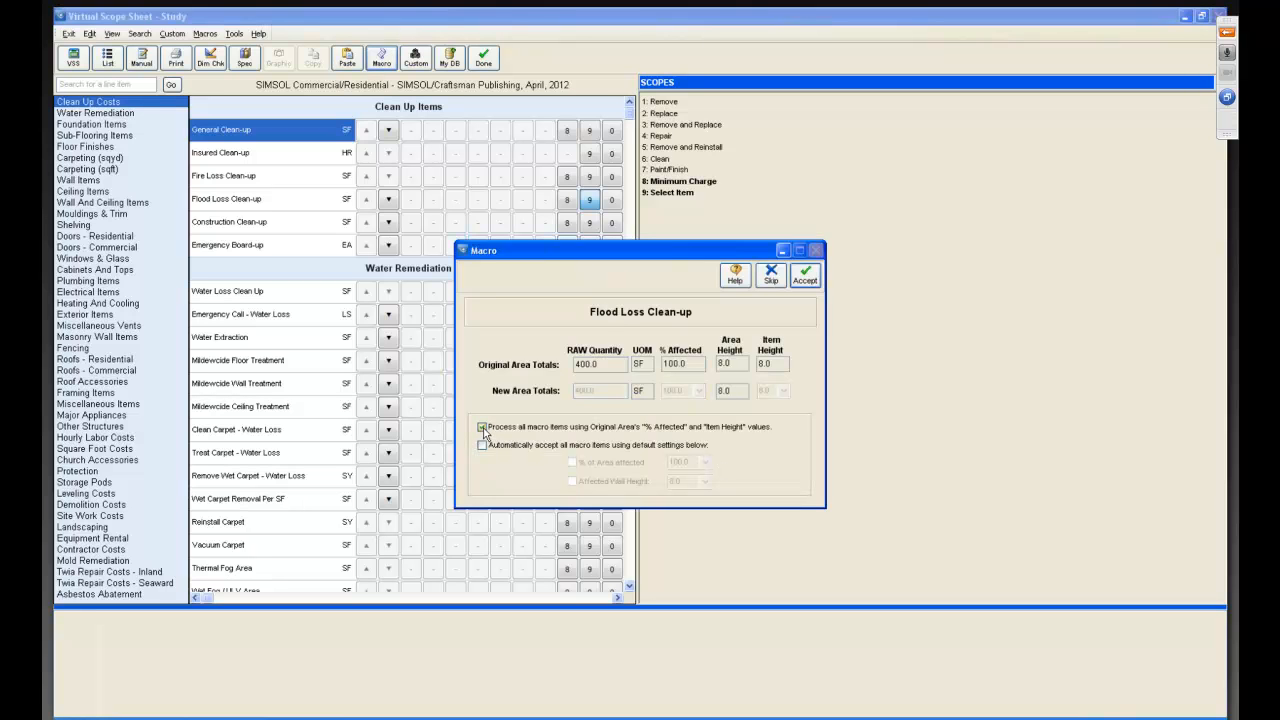
click(807, 278)
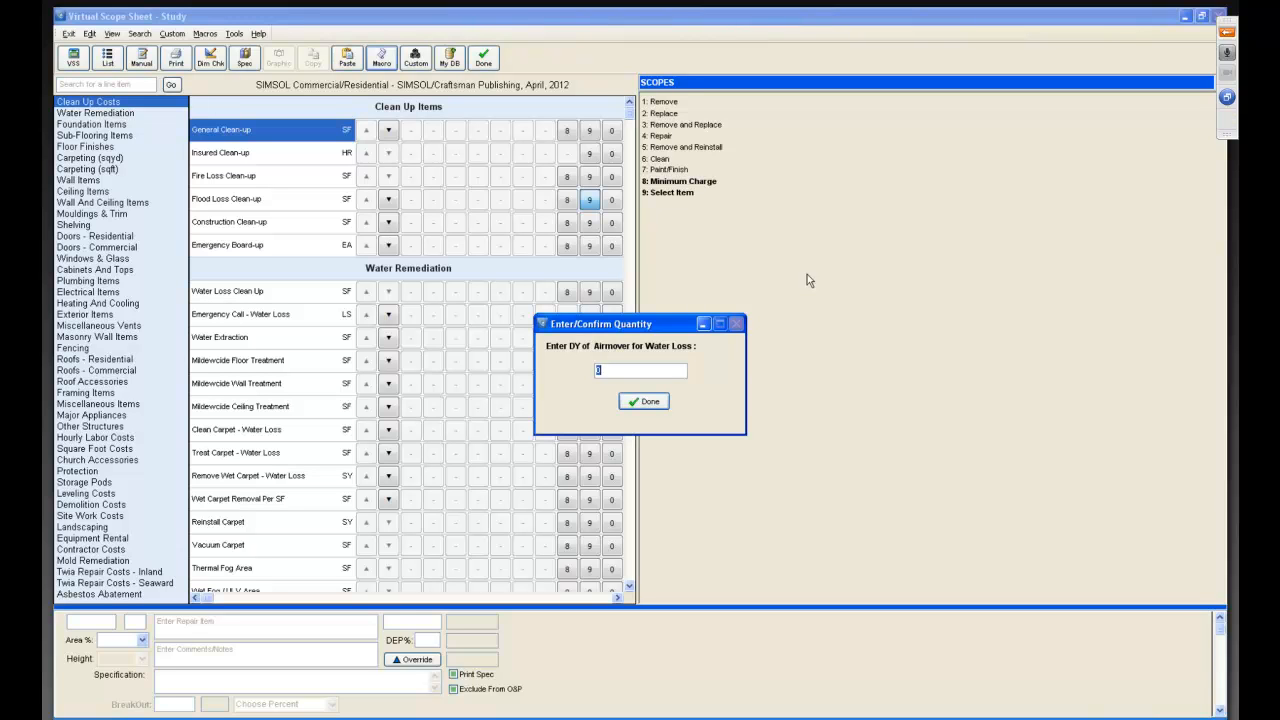
text(6)
click(650, 401)
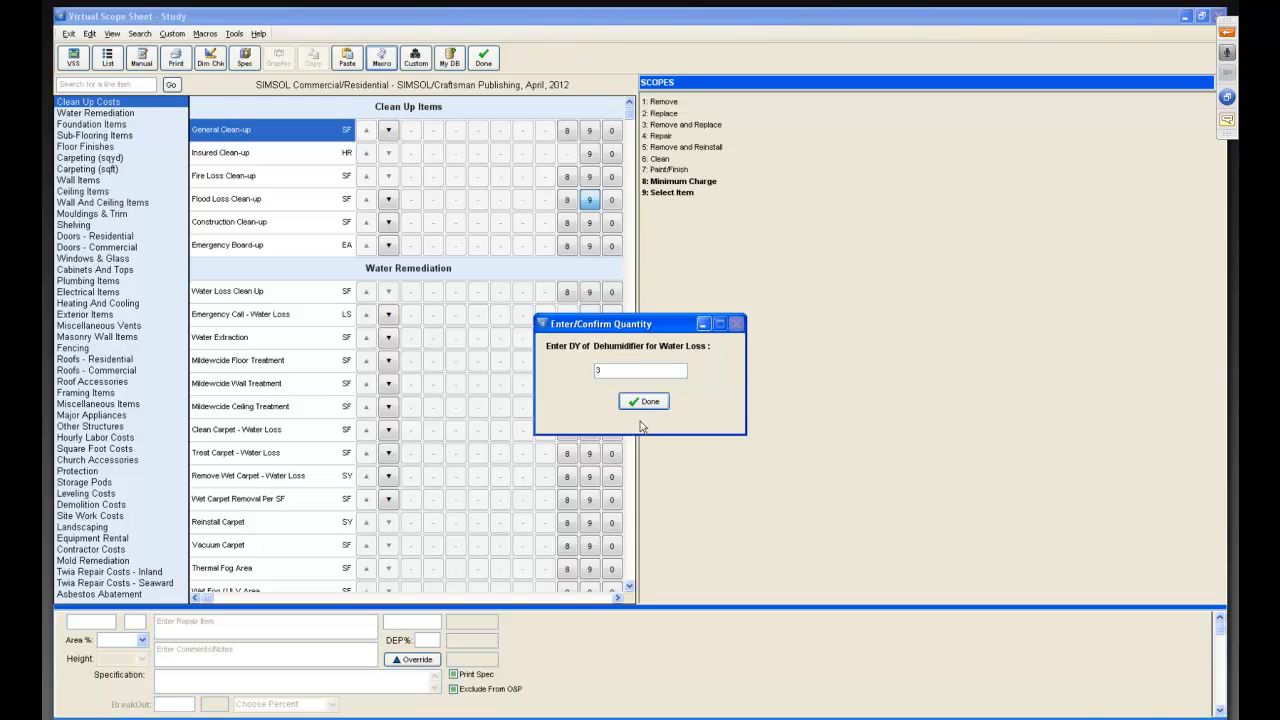
click(641, 402)
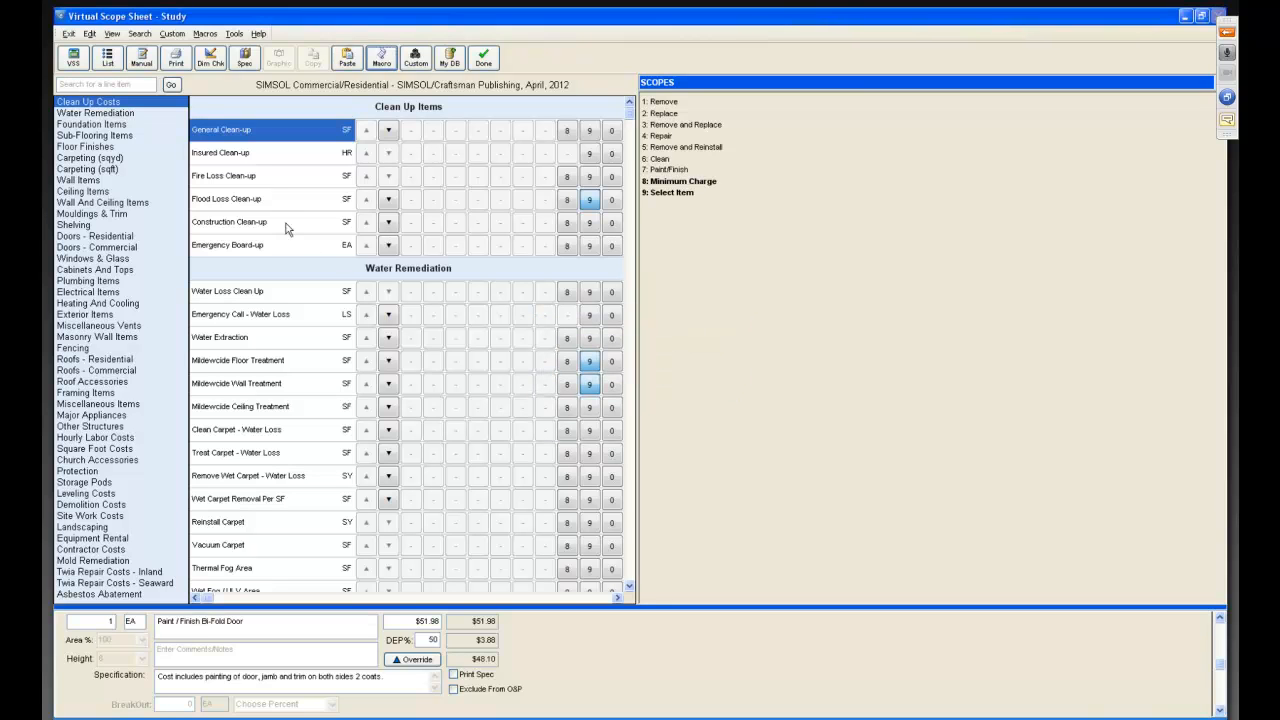
Record the Flood Loss Clean-up, mildewcide, air mover and dehumidifier items as a flood clean-up macro.
click(107, 60)
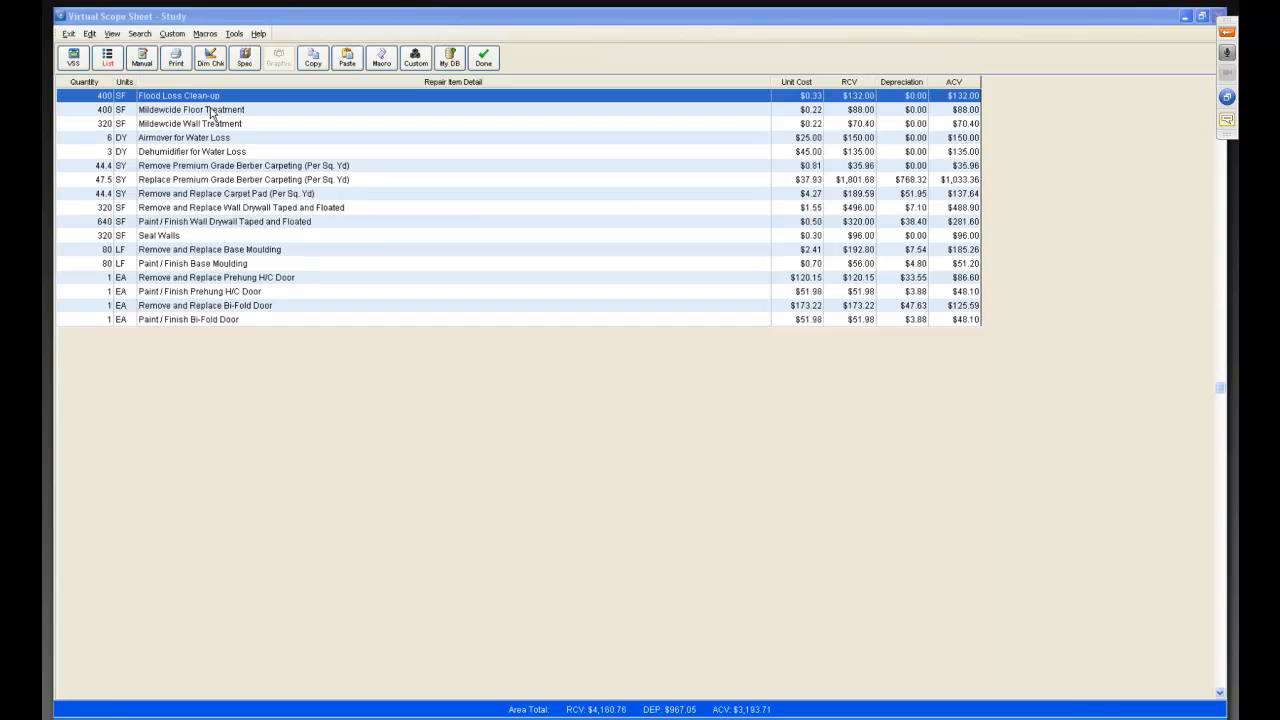
click(212, 113)
click(209, 127)
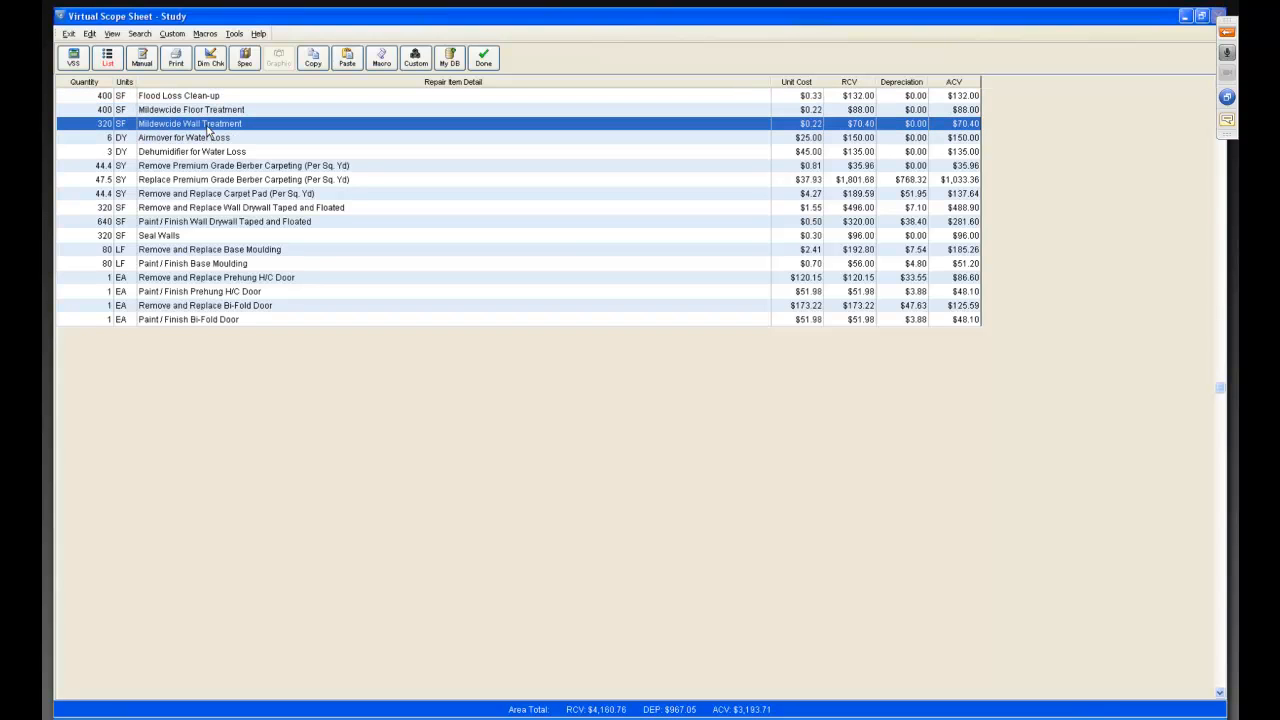
ctrl+click(216, 139)
ctrl+click(215, 153)
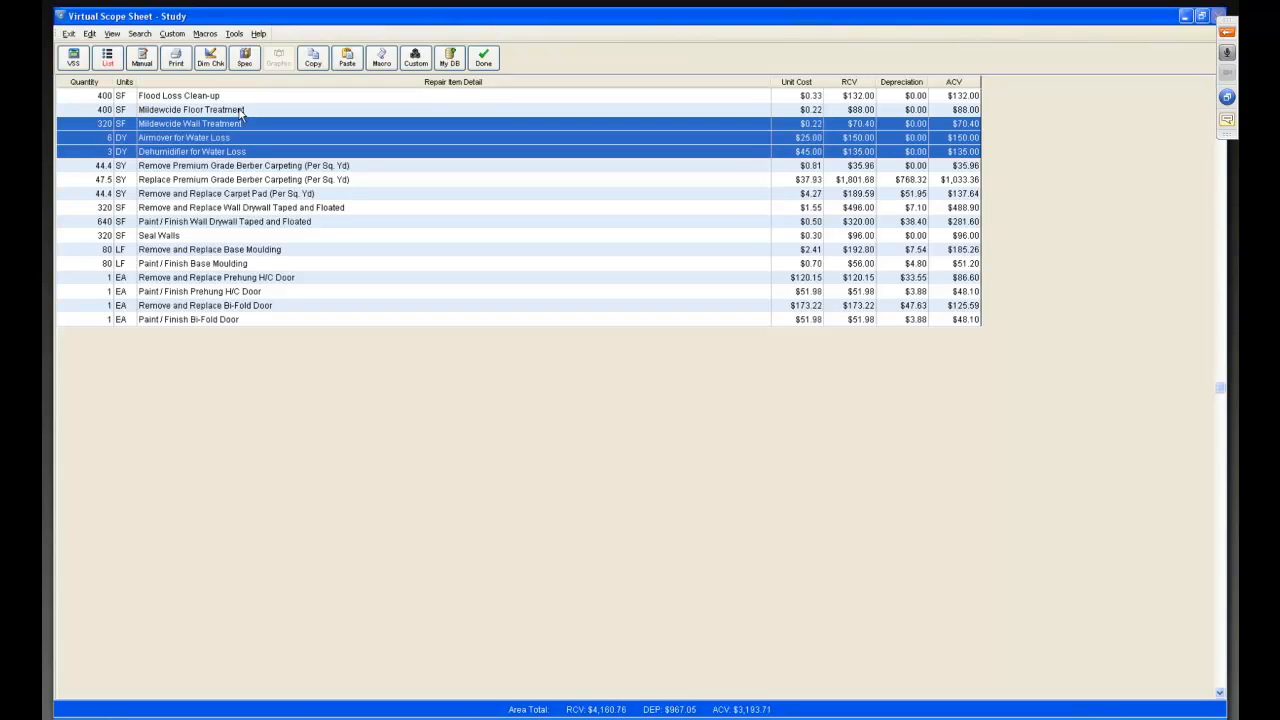
ctrl+click(230, 110)
ctrl+click(227, 96)
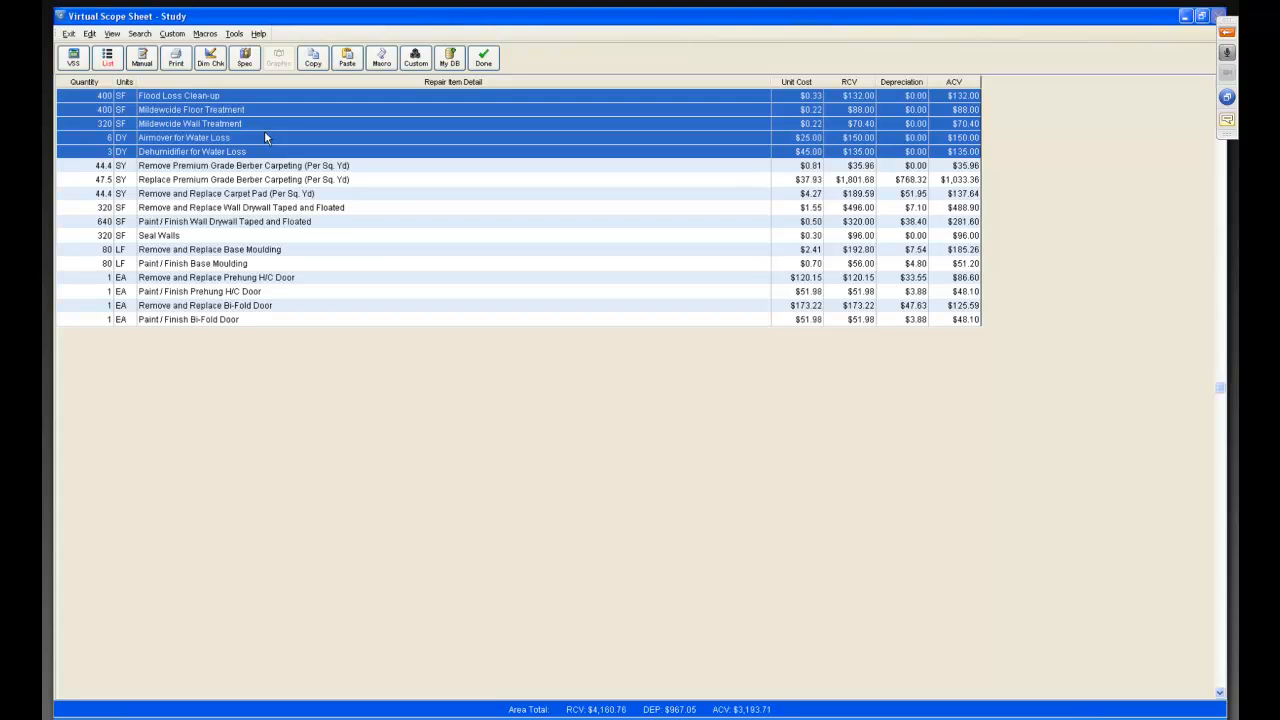
click(205, 34)
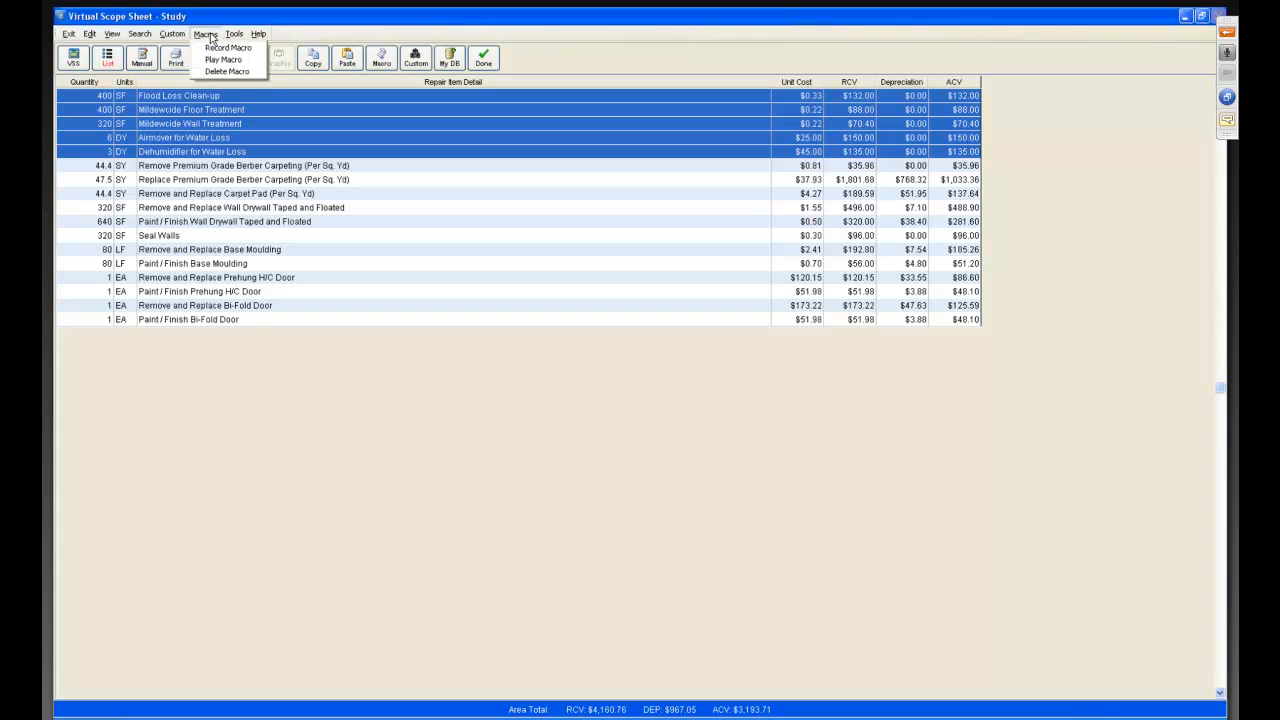
click(213, 48)
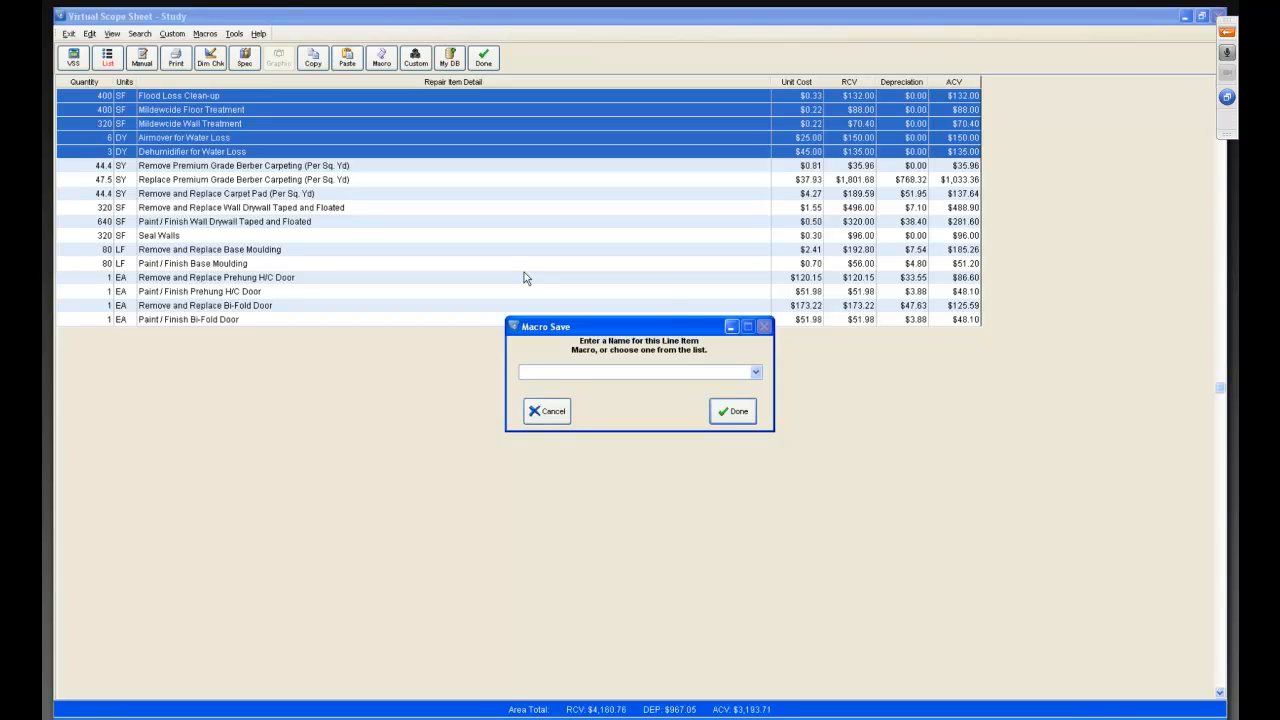
text(Flood Clean up)
click(730, 411)
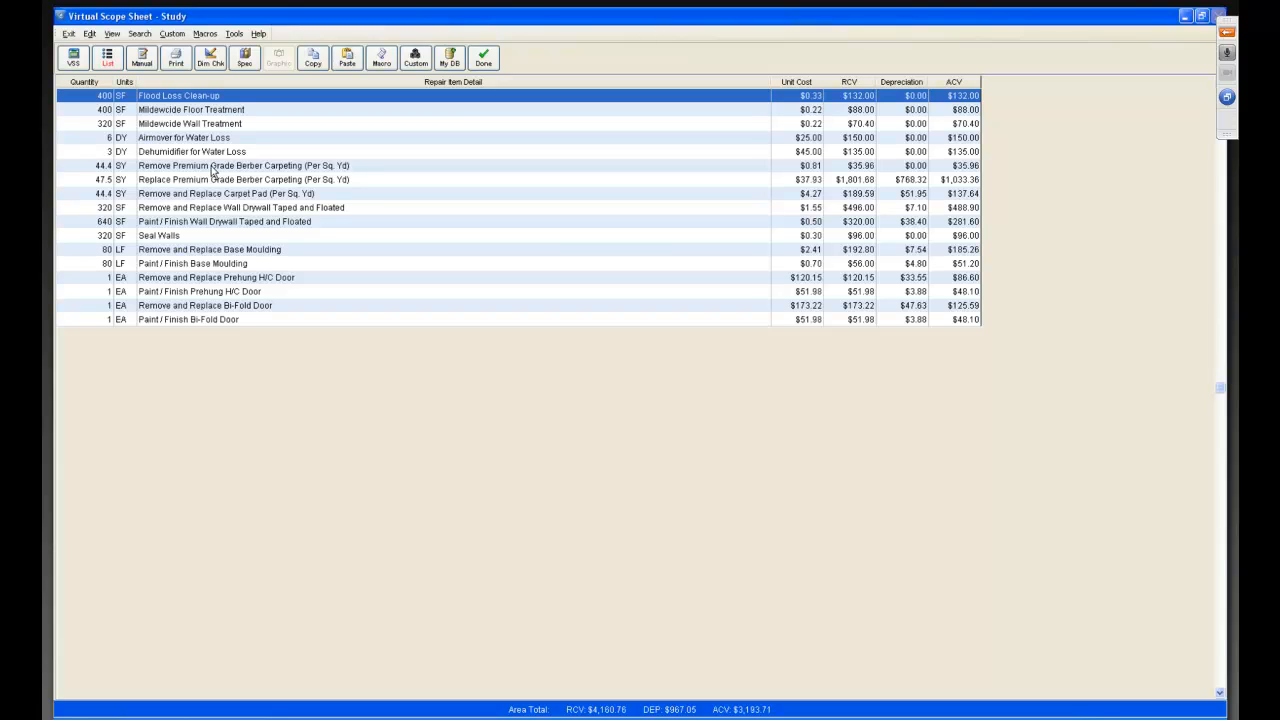
Record the three Berber carpet and carpet pad items as a macro named "R/R Prem Berber w pad".
click(160, 168)
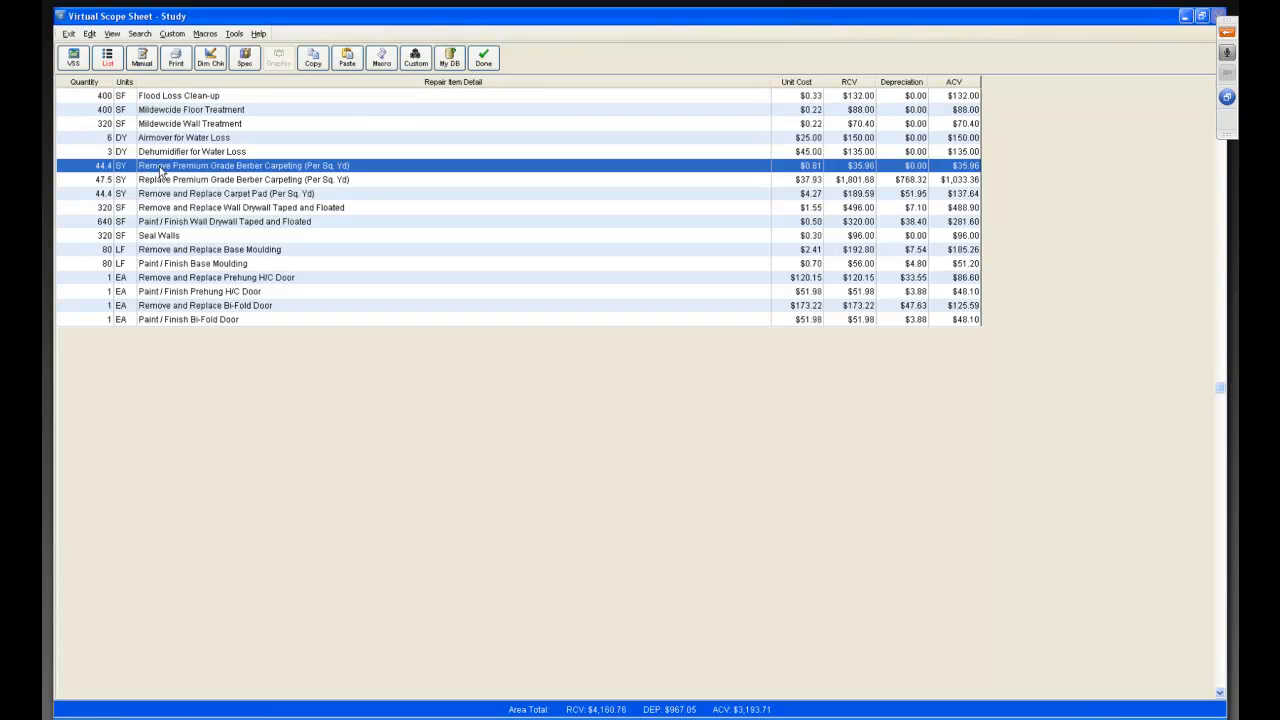
shift+click(165, 182)
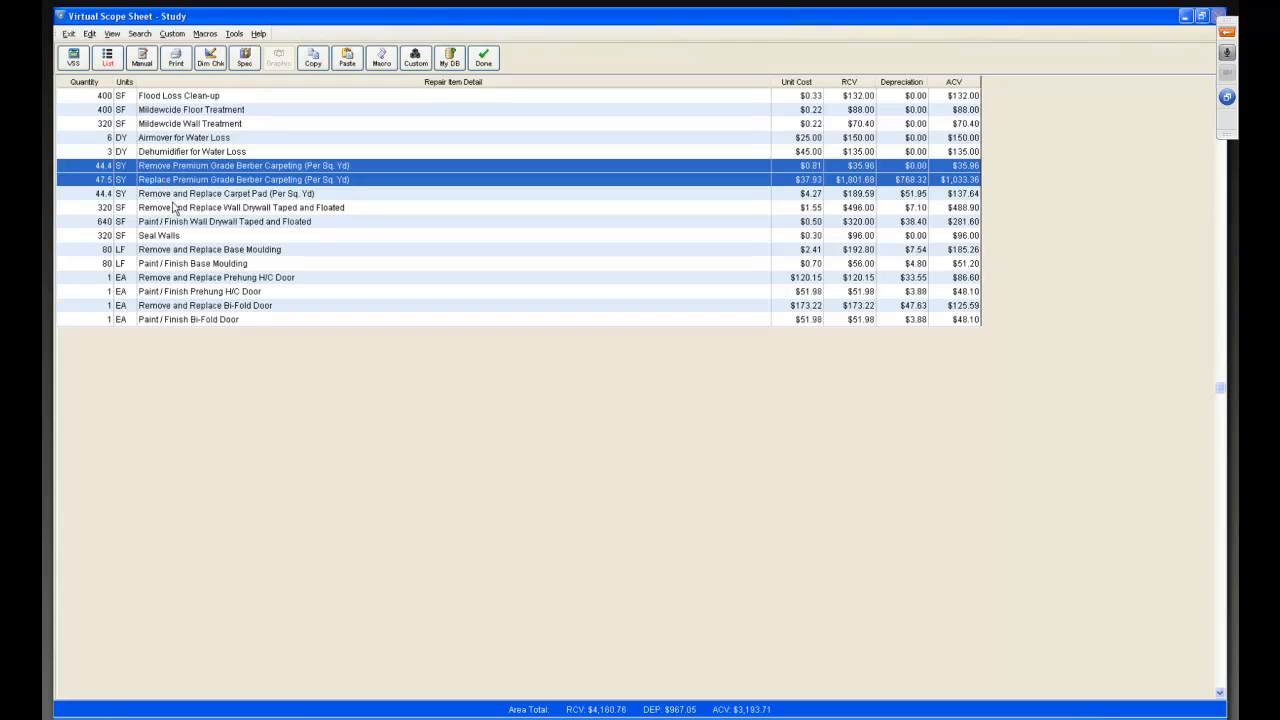
shift+click(175, 196)
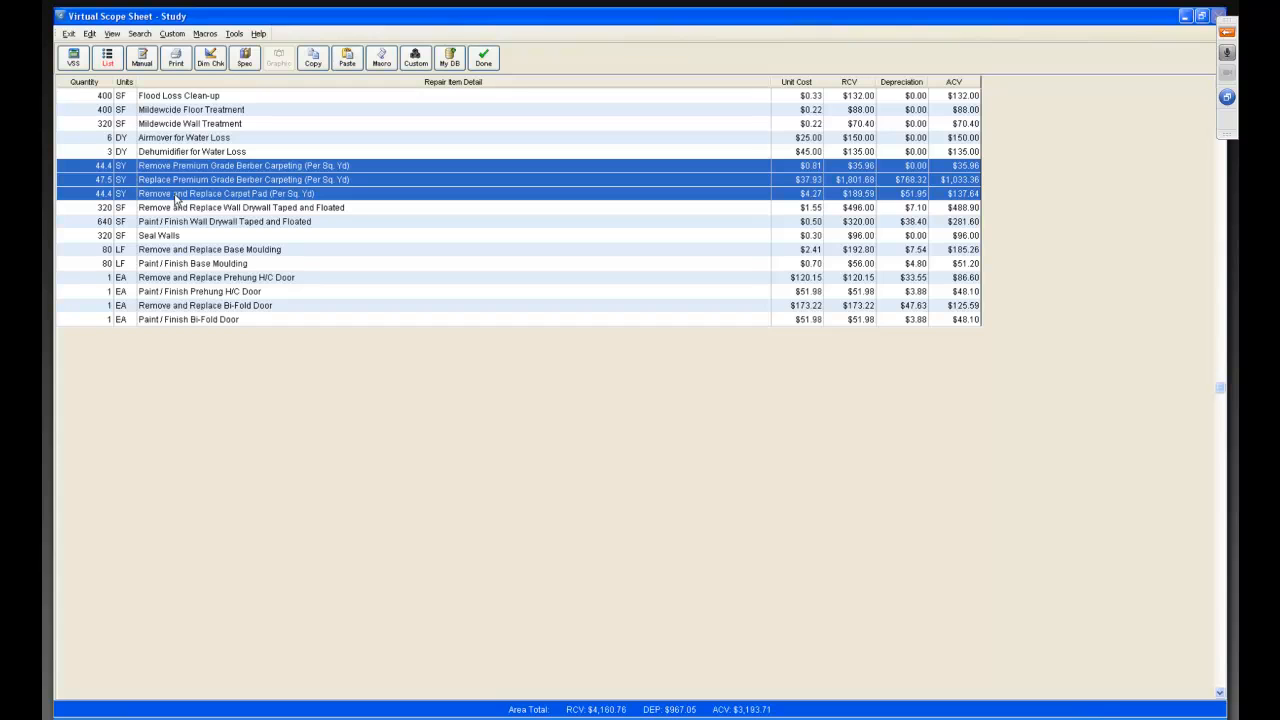
click(206, 38)
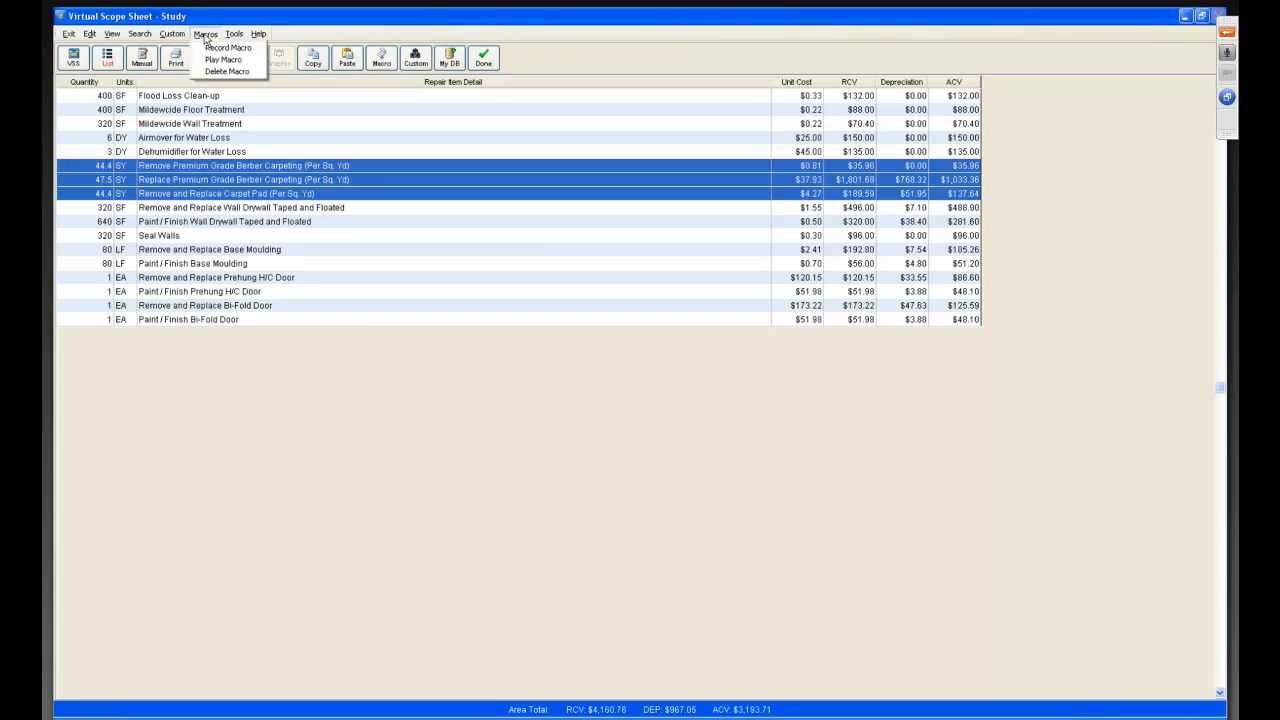
click(211, 48)
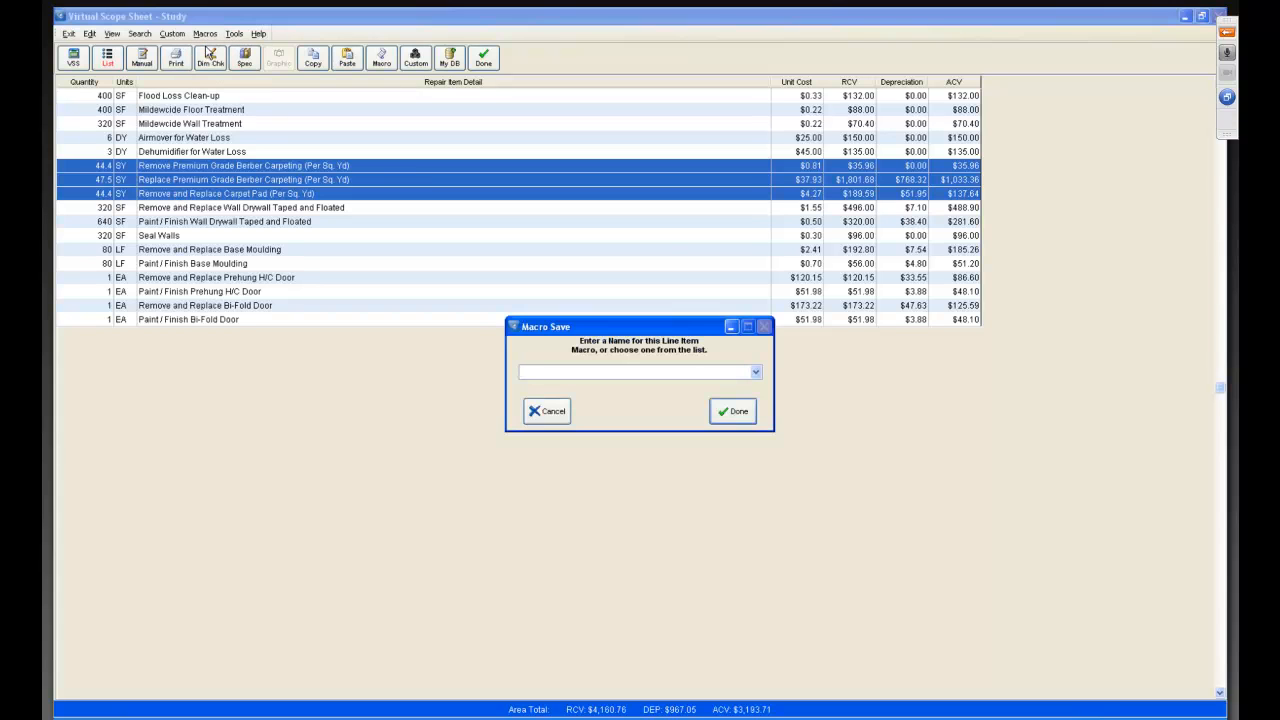
text(R/R Carpeting)
key(End)
text(Prem Berber w pad)
click(724, 413)
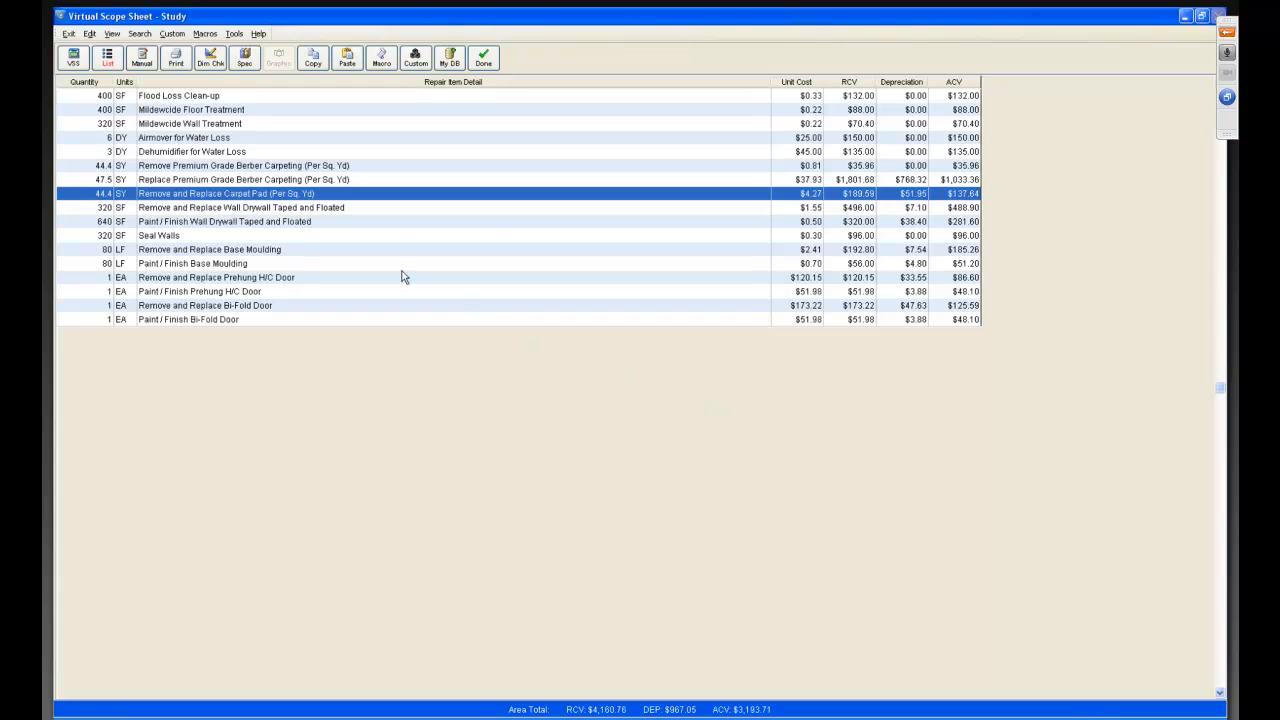
Record the wall drywall replacement, wall painting and Seal Walls items as an R/R drywall and seal macro.
click(264, 212)
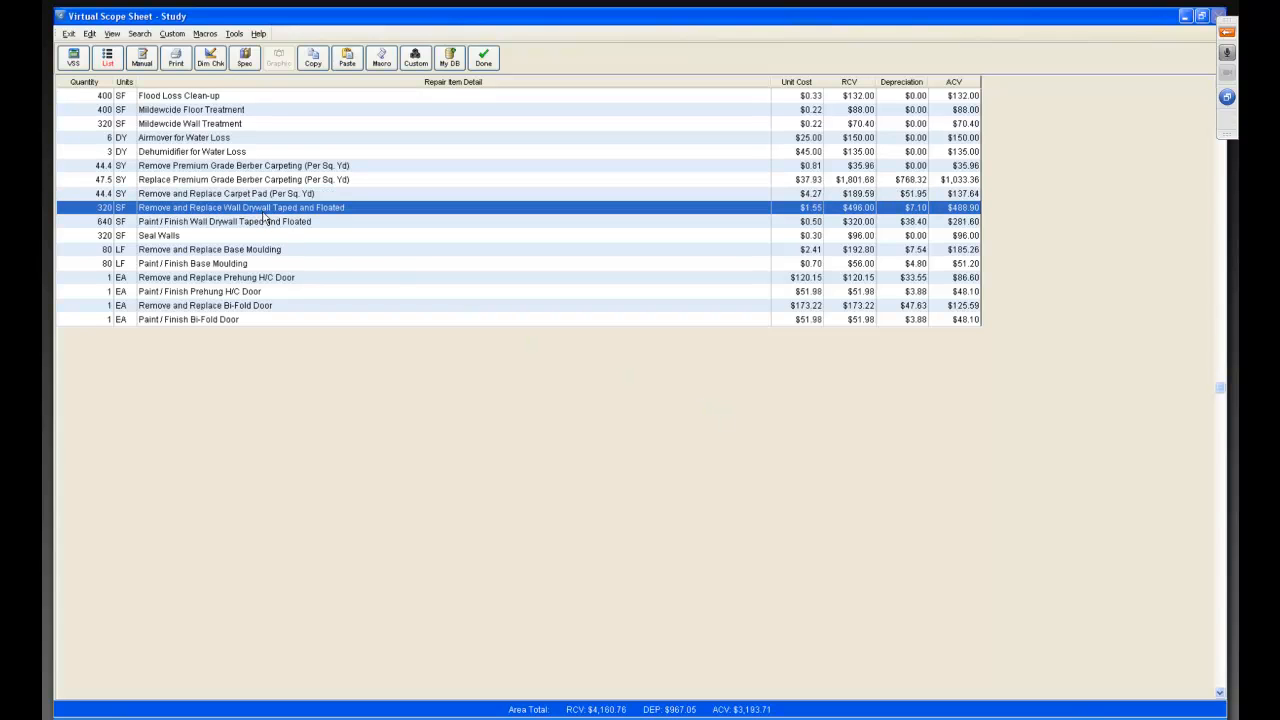
shift+click(263, 222)
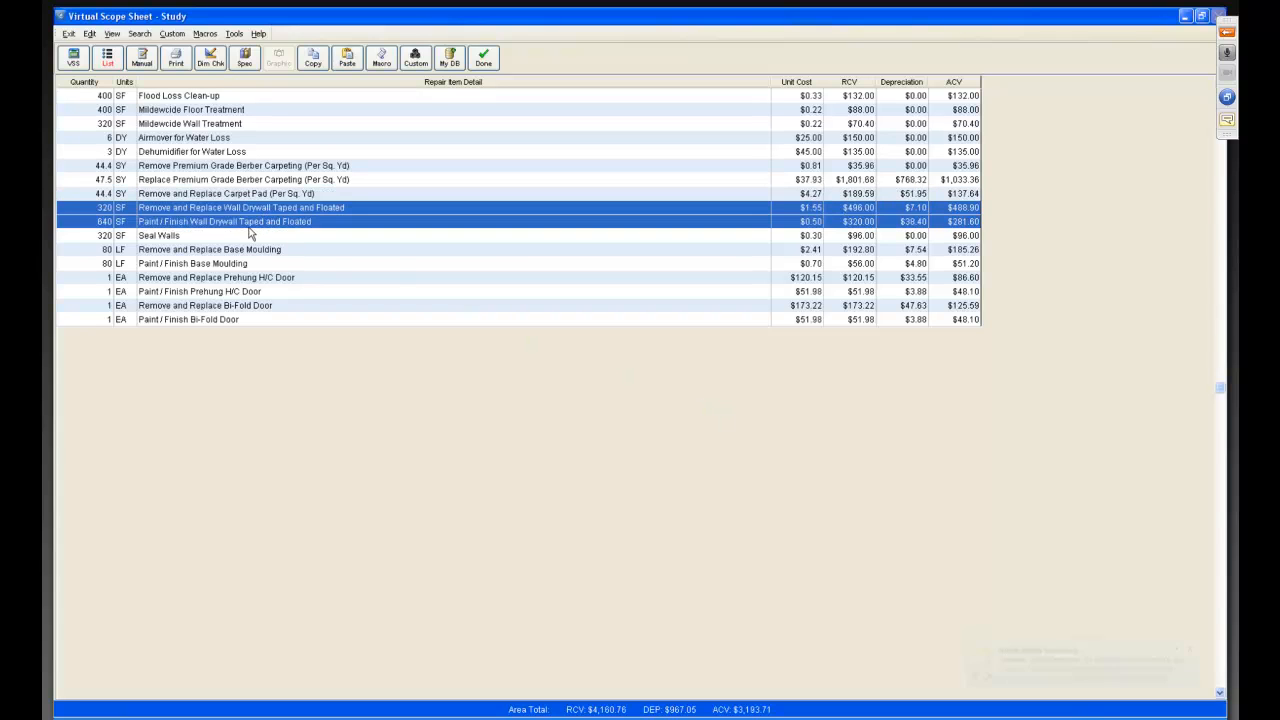
shift+click(240, 240)
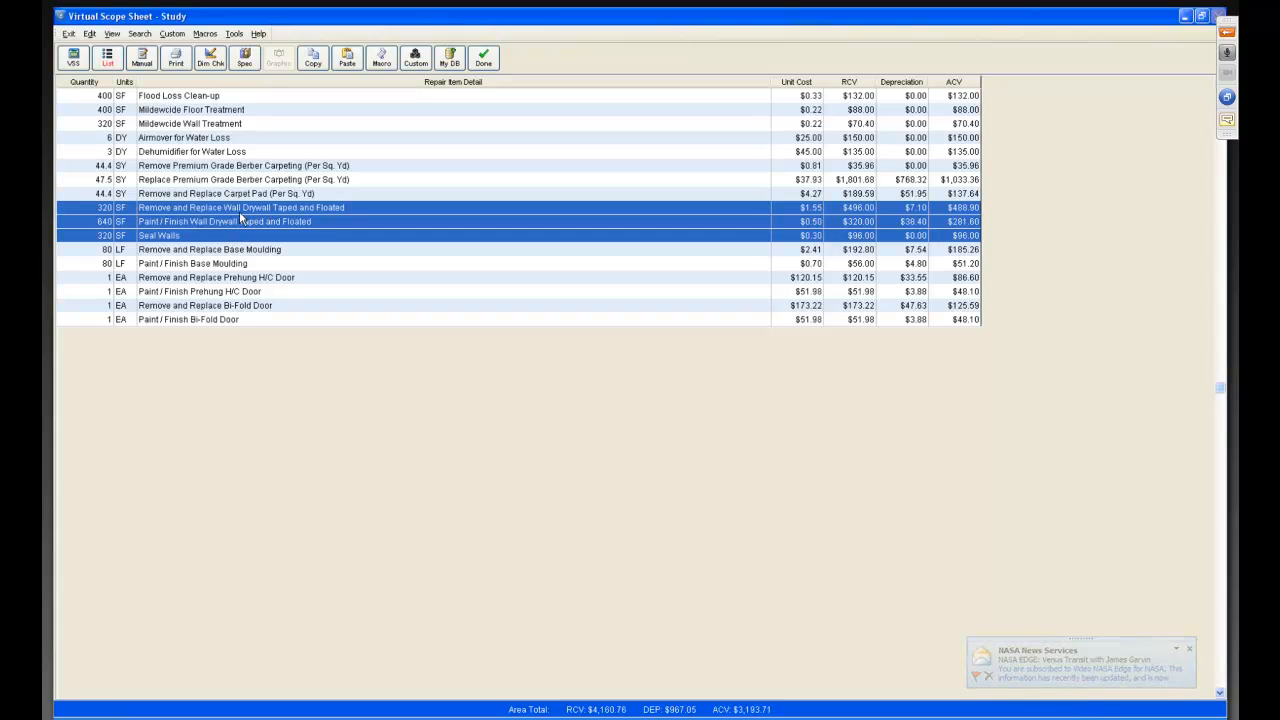
click(206, 34)
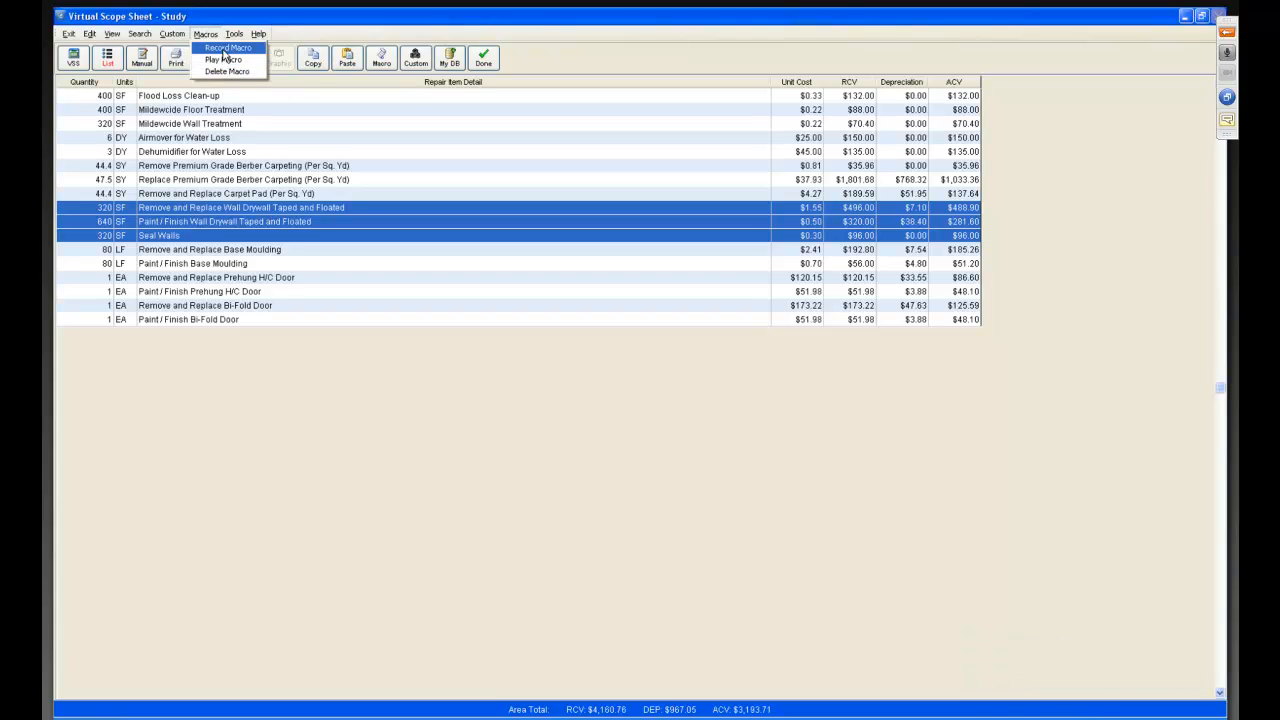
click(225, 49)
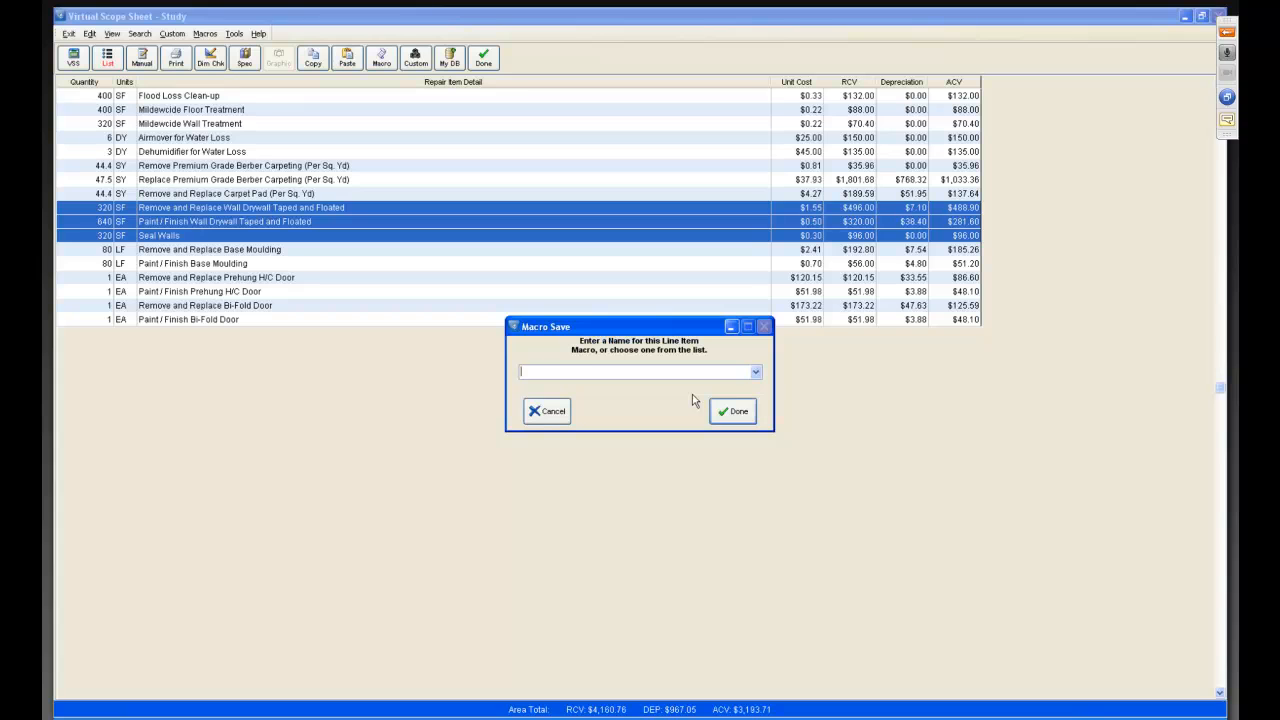
text(R/R Dry)
key(End)
text(seal)
key(BackSpace)
key(BackSpace)
key(BackSpace)
key(BackSpace)
text(Seal)
click(731, 412)
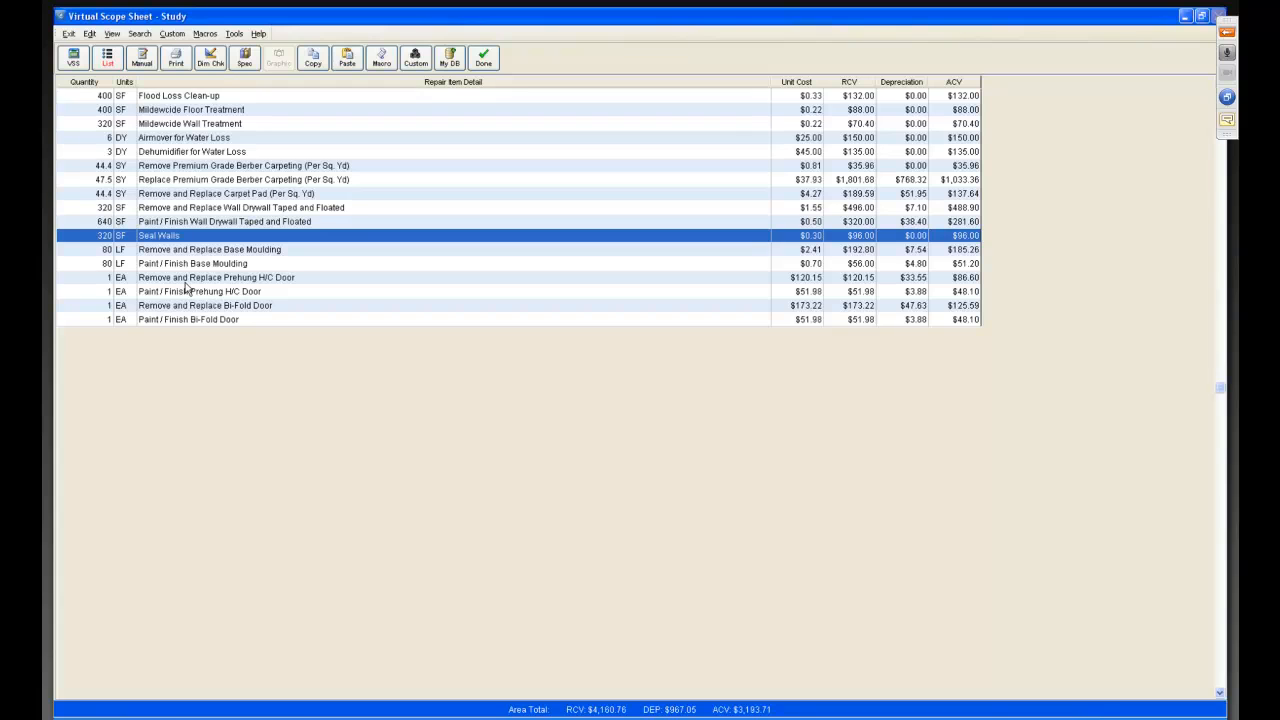
Record the prehung hollow-core door replacement and painting items as a macro named "R/R Prehung HC Door w Paint".
click(184, 282)
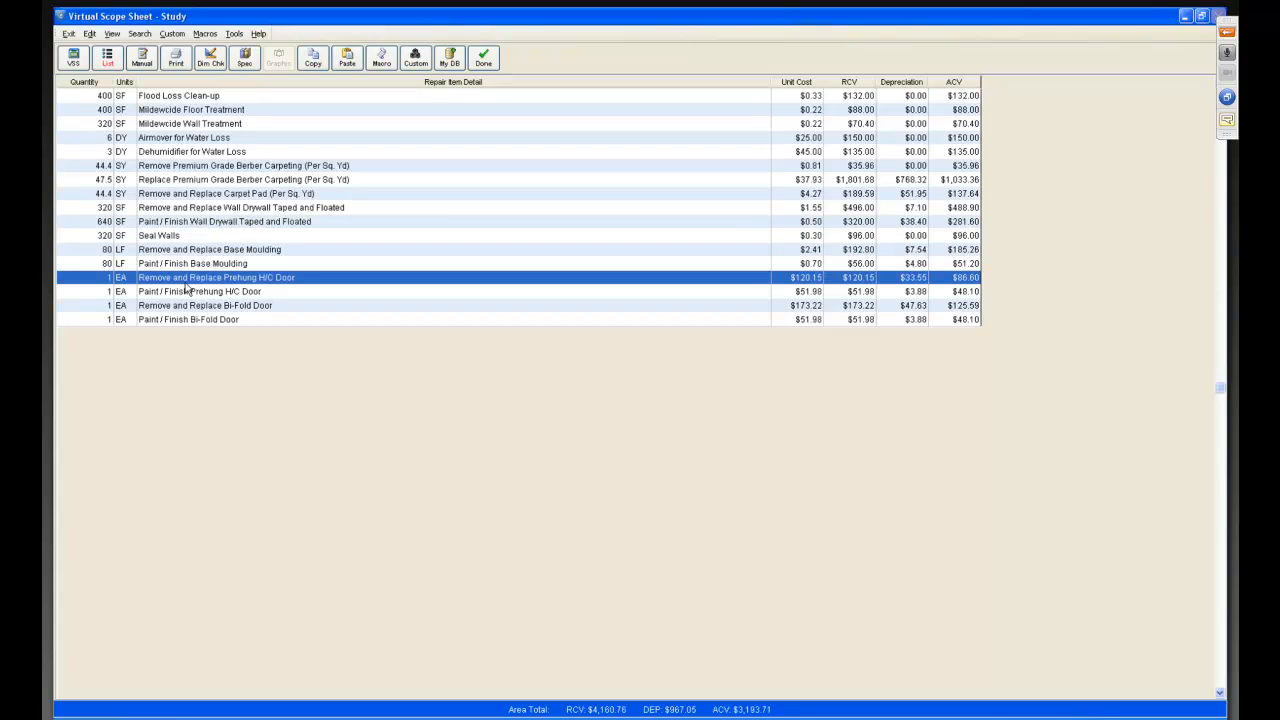
shift+click(192, 293)
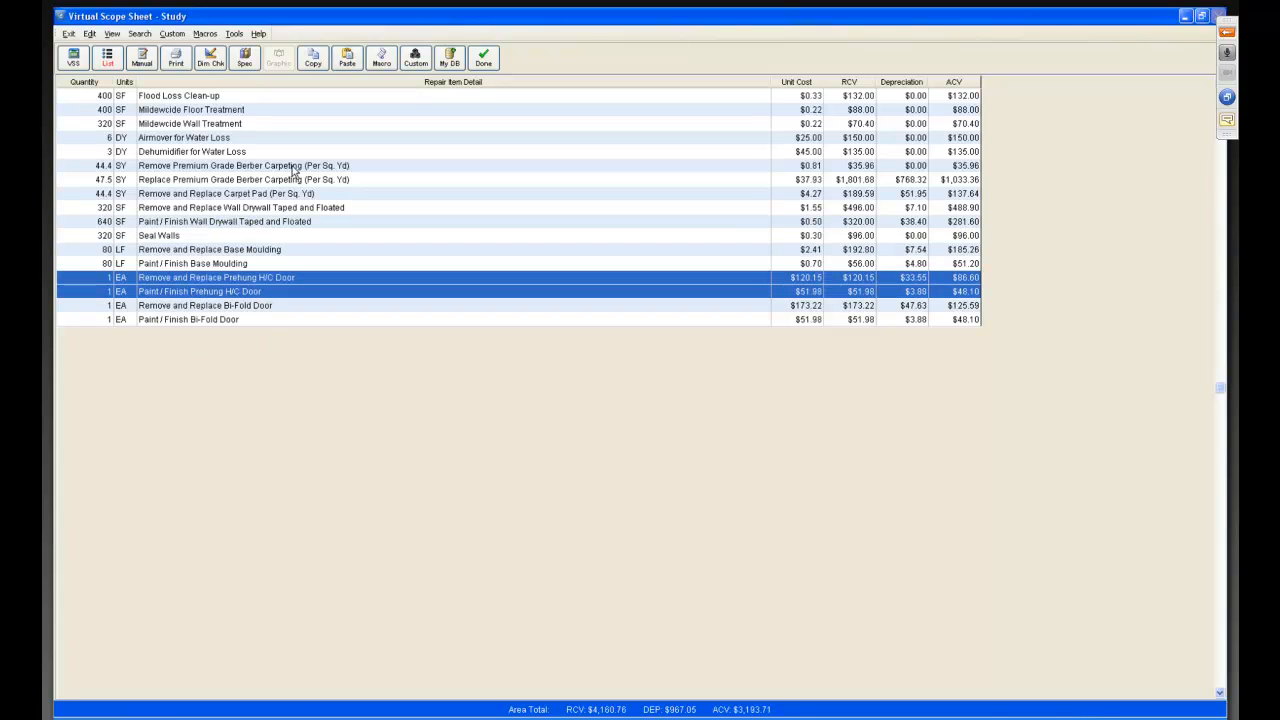
click(205, 34)
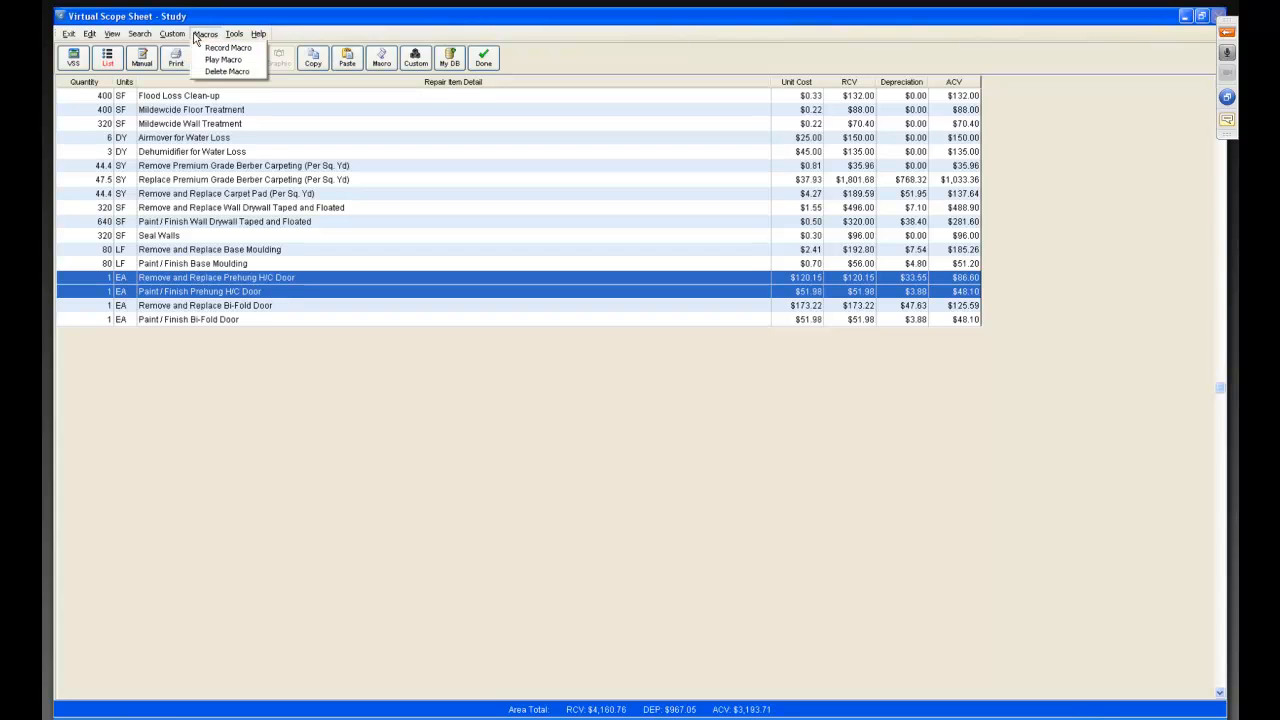
click(218, 48)
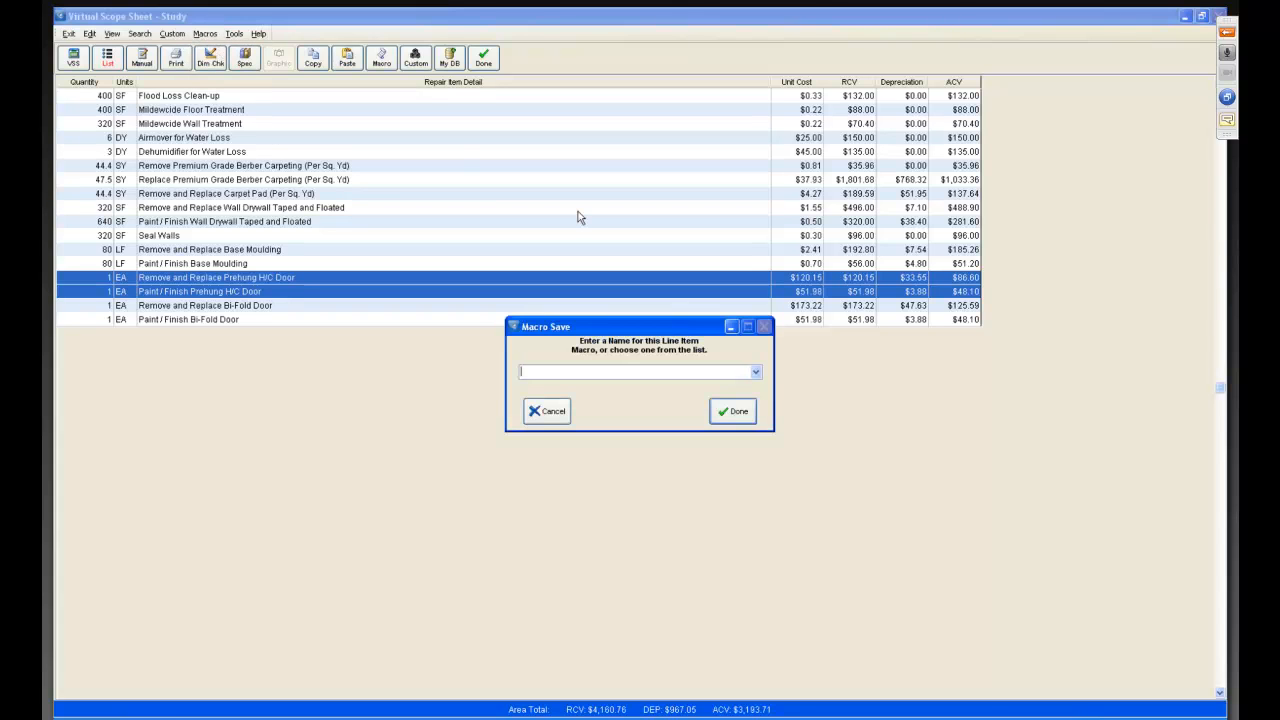
text(R/R Pre)
key(End)
text(w Paint)
click(730, 413)
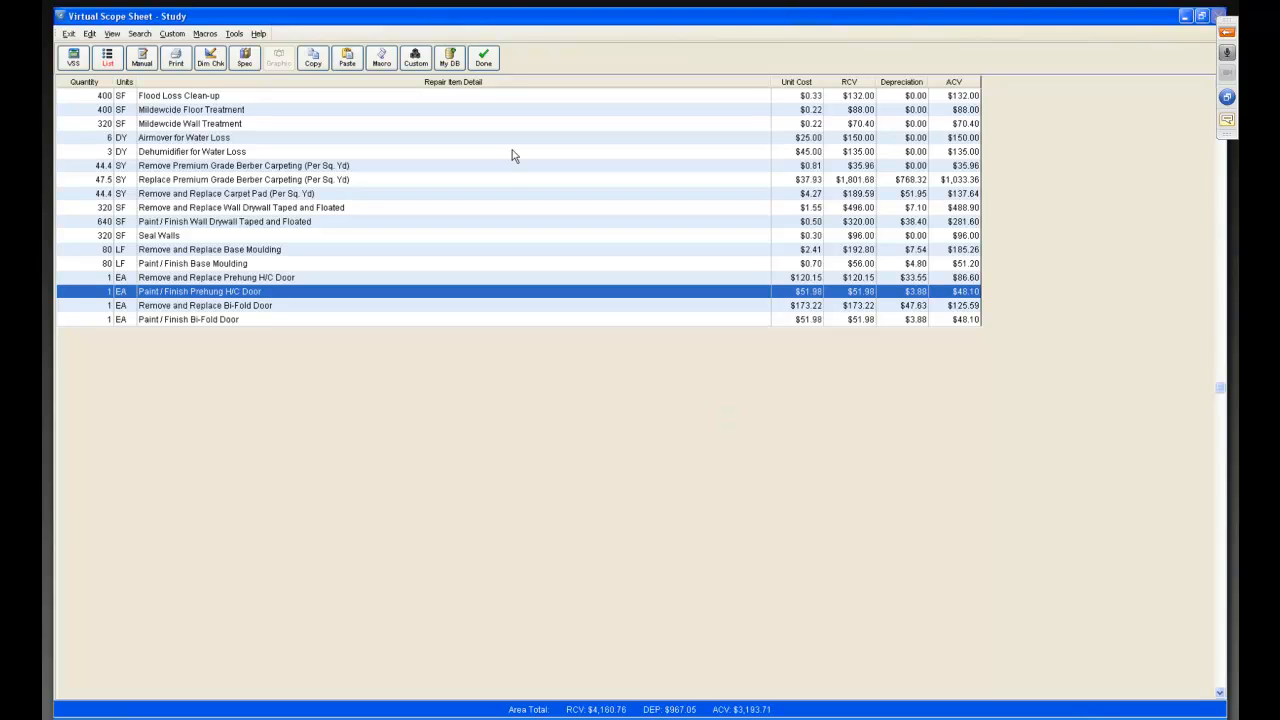
Leave the Study's scope sheet and add a new area named "Living Room 2".
click(486, 60)
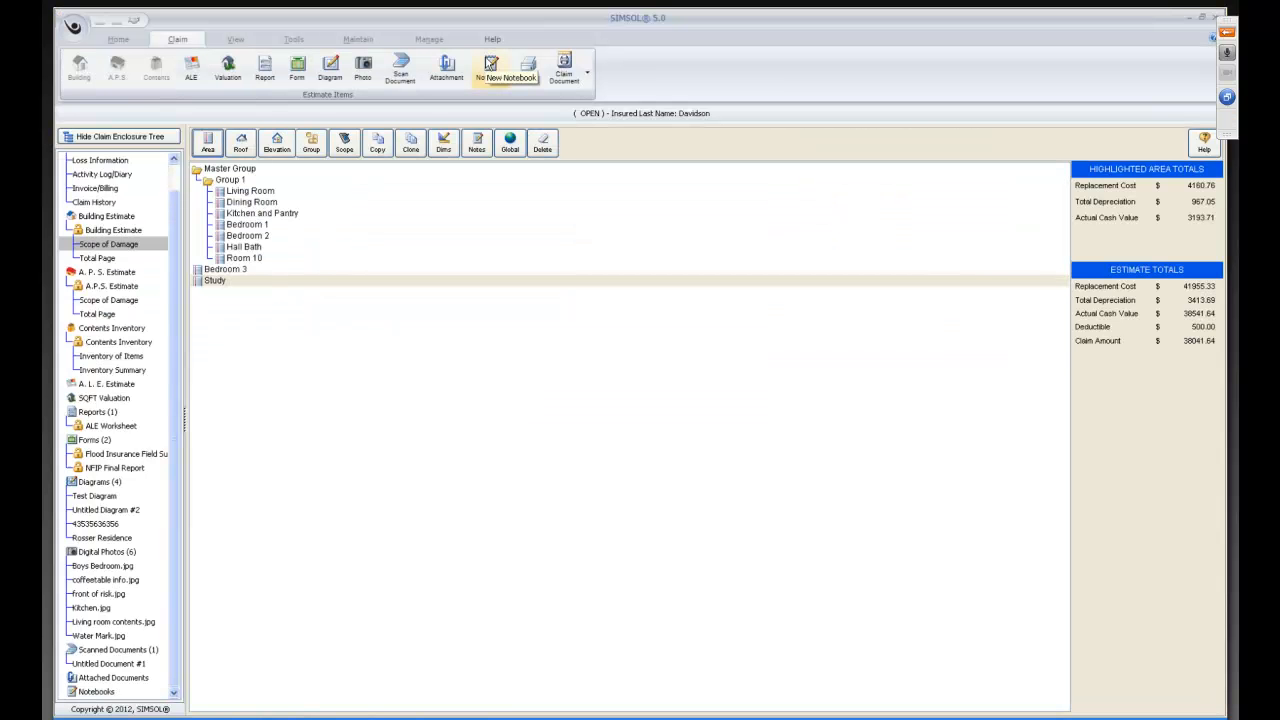
click(208, 143)
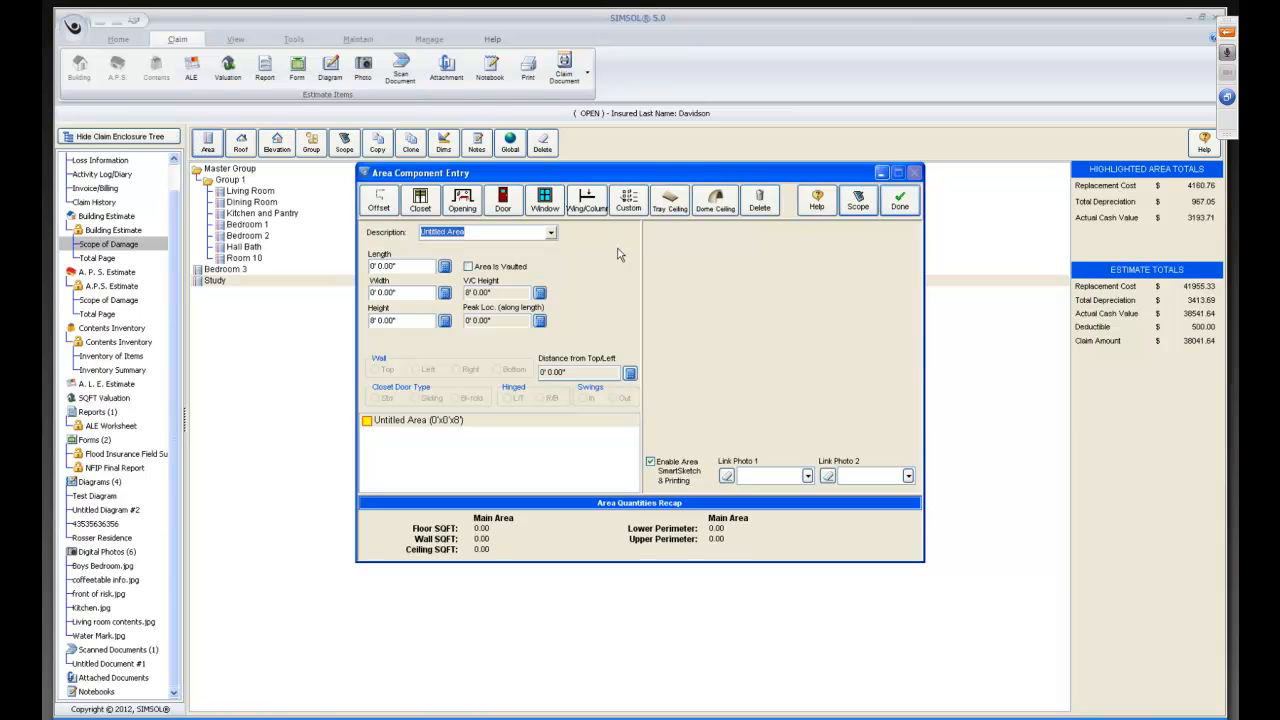
click(520, 232)
key(BackSpace)
key(BackSpace)
key(BackSpace)
key(BackSpace)
key(BackSpace)
key(BackSpace)
key(BackSpace)
key(BackSpace)
key(BackSpace)
key(BackSpace)
key(BackSpace)
key(BackSpace)
key(BackSpace)
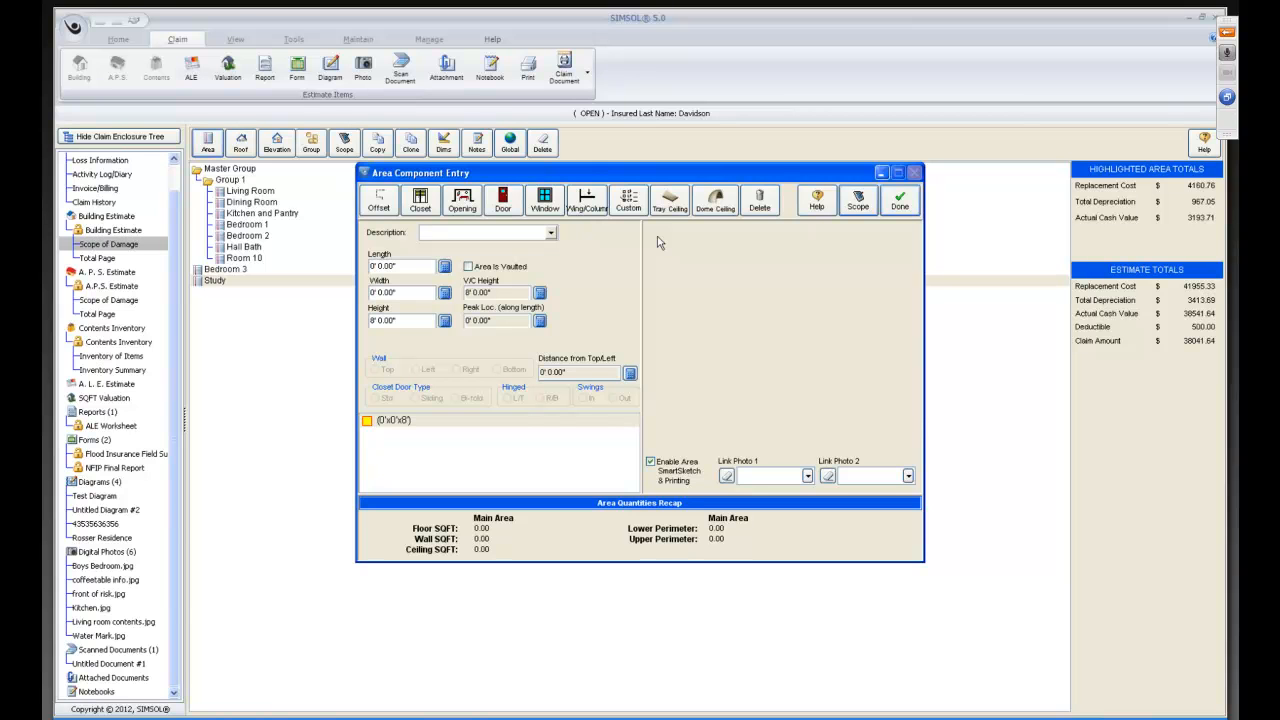
text(Living Room 2)
key(Tab)
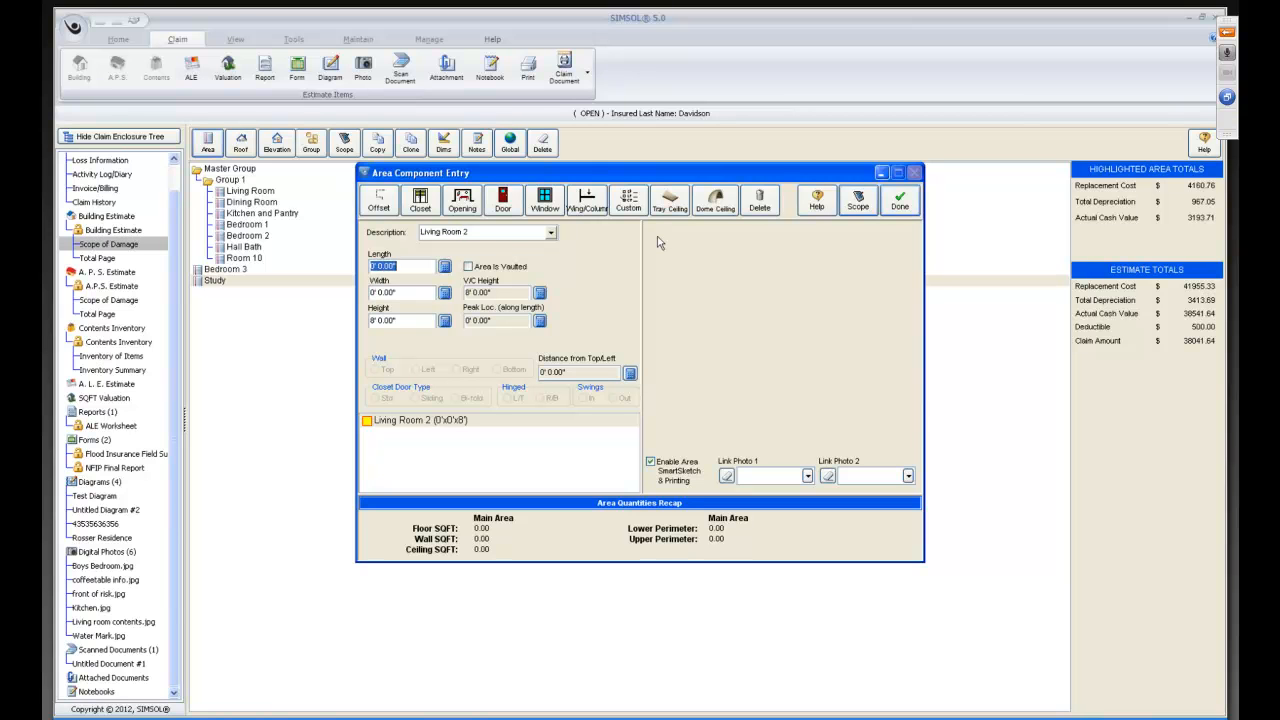
Set Living Room 2's length and width to 20 ft and open its scope sheet in list view.
text(20)
key(Tab)
text(20)
key(Tab)
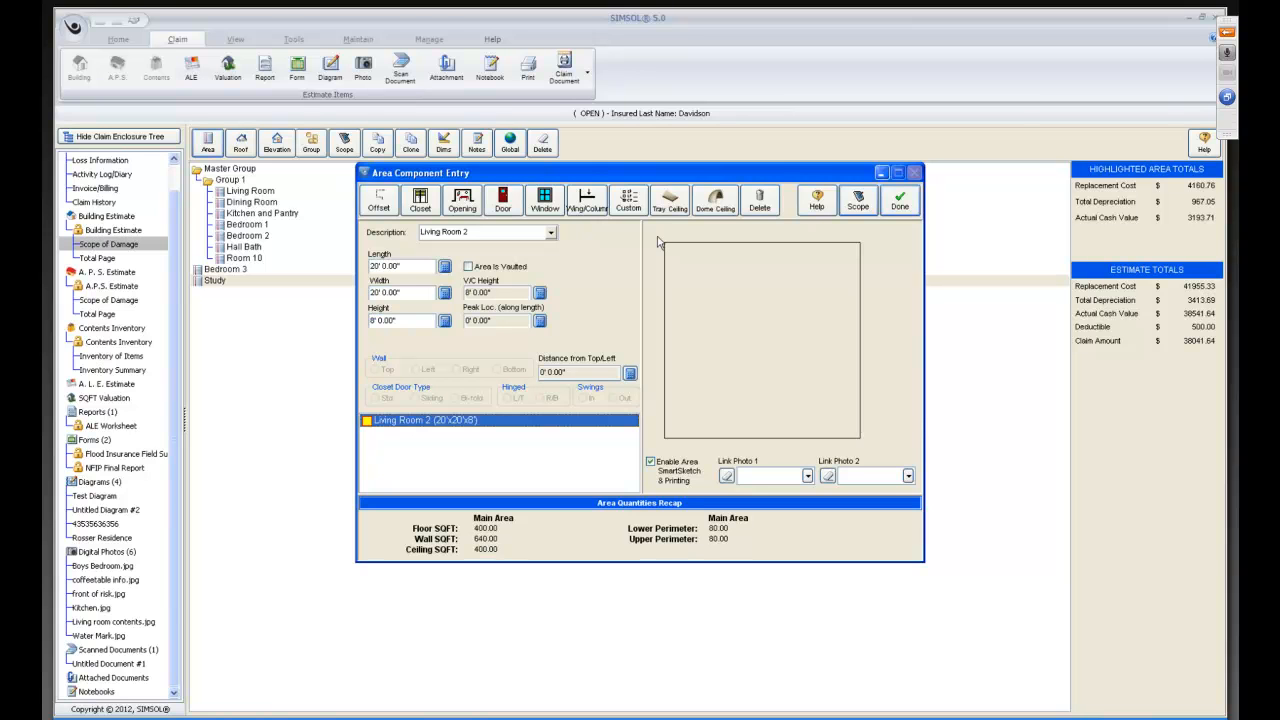
click(857, 201)
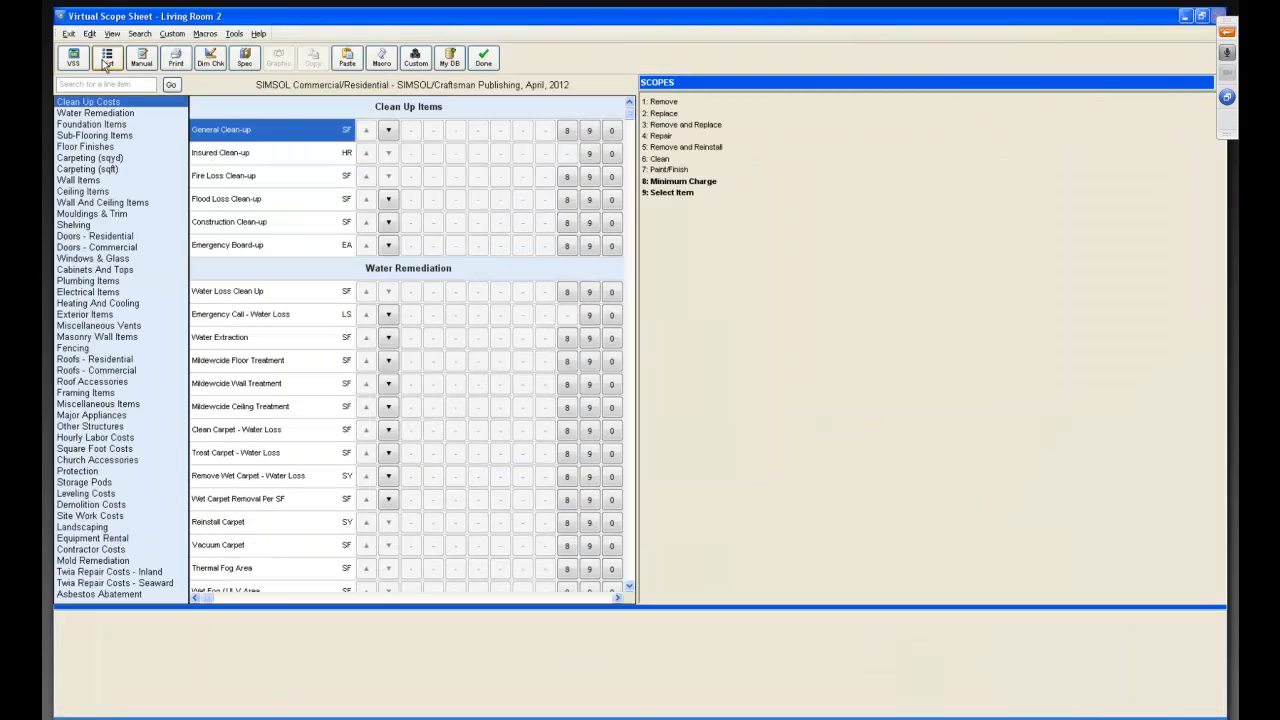
click(106, 60)
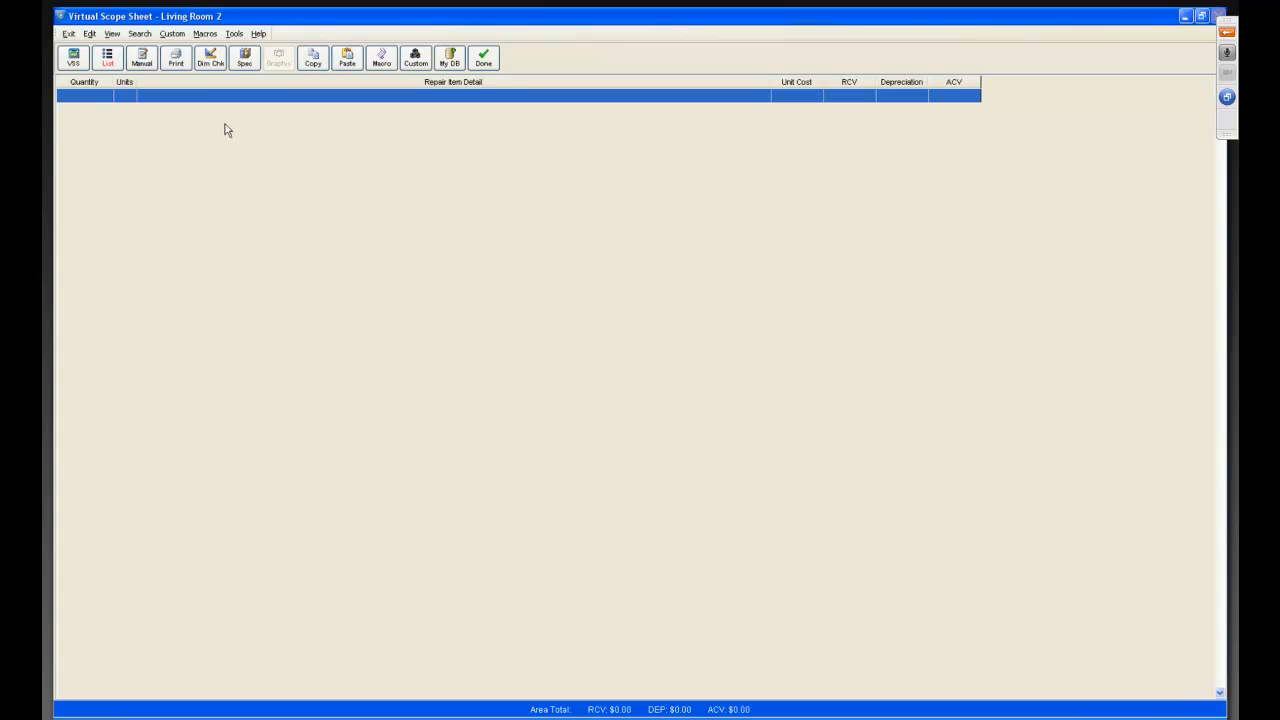
Apply the "Flood Cleanup w air" macro to Living Room 2 using the original area's values, with 3 dehumidifier days.
click(207, 35)
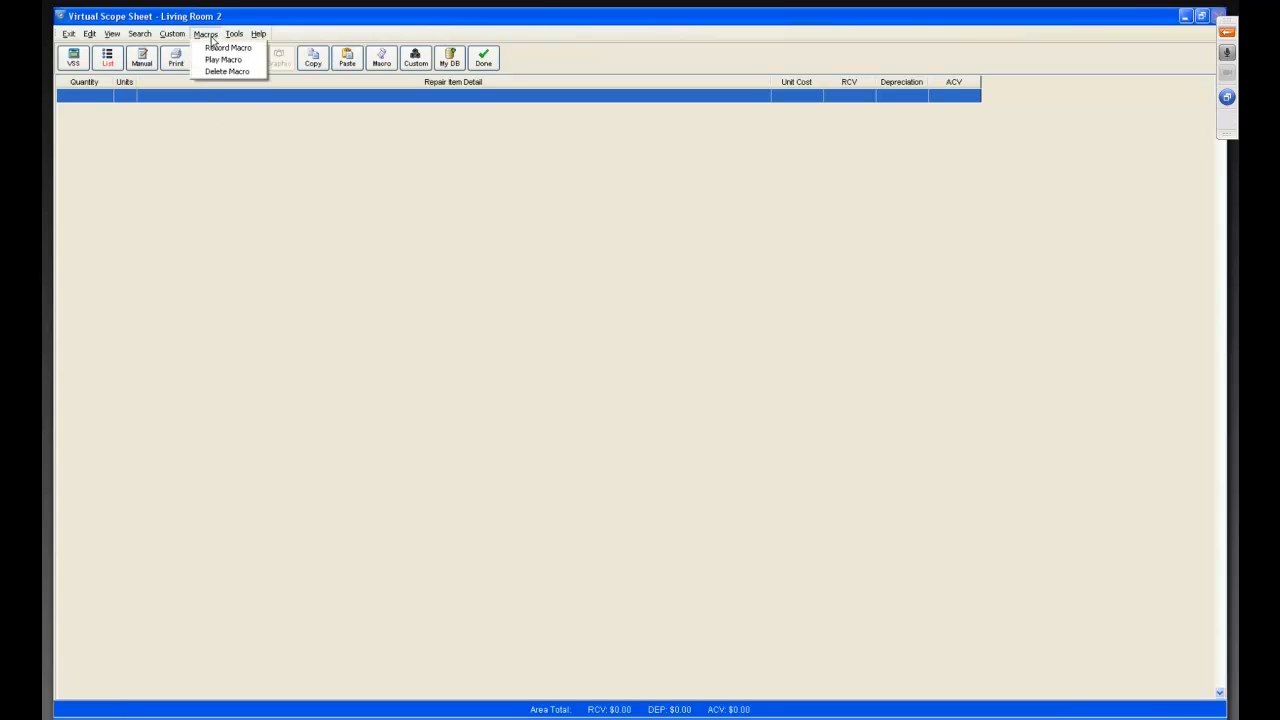
click(214, 60)
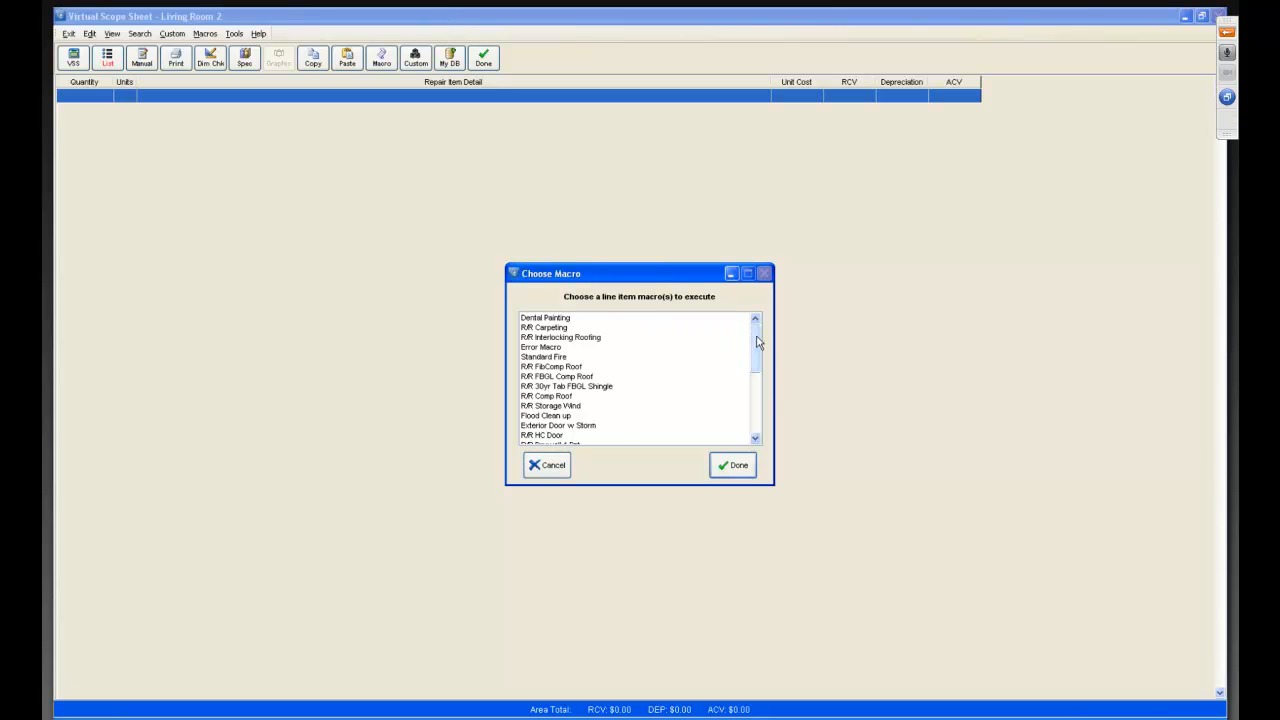
drag(755, 343, 757, 410)
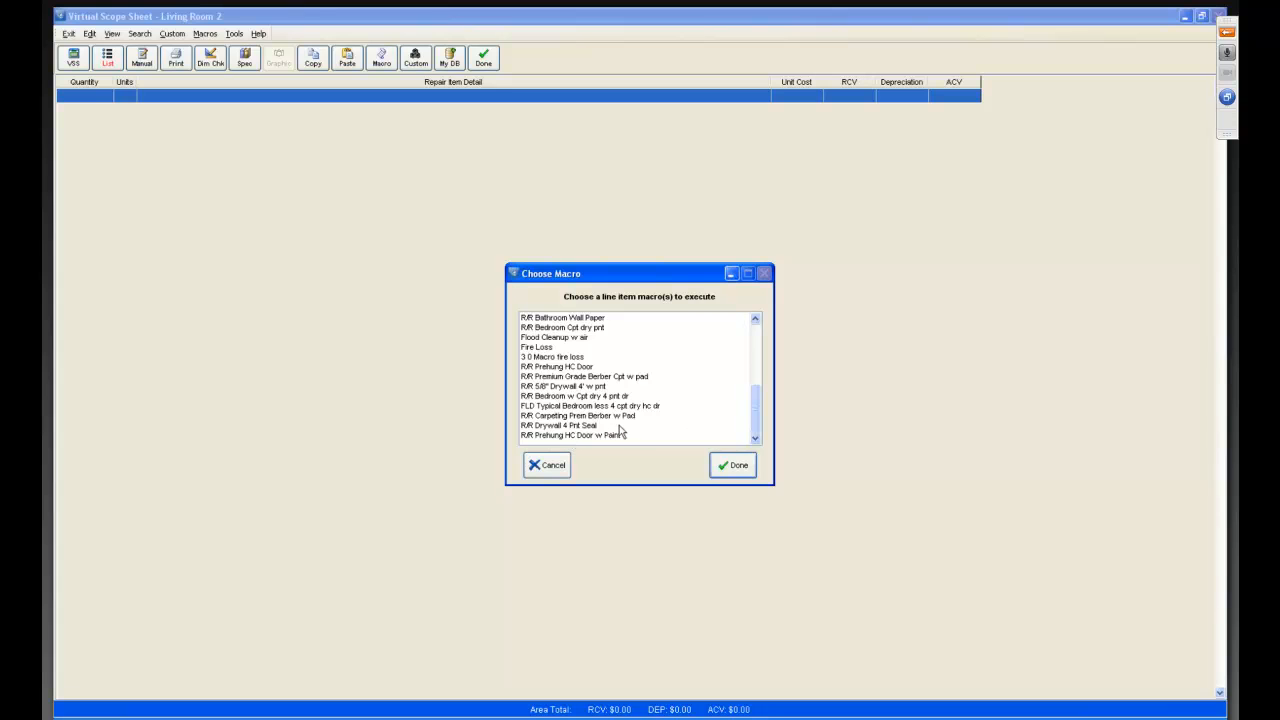
click(748, 465)
click(759, 439)
click(755, 439)
click(755, 439)
click(755, 439)
click(755, 439)
click(757, 440)
click(757, 440)
click(757, 440)
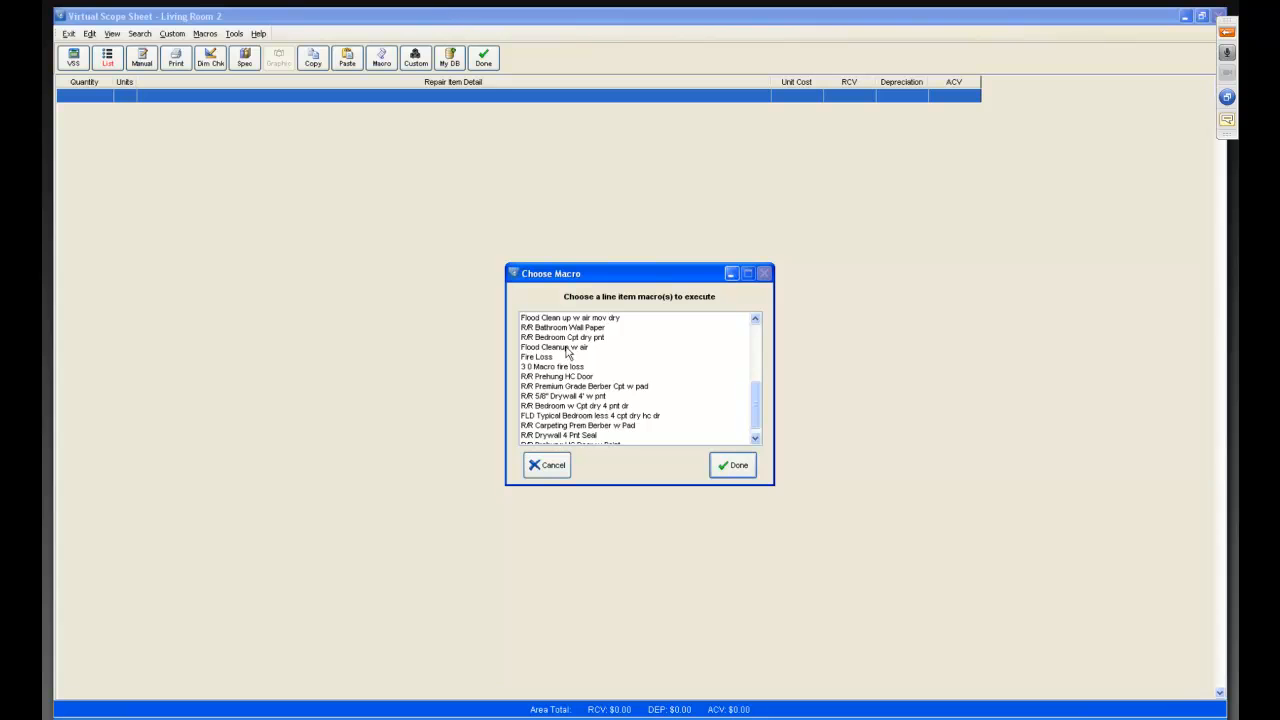
click(568, 349)
click(733, 465)
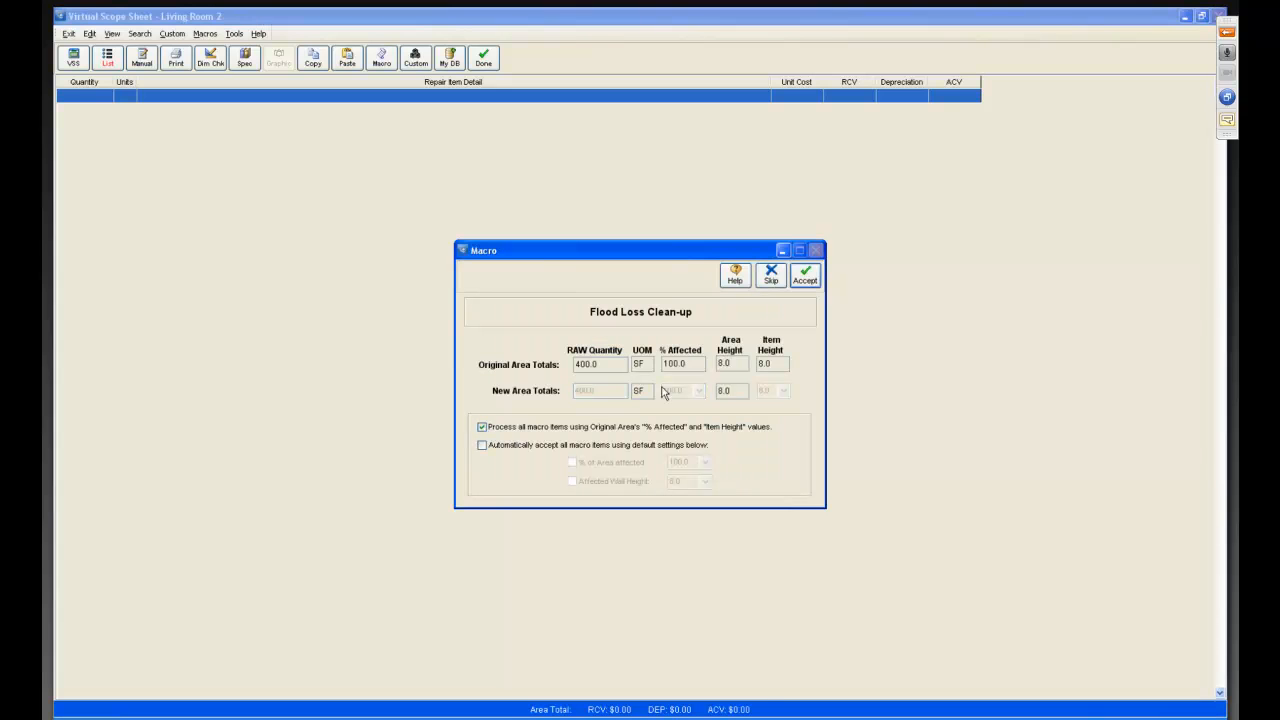
click(804, 276)
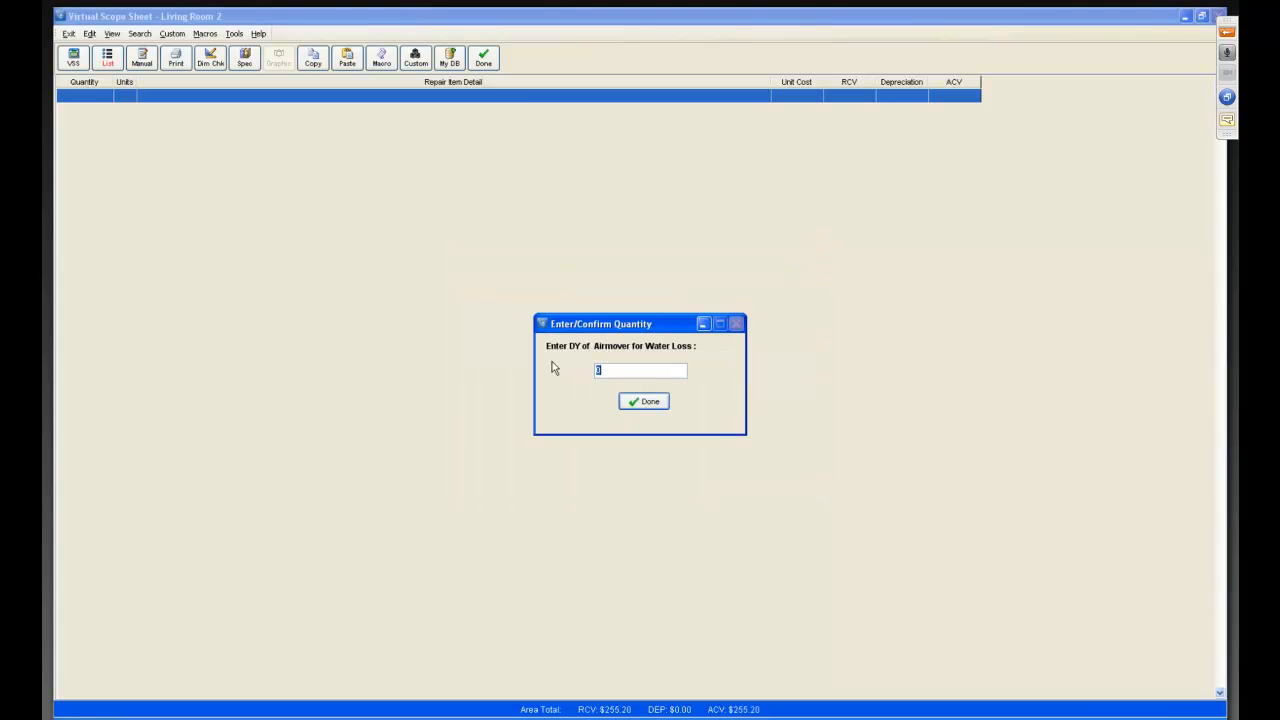
click(645, 401)
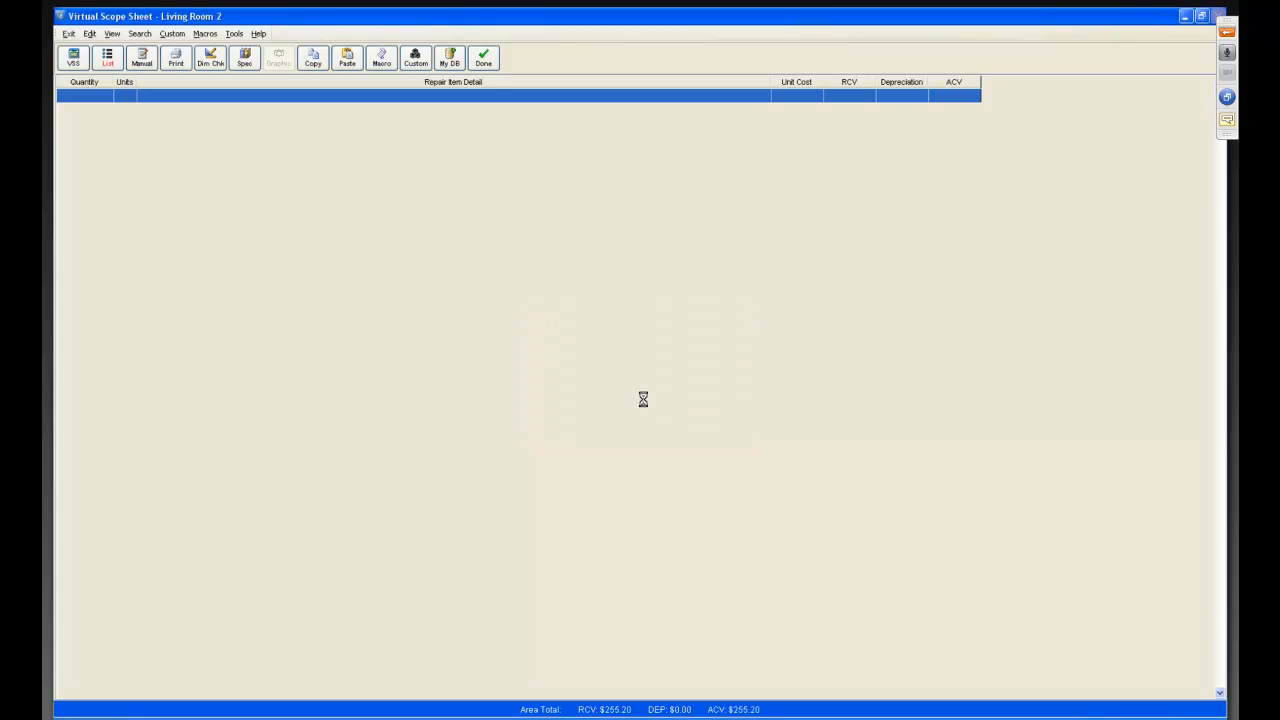
text(3)
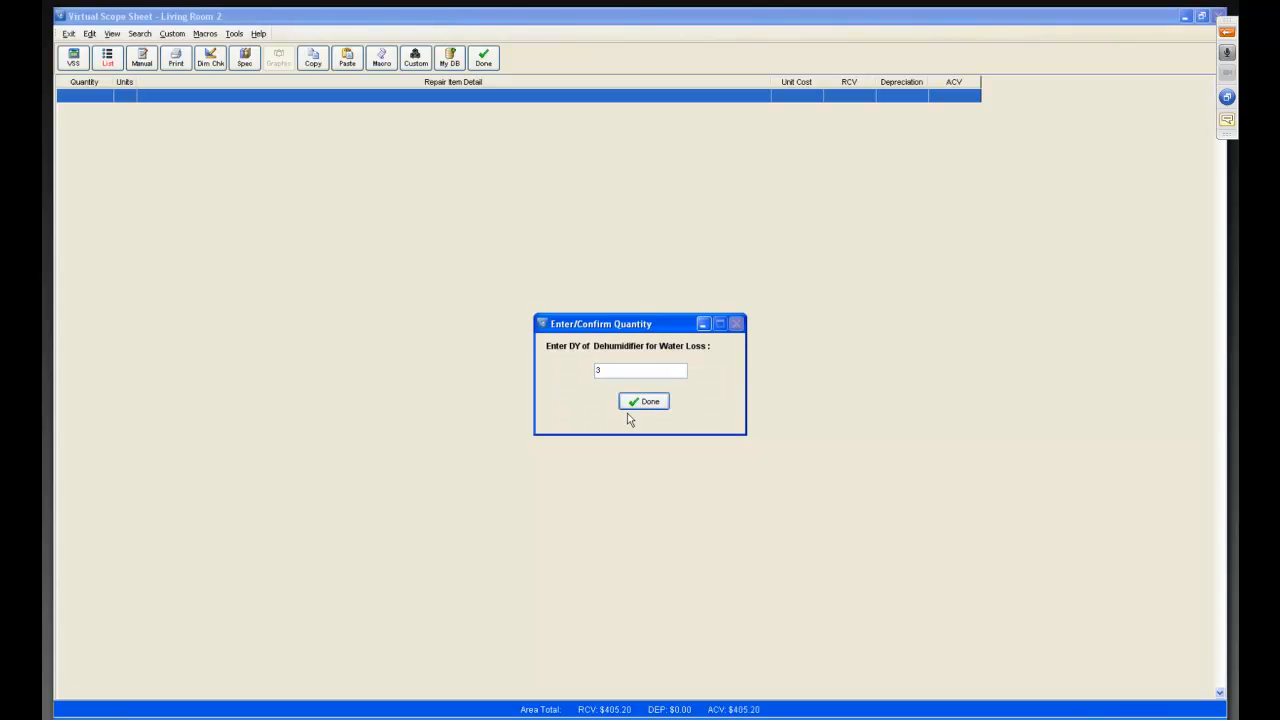
click(645, 401)
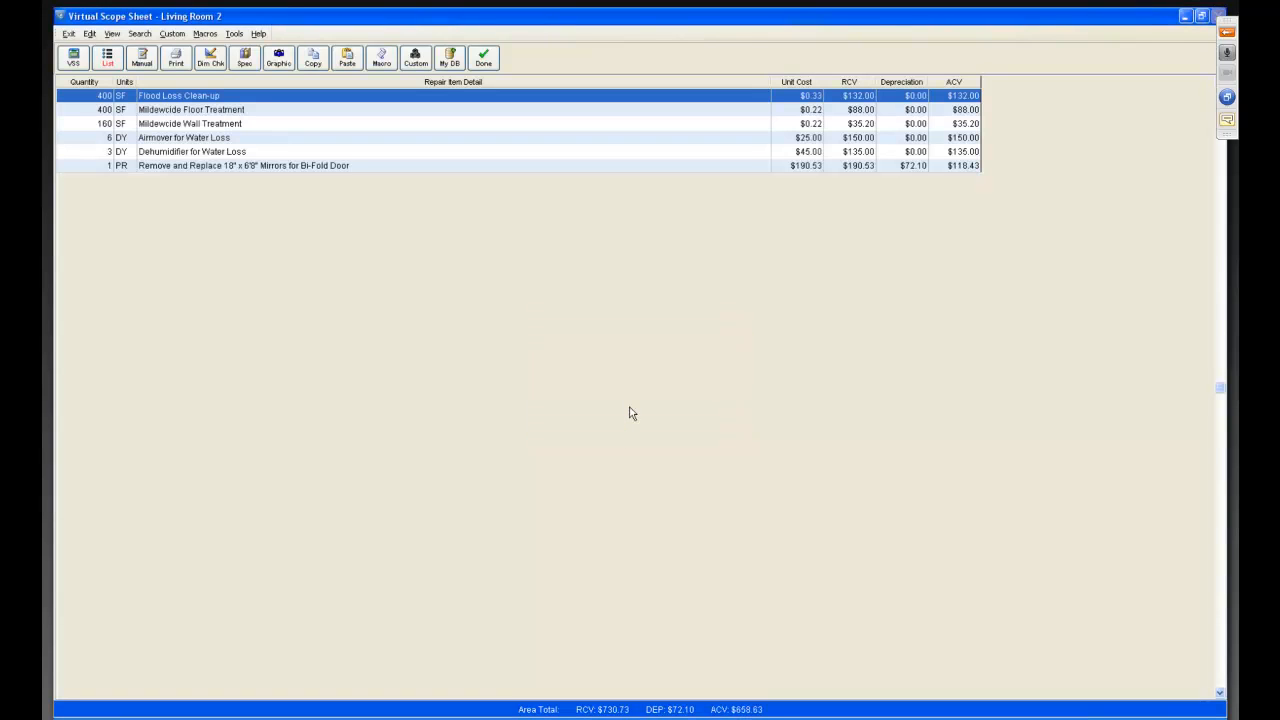
Delete the bi-fold door mirror replacement item from Living Room 2's scope.
right_click(241, 167)
click(262, 187)
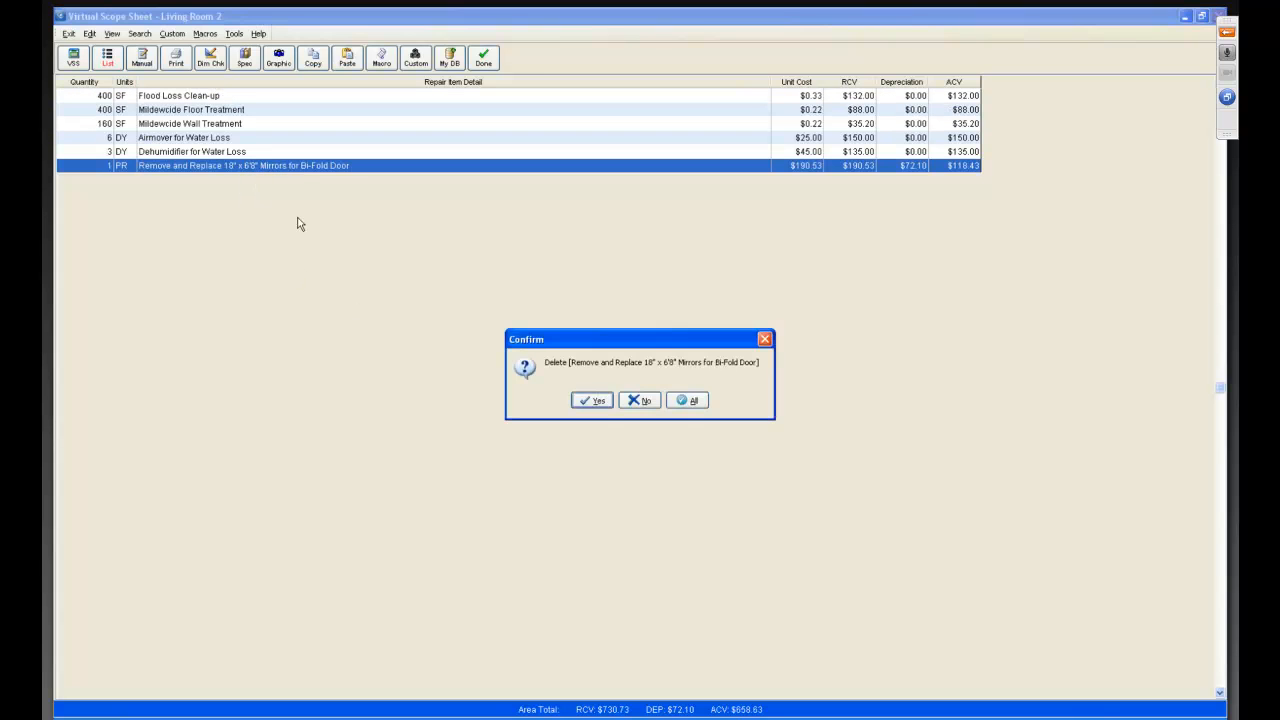
click(594, 401)
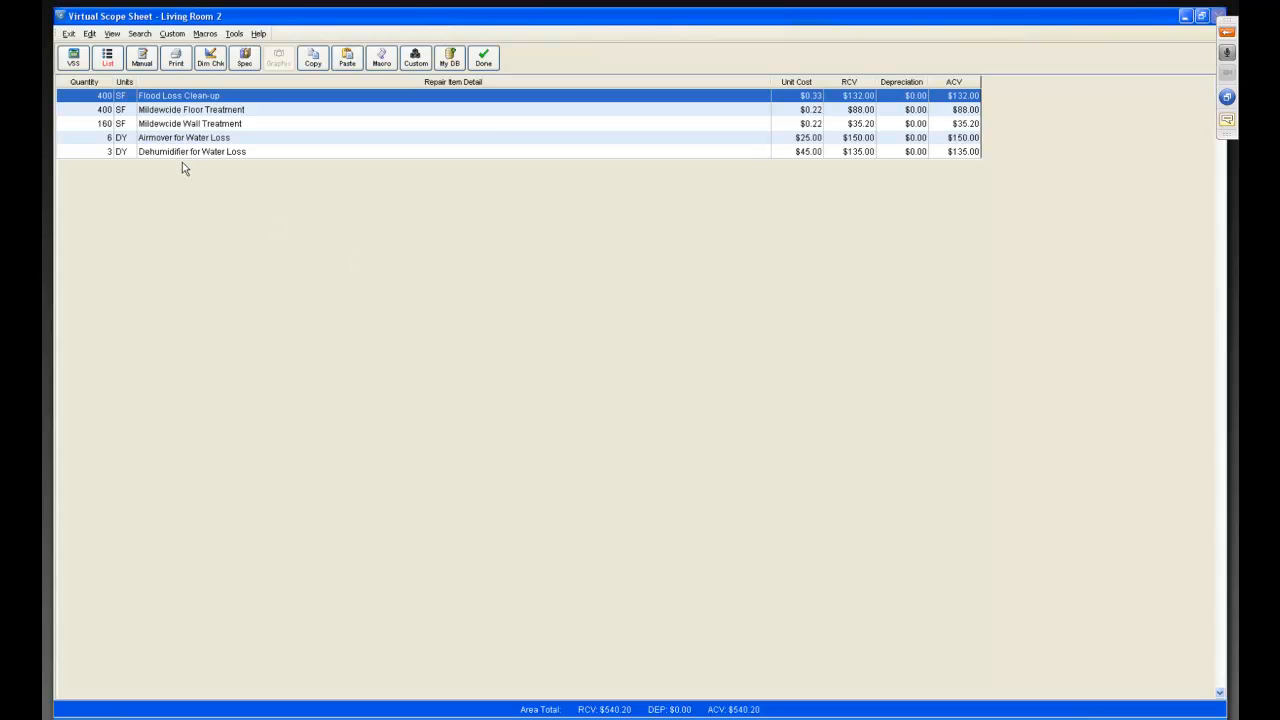
Apply the "R/R Carpeting Prem Berber w Pad" macro to Living Room 2 using the original area's values.
click(483, 60)
double_click(264, 292)
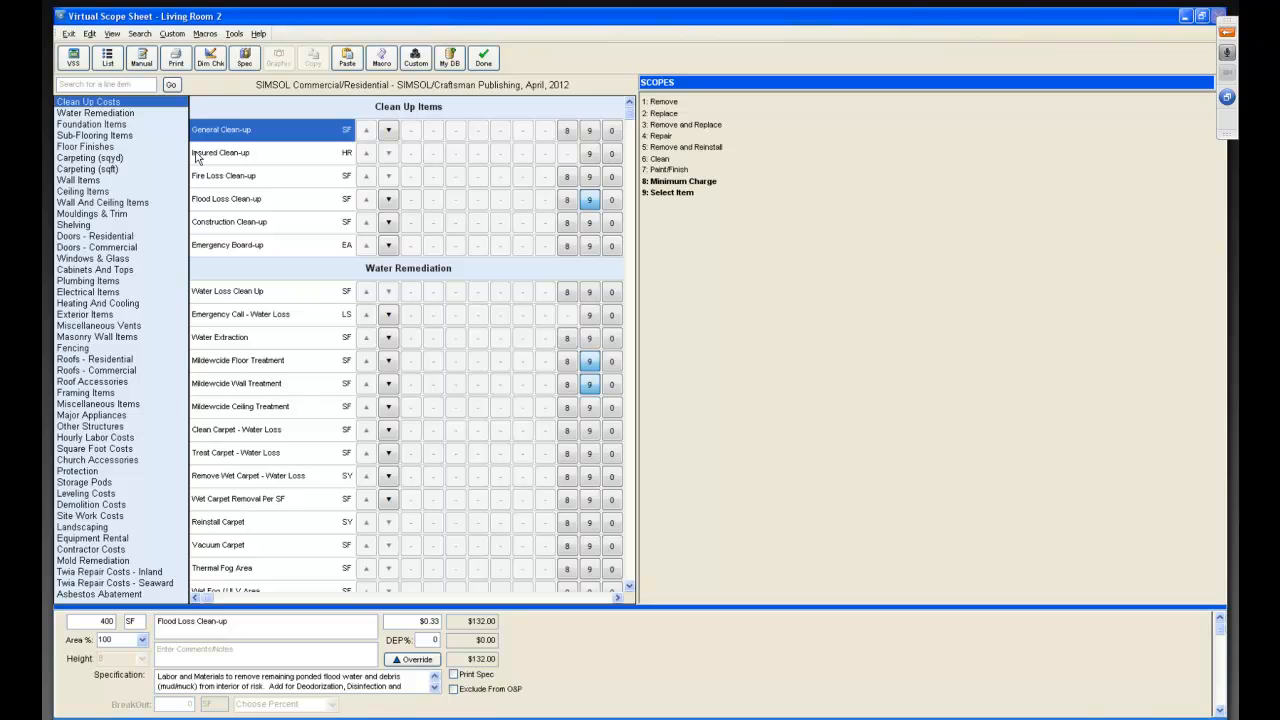
click(205, 34)
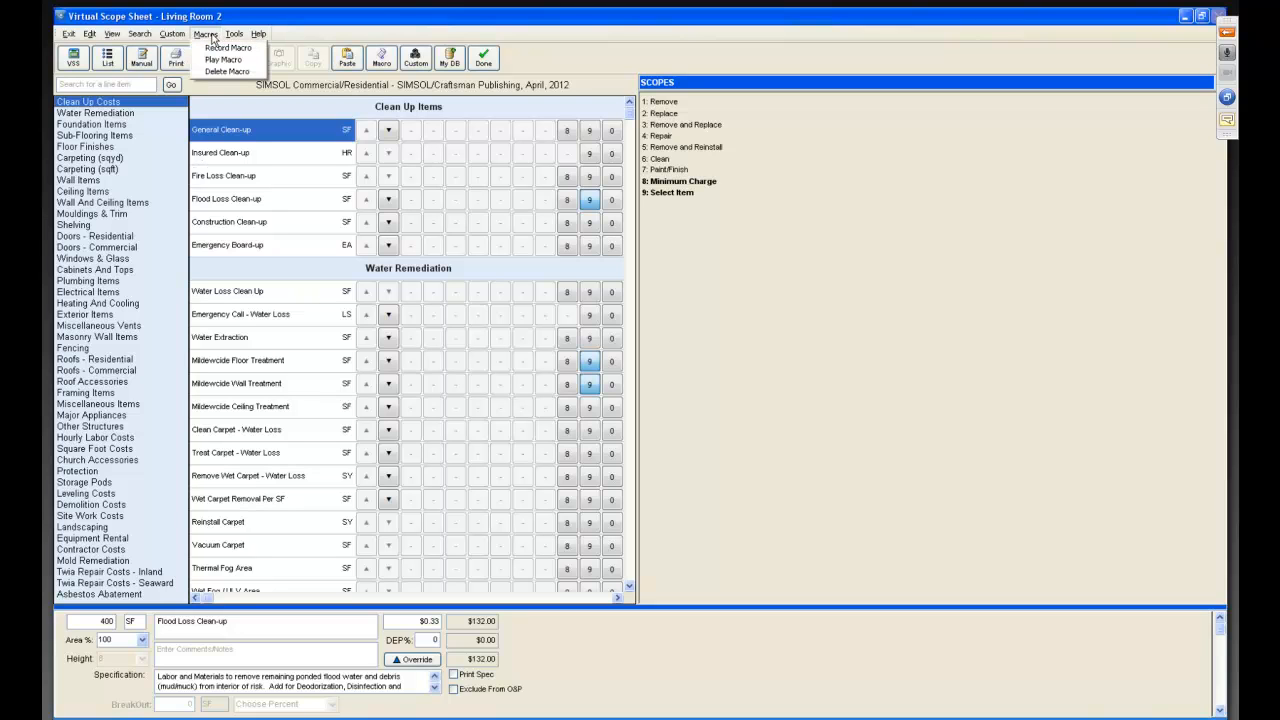
click(223, 59)
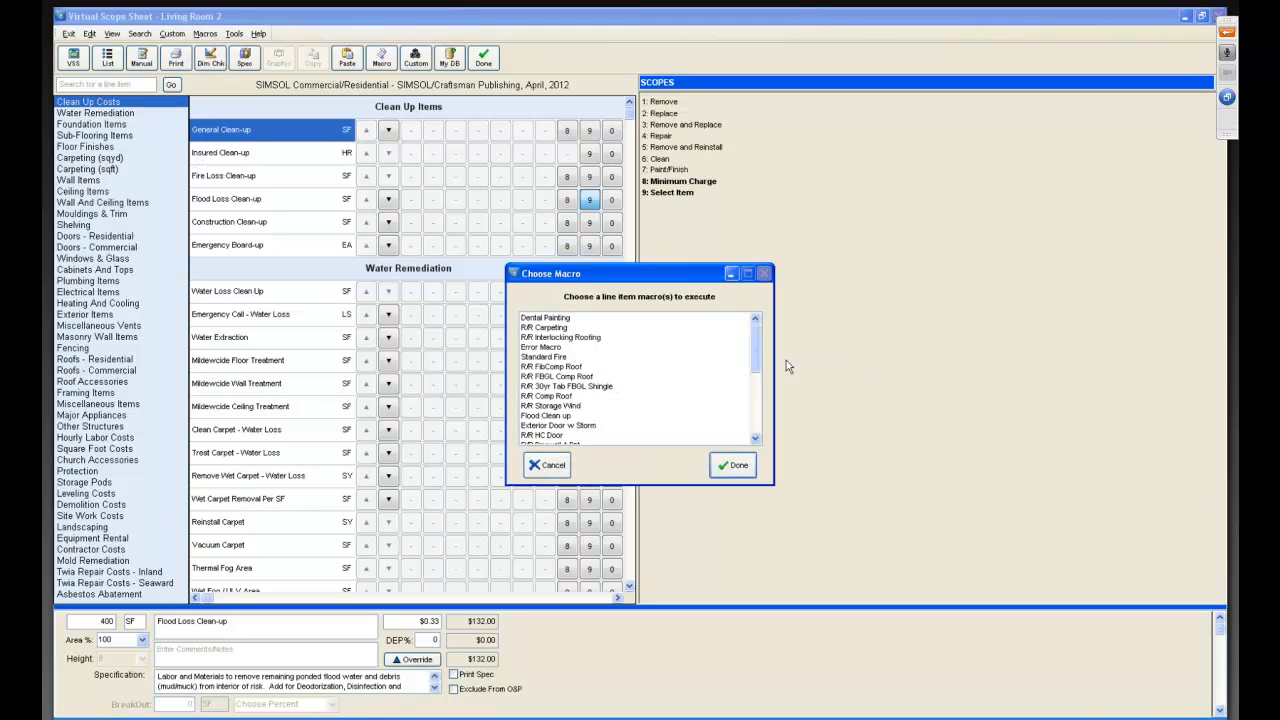
drag(758, 340, 758, 420)
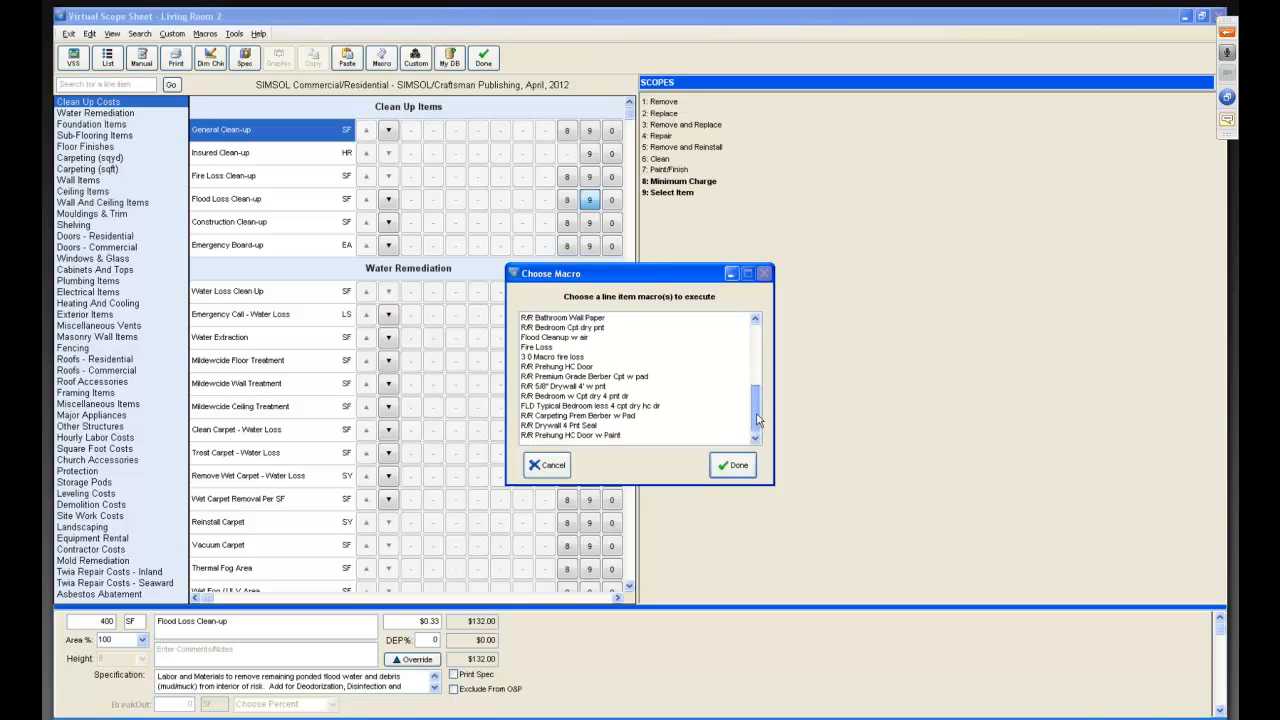
click(536, 418)
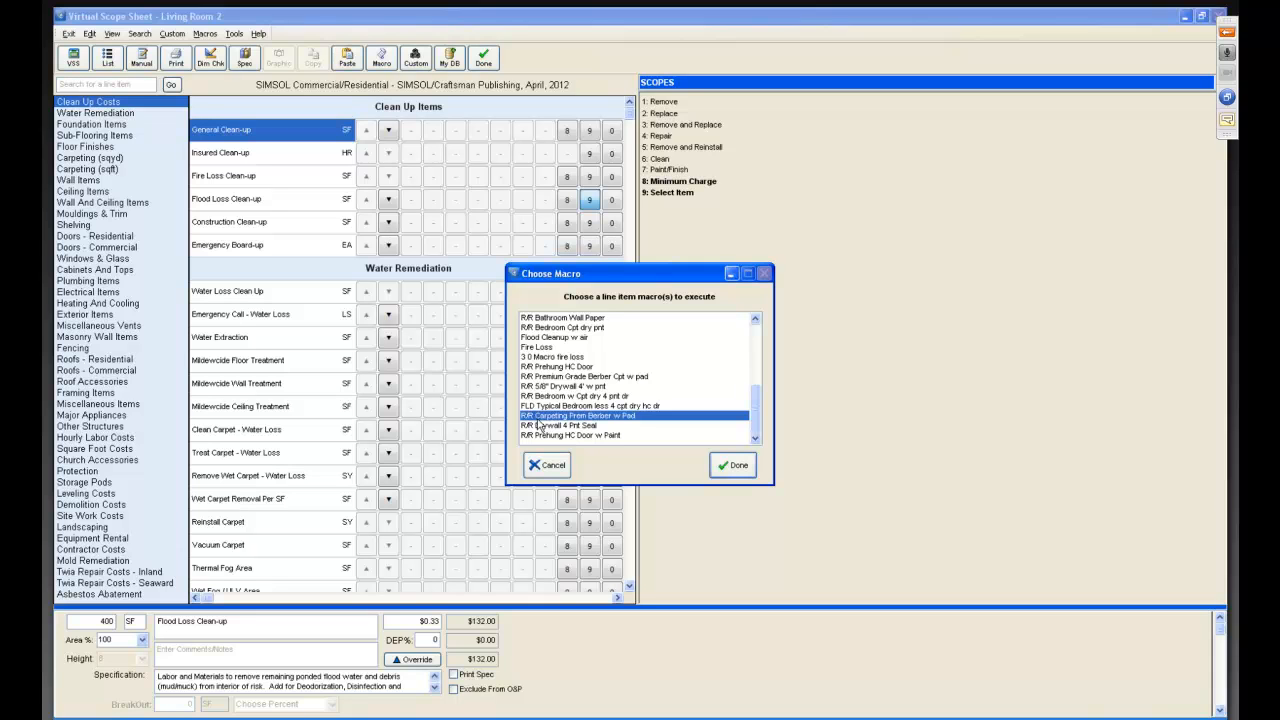
click(732, 466)
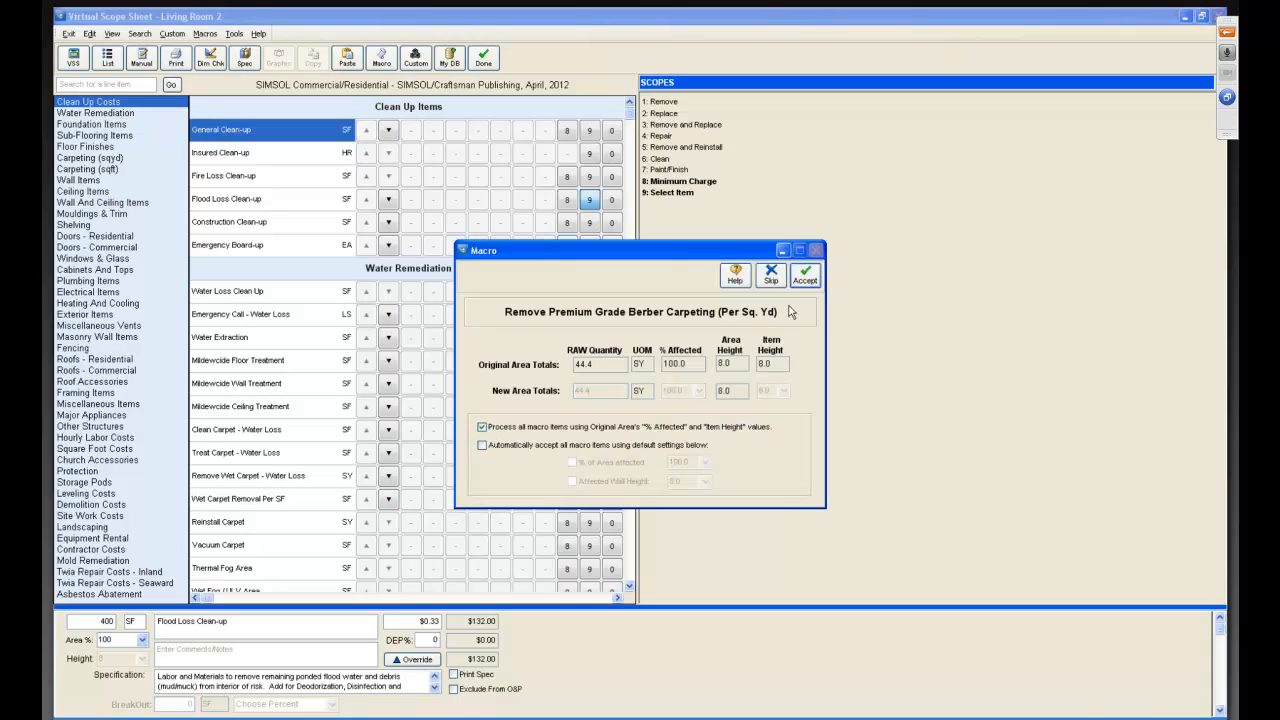
click(805, 276)
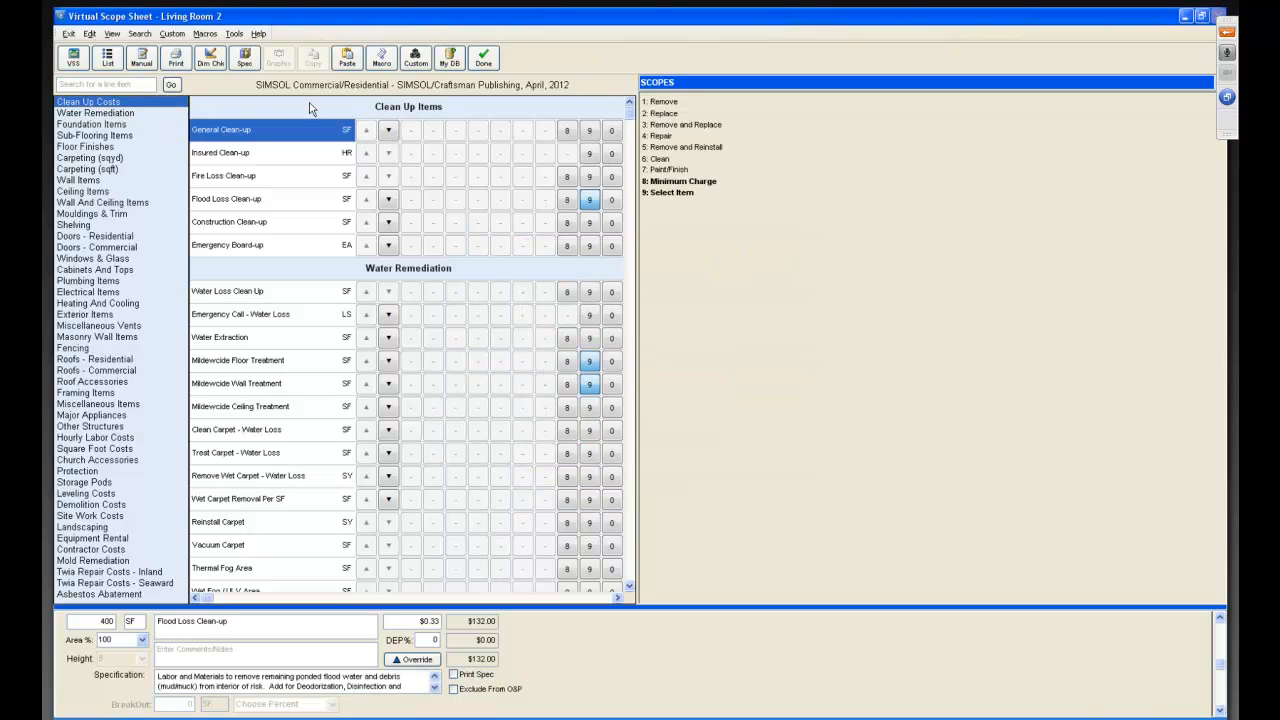
click(107, 57)
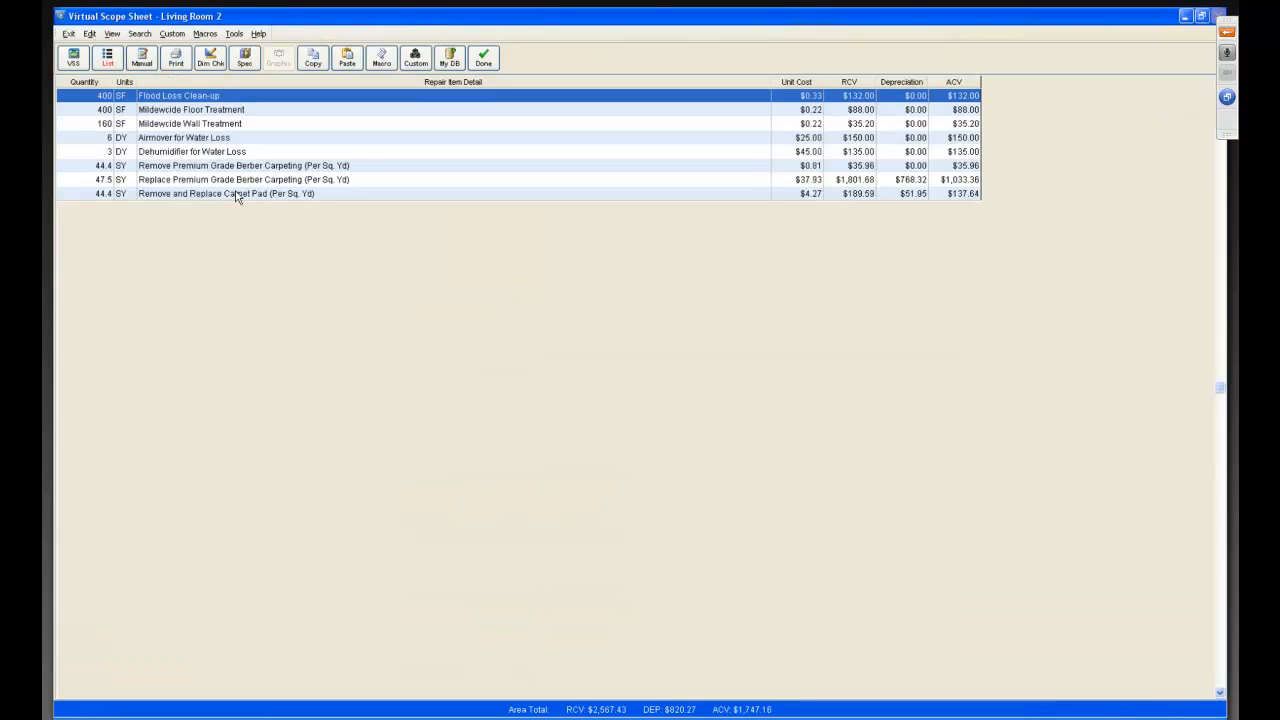
Apply the "R/R Drywall 4 Pnt Seal" macro to Living Room 2 using the original area's values.
click(205, 36)
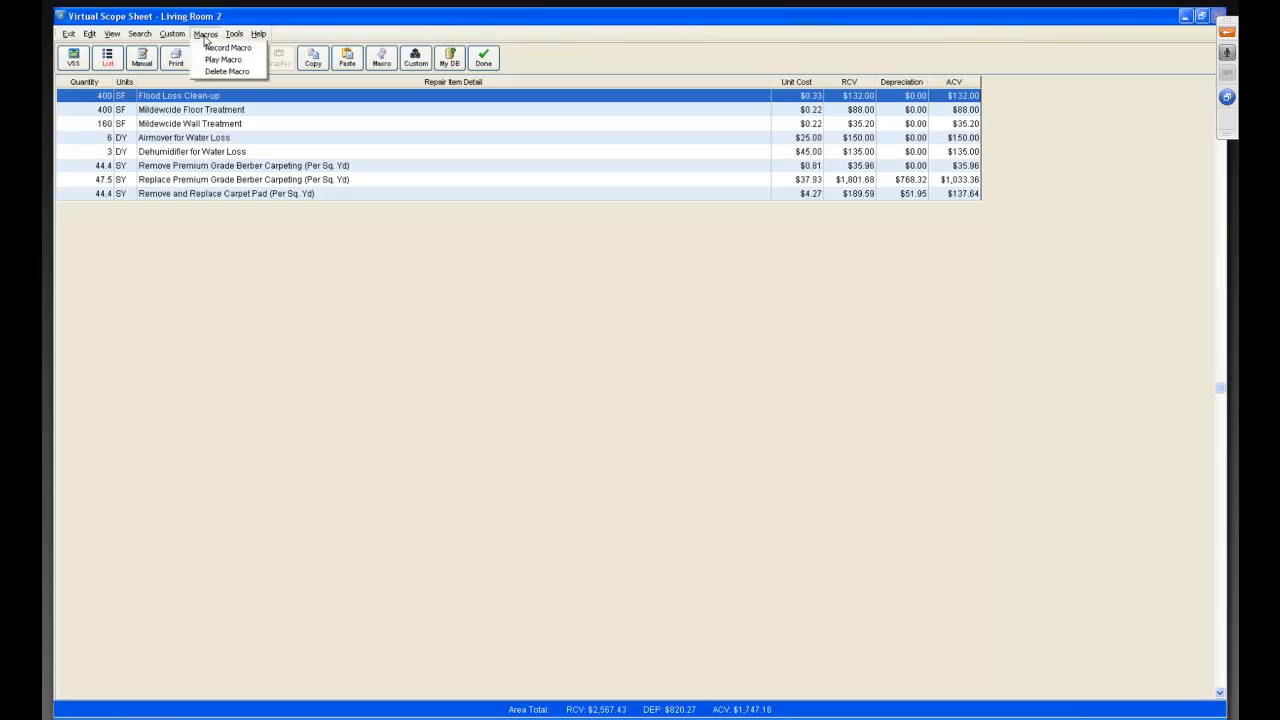
click(222, 59)
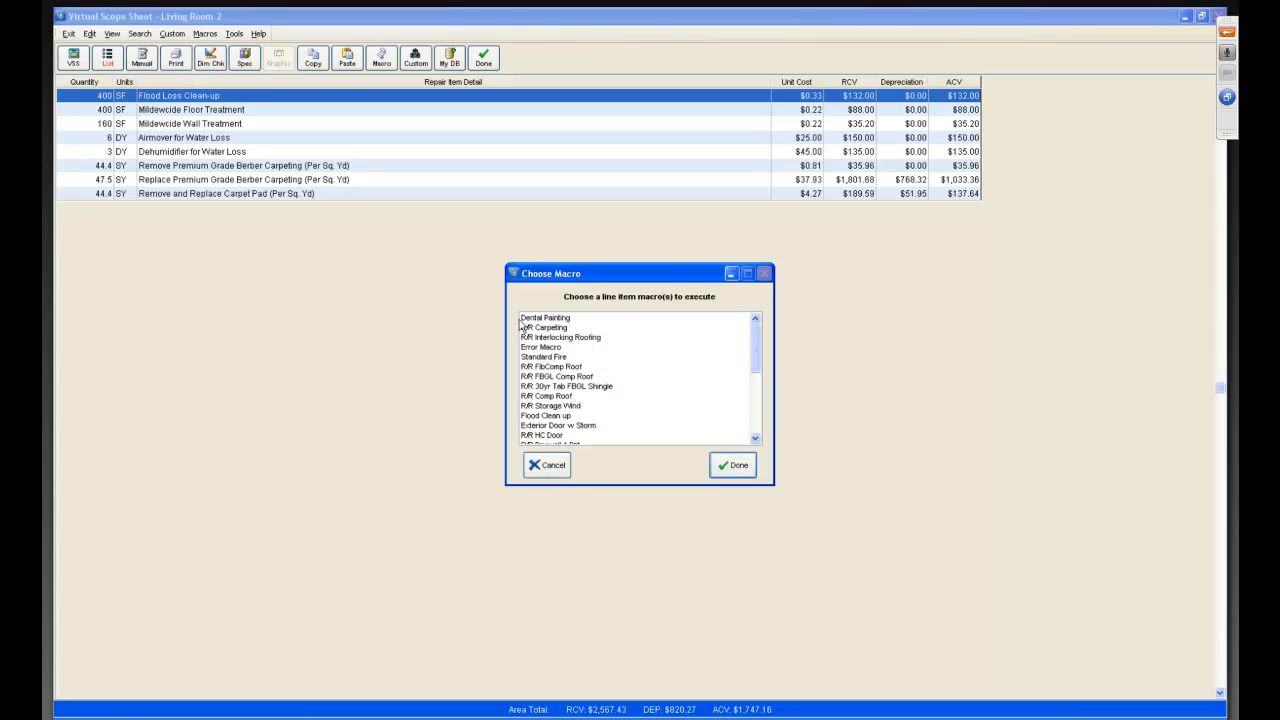
drag(755, 345, 755, 405)
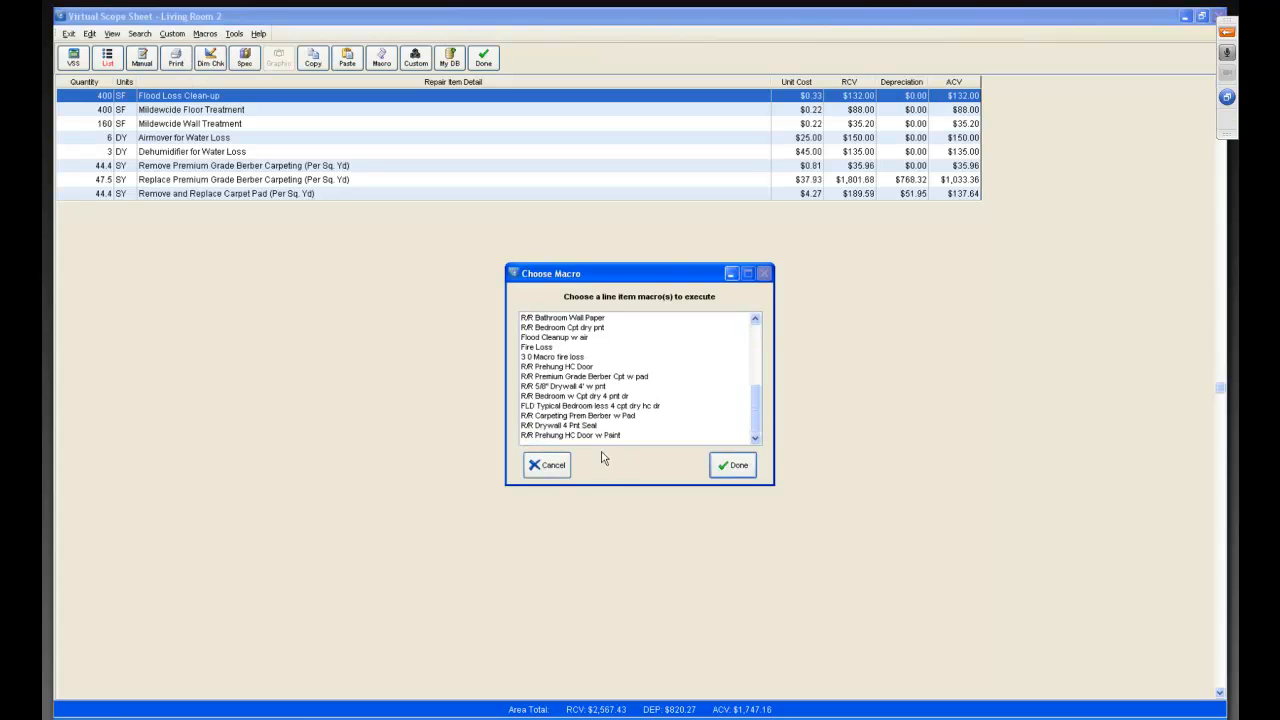
click(548, 426)
click(736, 465)
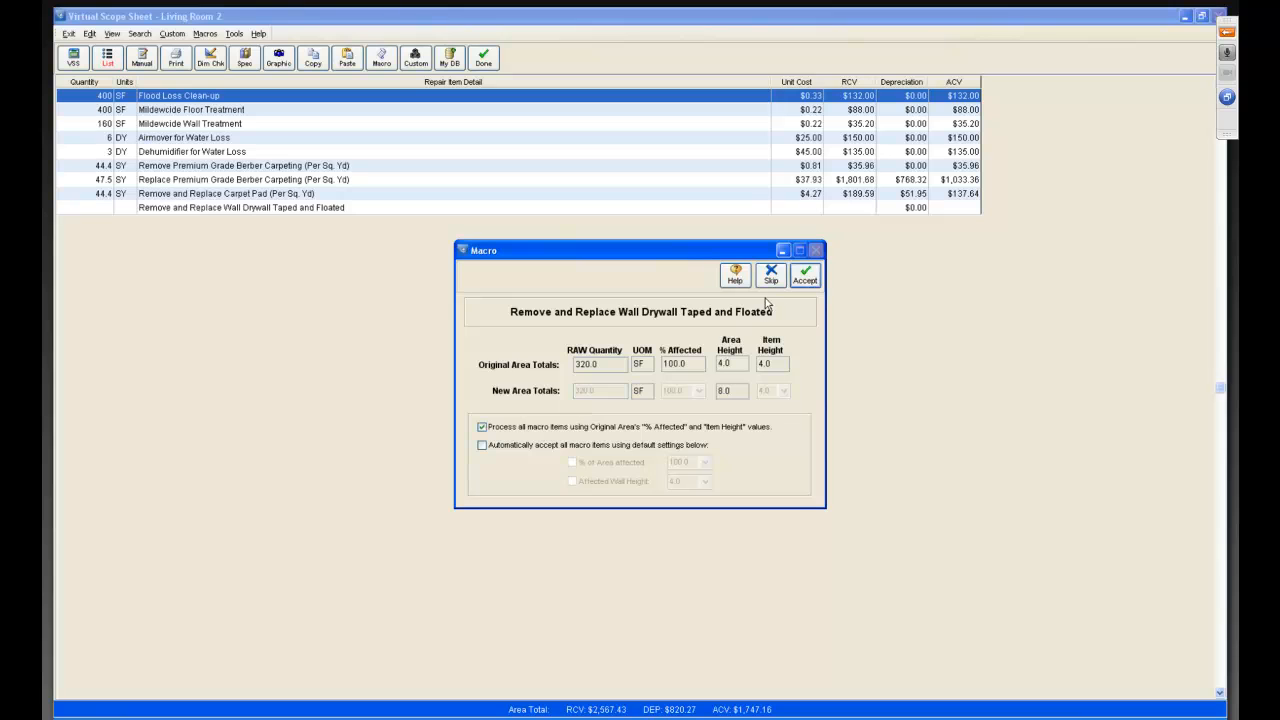
click(805, 276)
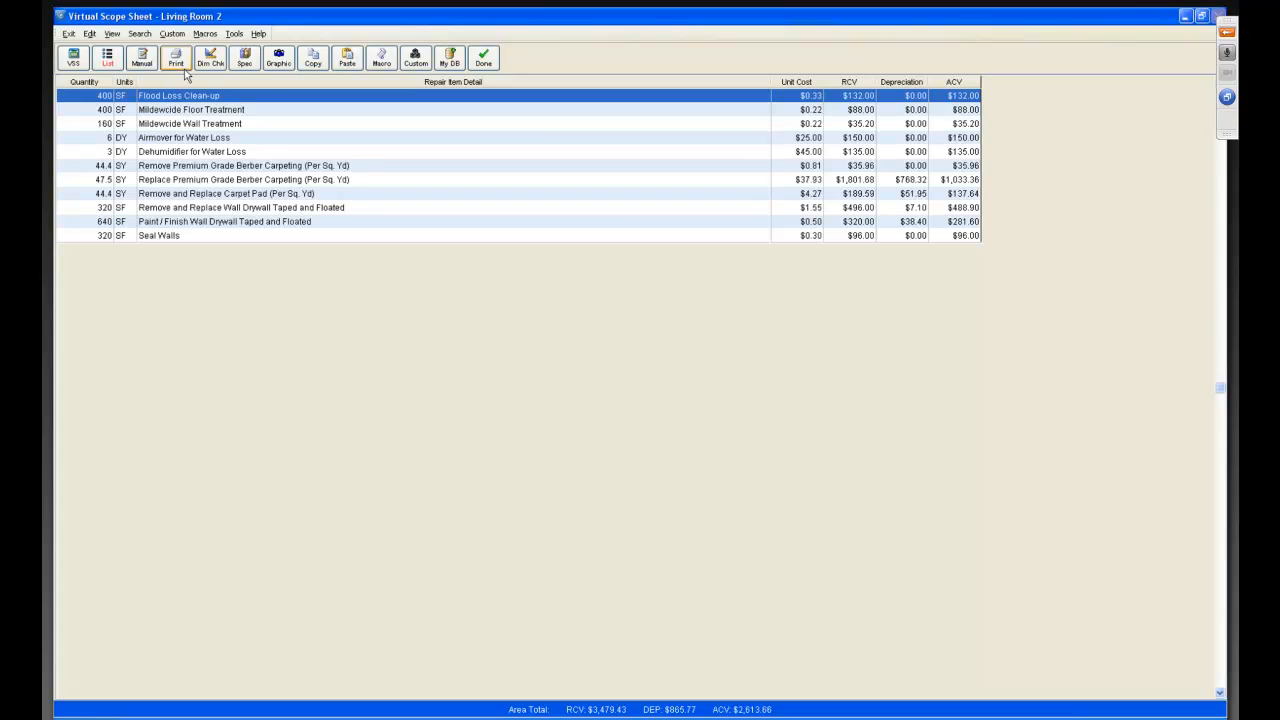
Apply the "R/R Prehung HC Door w Paint" macro to Living Room 2 using the original area's values.
click(205, 33)
click(223, 57)
scroll(650, 380, down, 8)
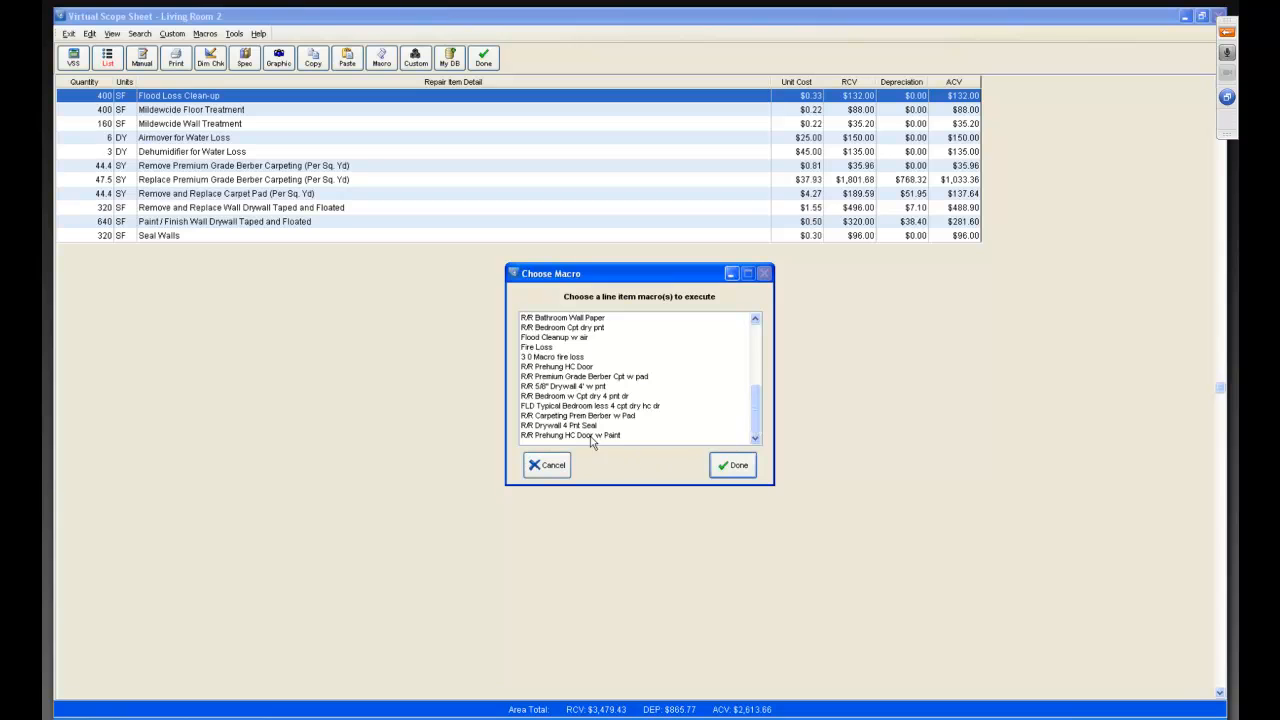
click(580, 437)
click(735, 465)
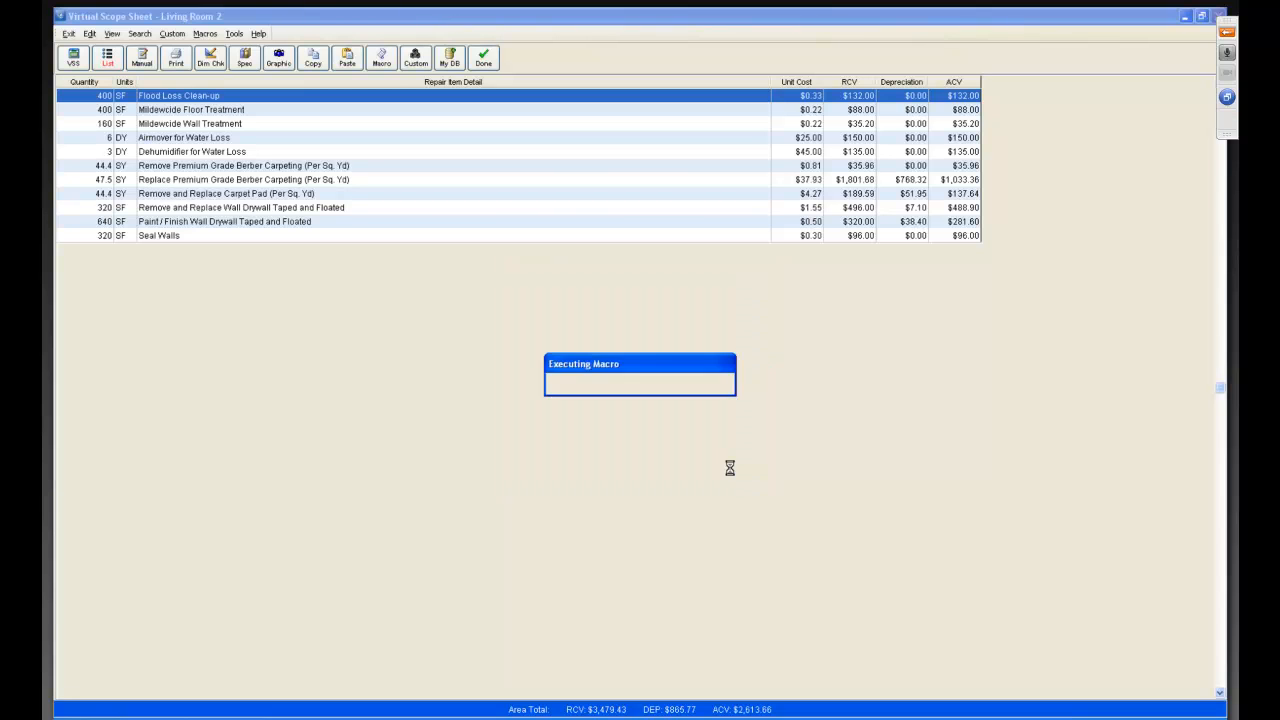
click(488, 428)
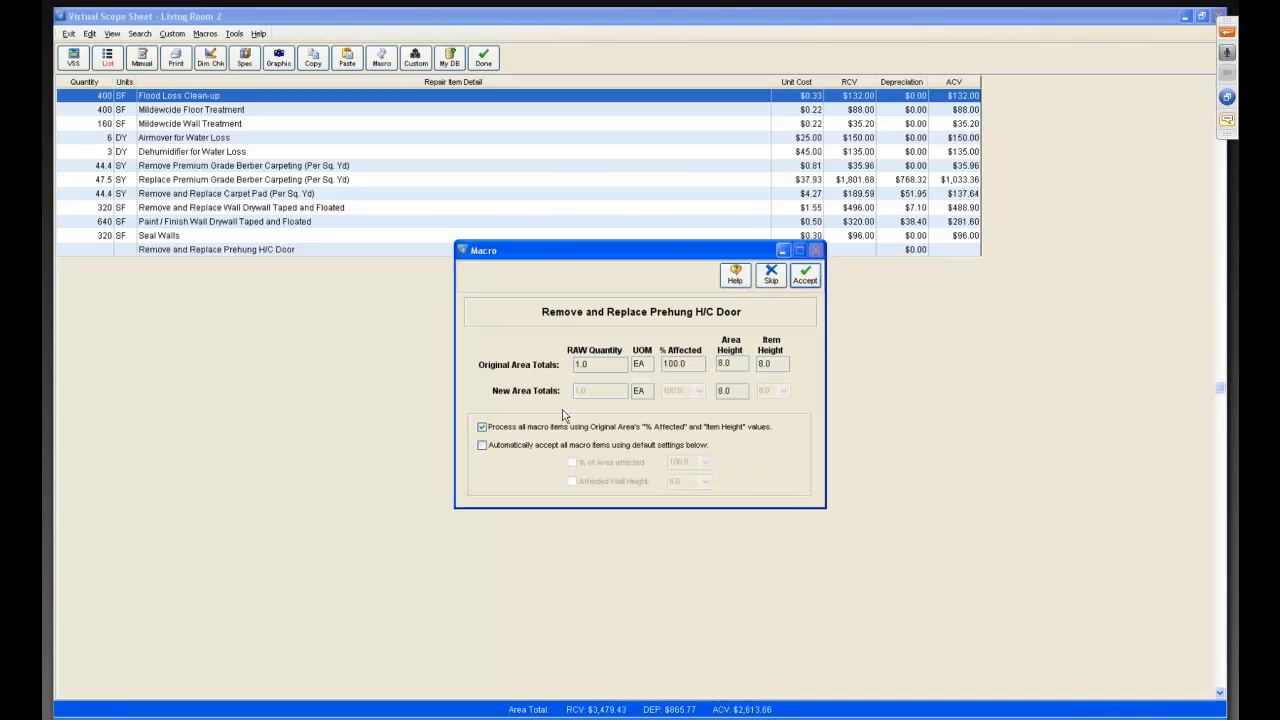
click(804, 277)
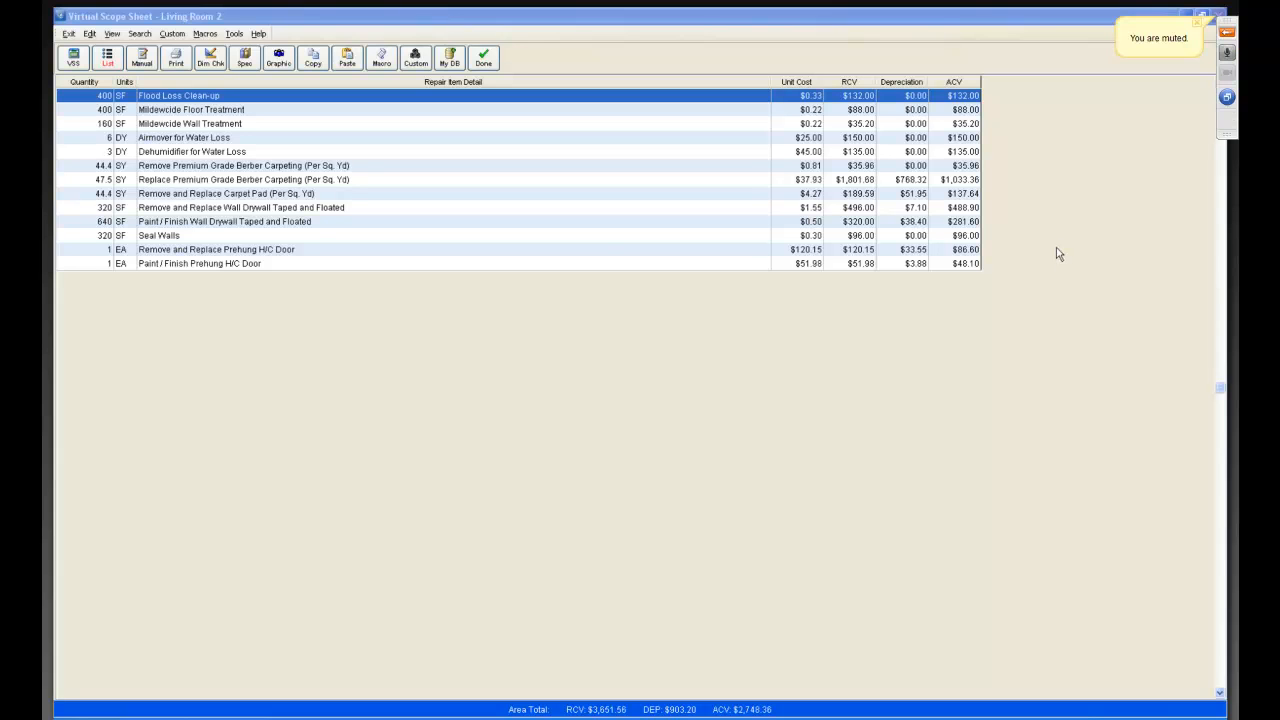
Close Living Room 2's scope sheet and open the Global Add/Delete/Update tool.
click(483, 57)
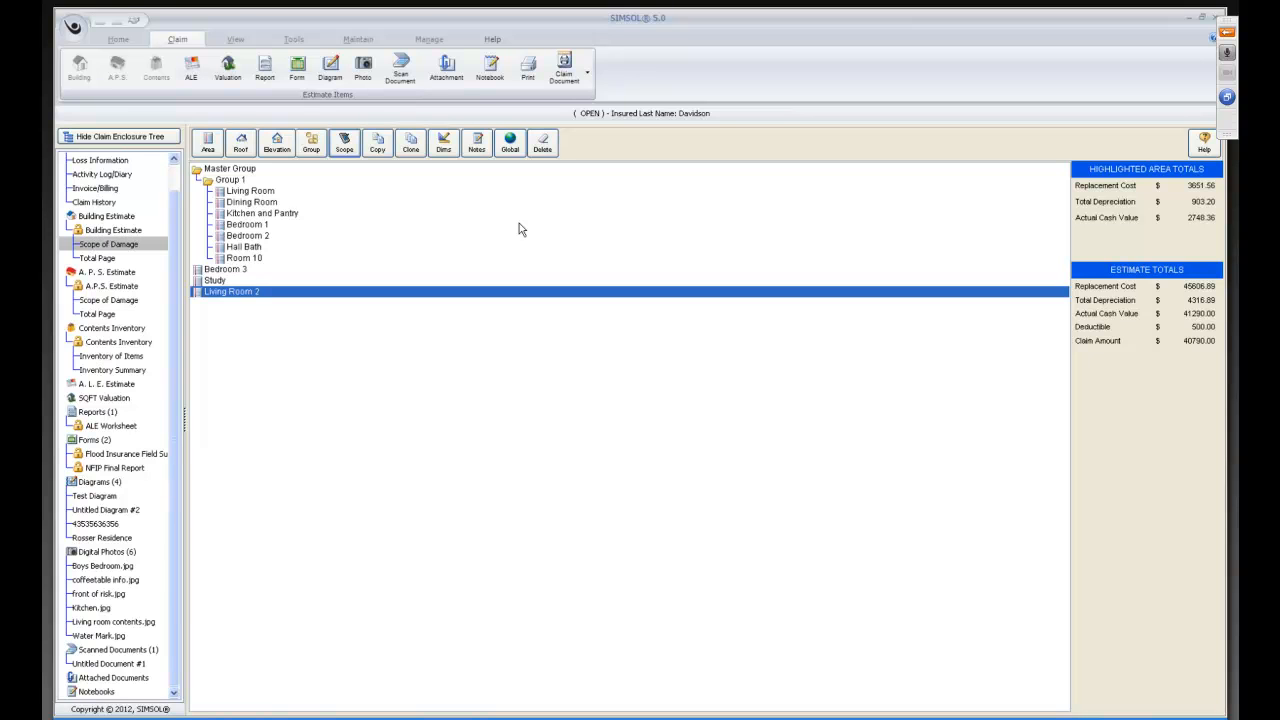
click(509, 150)
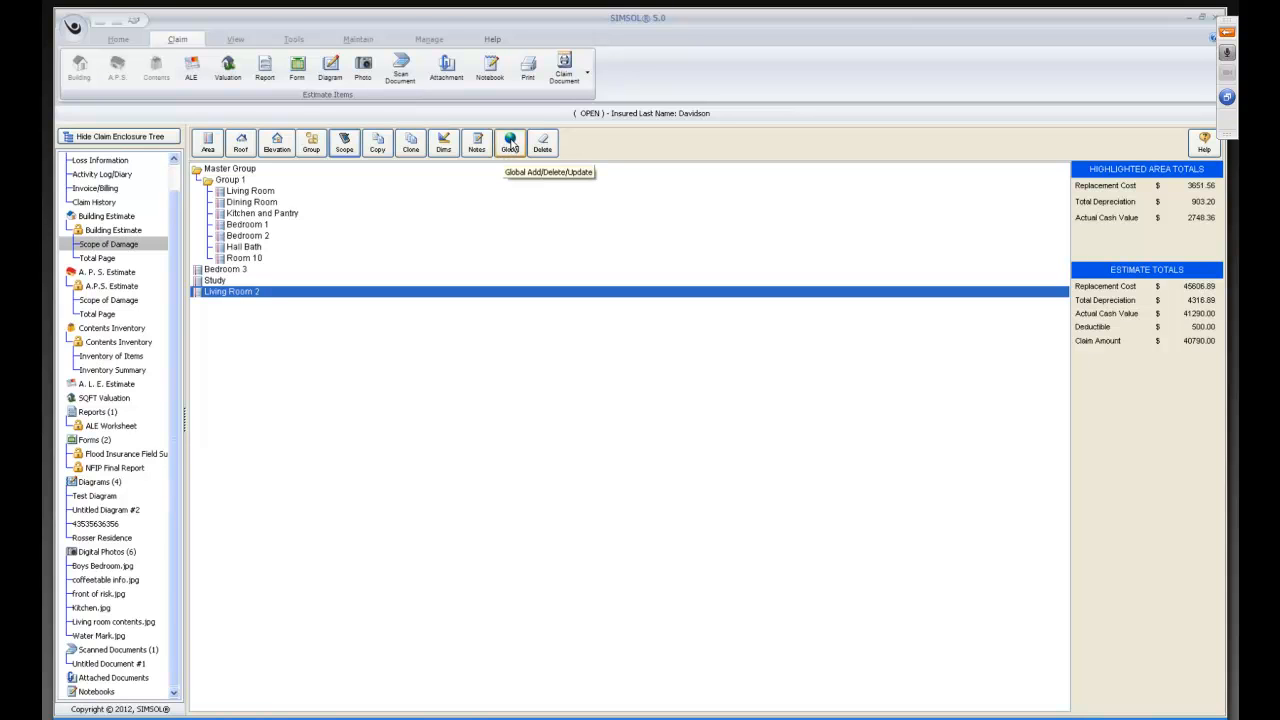
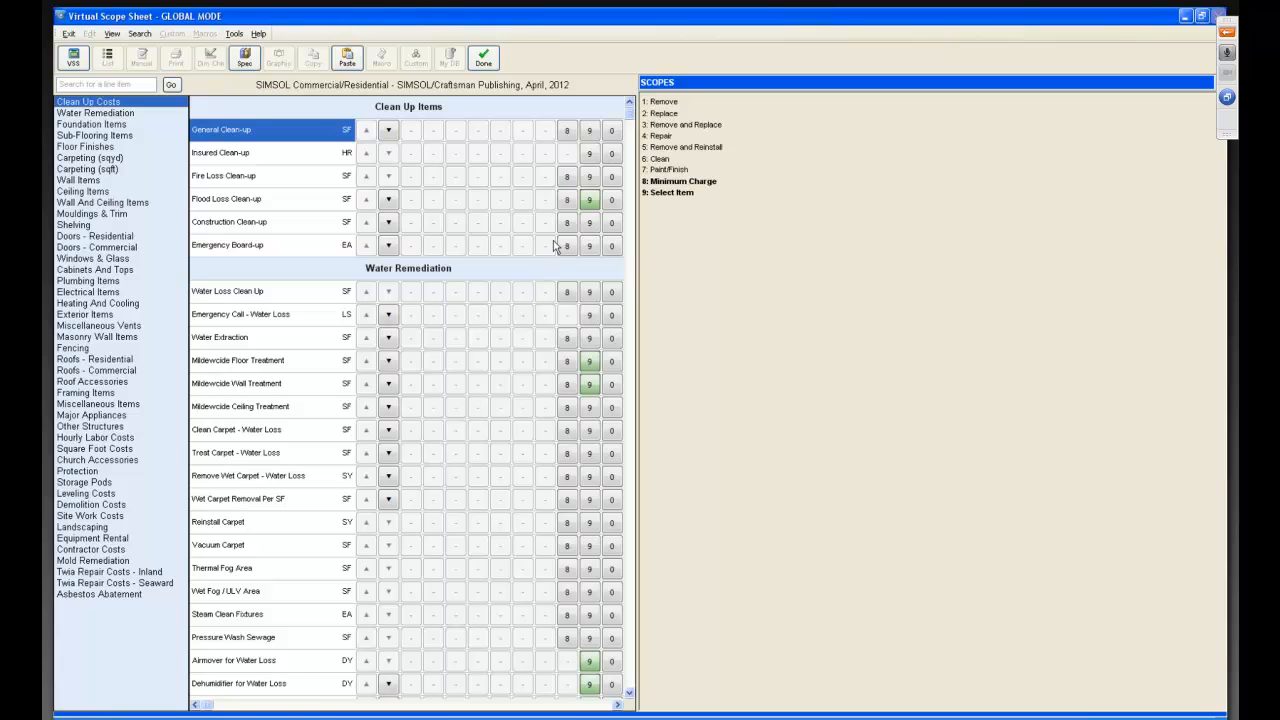
Set the Flood Loss Clean-up unit cost to $0.40 and globally update it in all areas.
click(590, 201)
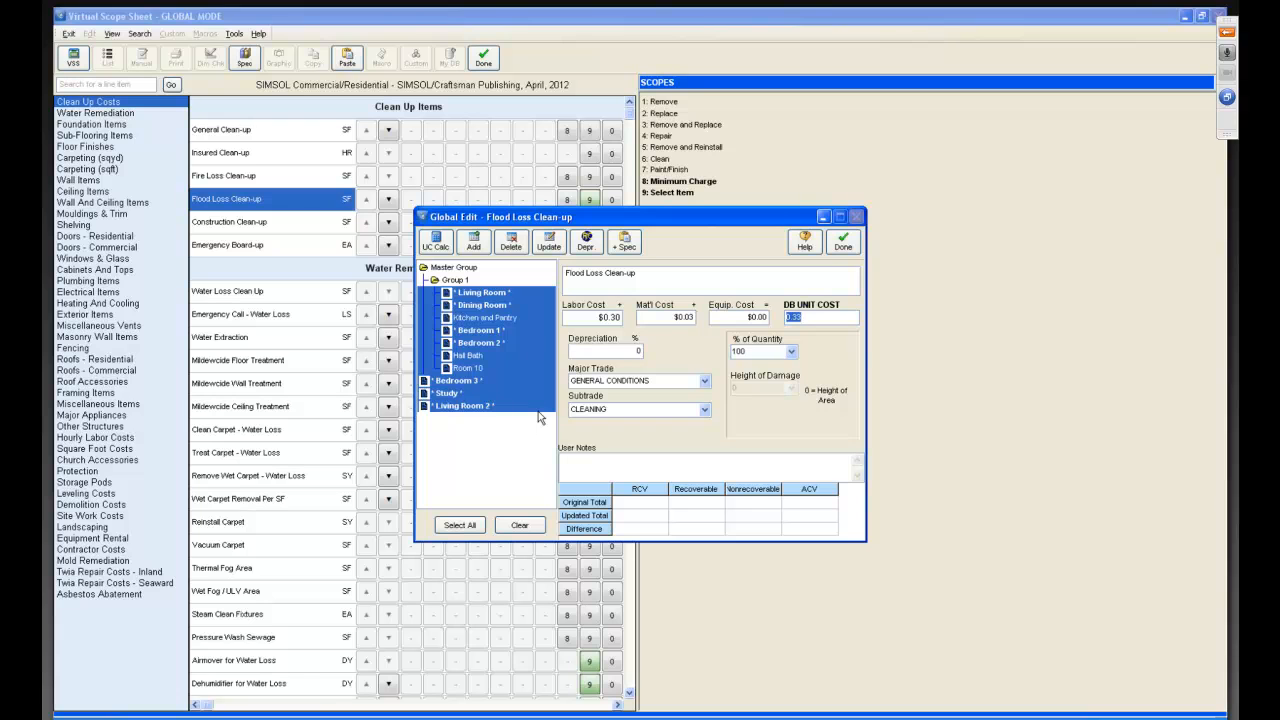
click(524, 530)
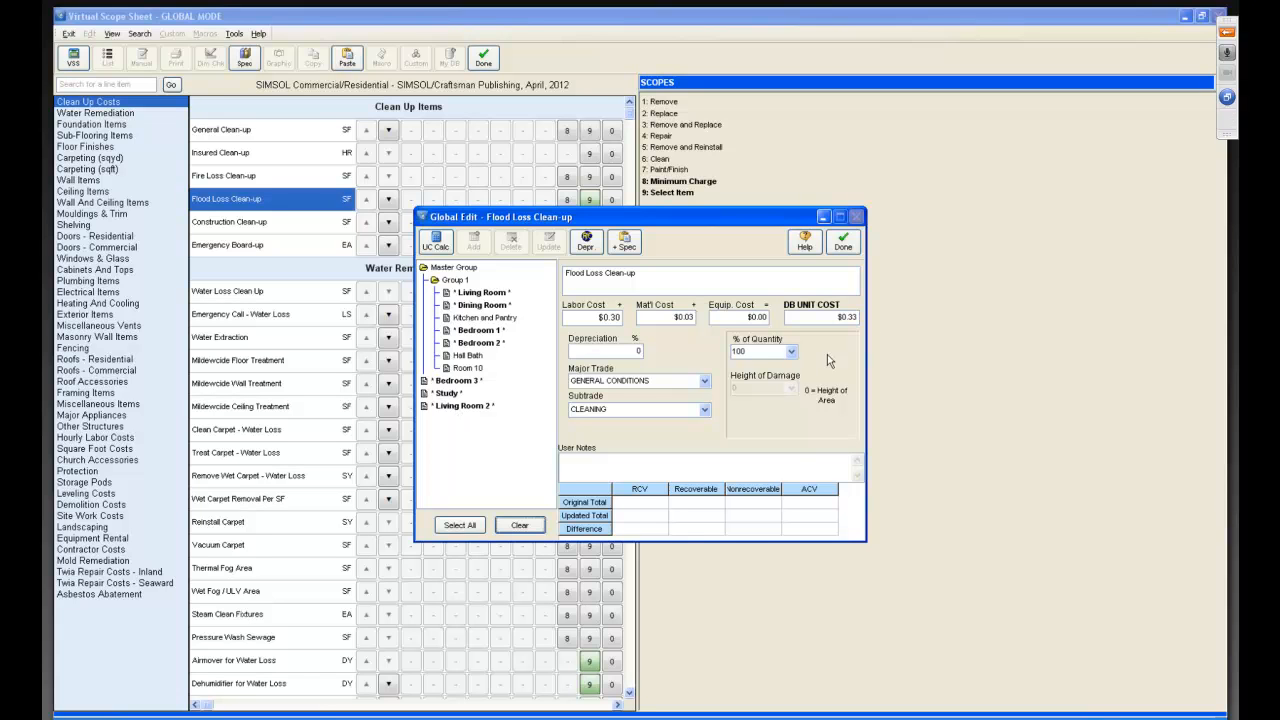
click(809, 317)
key(BackSpace)
key(BackSpace)
key(BackSpace)
key(BackSpace)
text(.40)
key(Tab)
click(474, 530)
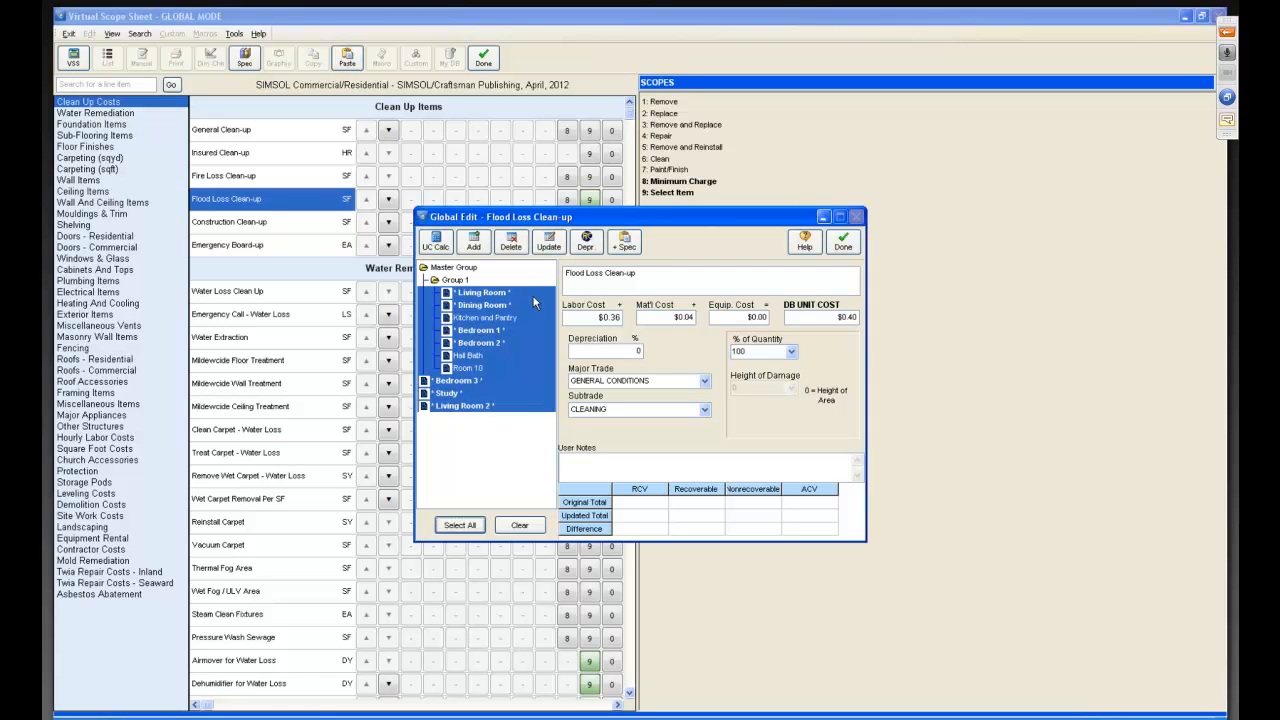
click(551, 245)
click(707, 417)
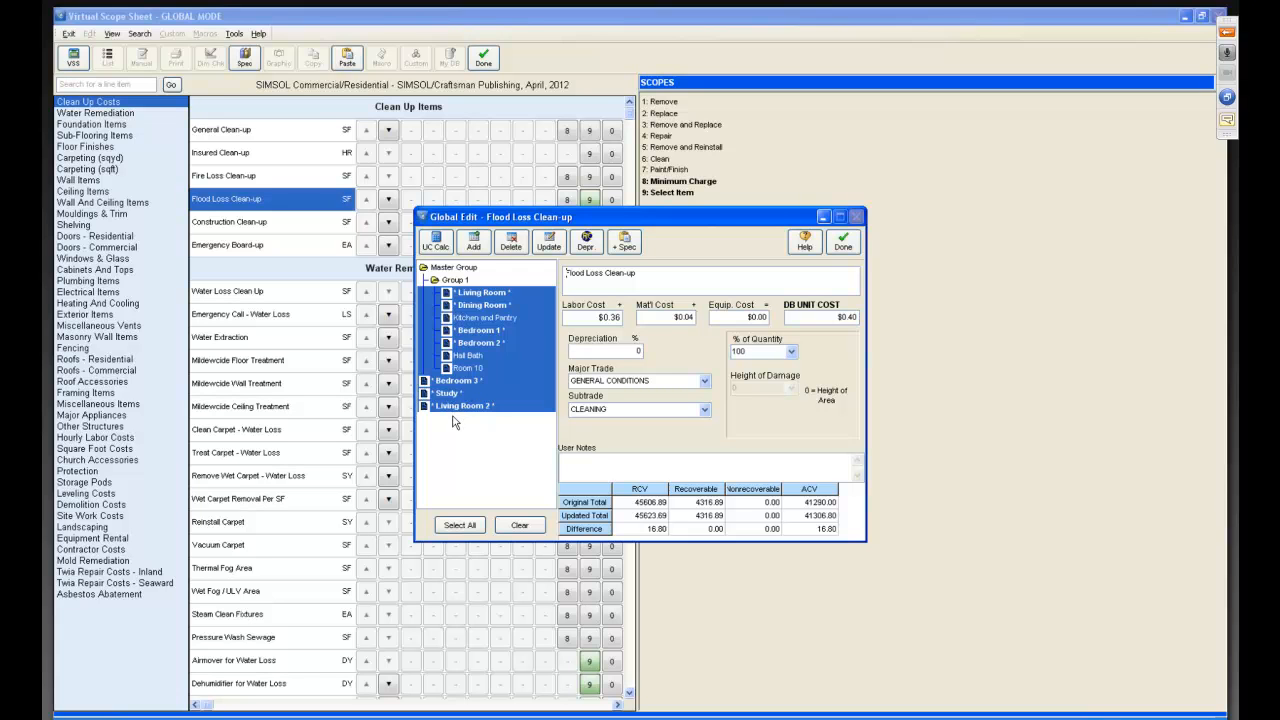
Add the user note "Water effective areas" to Flood Loss Clean-up and update it in all areas.
click(521, 527)
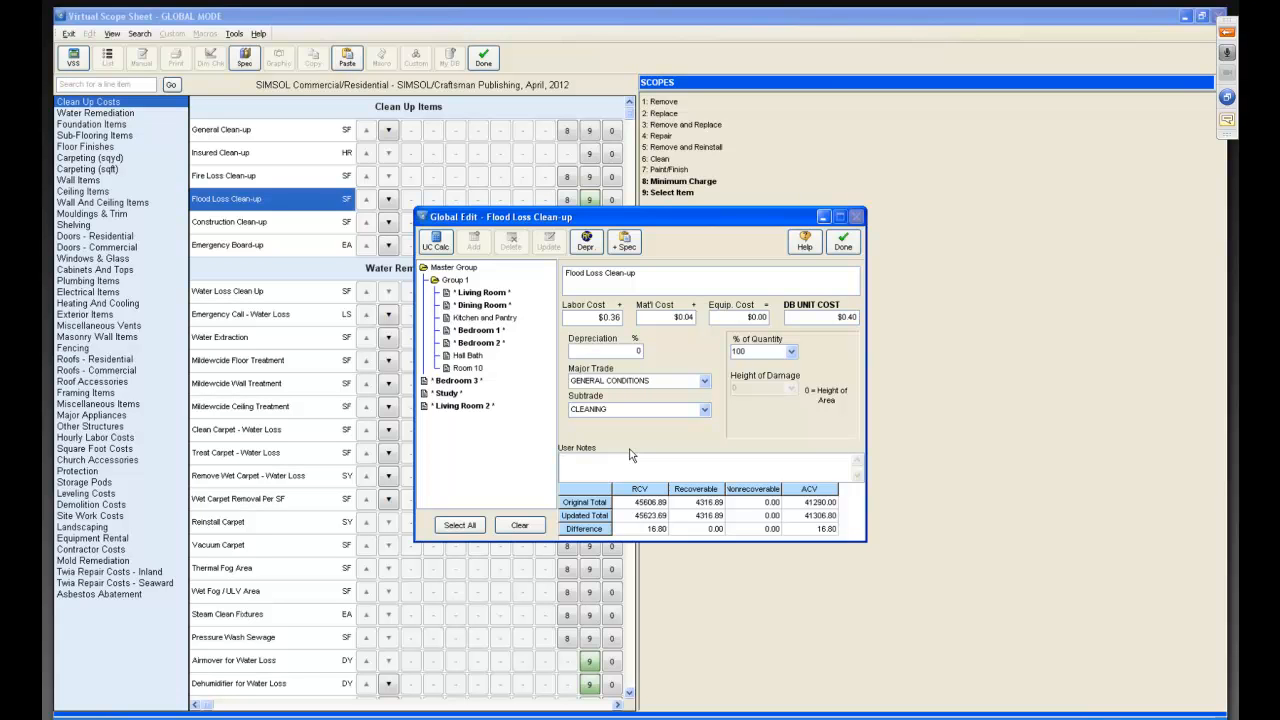
text(Water effective areas)
click(459, 525)
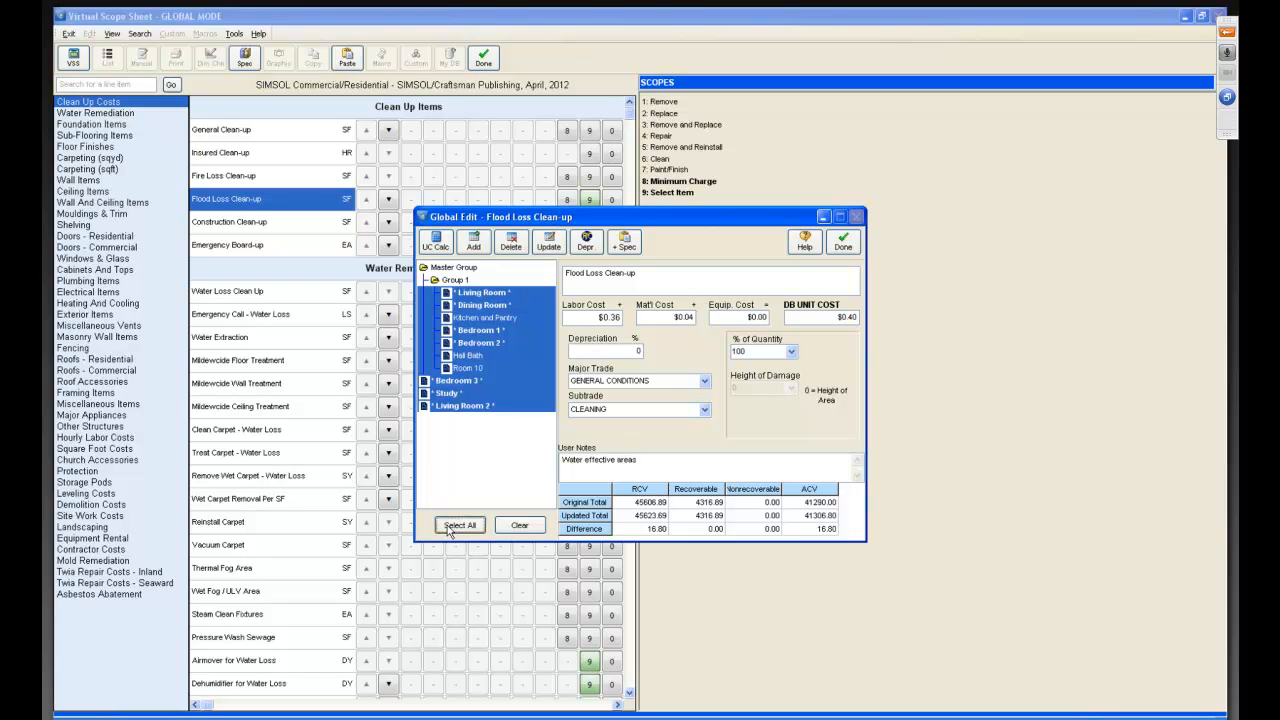
click(551, 245)
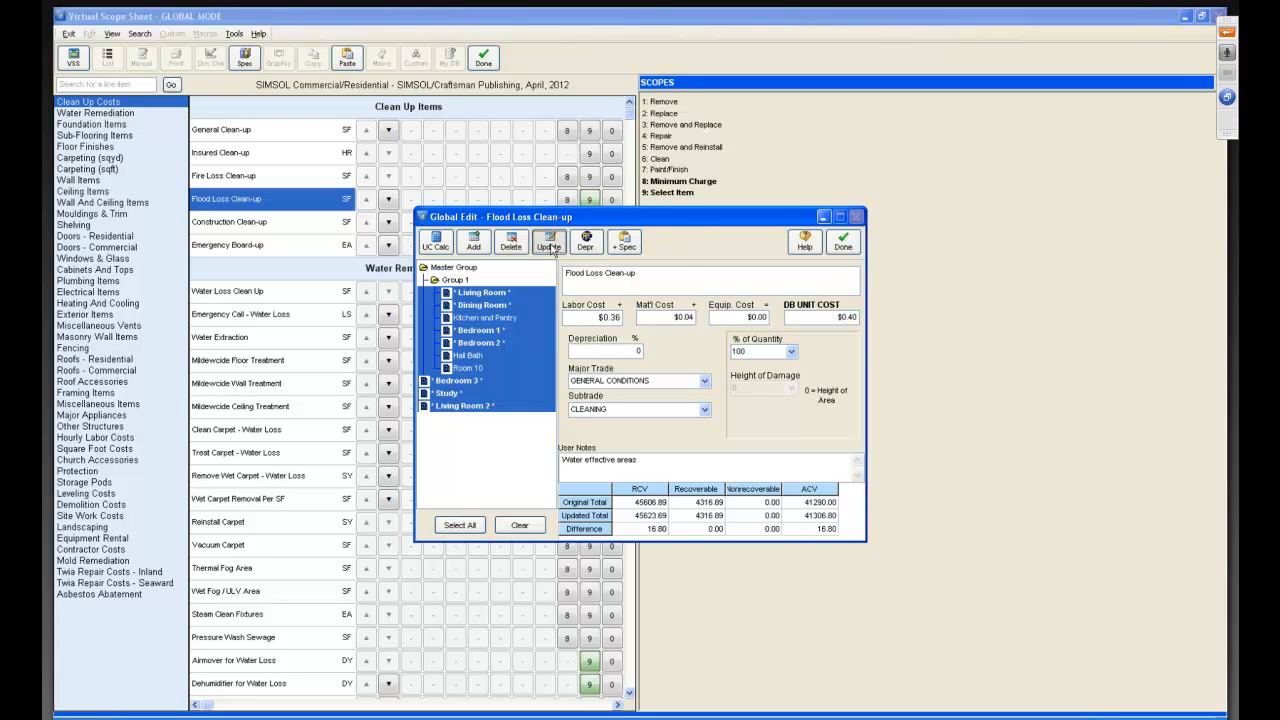
click(714, 412)
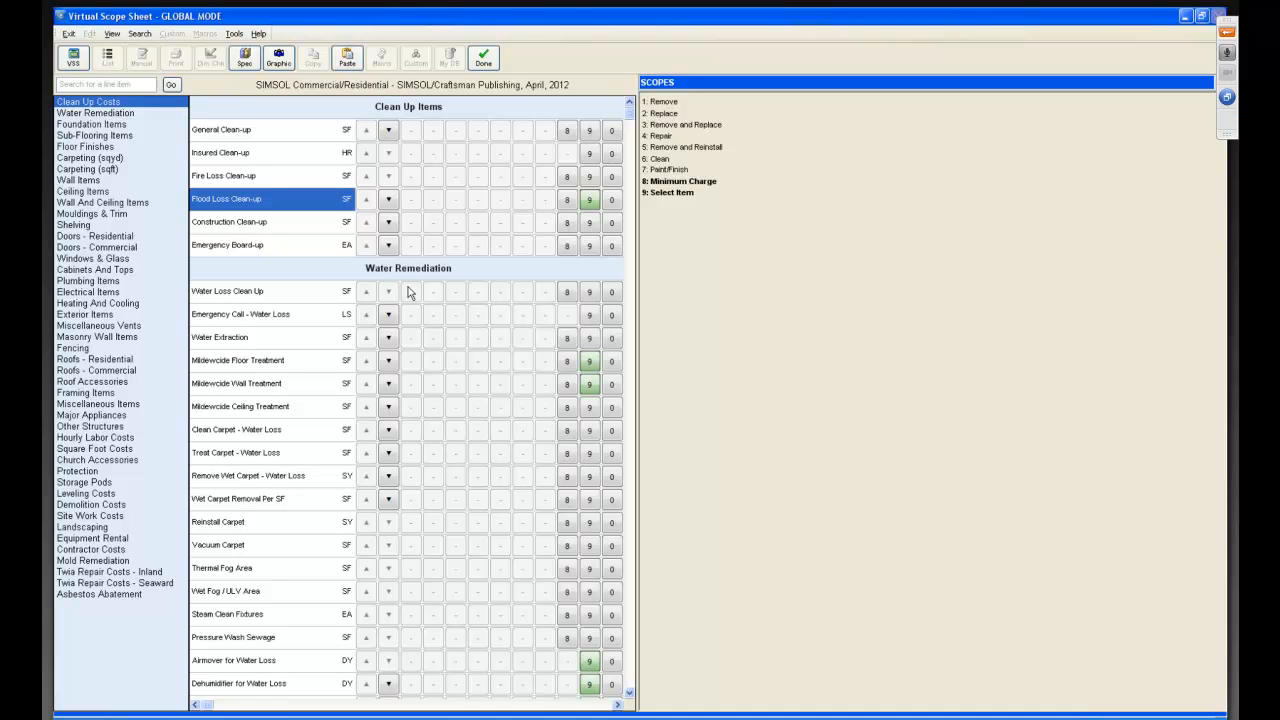
Set the Replace Wall Drywall Taped and Floated unit cost to $1.15, then close the global edit without updating.
click(72, 183)
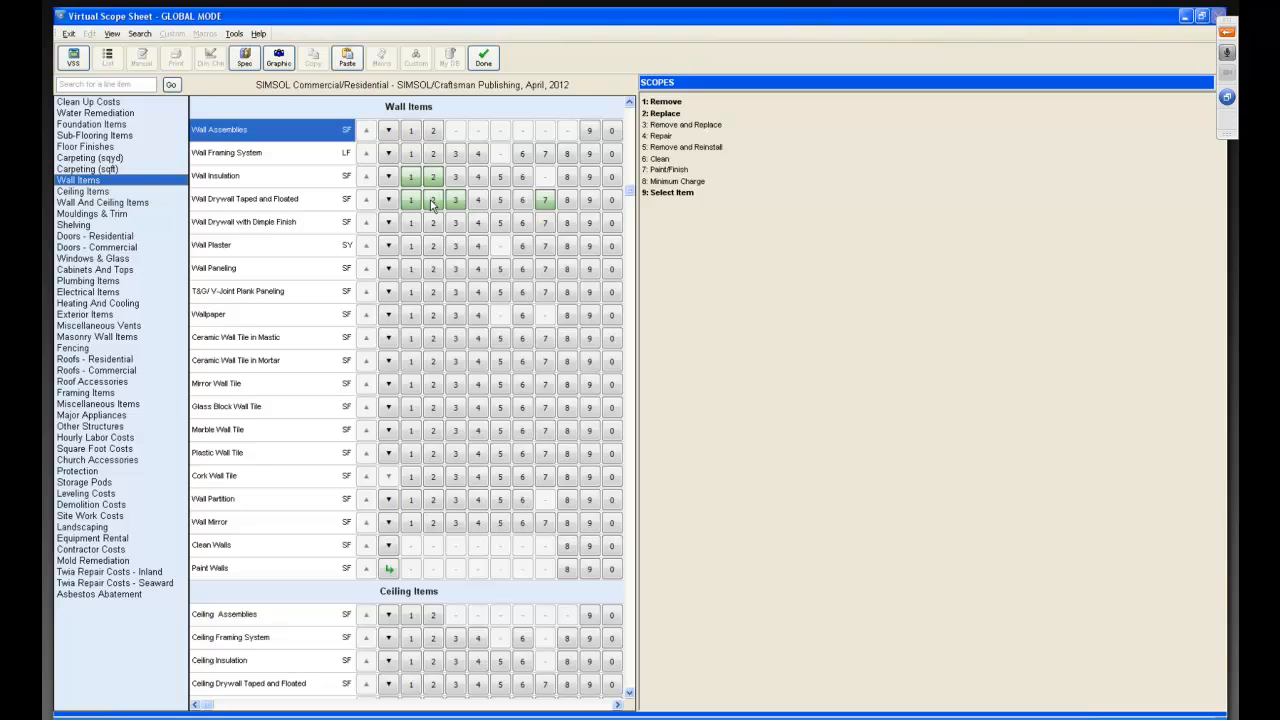
click(433, 202)
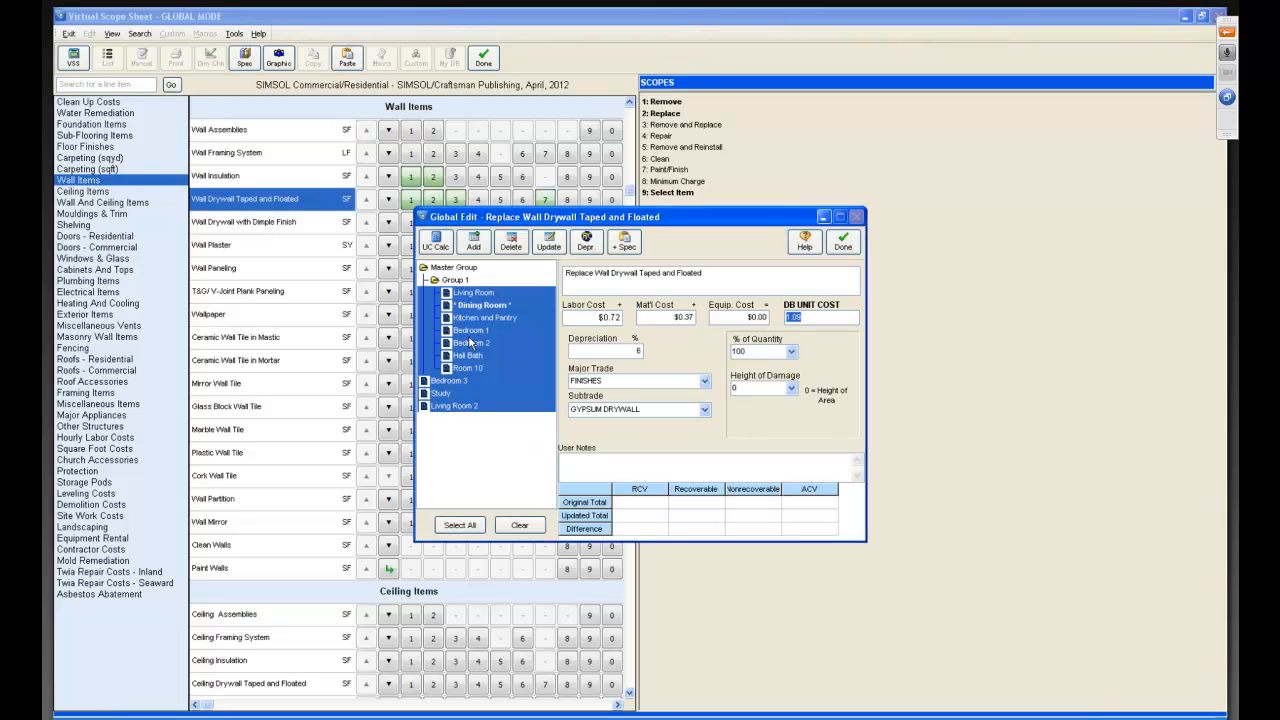
click(516, 526)
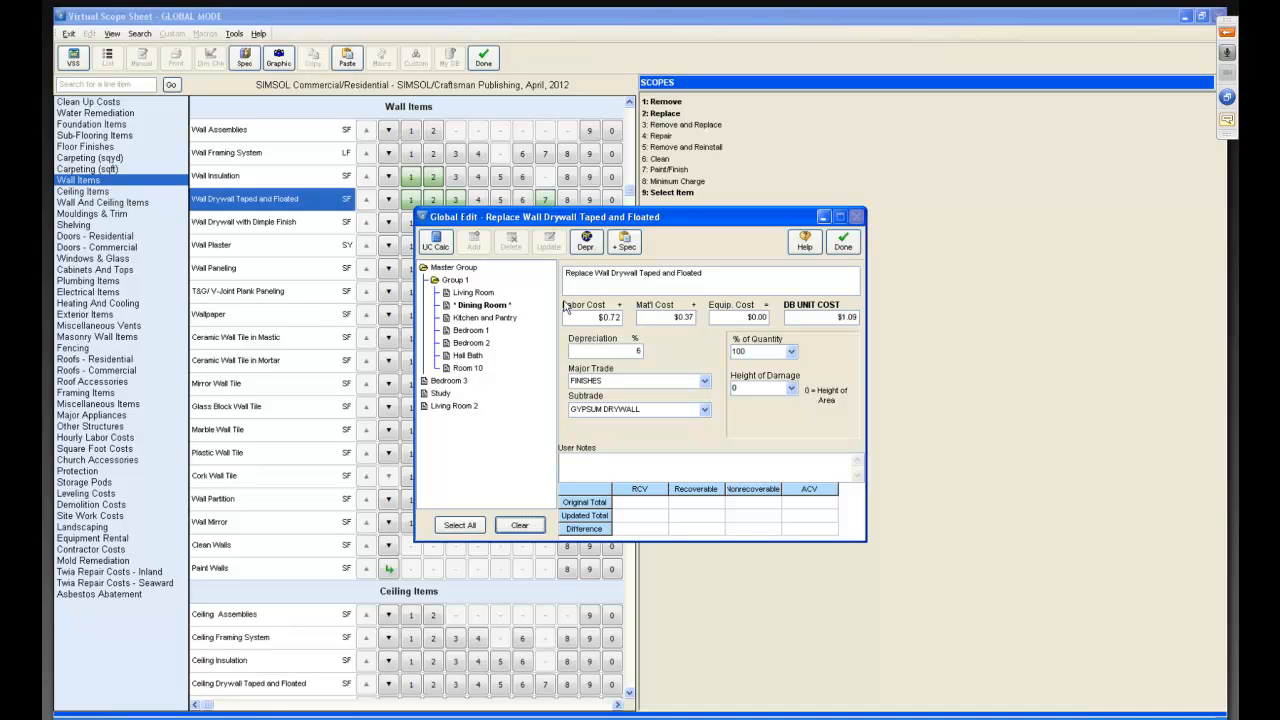
click(811, 316)
key(BackSpace)
text(1.15)
key(Tab)
click(843, 244)
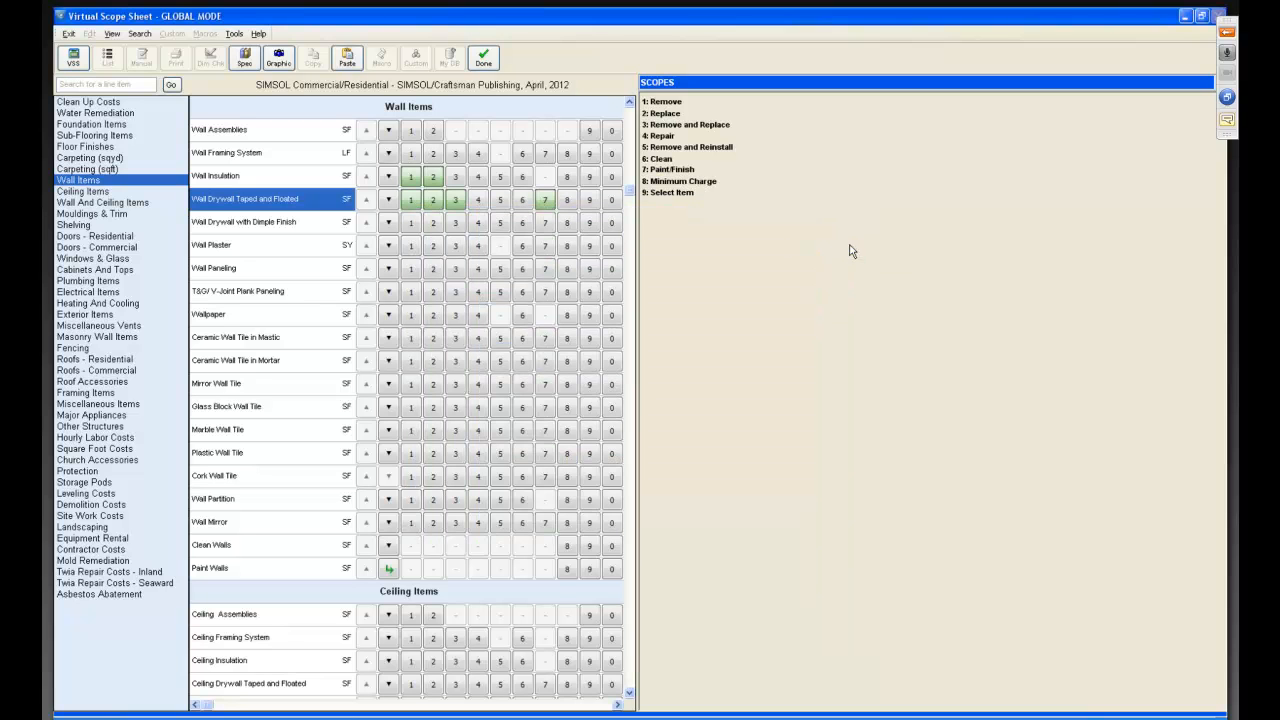
For Remove and Replace Wall Drywall Taped and Floated in all areas, set unit cost to $1.76 and depreciation to 10%.
click(455, 200)
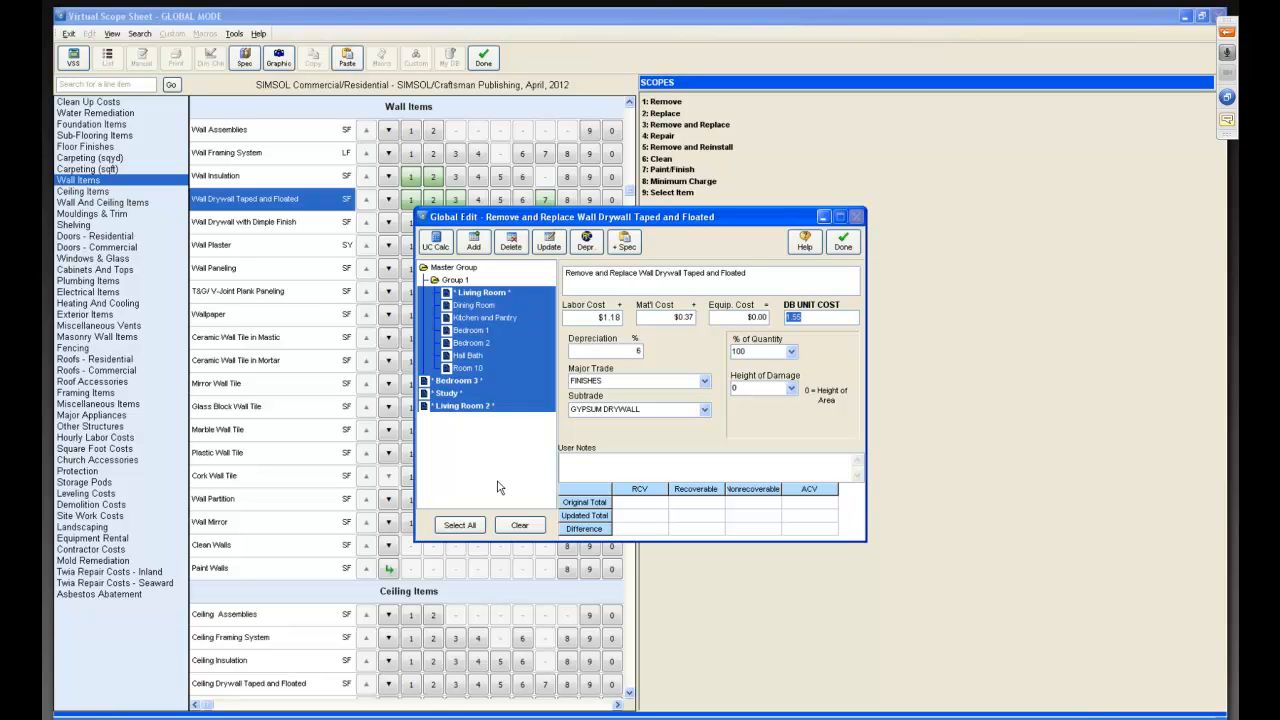
click(519, 525)
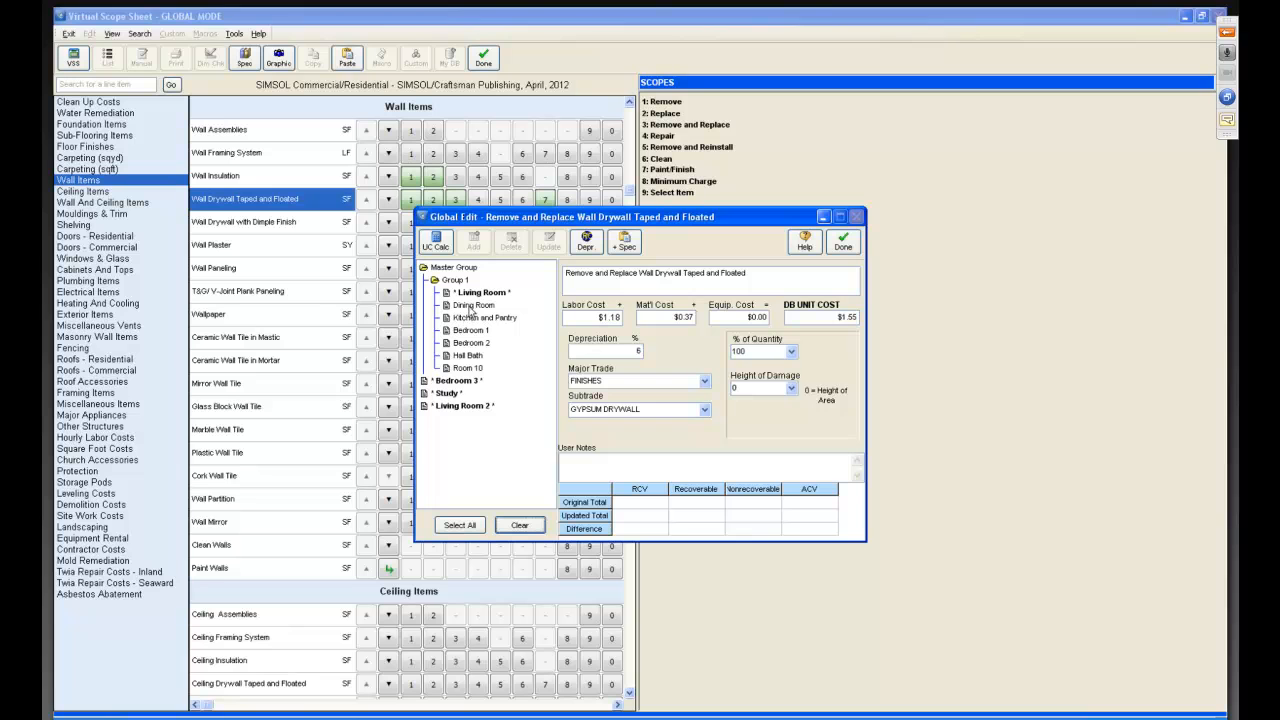
click(460, 526)
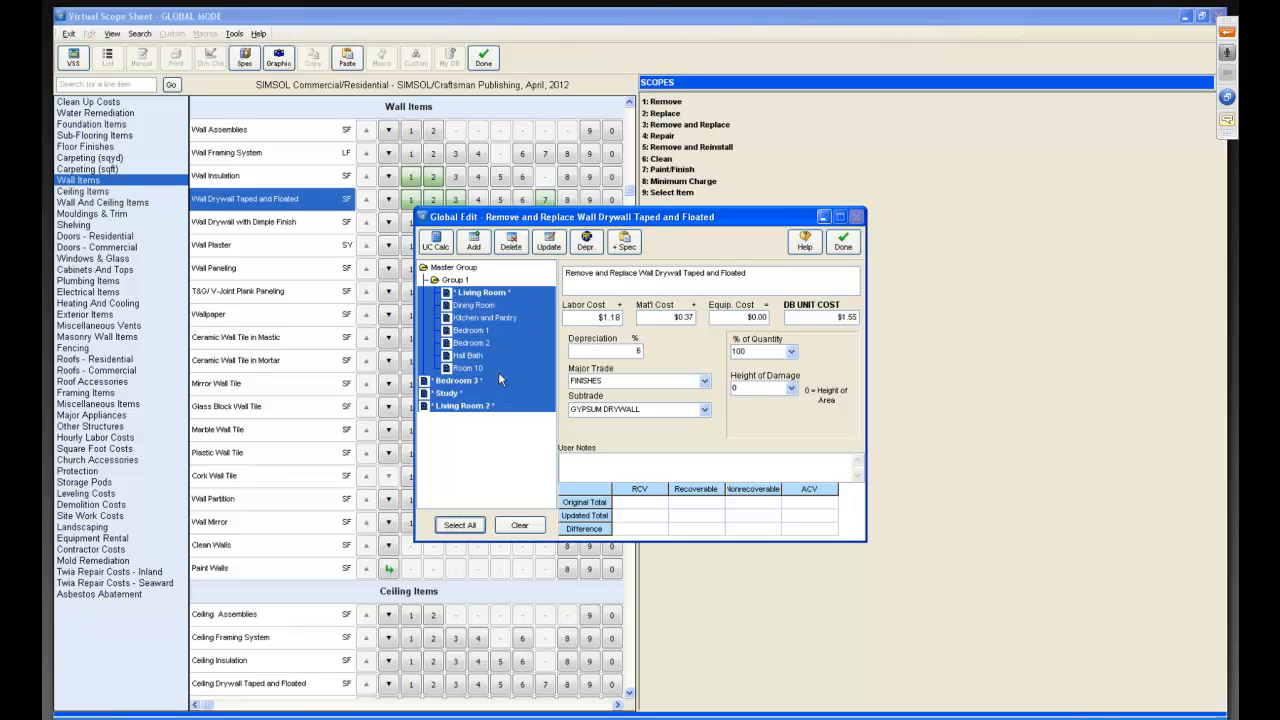
click(798, 317)
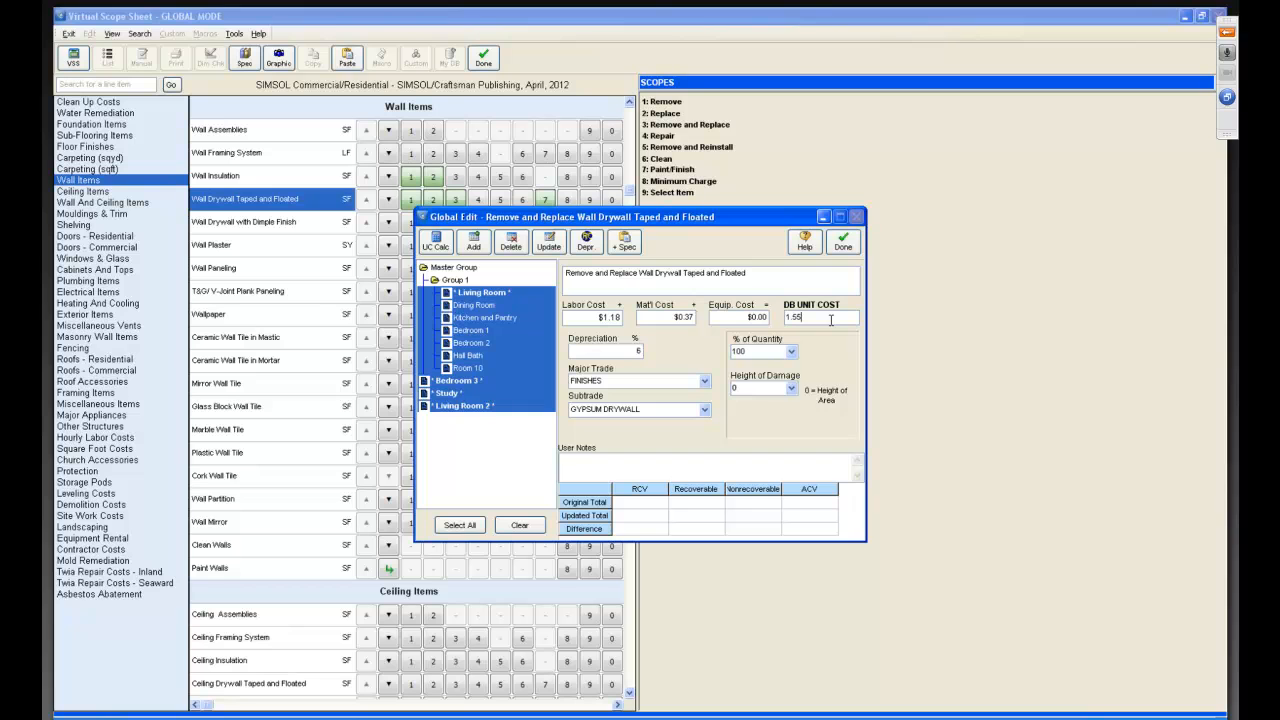
key(BackSpace)
key(BackSpace)
key(BackSpace)
key(BackSpace)
text(1.76)
key(Tab)
text(6)
key(BackSpace)
text(10)
key(Tab)
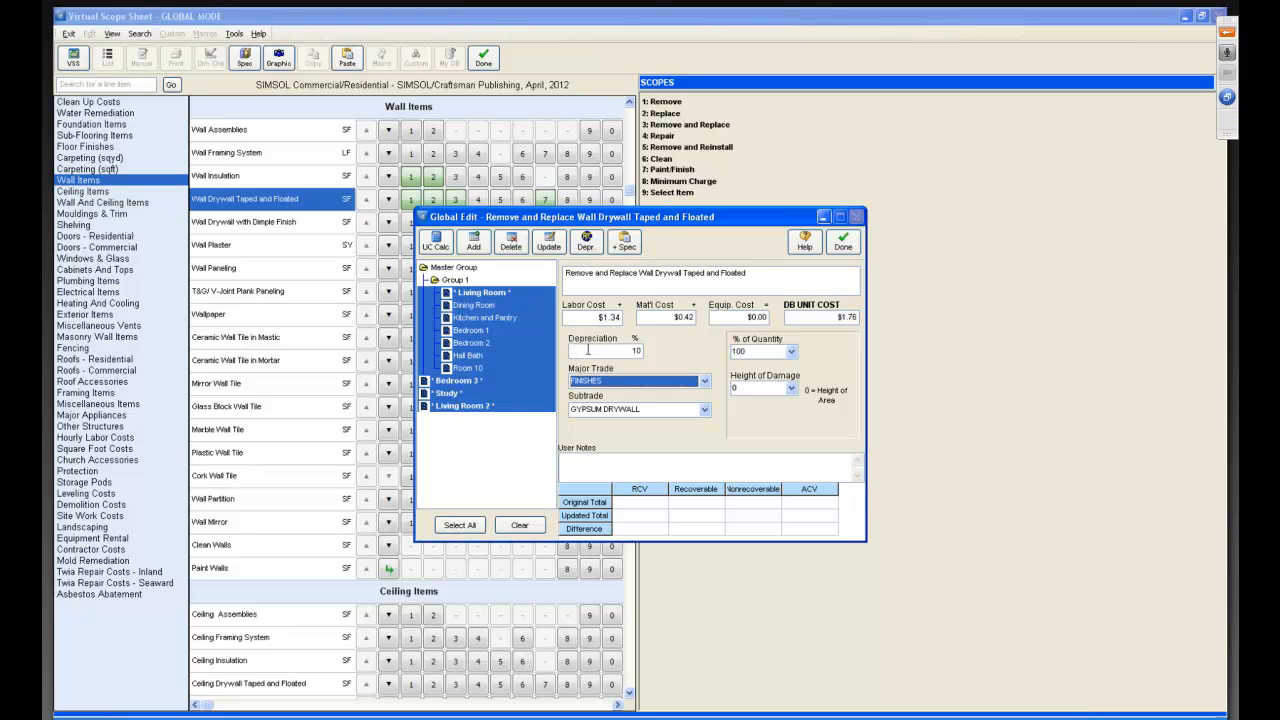
Set the height of damage to 4.0 and add the note "Damaged by water allowed 4 high replacement".
click(791, 388)
click(746, 418)
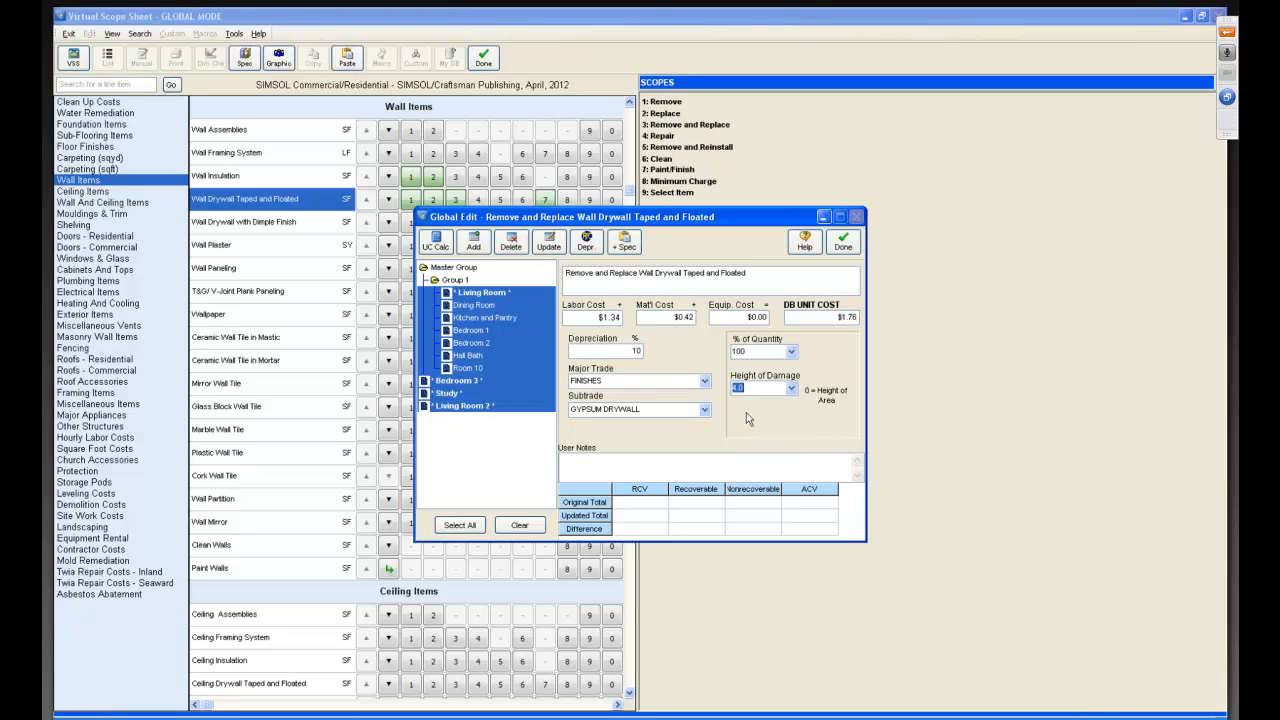
click(636, 466)
text(Damaged by water allowed 4 high replacement)
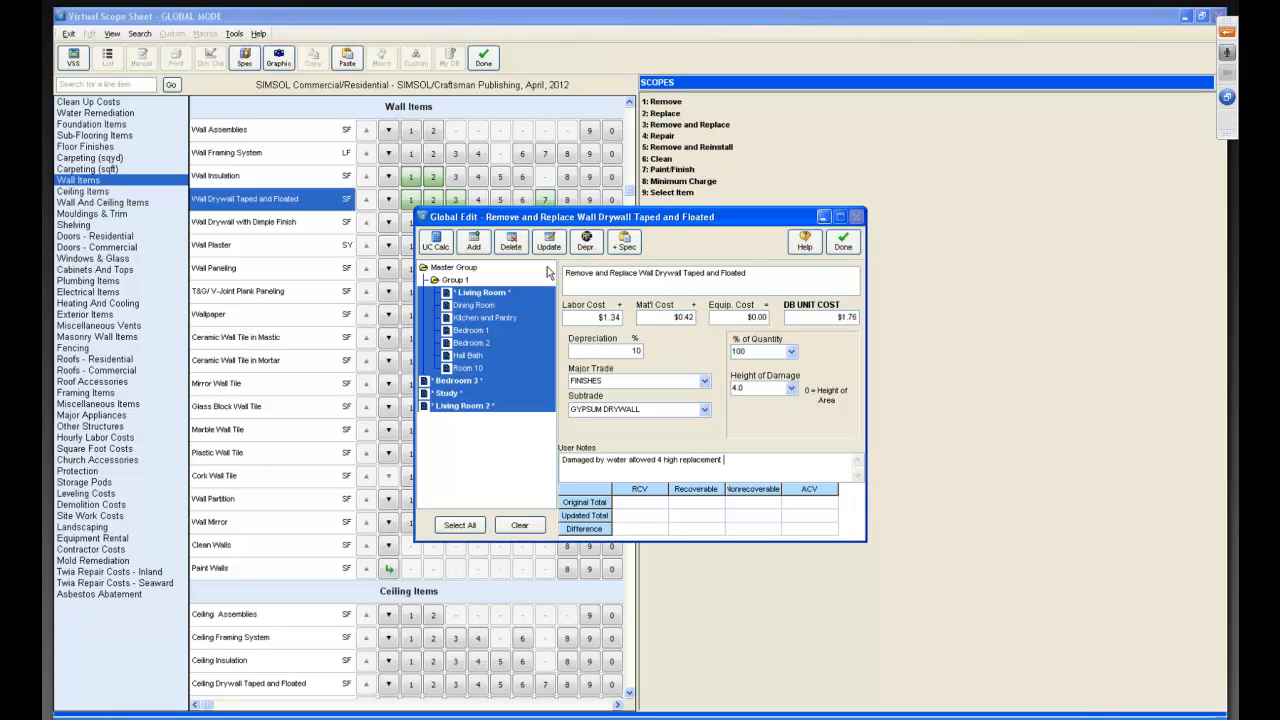
Globally add the item to all selected areas, confirming updates to existing entries, and close the global edit.
click(472, 247)
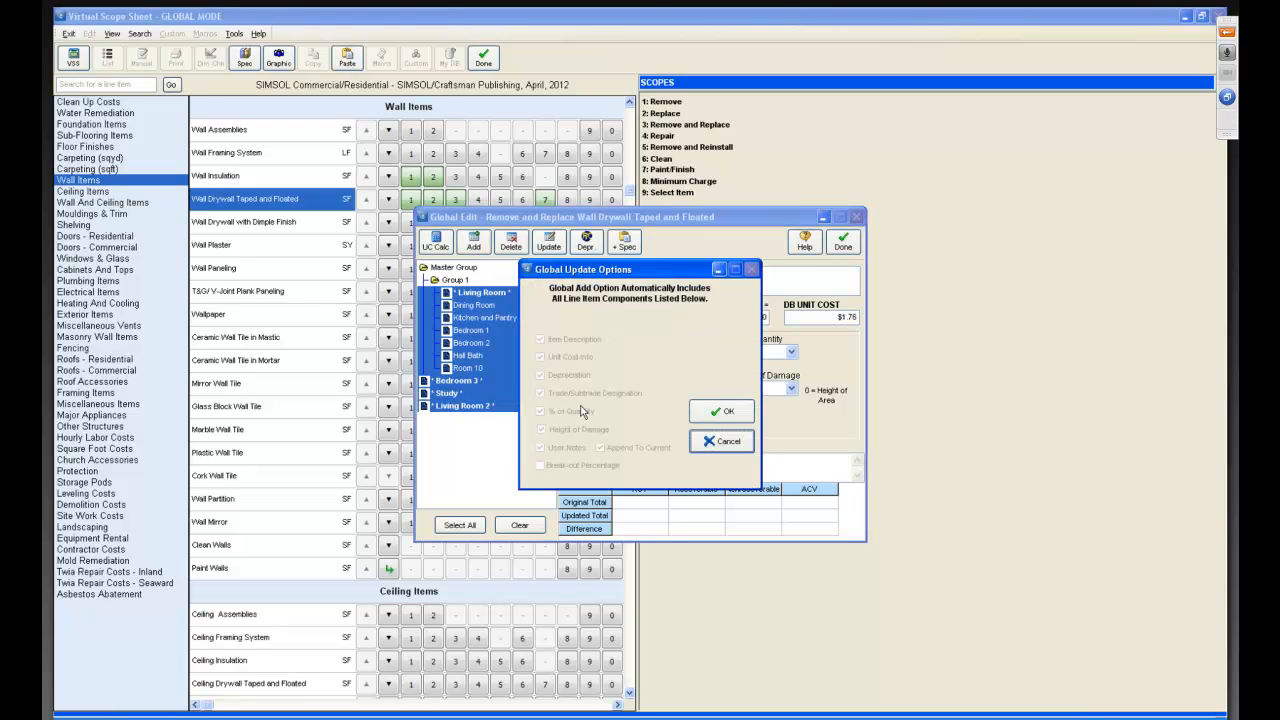
click(714, 414)
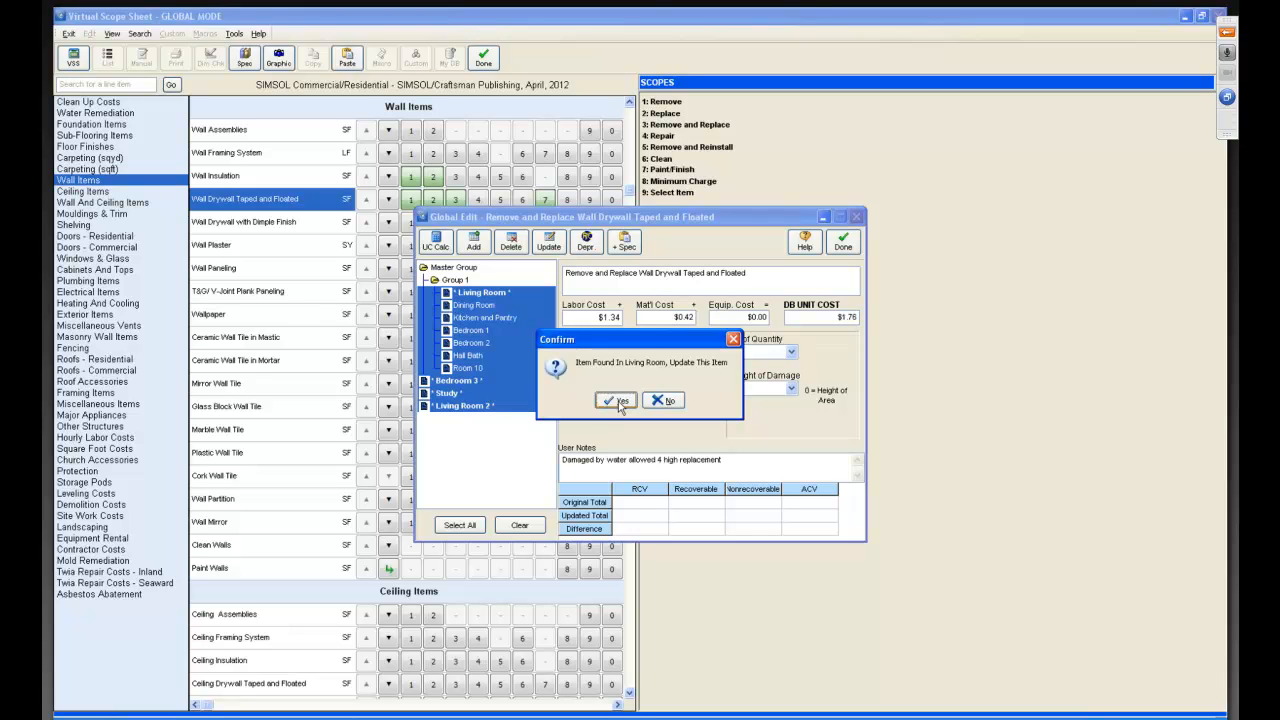
click(612, 402)
click(618, 402)
click(619, 401)
click(619, 401)
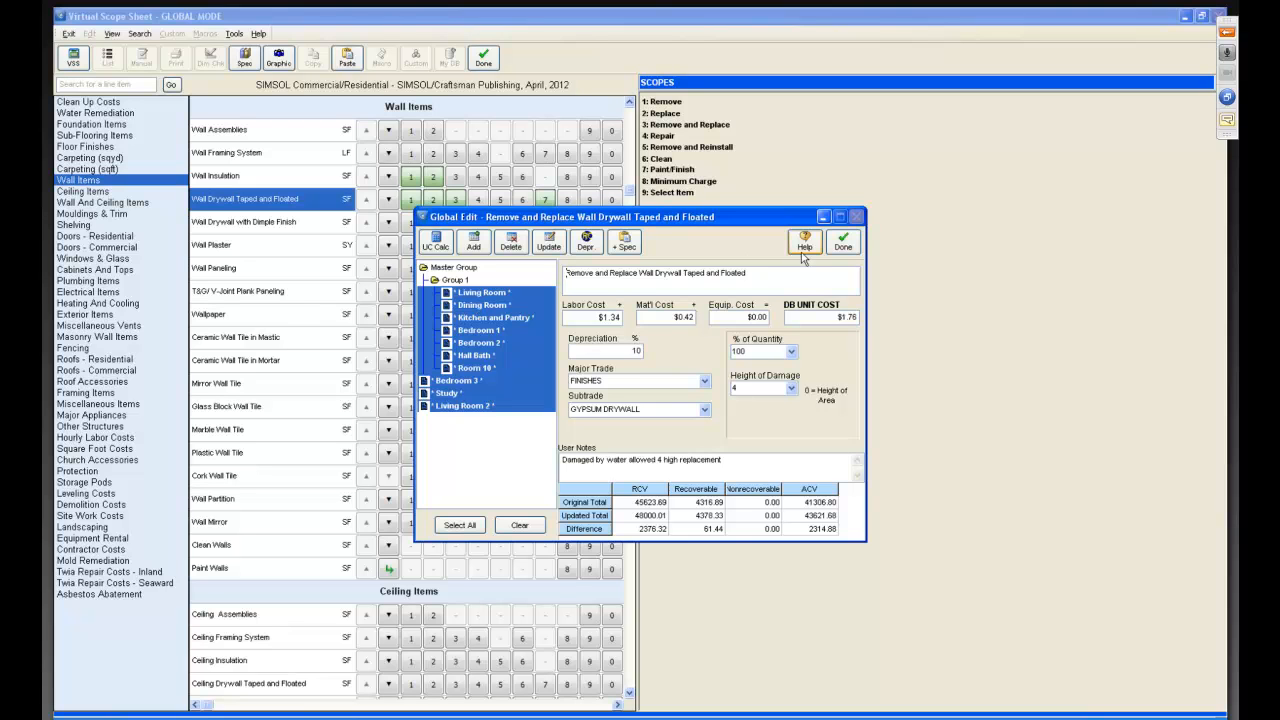
click(842, 240)
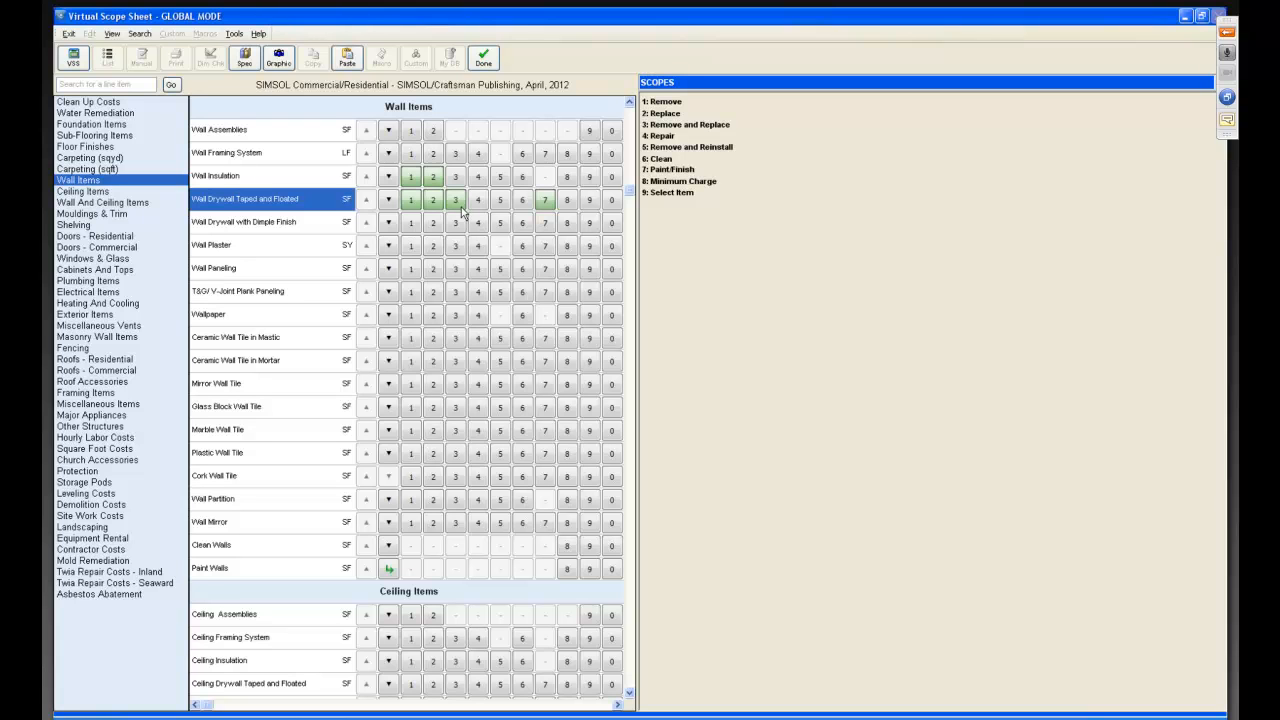
Delete the Remove Wall Drywall Taped and Floated item from all selected areas and close the global edit.
click(407, 204)
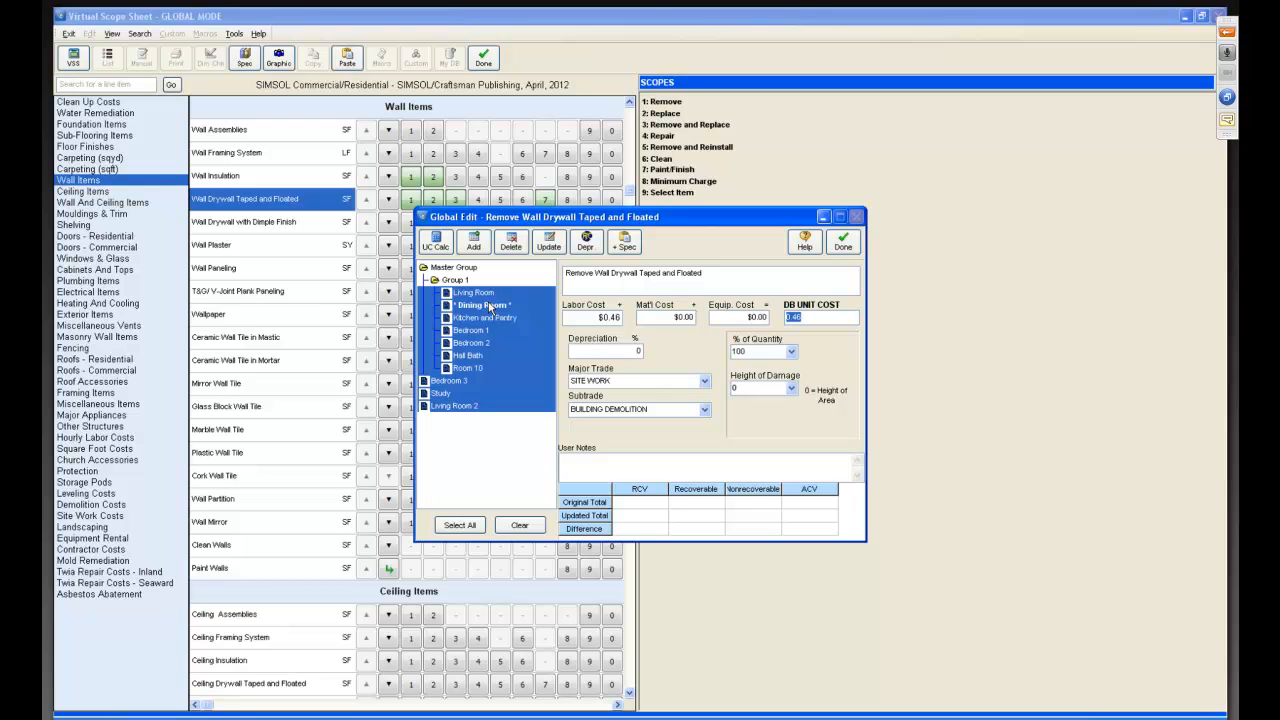
click(511, 243)
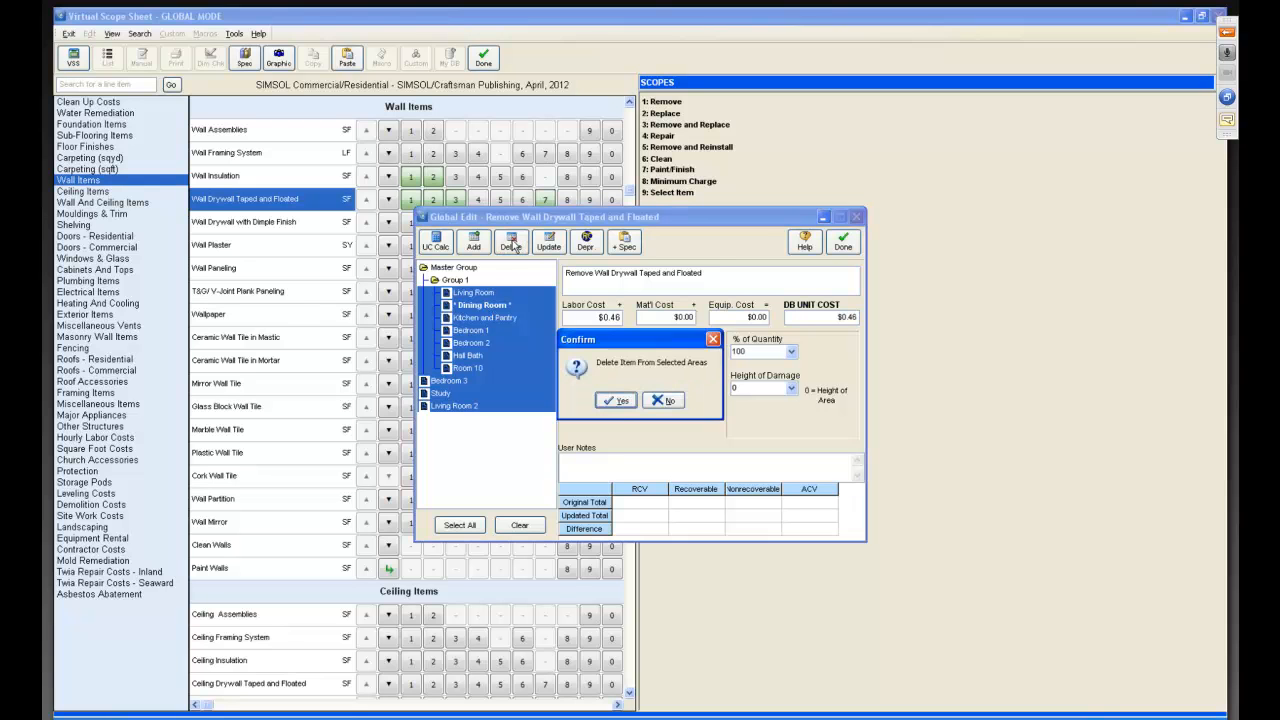
click(615, 400)
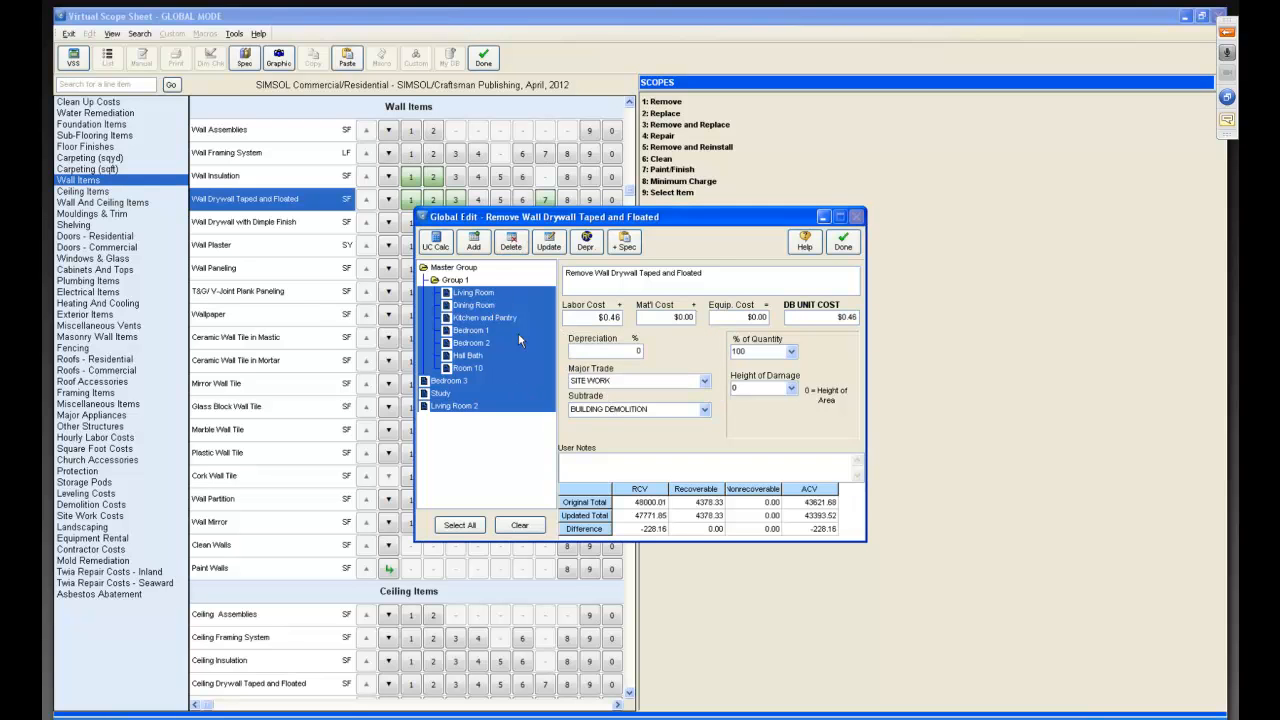
click(843, 242)
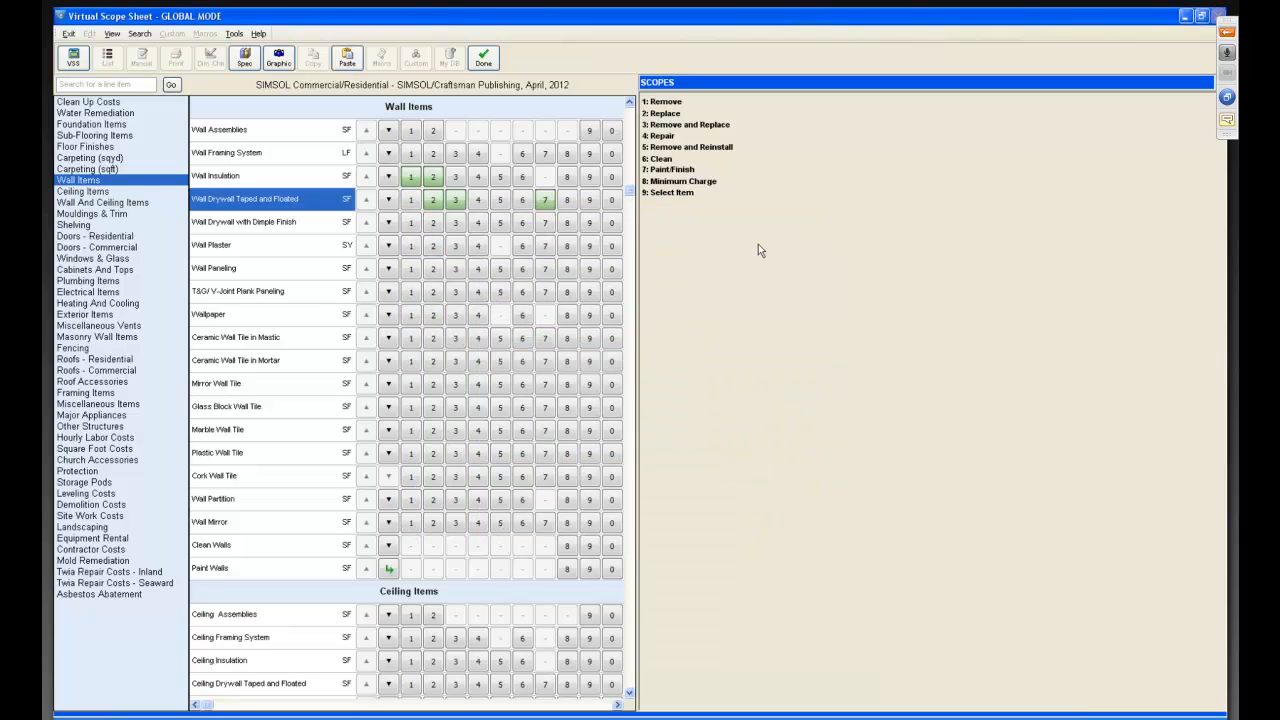
Delete the Replace Wall Drywall Taped and Floated item from all selected areas and close the global edit.
click(433, 201)
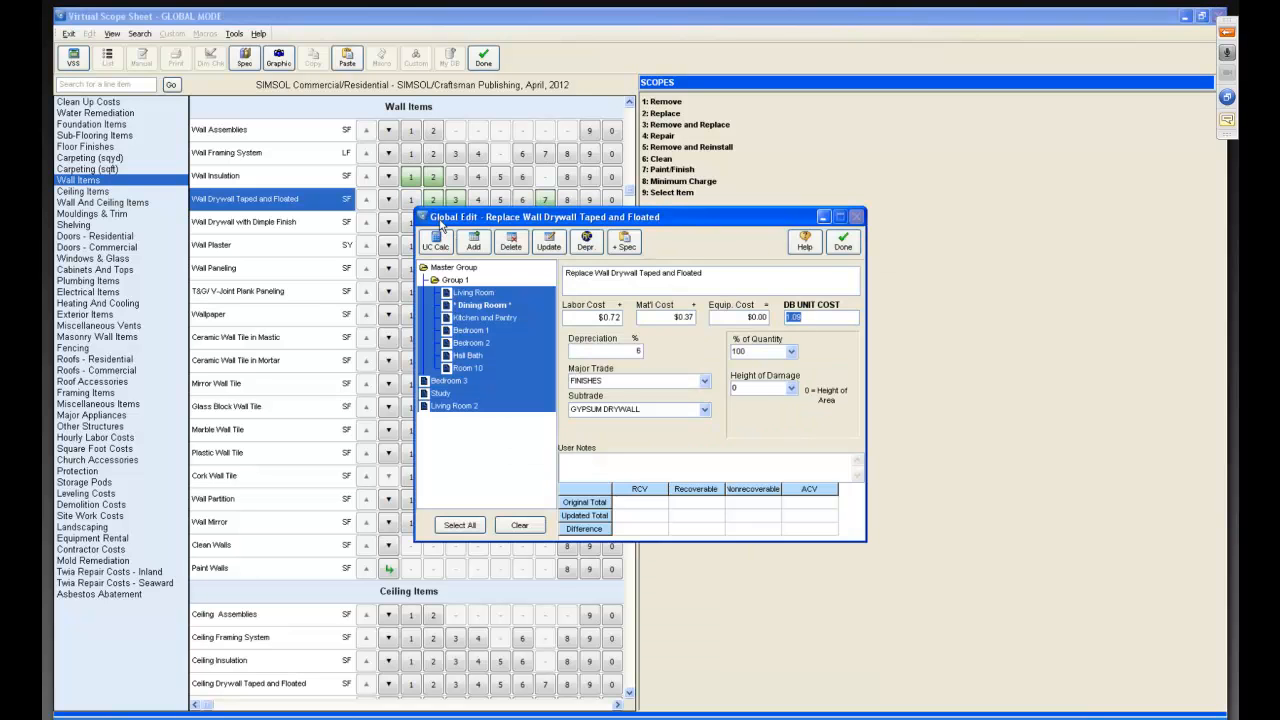
click(510, 242)
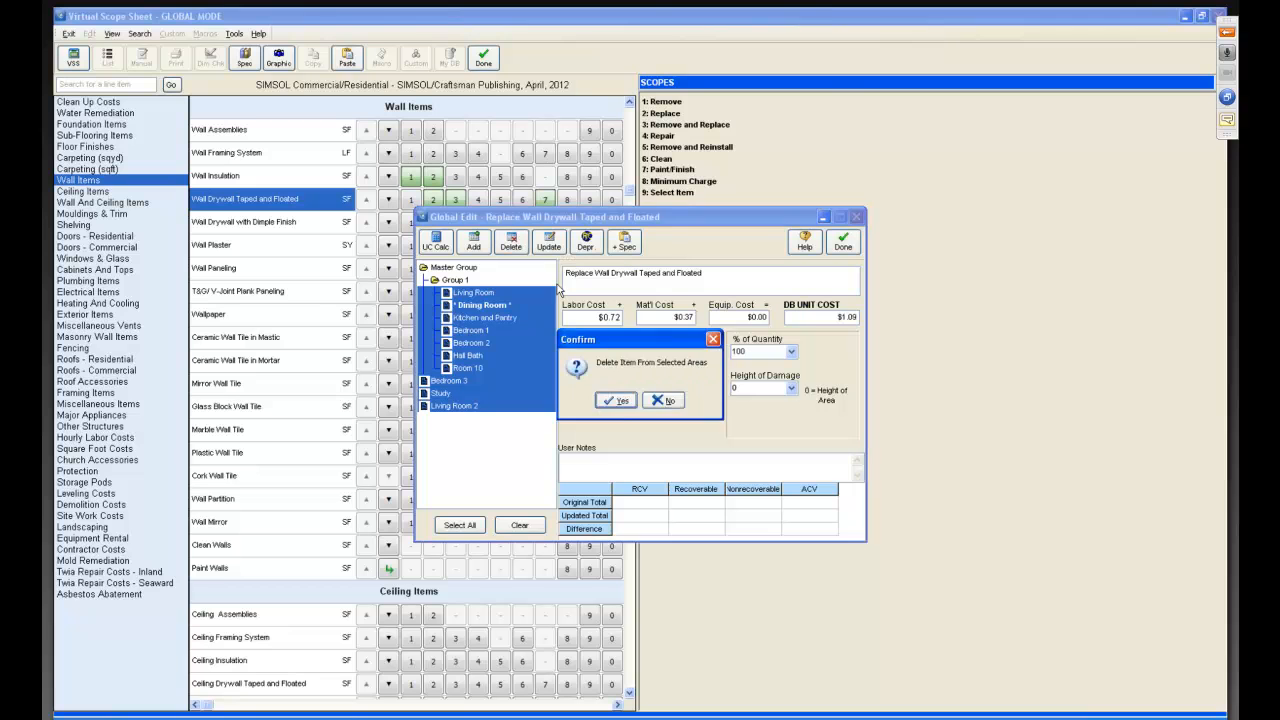
click(616, 400)
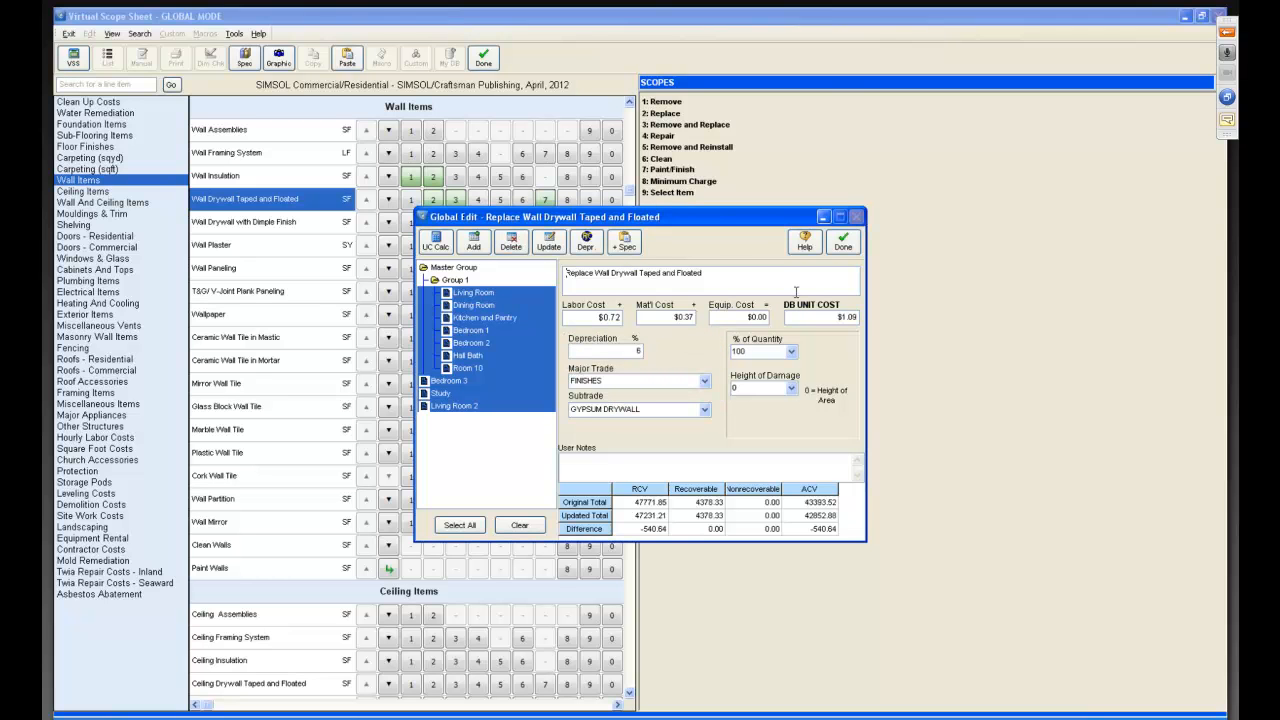
click(843, 242)
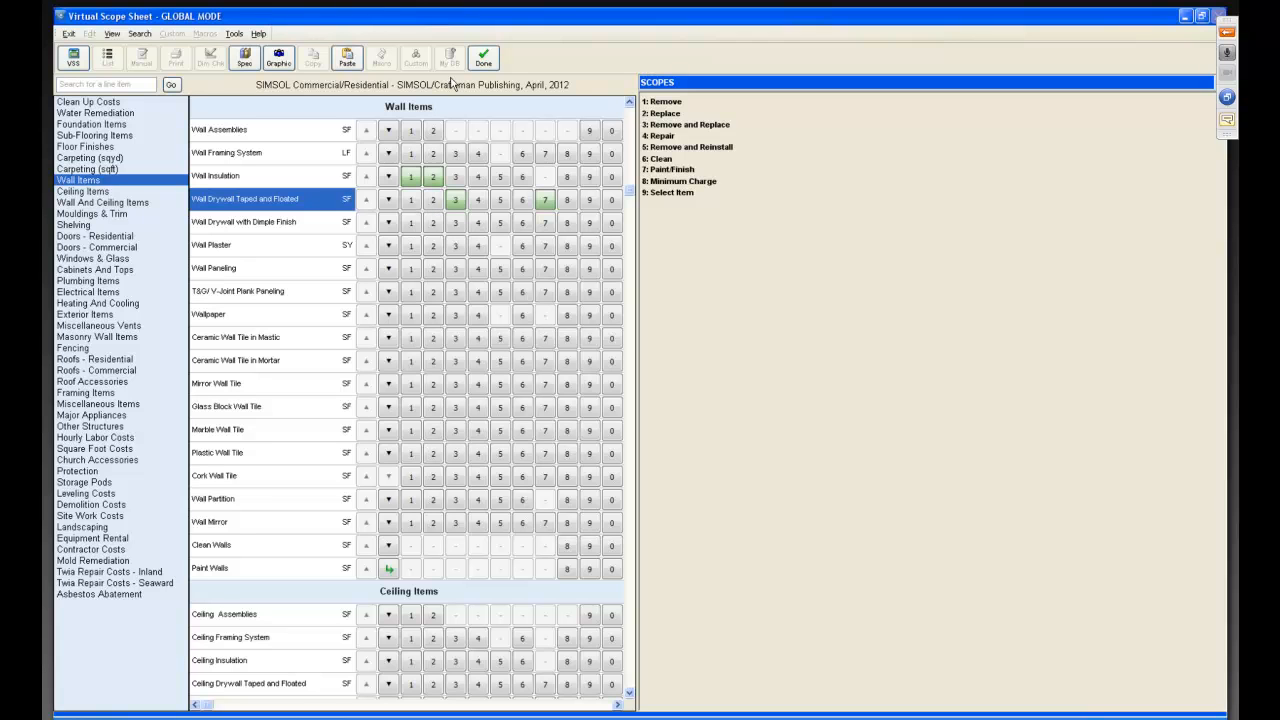
Exit global mode and open the Dining Room's scope sheet.
click(485, 60)
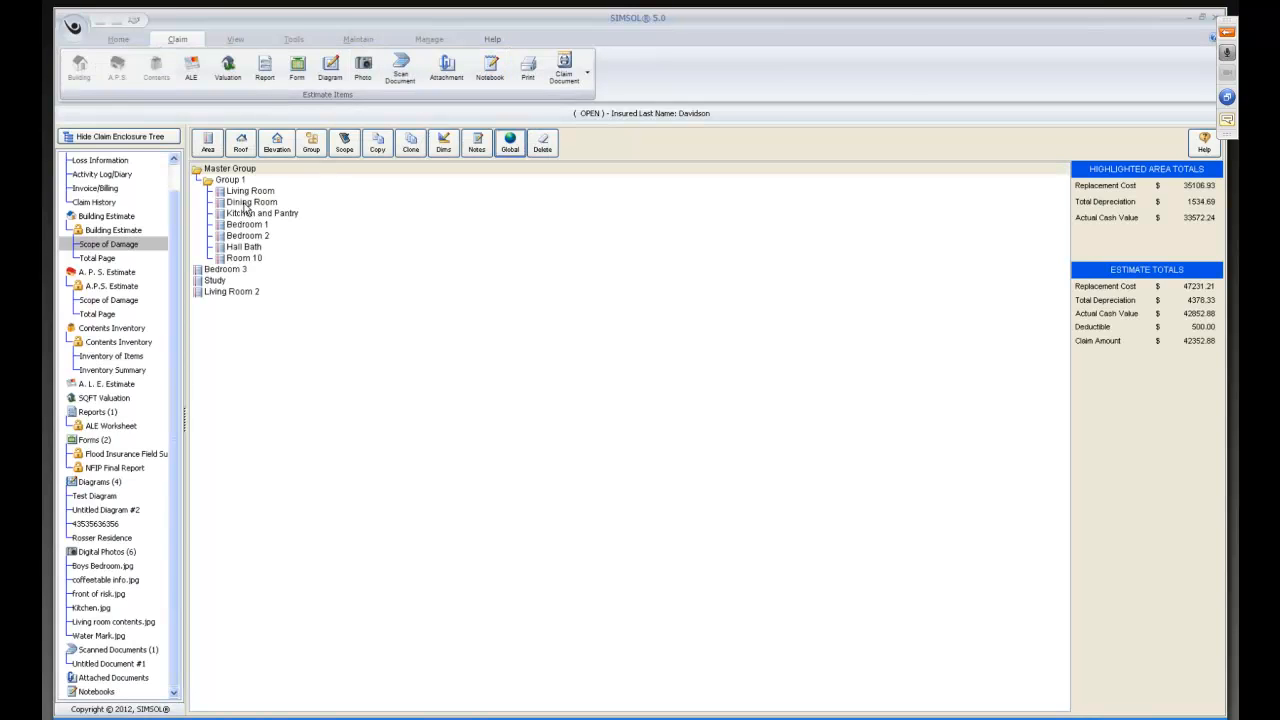
double_click(244, 203)
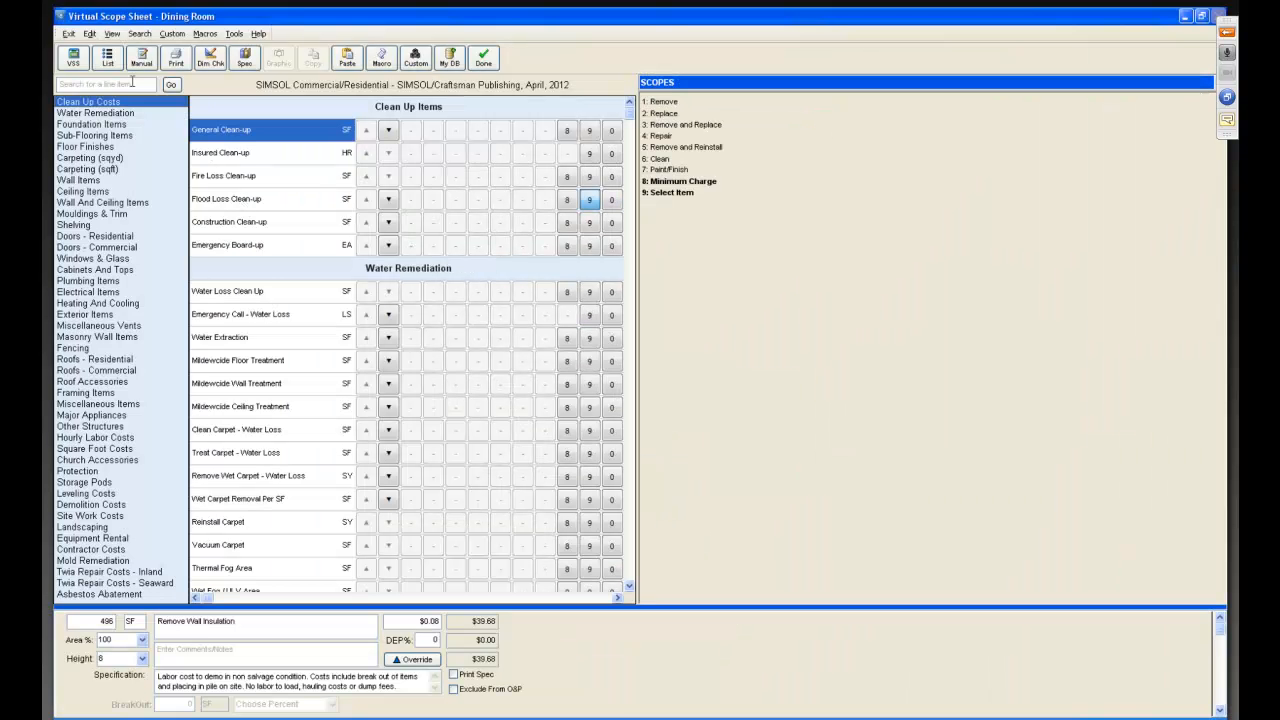
Review the Dining Room's scope as a line-item list, then close the scope sheet.
click(107, 57)
click(152, 165)
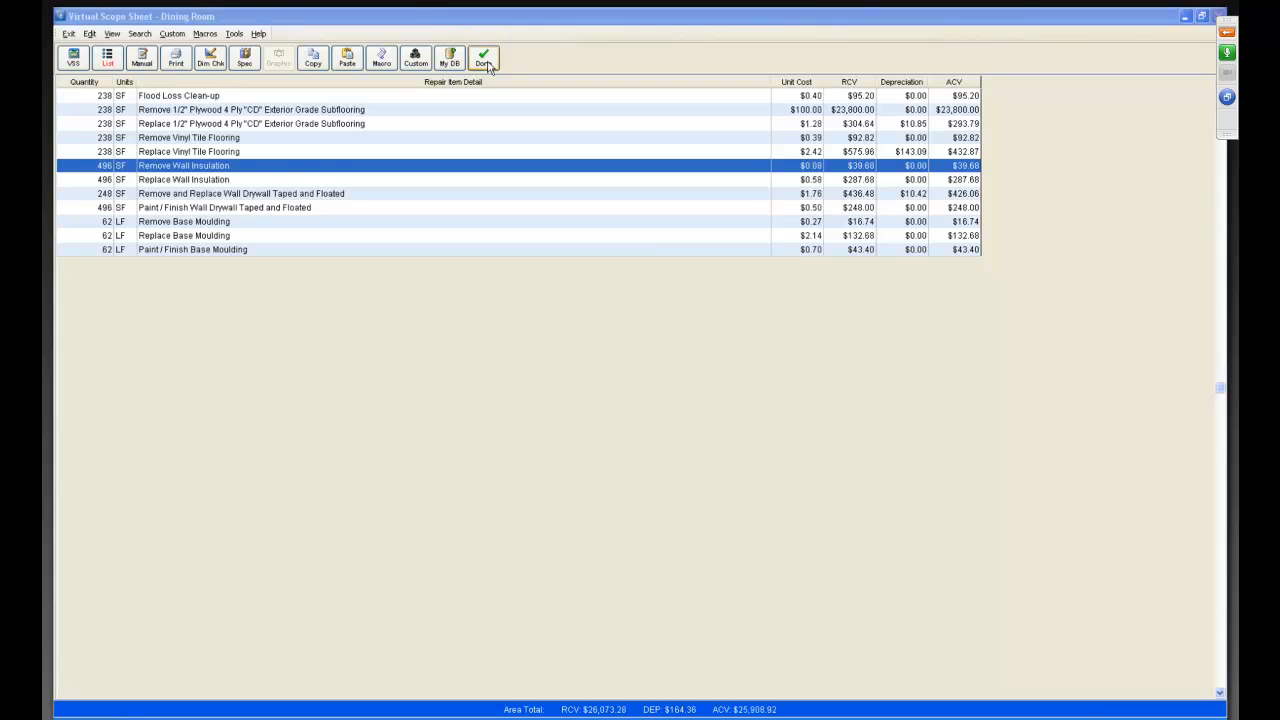
click(484, 62)
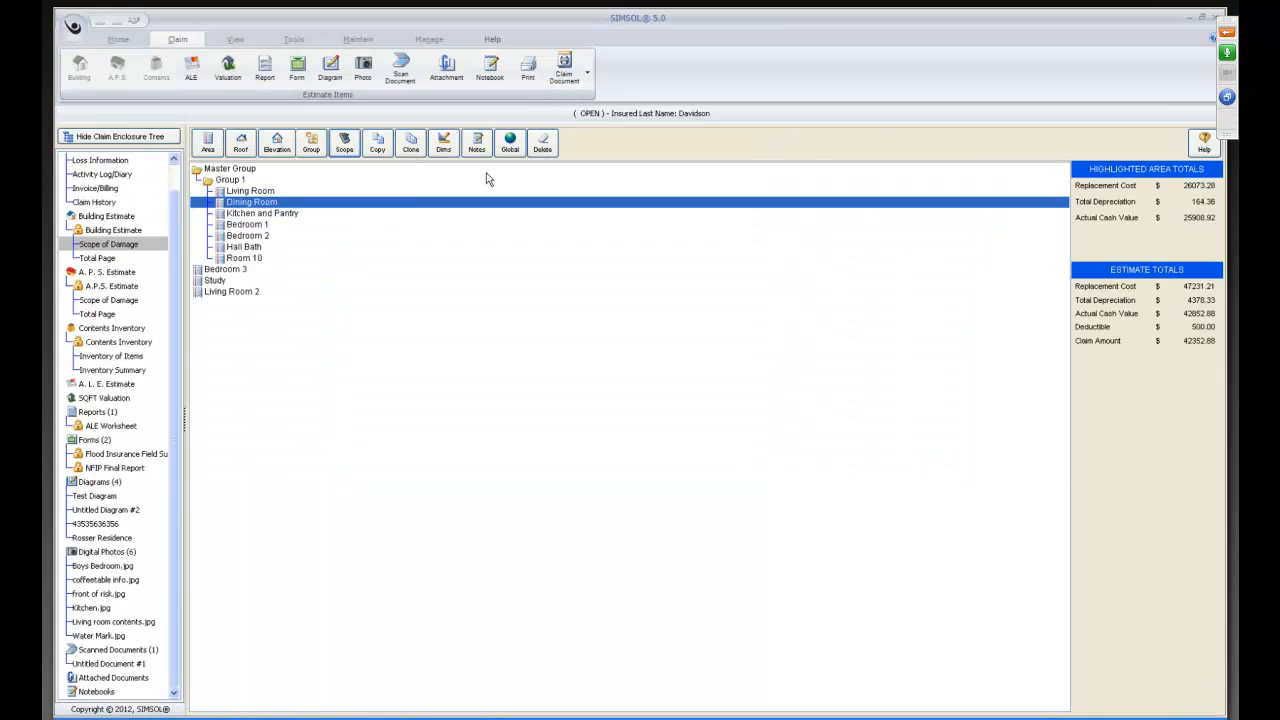
In global mode, open the Replace Premium Grade Berber Carpeting (Per Sq. Yd) item for global edit and set its depreciation to 50%.
click(510, 146)
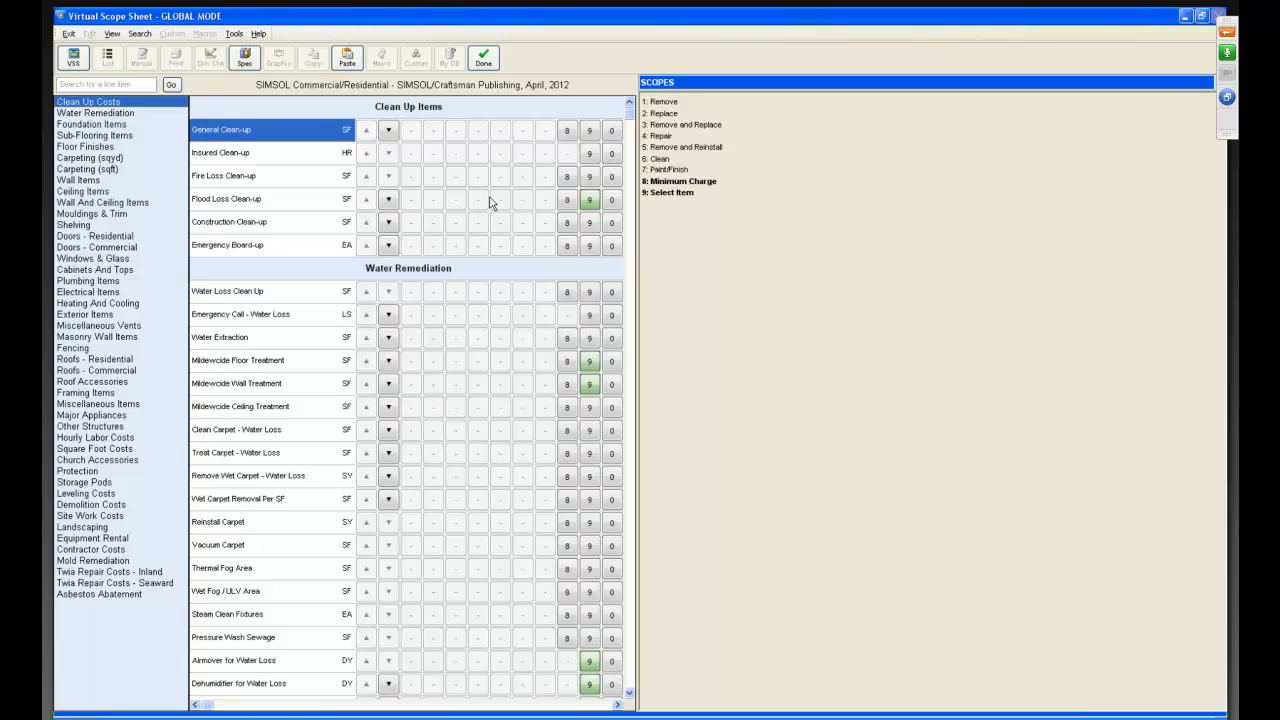
click(112, 160)
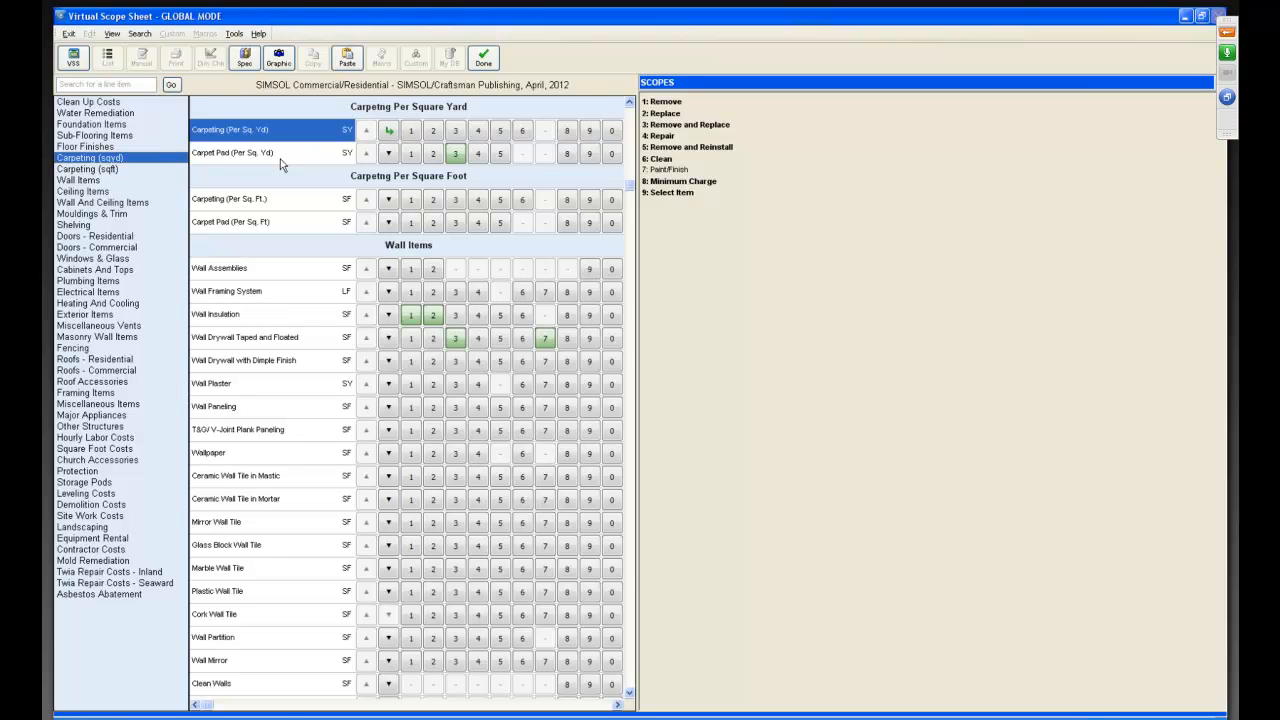
click(389, 133)
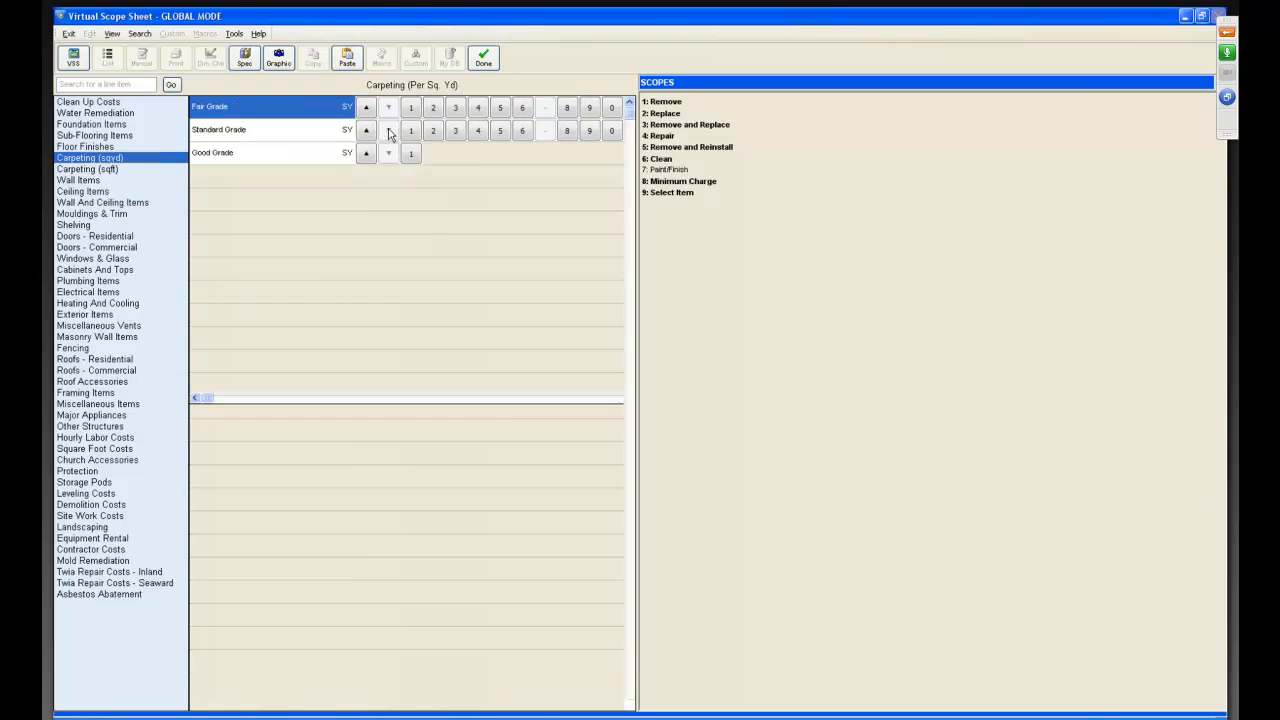
click(389, 250)
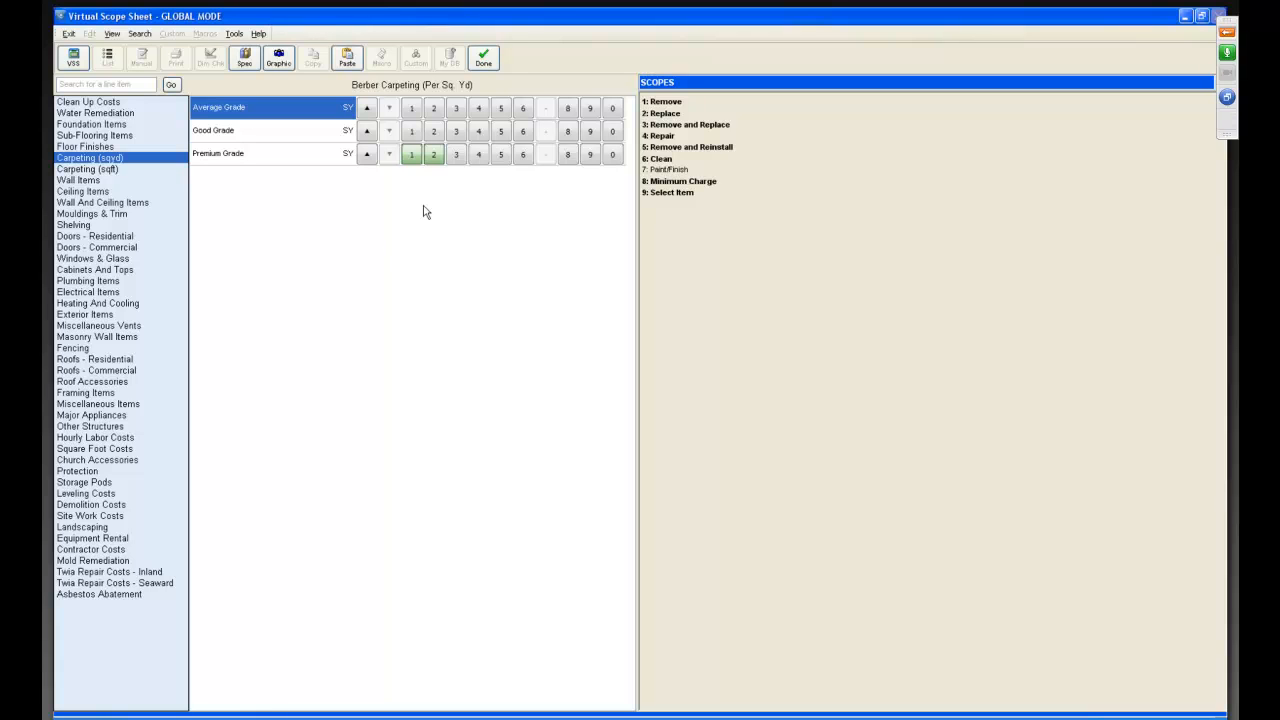
click(434, 157)
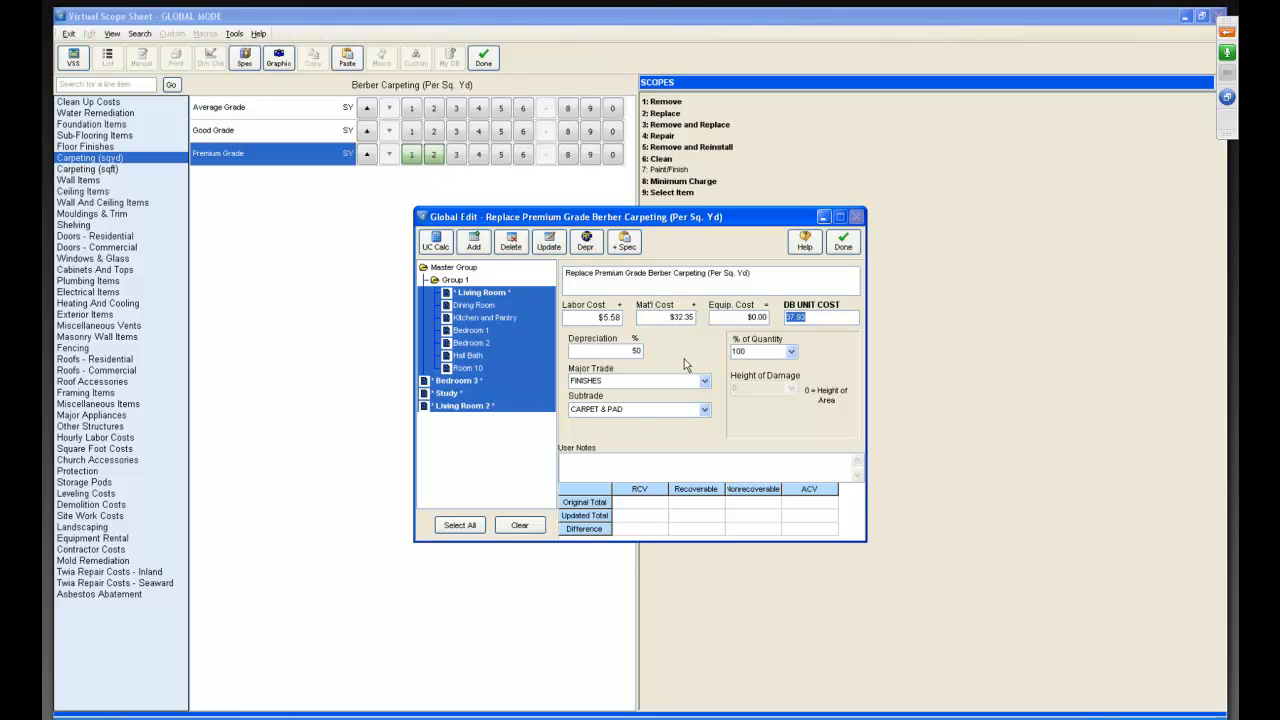
click(576, 350)
key(BackSpace)
key(BackSpace)
text(50)
key(Tab)
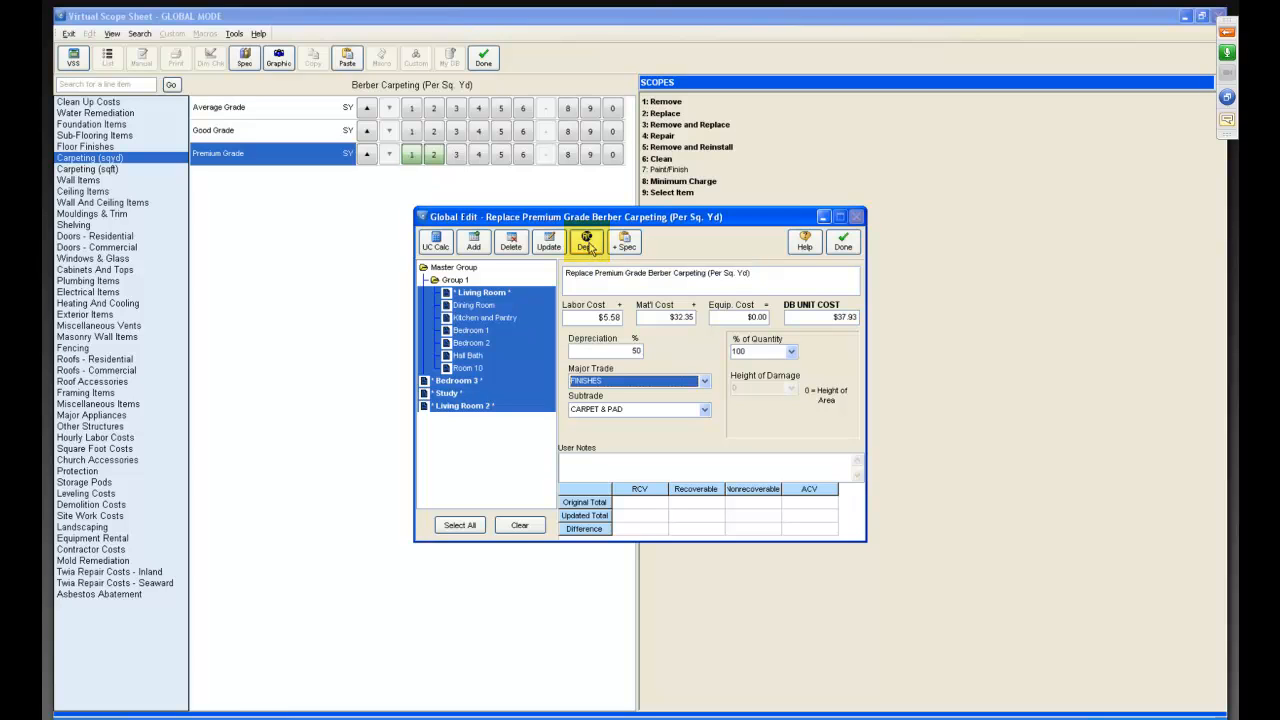
Mark all the item's depreciation as non-recoverable globally, close the global edit and exit global mode.
click(590, 248)
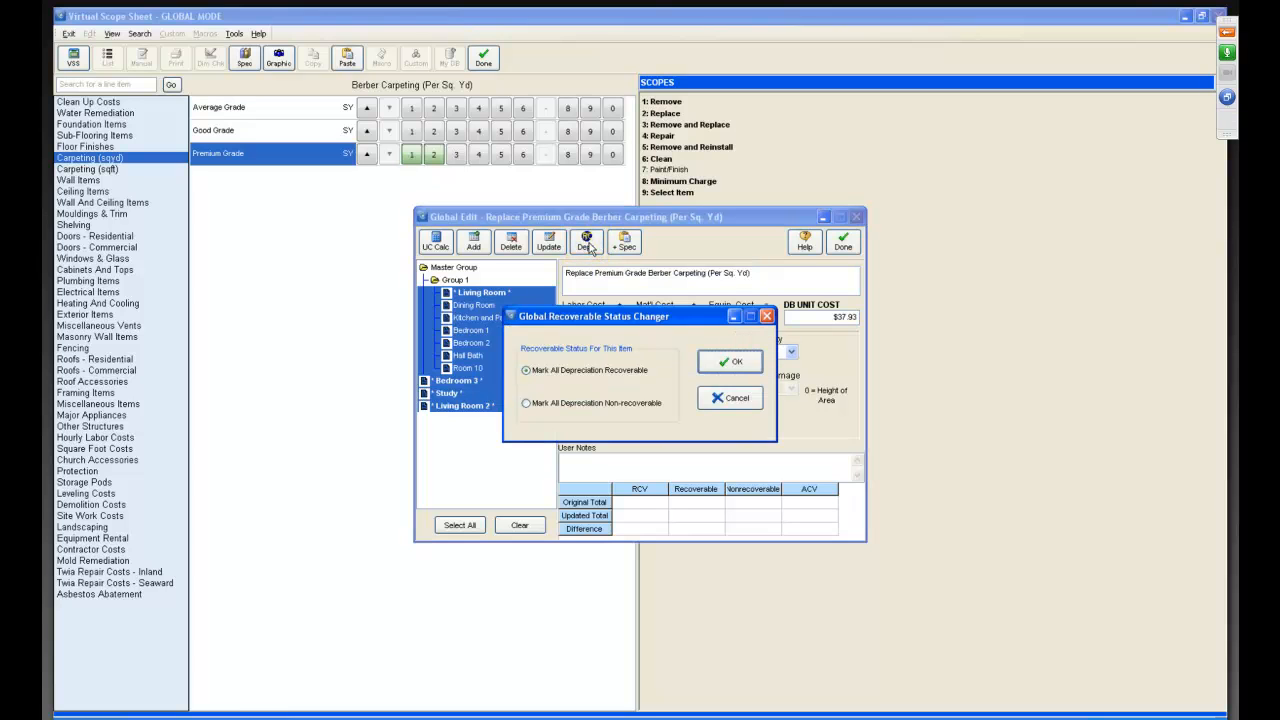
click(526, 404)
click(729, 363)
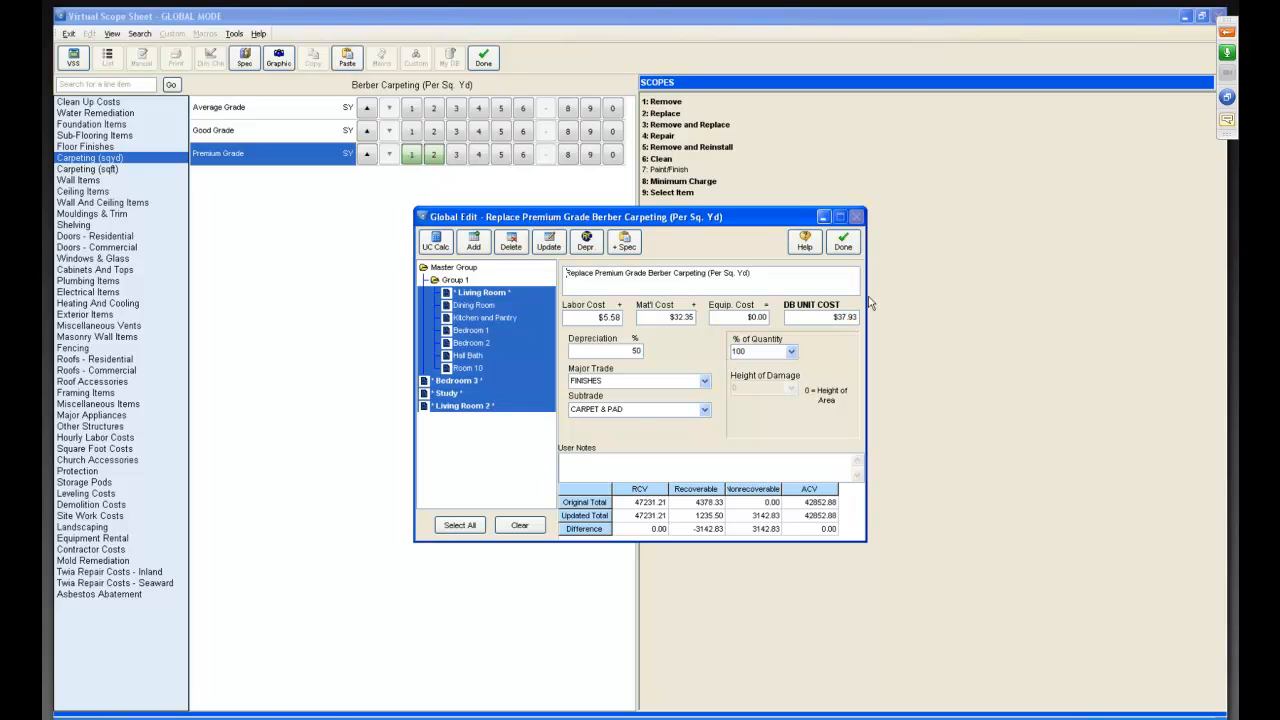
click(843, 242)
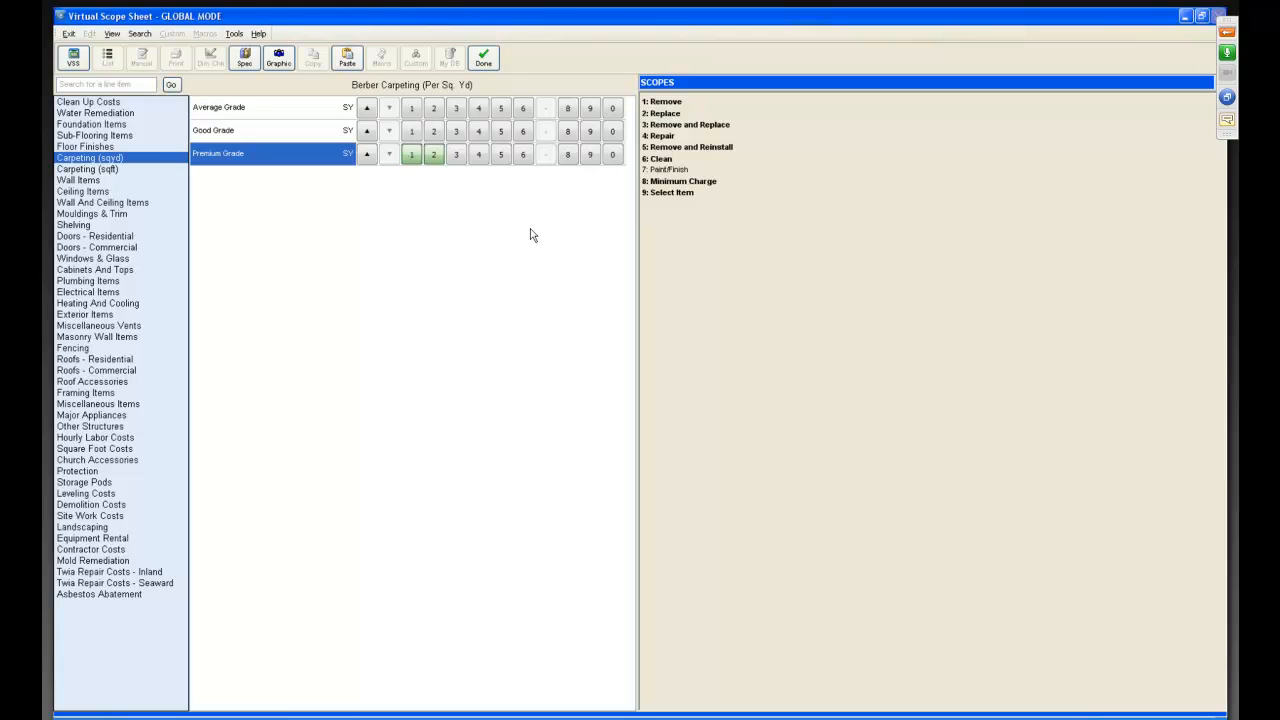
click(484, 62)
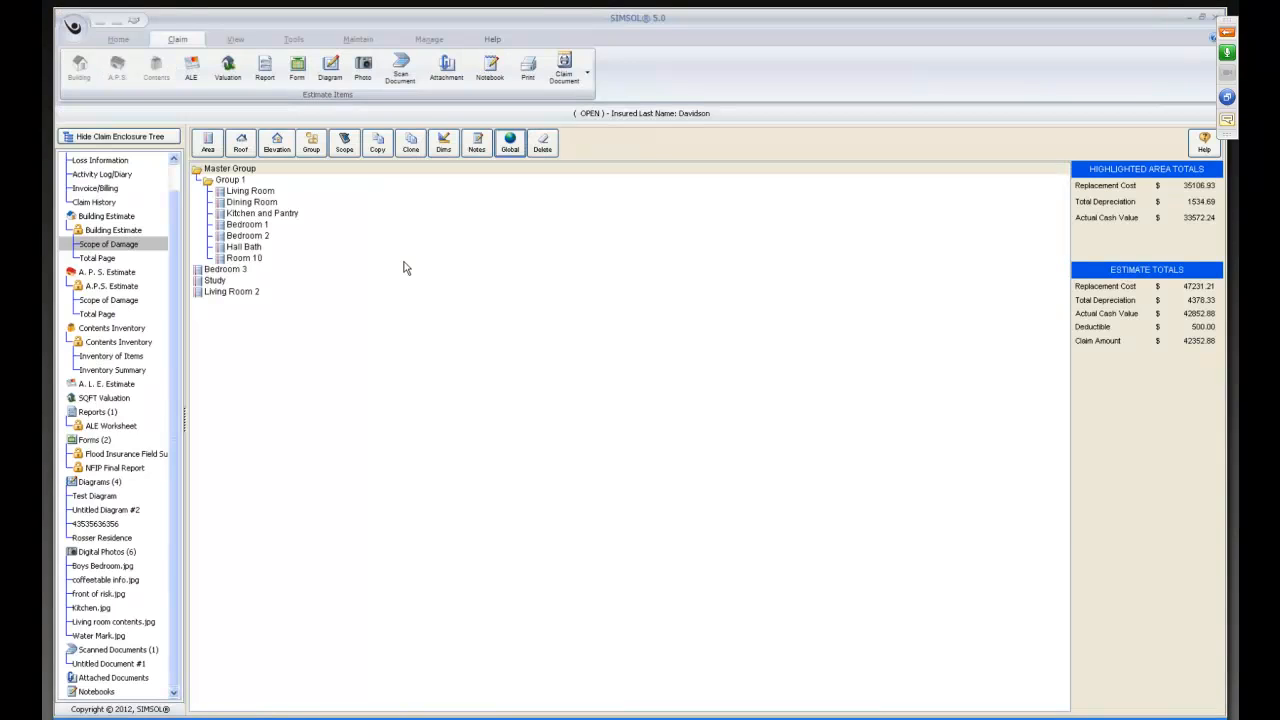
Open the estimate's Total Page repair summary and scroll through its combined line items.
click(98, 260)
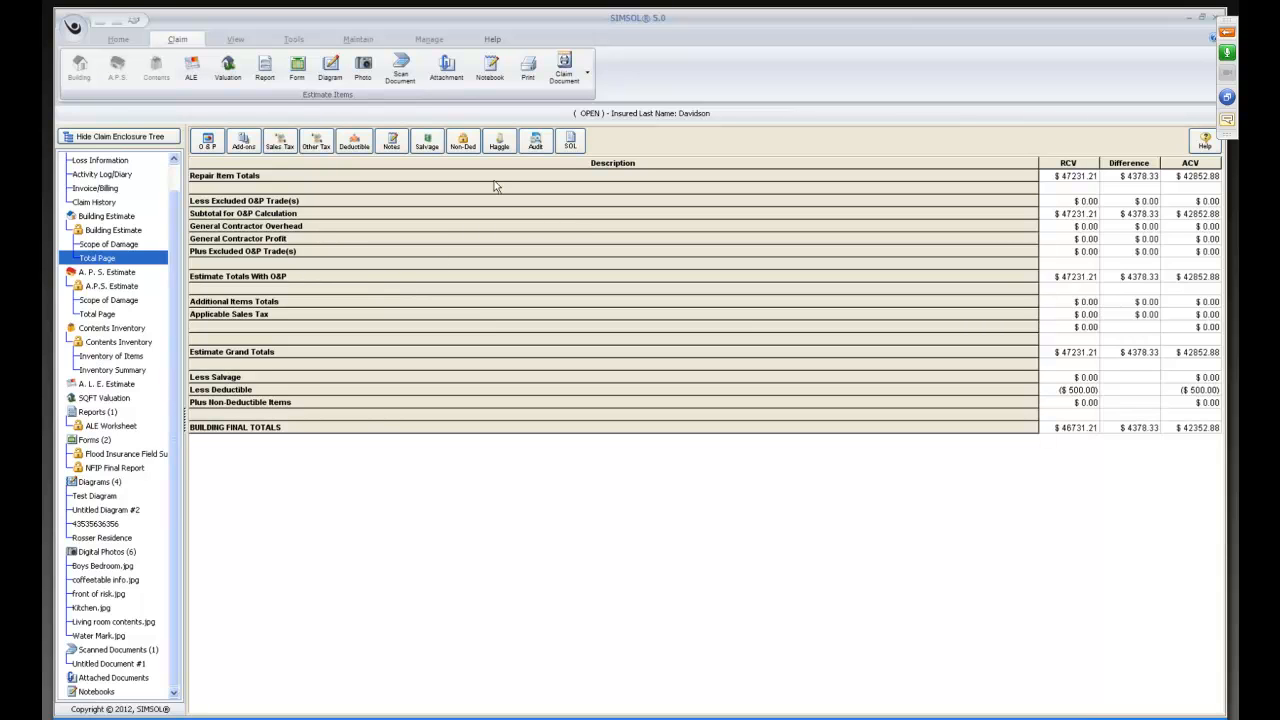
click(499, 143)
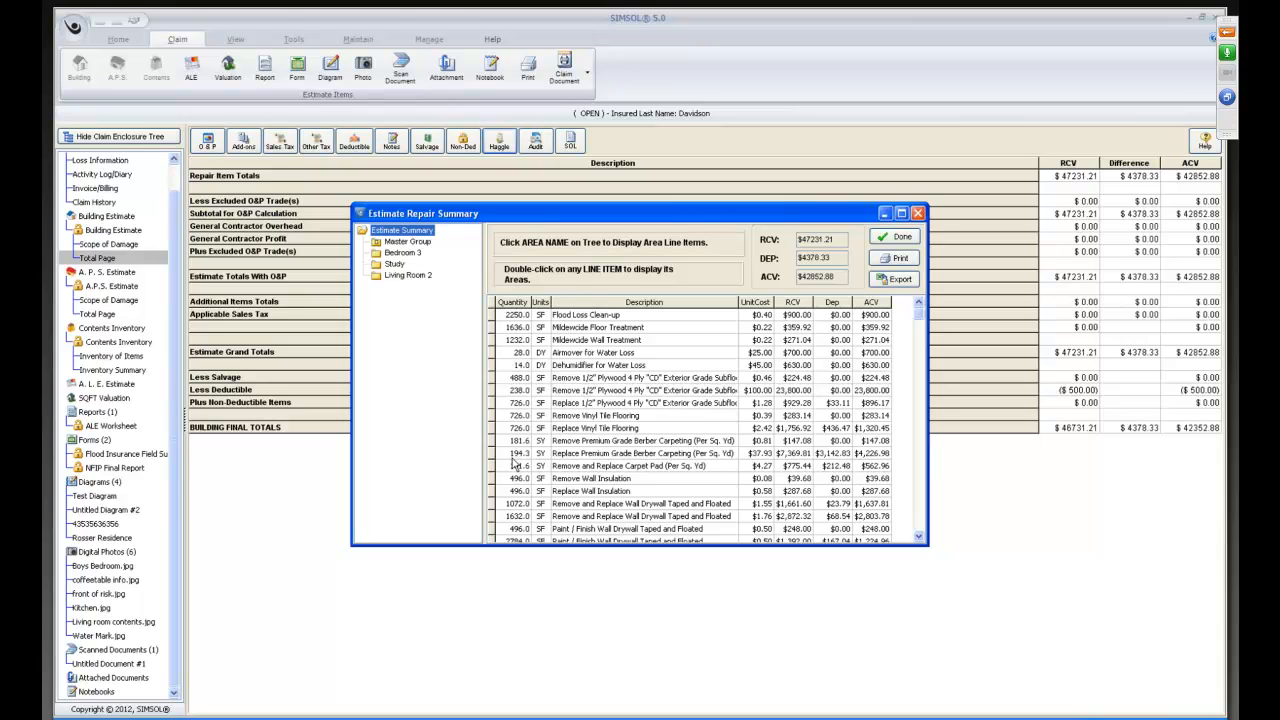
click(918, 537)
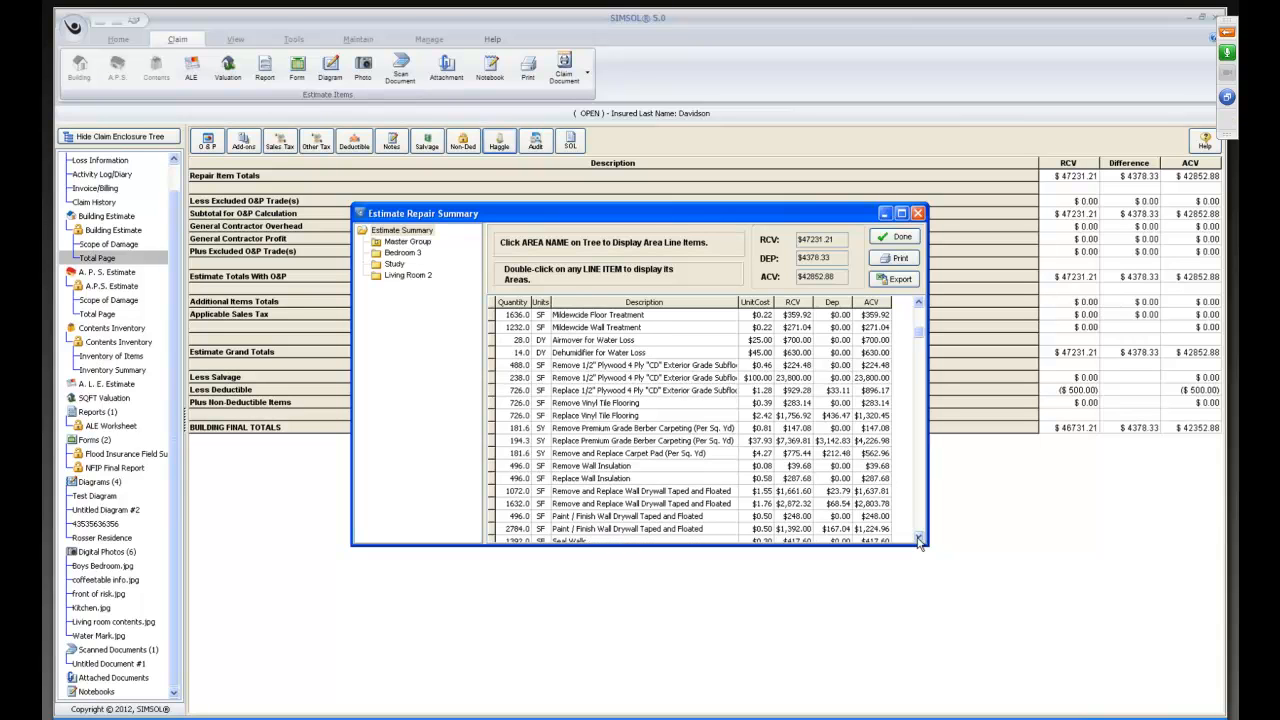
click(918, 537)
click(918, 537)
click(918, 537)
click(918, 537)
click(918, 537)
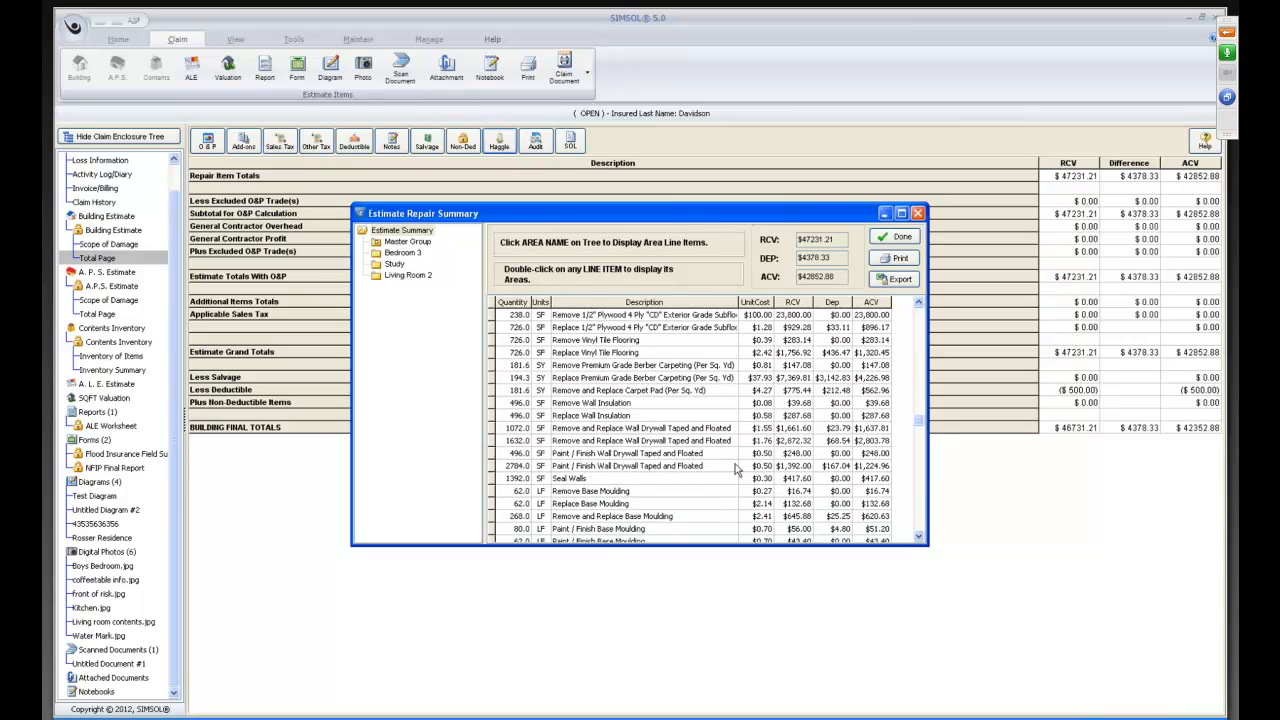
scroll(736, 470, down, 13)
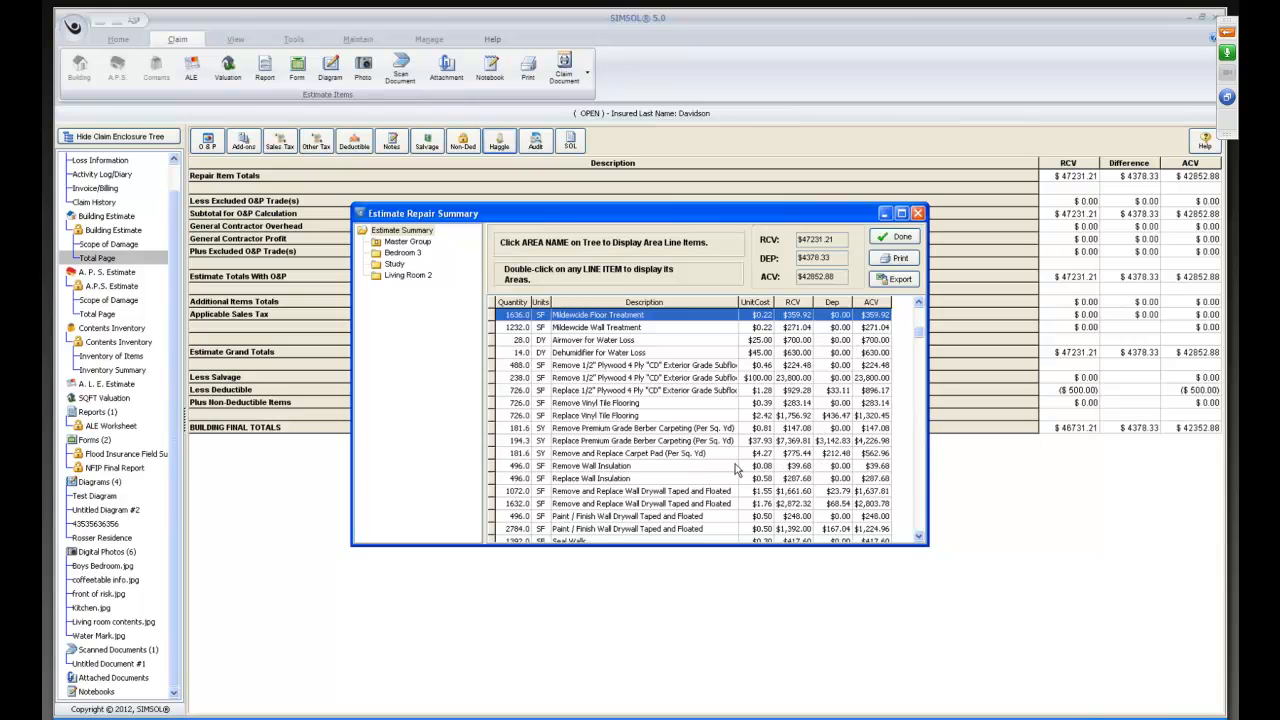
key(Down)
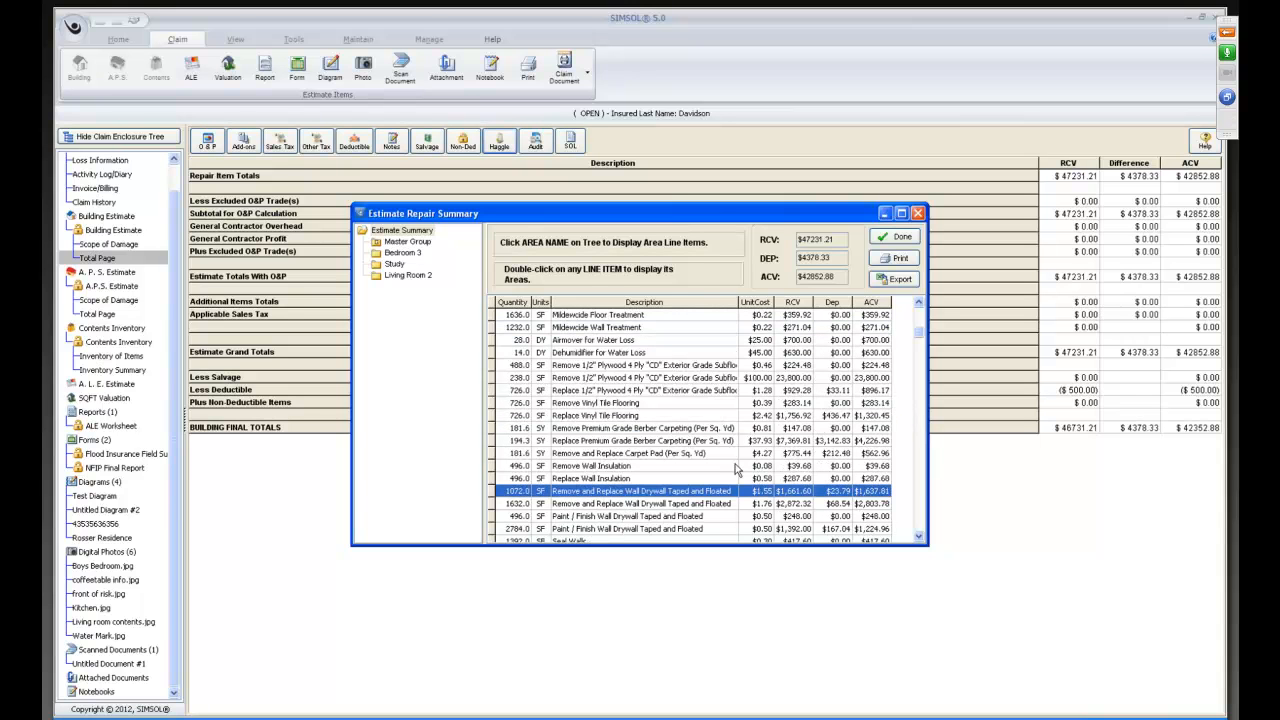
key(Down)
key(Down)
key(Down)
key(Down)
key(Down)
key(Down)
key(Down)
key(Down)
key(Down)
key(Down)
key(Down)
key(Down)
key(Down)
key(Down)
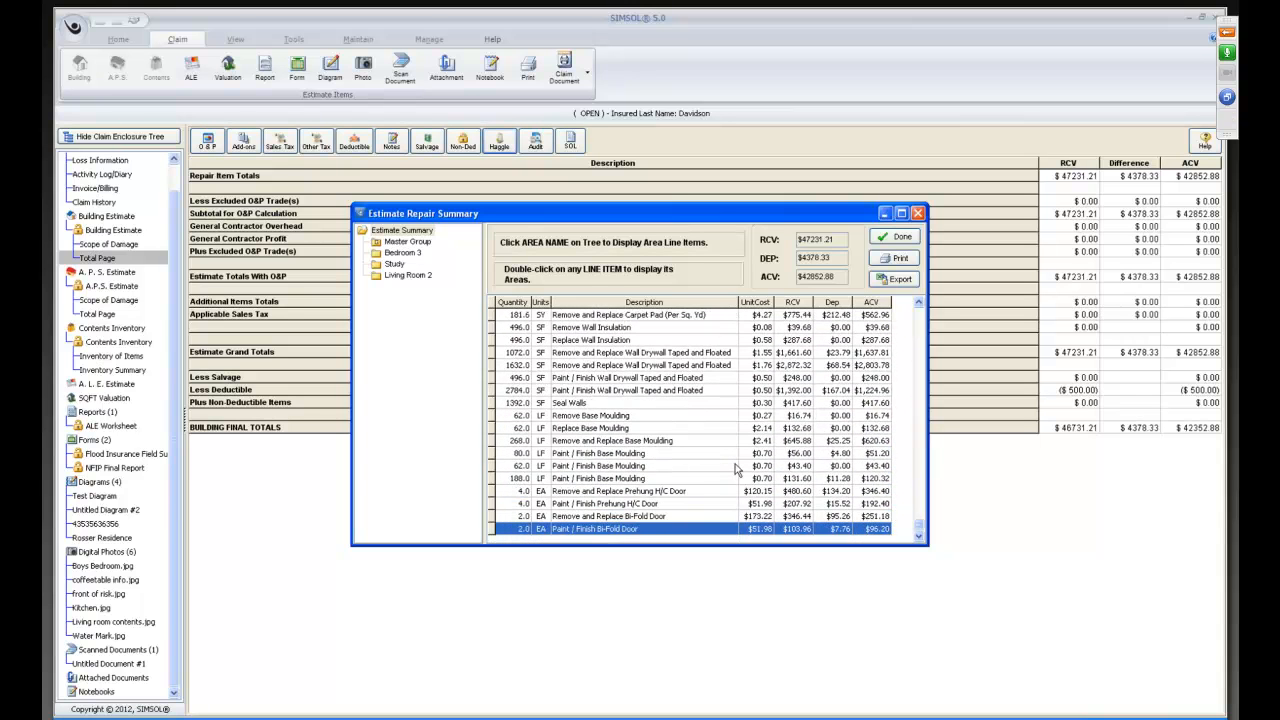
Change Bedroom 3's Remove and Replace Prehung H/C Door entry to quantity 2 at a unit cost of 135.
double_click(522, 492)
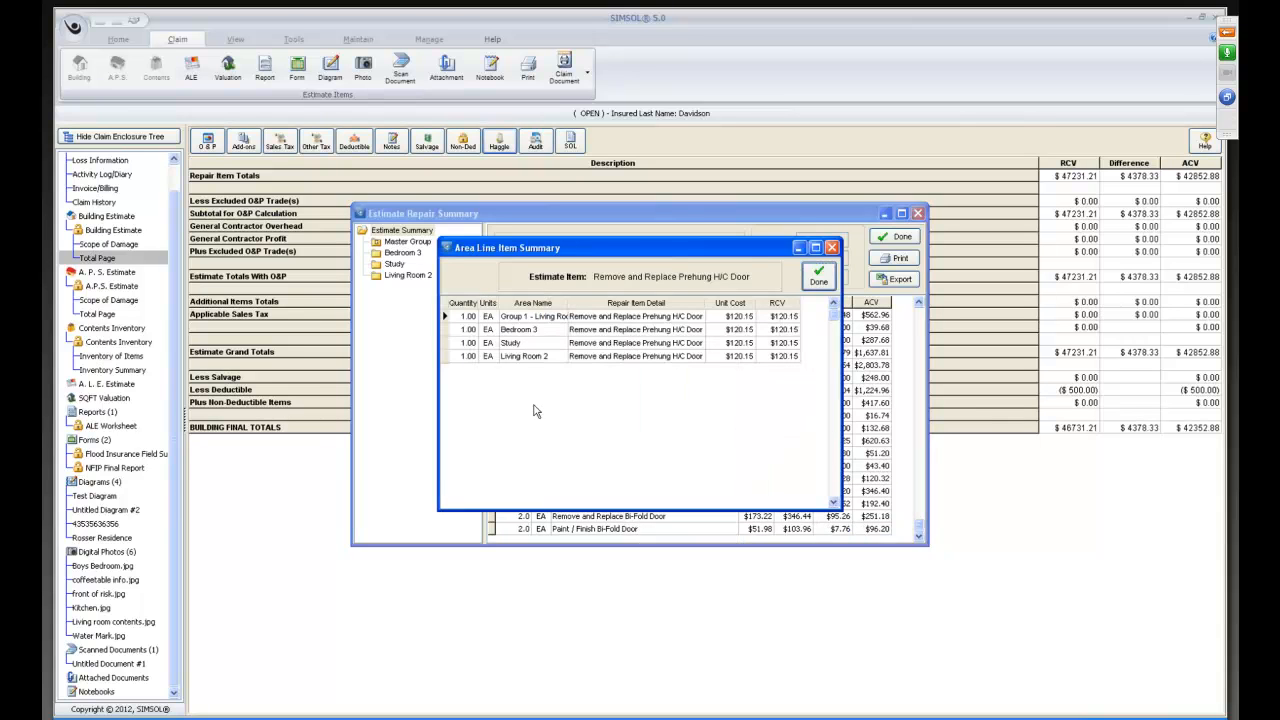
click(526, 331)
click(465, 335)
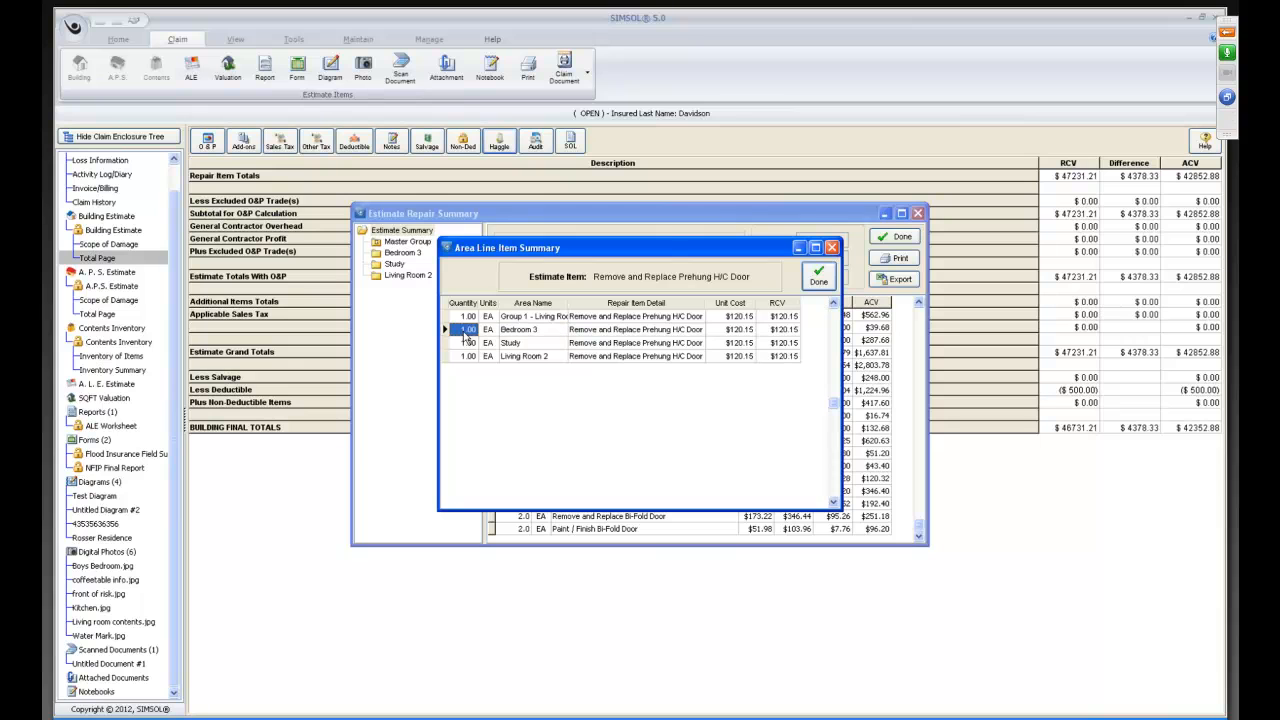
text(2)
key(Tab)
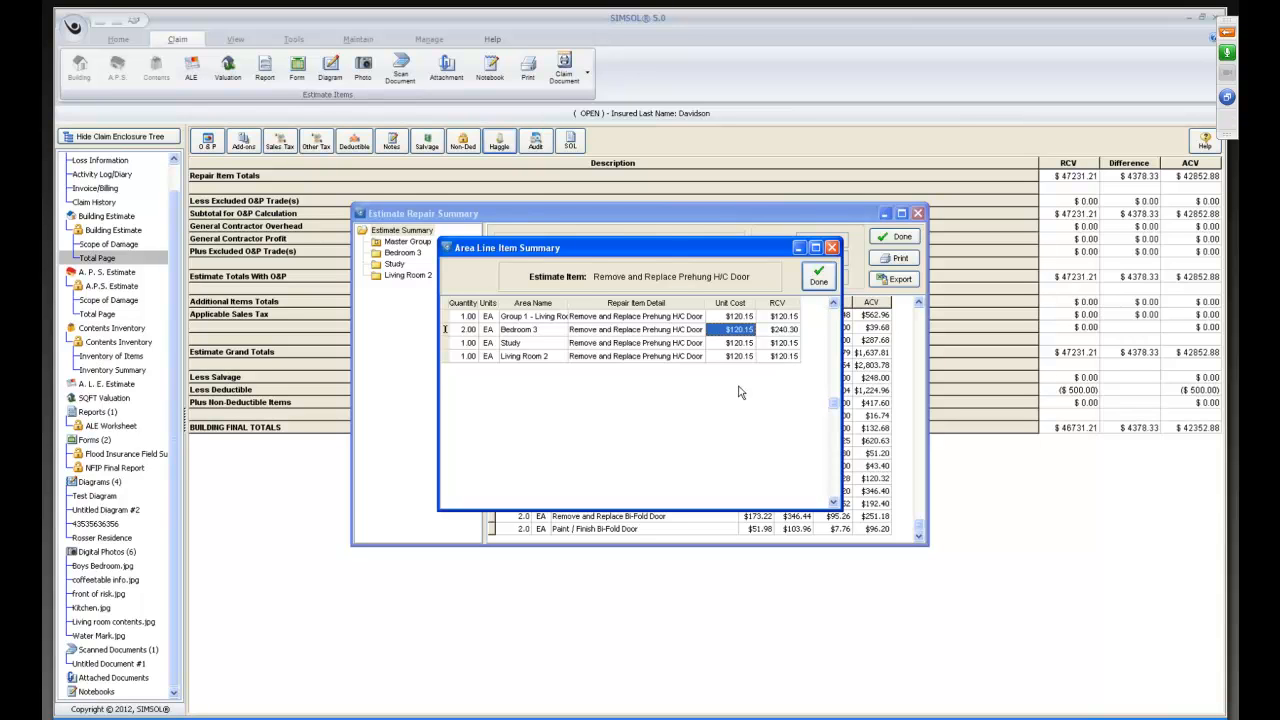
text(135)
key(Tab)
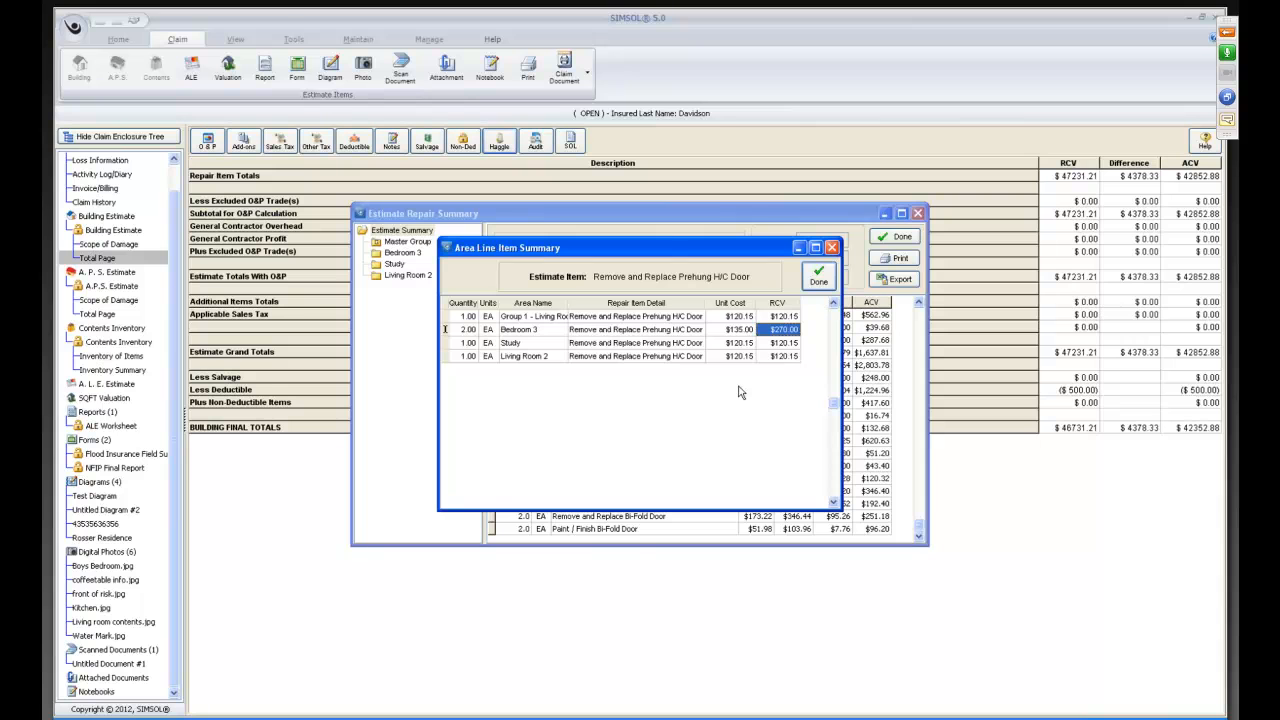
click(818, 280)
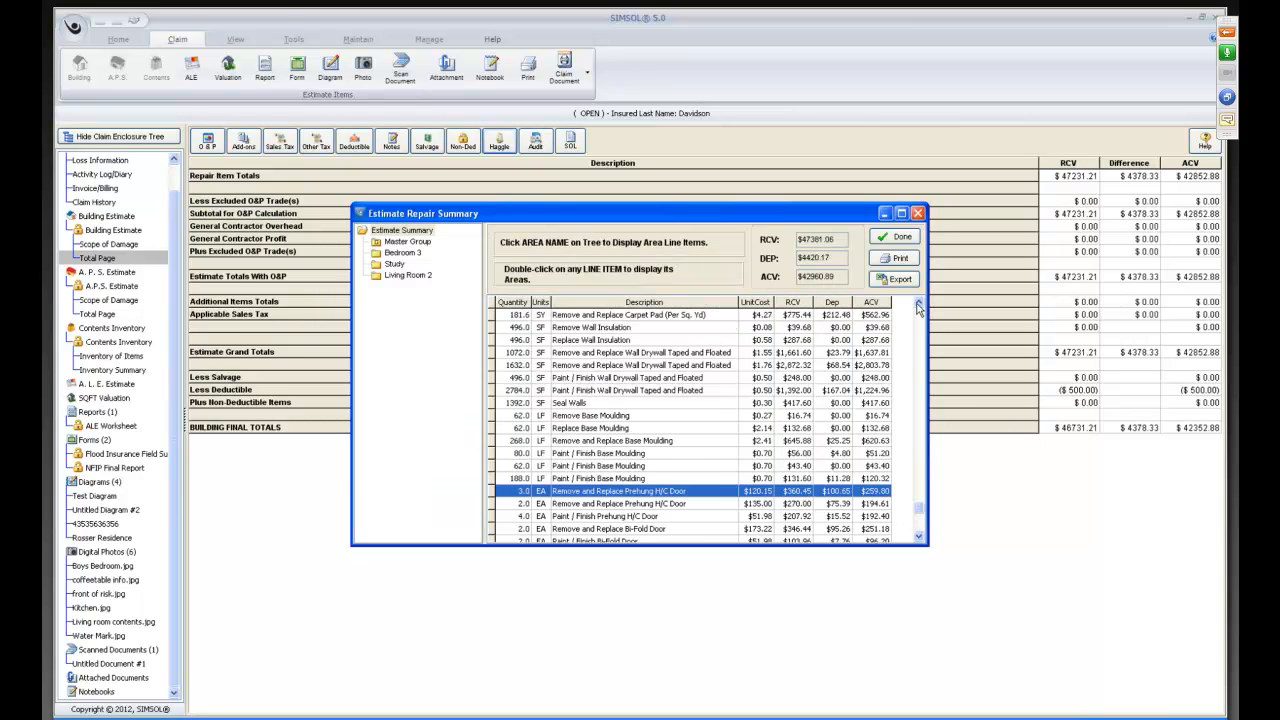
Export the estimate repair summary to an Excel file named test of excel.
scroll(918, 306, up, 2)
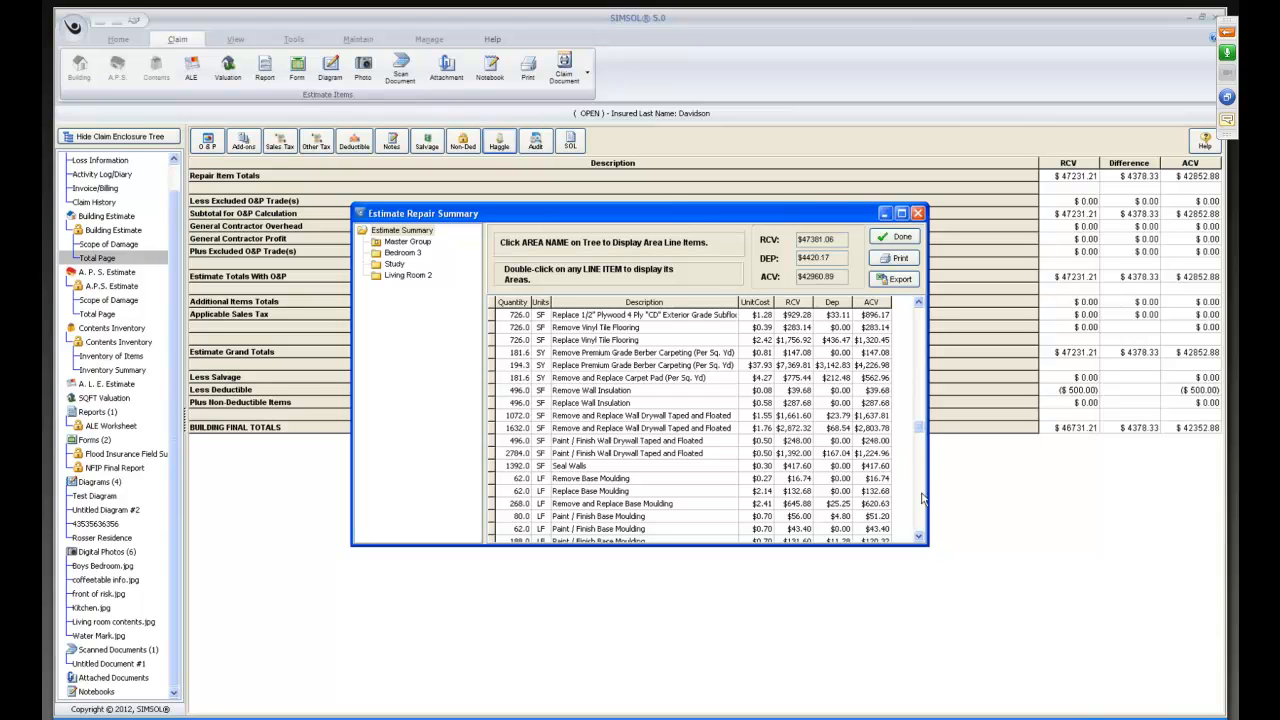
click(919, 537)
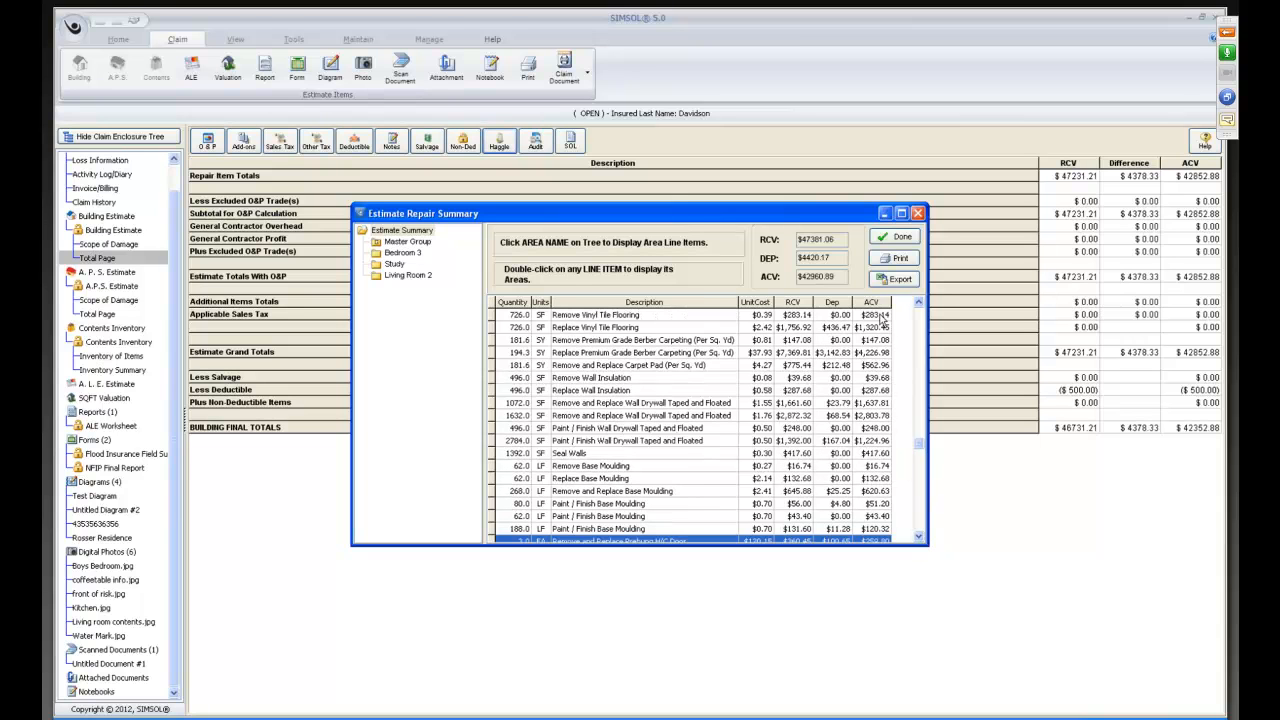
click(893, 279)
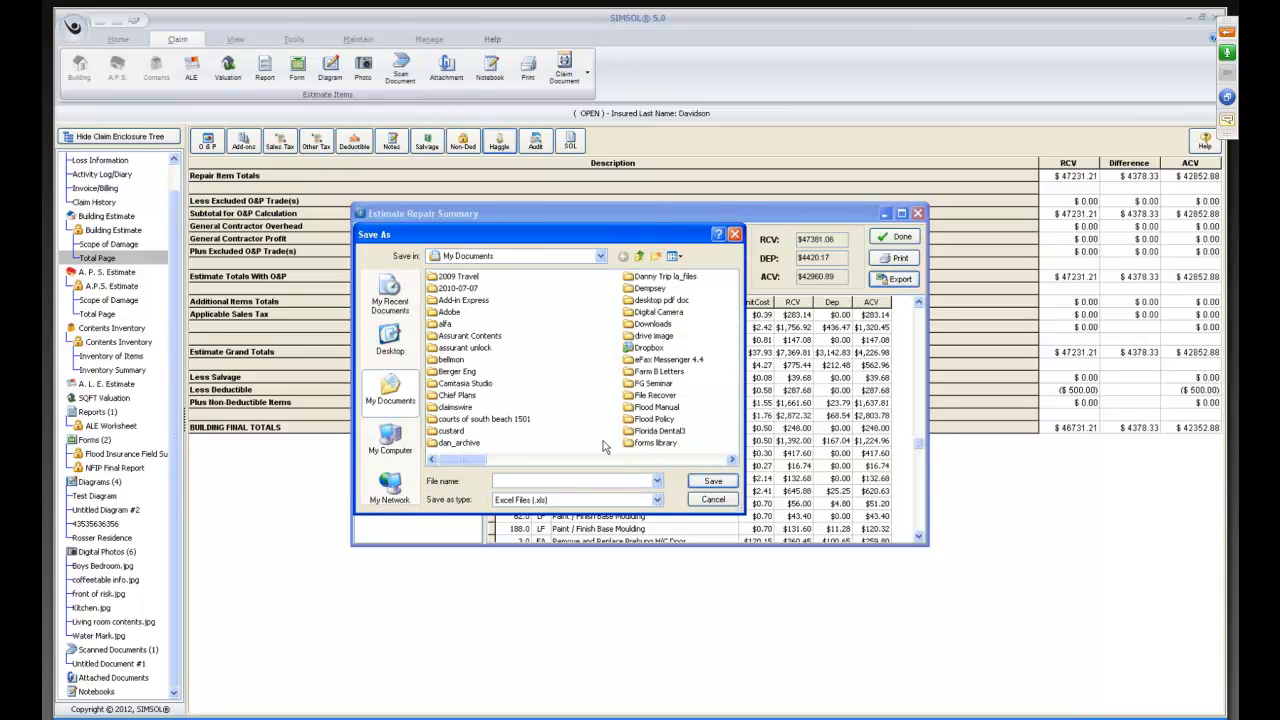
text(test of excel)
key(Return)
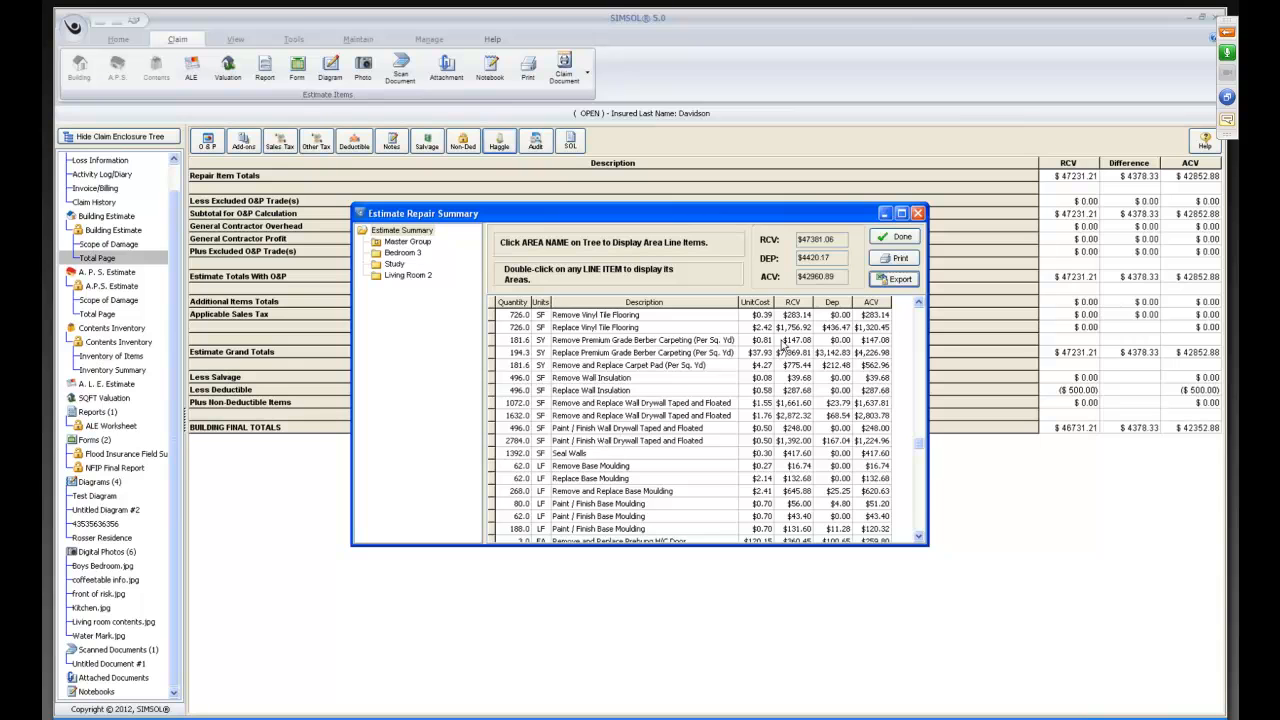
Preview the estimate repair summary as a printed report, exit the viewer and close the summary.
click(889, 262)
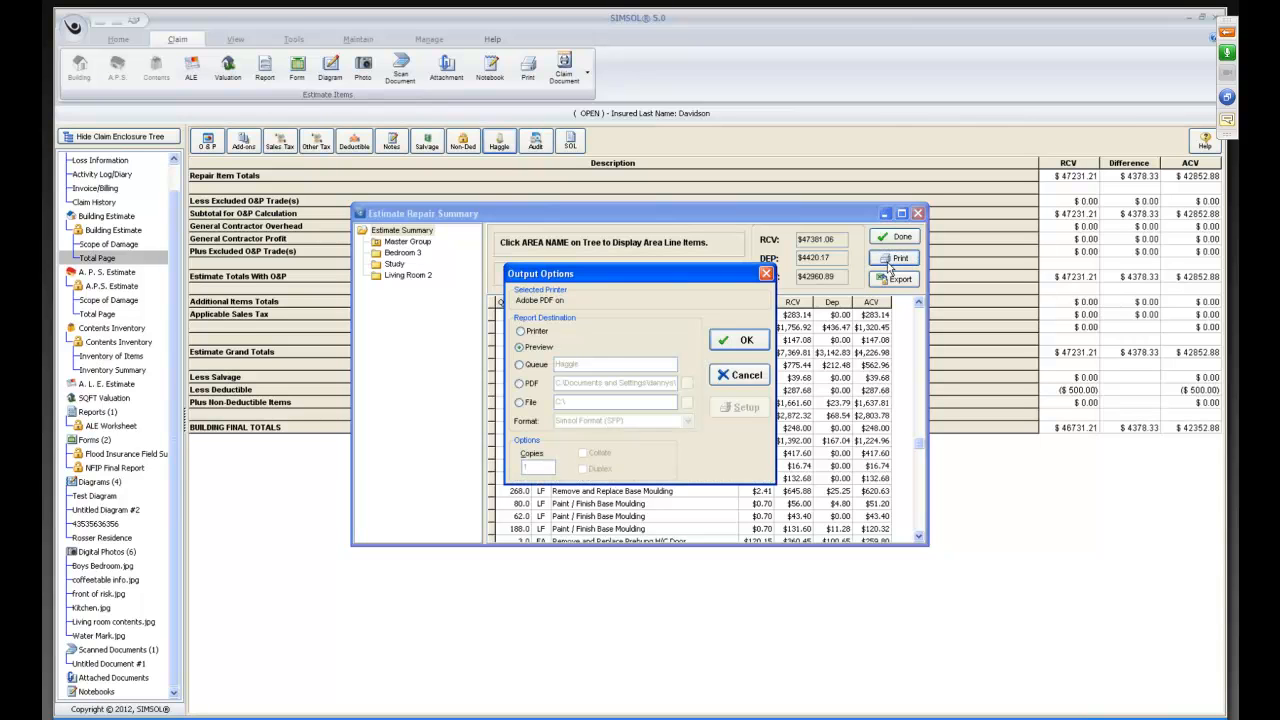
click(721, 342)
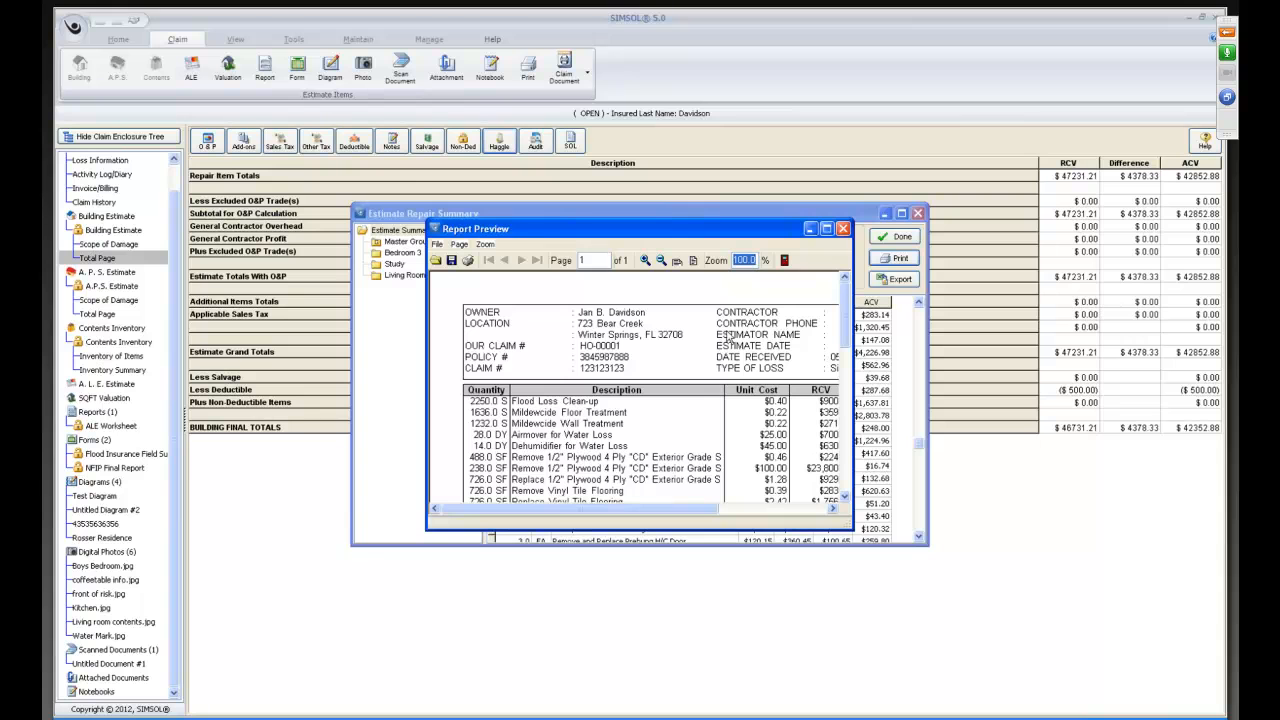
click(826, 229)
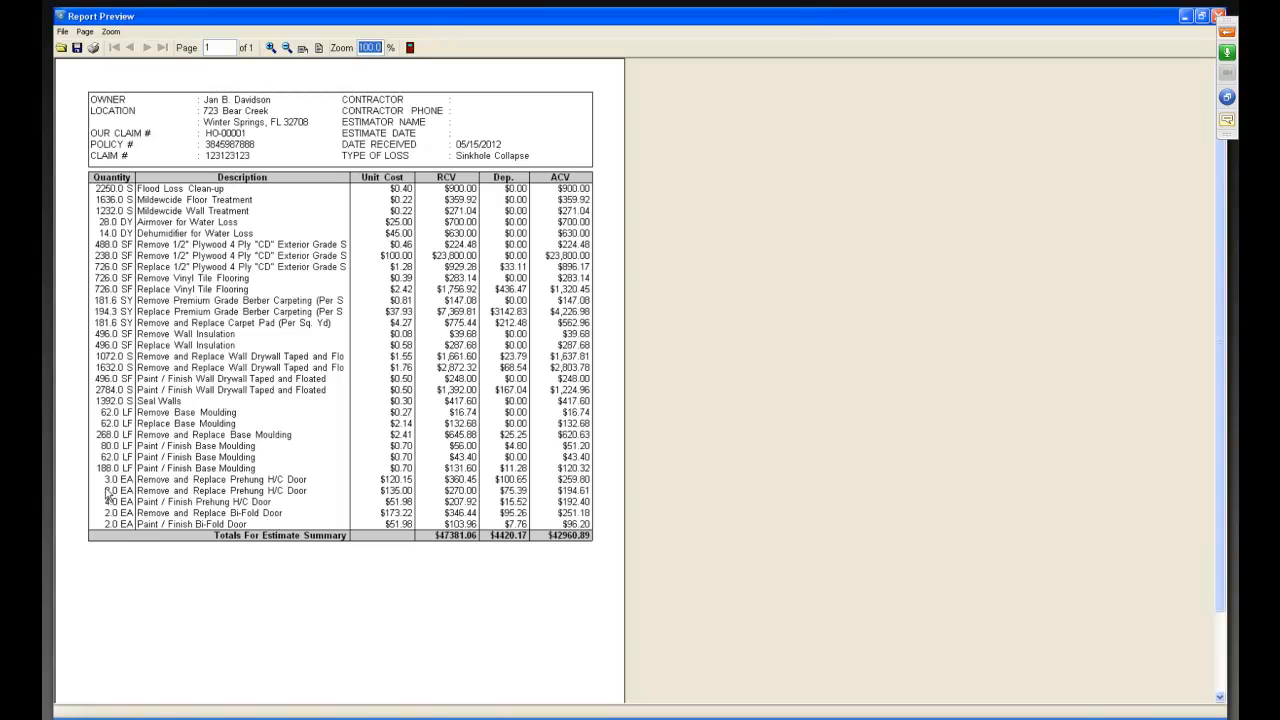
click(410, 48)
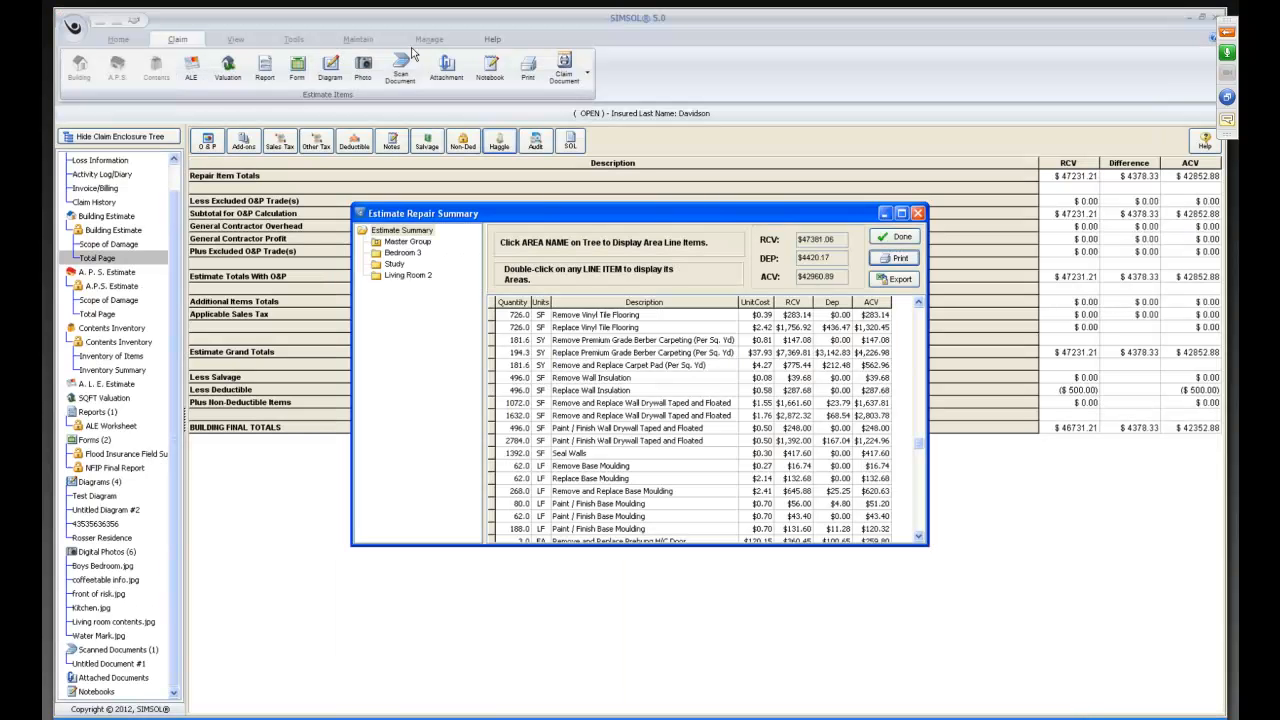
click(893, 240)
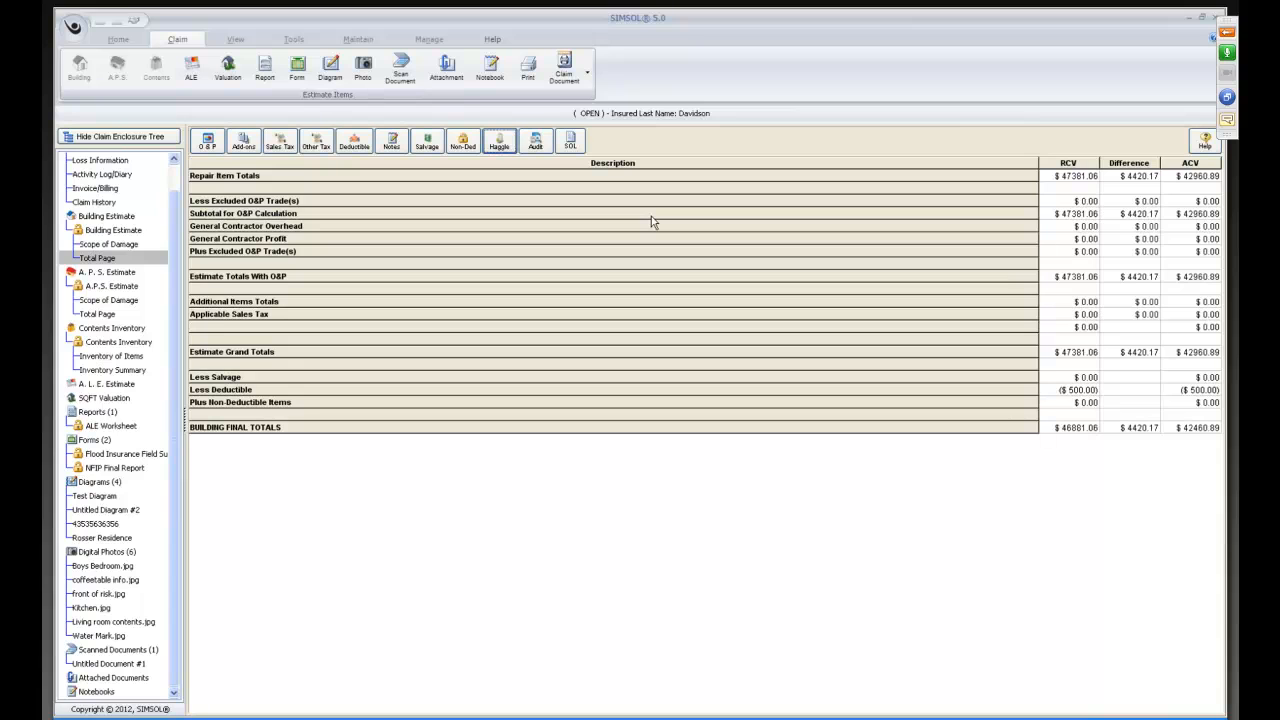